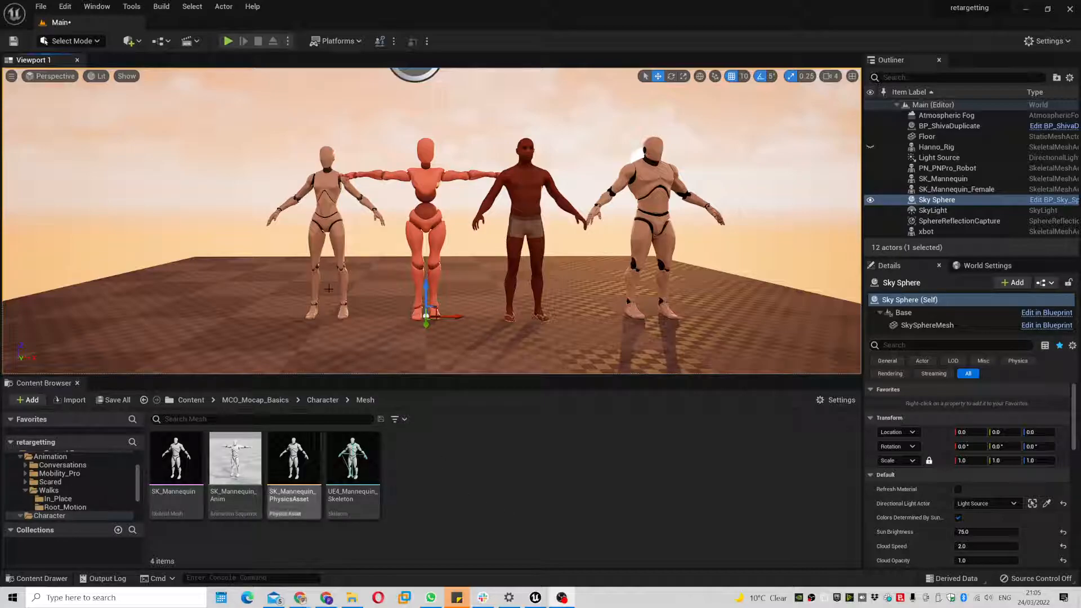
- Orbit around the four characters and browse the MCO_Mocap_Basics folder
{"action": "right_click_drag", "start_coordinate": [473, 307], "coordinate": [509, 311]}
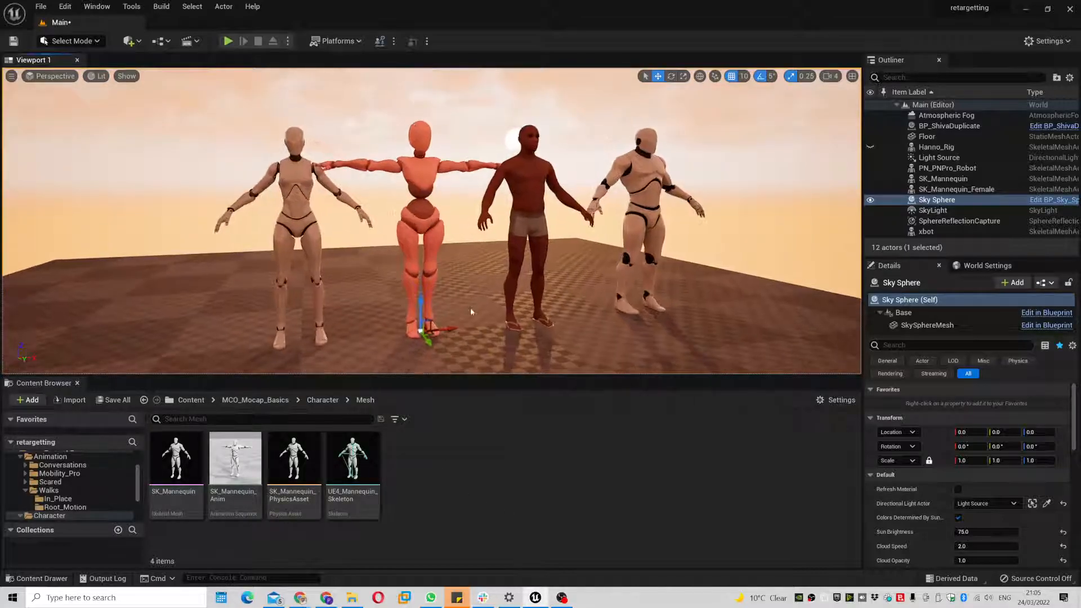
{"action": "mouse_move", "coordinate": [140, 477]}
{"action": "left_mouse_down"}
{"action": "mouse_move", "coordinate": [140, 496]}
{"action": "mouse_move", "coordinate": [138, 459]}
{"action": "left_mouse_up"}
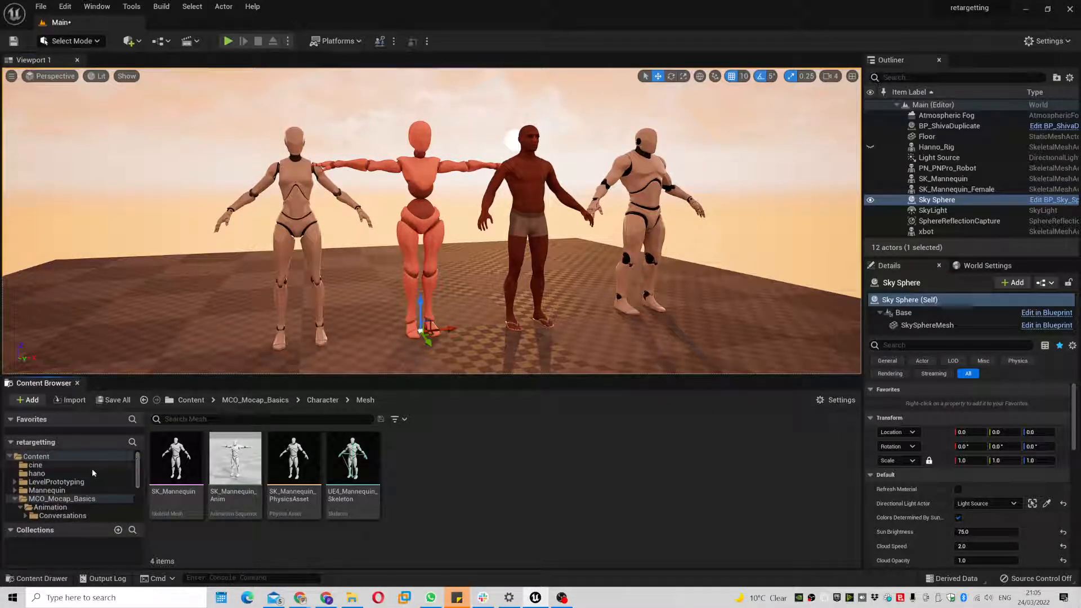
{"action": "left_click", "coordinate": [62, 498]}
{"action": "scroll", "coordinate": [66, 491], "scroll_direction": "down", "scroll_amount": 1}
{"action": "scroll", "coordinate": [66, 492], "scroll_direction": "down", "scroll_amount": 1}
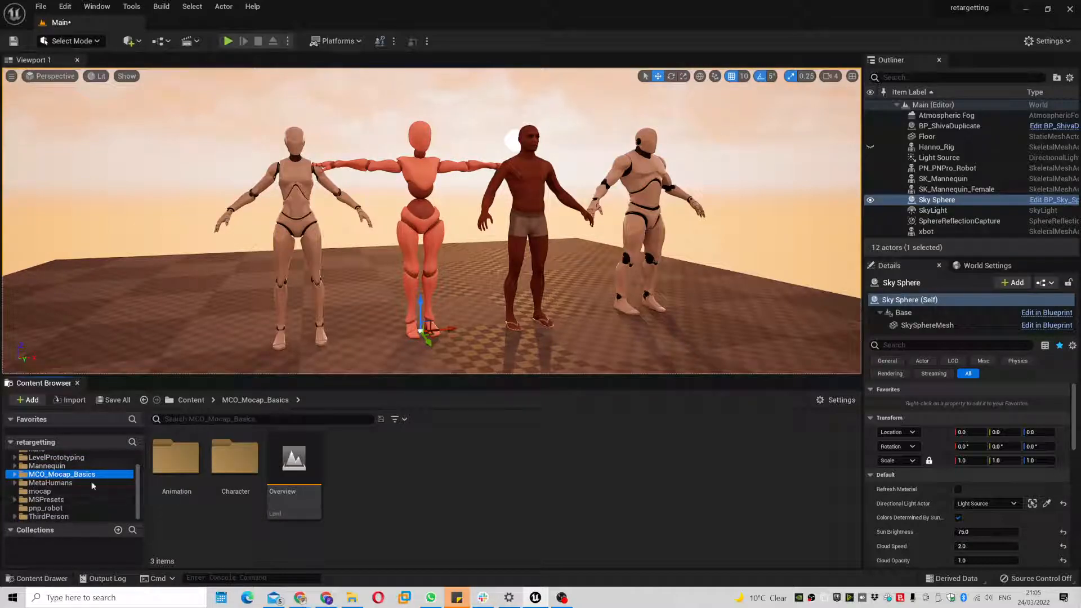
{"action": "scroll", "coordinate": [88, 475], "scroll_direction": "up", "scroll_amount": 2}
- Create a new folder named Rigging directly under Content
{"action": "left_click", "coordinate": [38, 456]}
{"action": "right_click", "coordinate": [58, 456]}
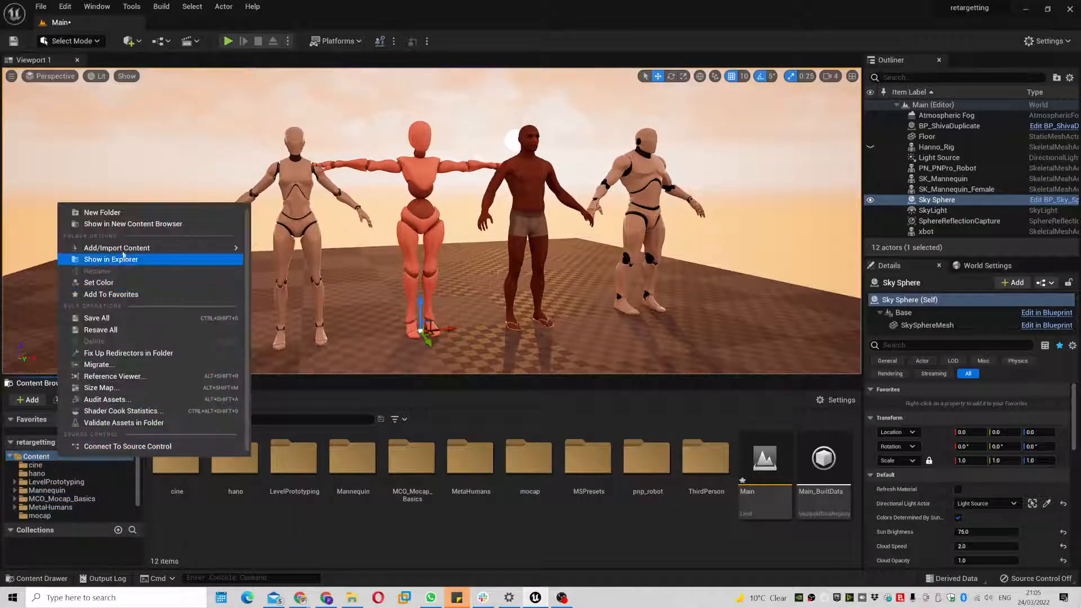
{"action": "left_click", "coordinate": [102, 212]}
{"action": "type", "text": "Rigfg"}
{"action": "key", "text": "BackSpace"}
{"action": "key", "text": "BackSpace"}
{"action": "type", "text": "gi"}
{"action": "key", "text": "Return"}
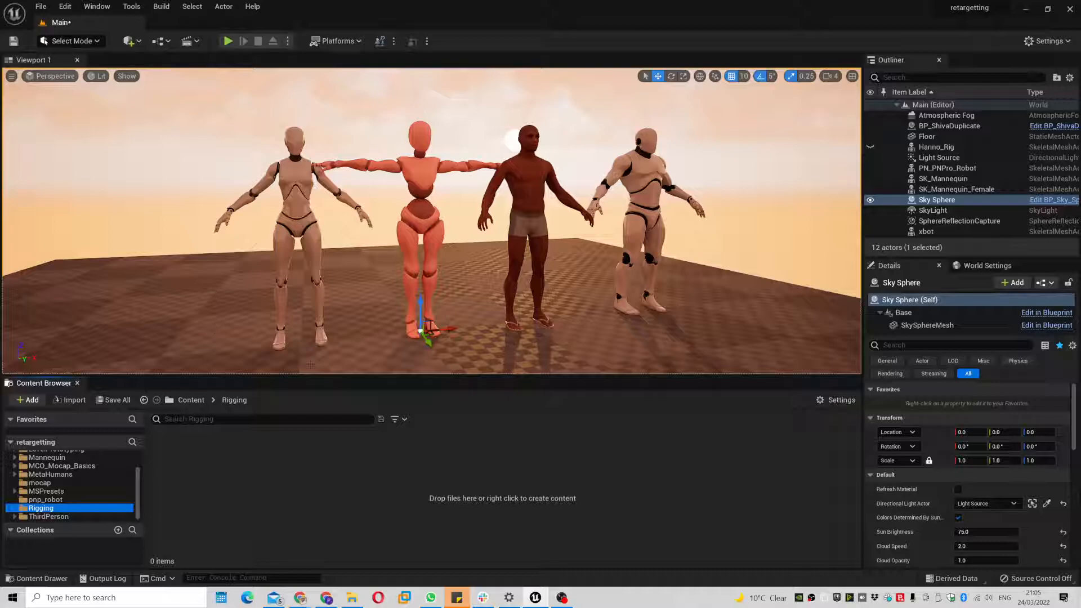
- Create an IK Rig named xbot based on the xbot skeletal mesh
{"action": "right_click", "coordinate": [229, 464]}
{"action": "mouse_move", "coordinate": [310, 248]}
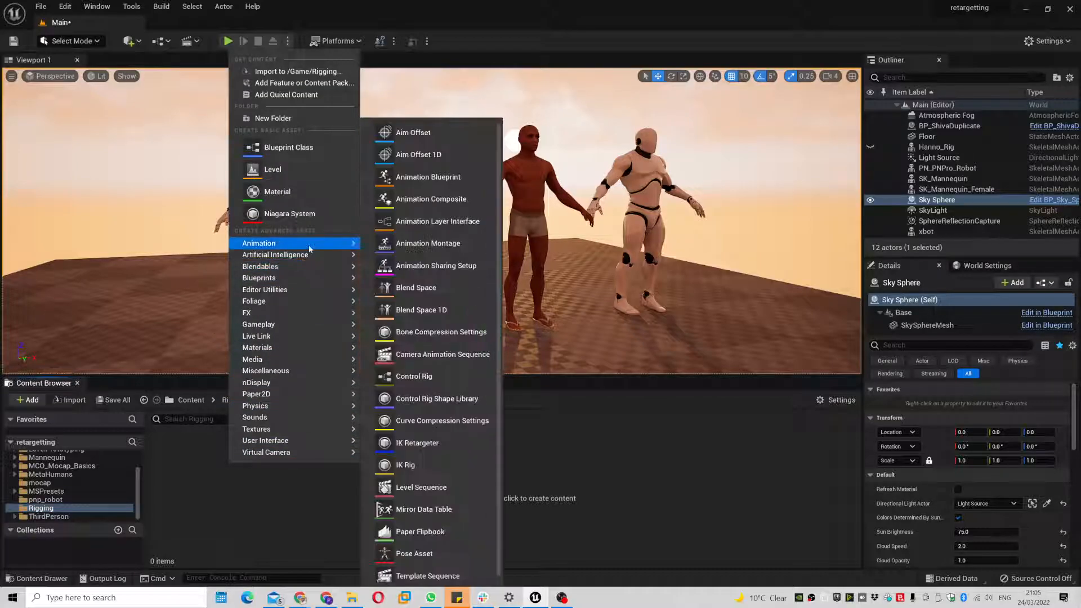
{"action": "left_click", "coordinate": [431, 472]}
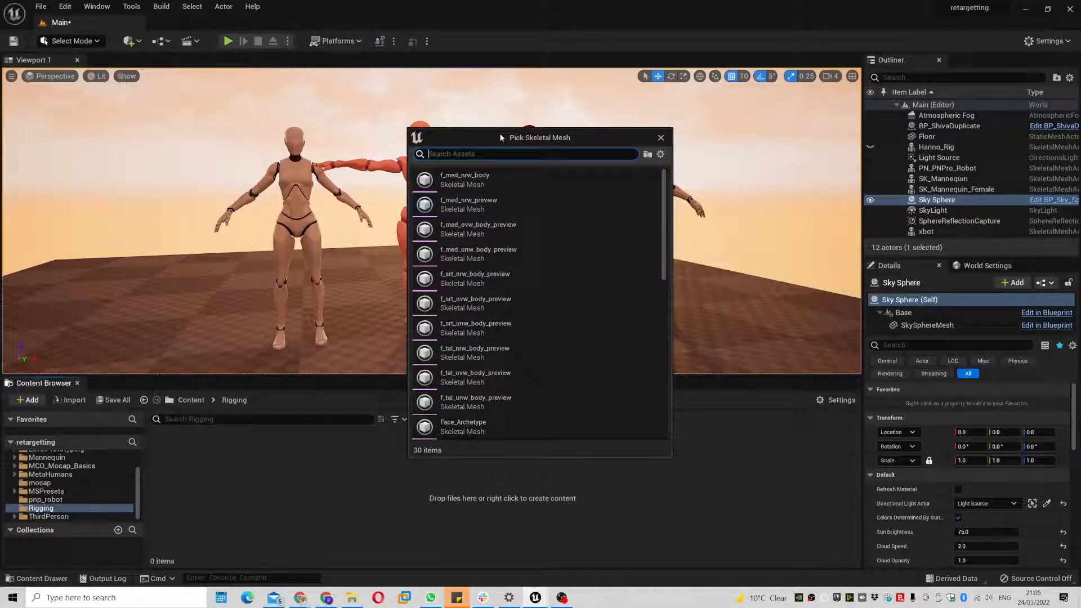
{"action": "left_click_drag", "start_coordinate": [477, 137], "coordinate": [594, 161]}
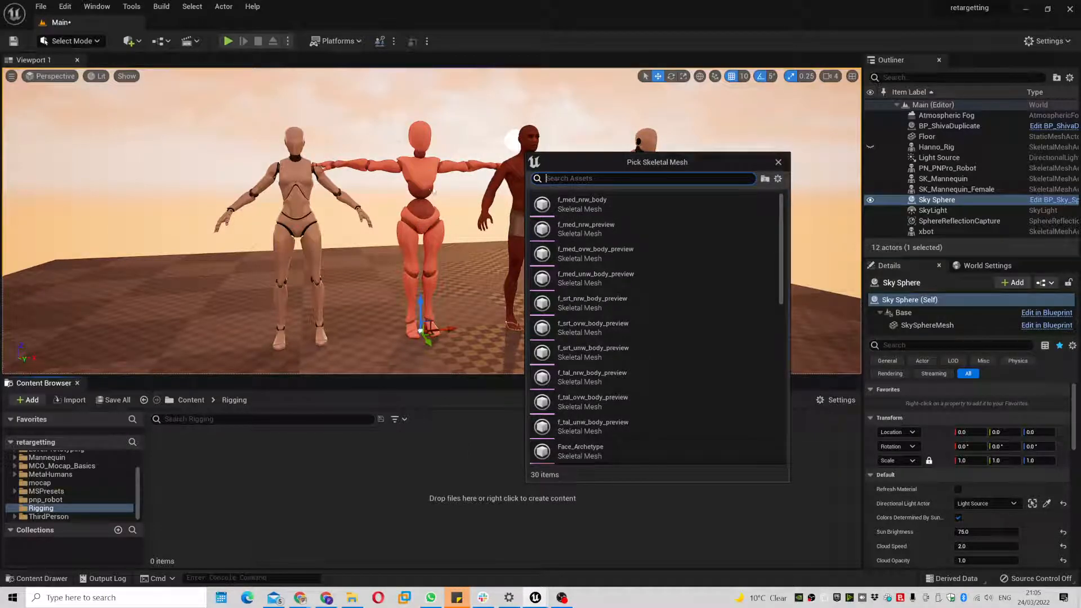
{"action": "scroll", "coordinate": [559, 453], "scroll_direction": "down", "scroll_amount": 8}
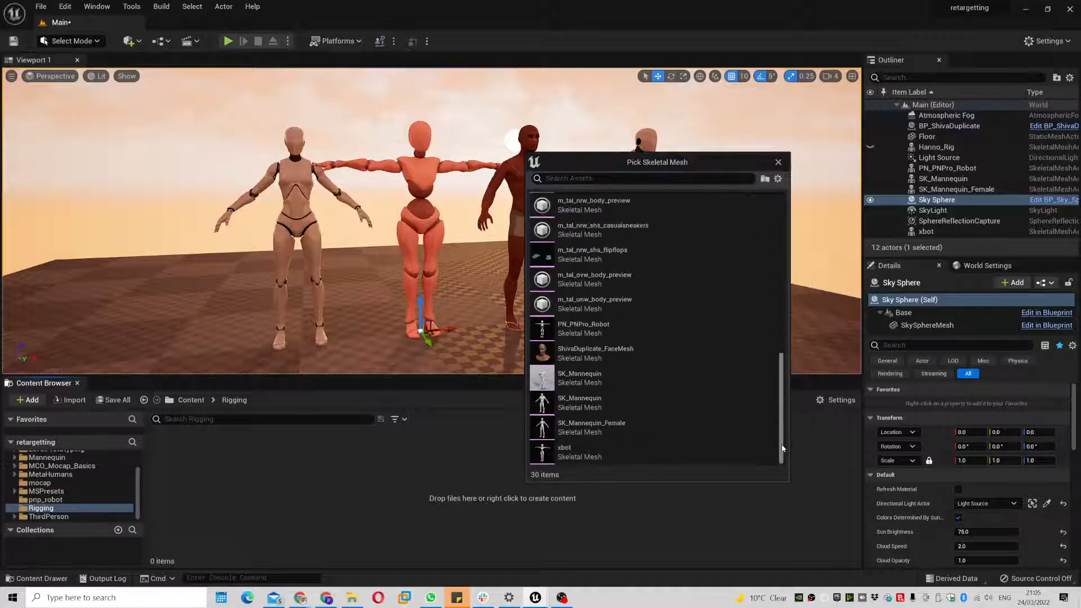
{"action": "left_click", "coordinate": [596, 455]}
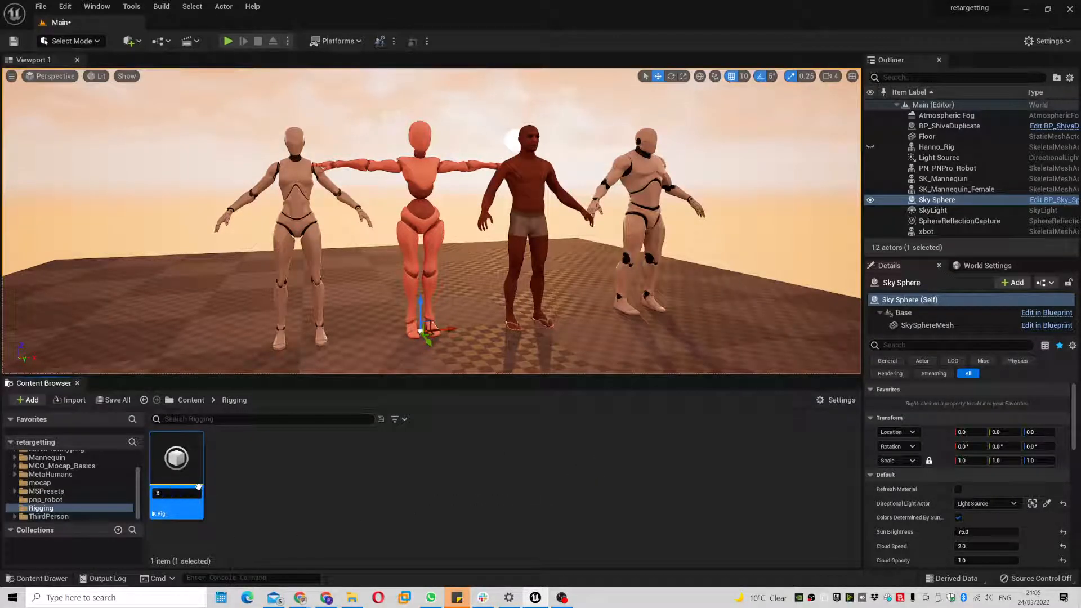
{"action": "key", "text": "Return"}
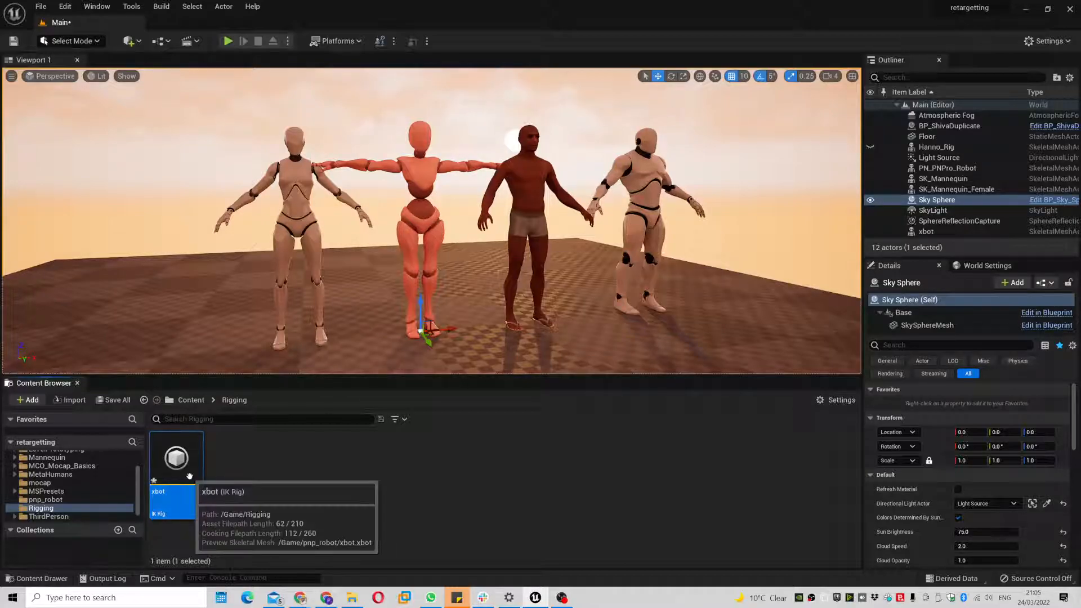
- Create an IK Rig named fem_manny based on SK_Mannequin_Female
{"action": "right_click", "coordinate": [236, 483]}
{"action": "mouse_move", "coordinate": [309, 254]}
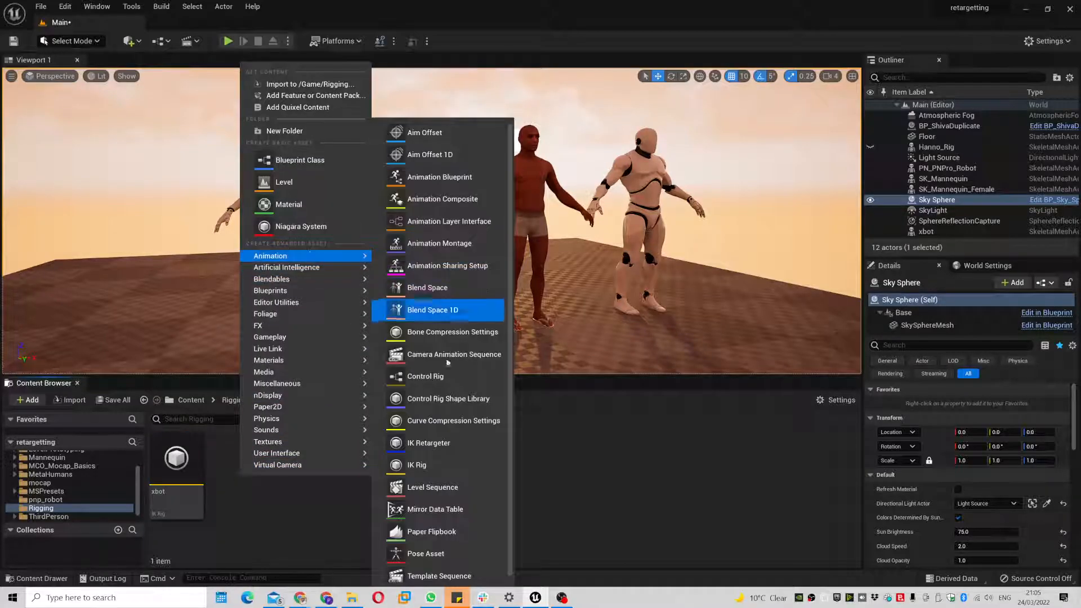
{"action": "left_click", "coordinate": [434, 464]}
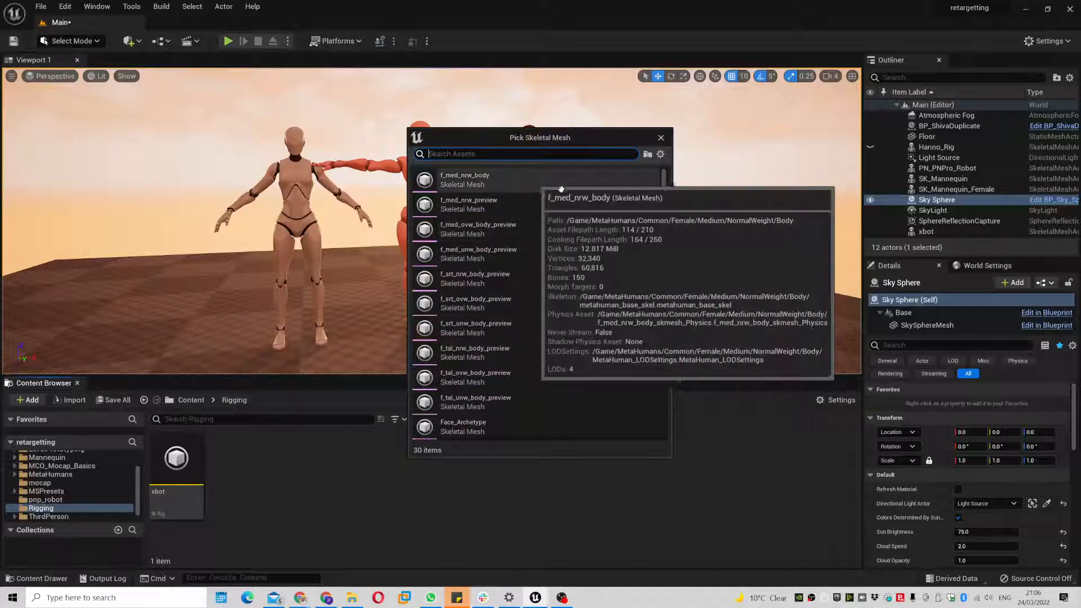
{"action": "left_click", "coordinate": [441, 154]}
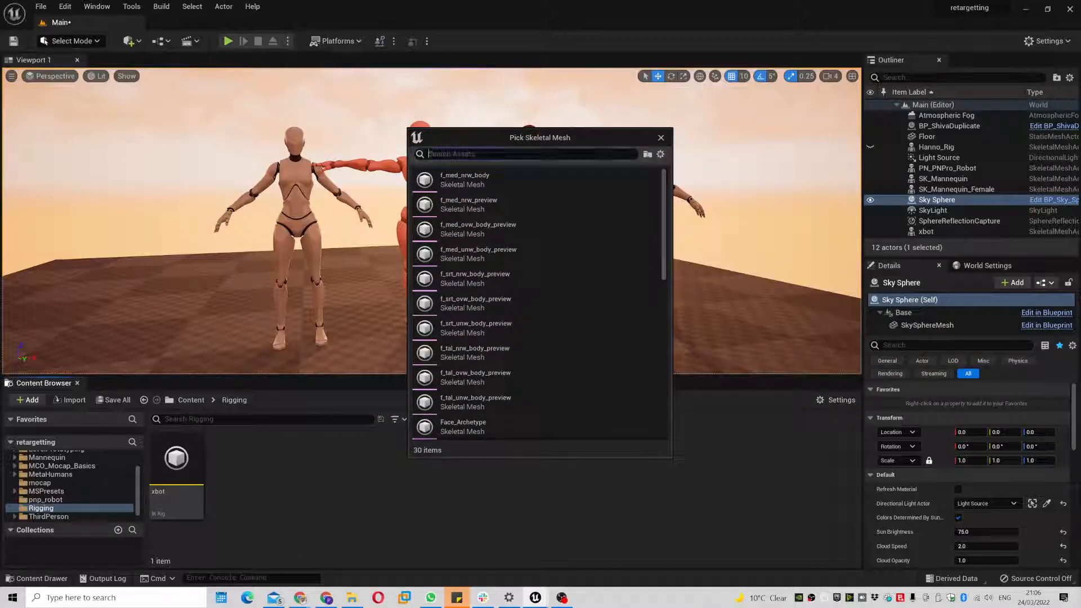
{"action": "type", "text": "mann"}
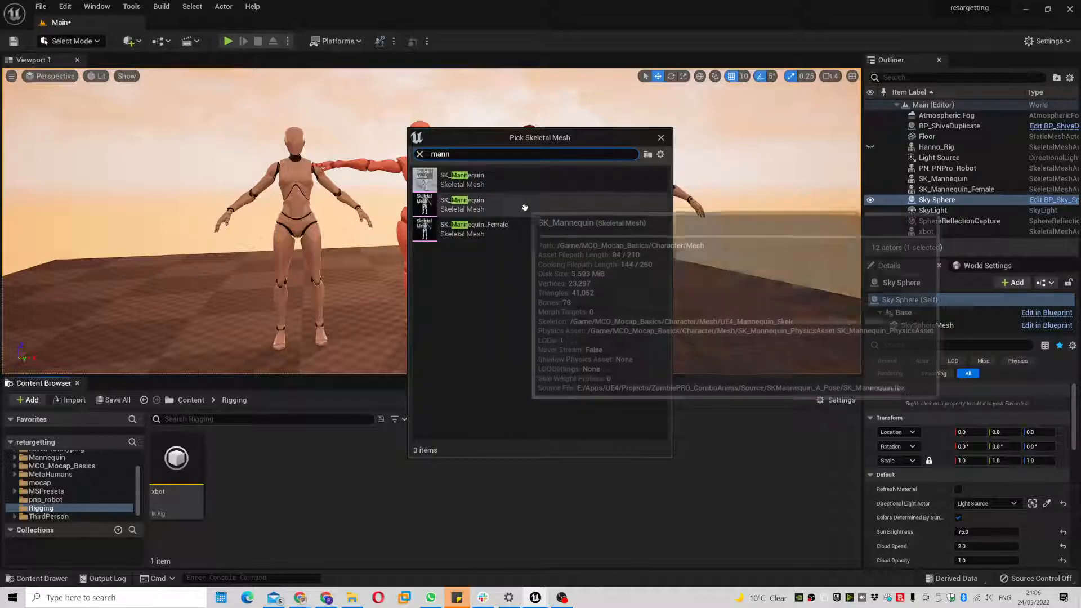
{"action": "left_click", "coordinate": [515, 233]}
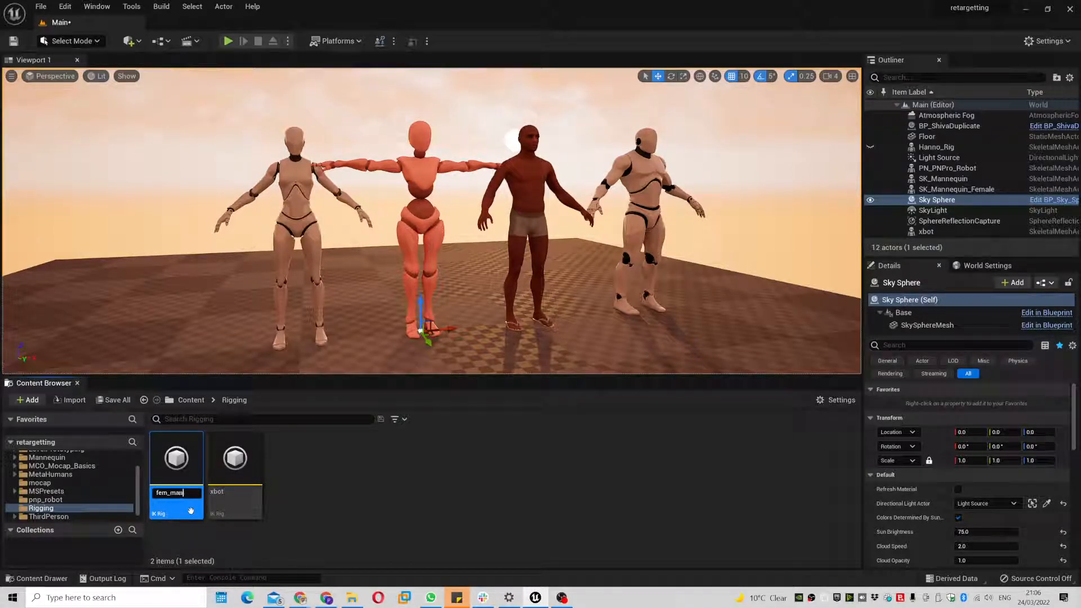
{"action": "key", "text": "Return"}
- Create an IK Rig named Mal_manny based on the male SK_Mannequin mesh
{"action": "right_click", "coordinate": [284, 488]}
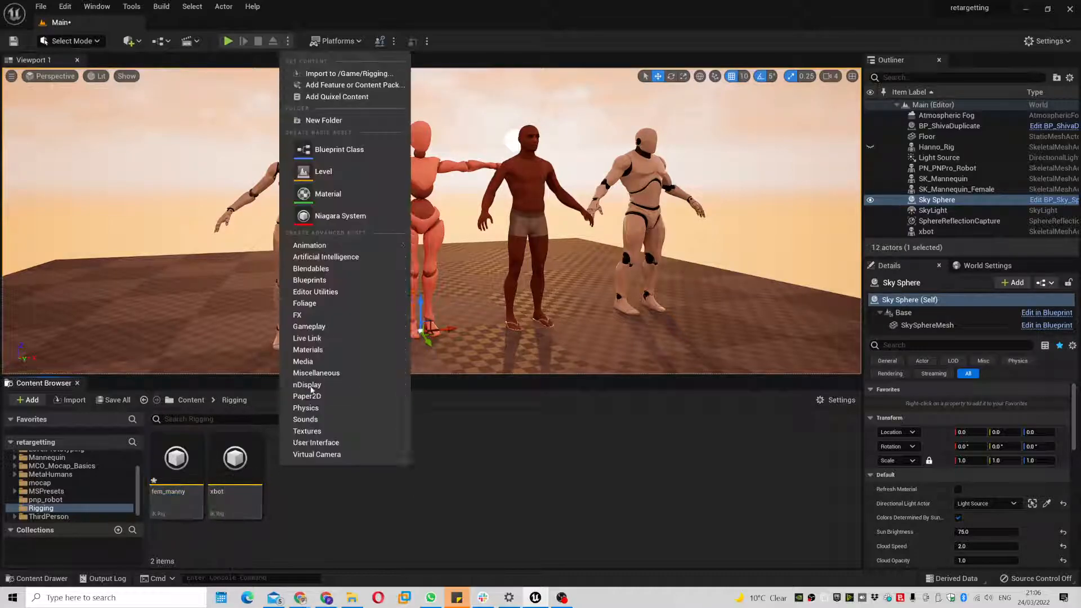
{"action": "mouse_move", "coordinate": [376, 257]}
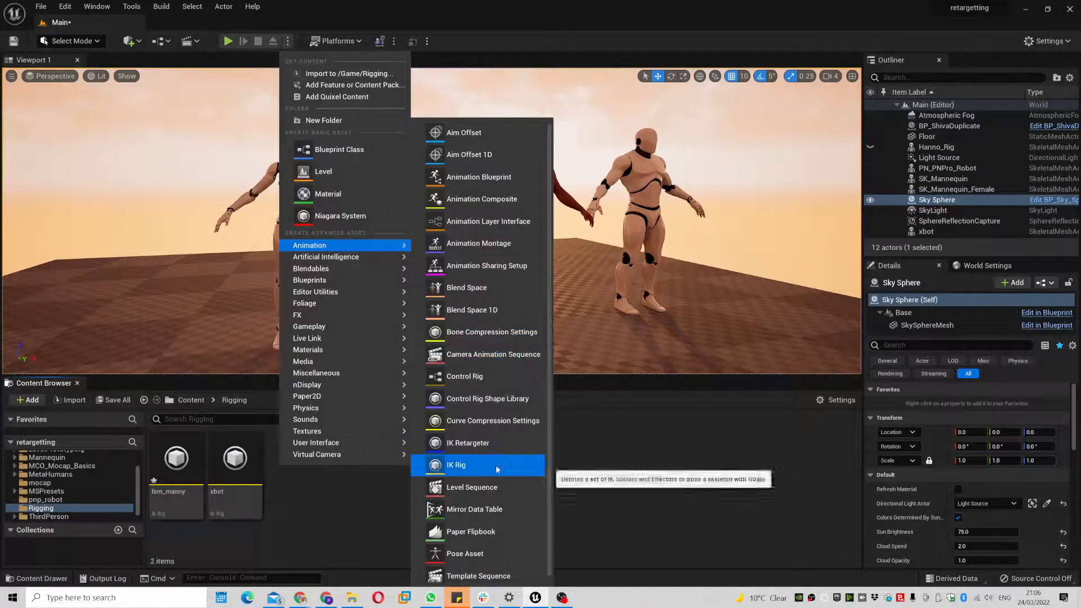
{"action": "left_click", "coordinate": [417, 465]}
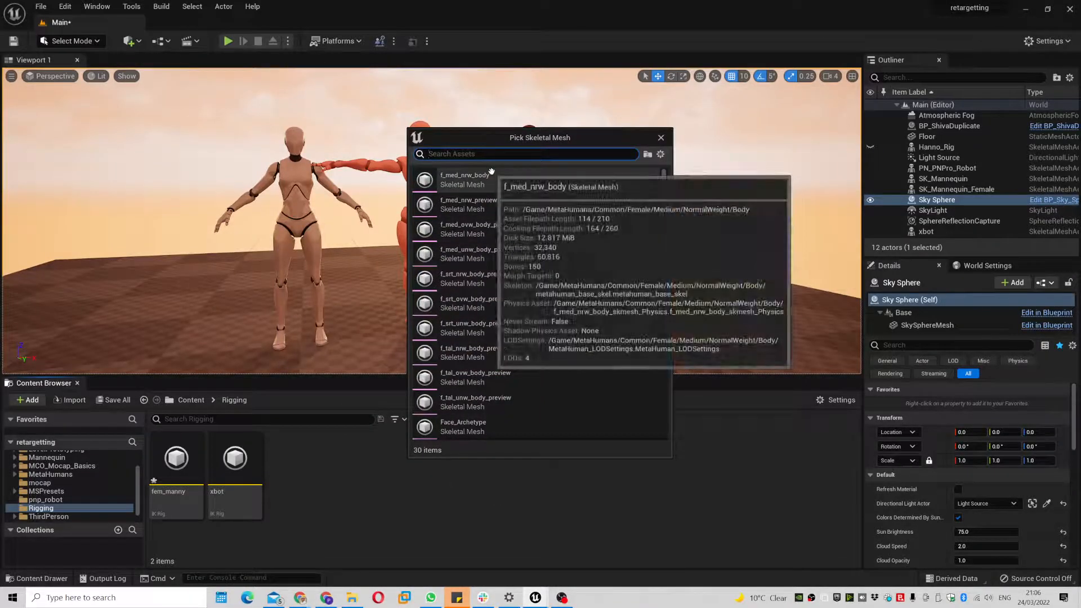
{"action": "type", "text": "mna"}
{"action": "key", "text": "BackSpace"}
{"action": "key", "text": "BackSpace"}
{"action": "key", "text": "BackSpace"}
{"action": "type", "text": "man"}
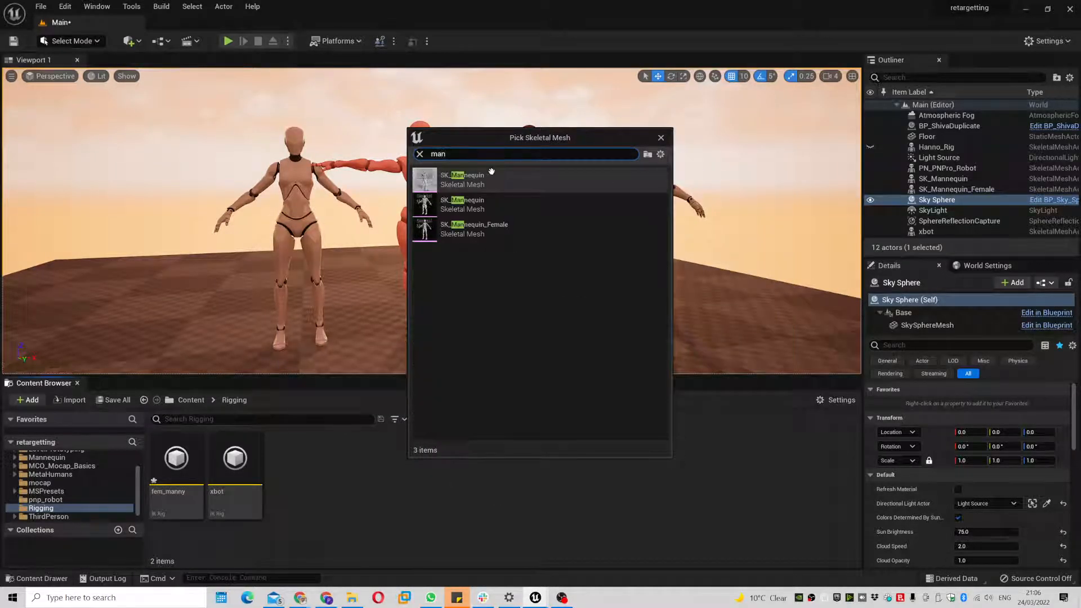
{"action": "left_click", "coordinate": [484, 200]}
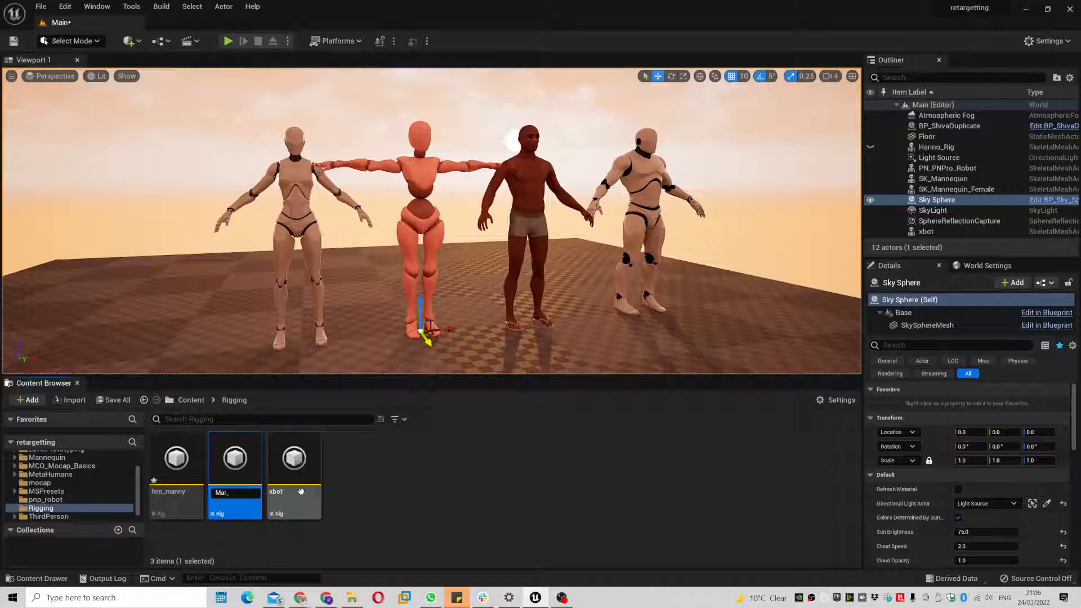
{"action": "key", "text": "Return"}
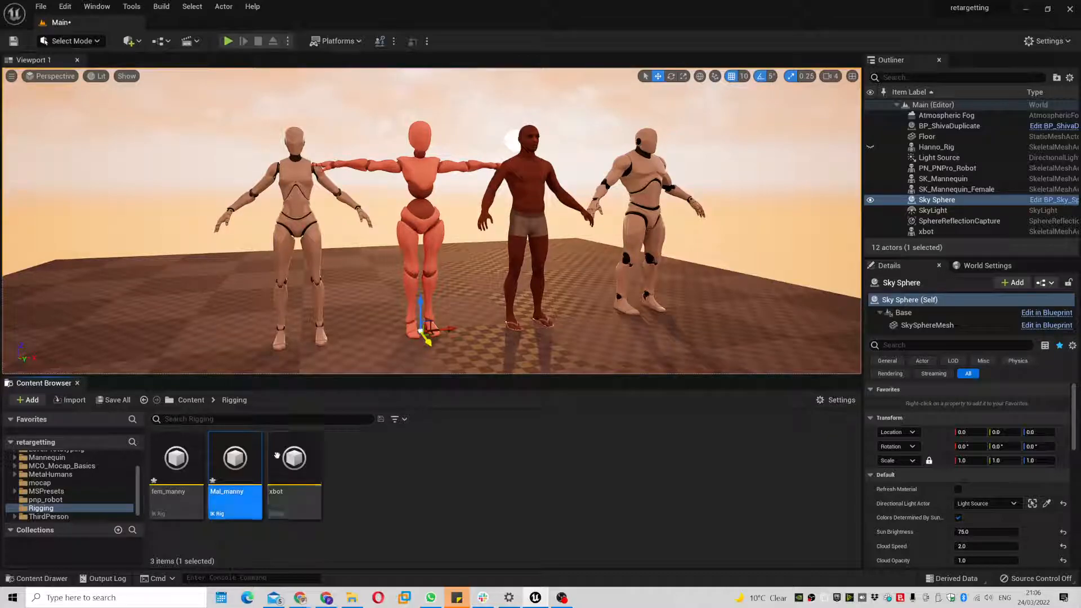
- Create an IK Rig named MH_tal_body based on the m_tal_nrw_body MetaHuman mesh
{"action": "right_click", "coordinate": [422, 467]}
{"action": "mouse_move", "coordinate": [478, 252]}
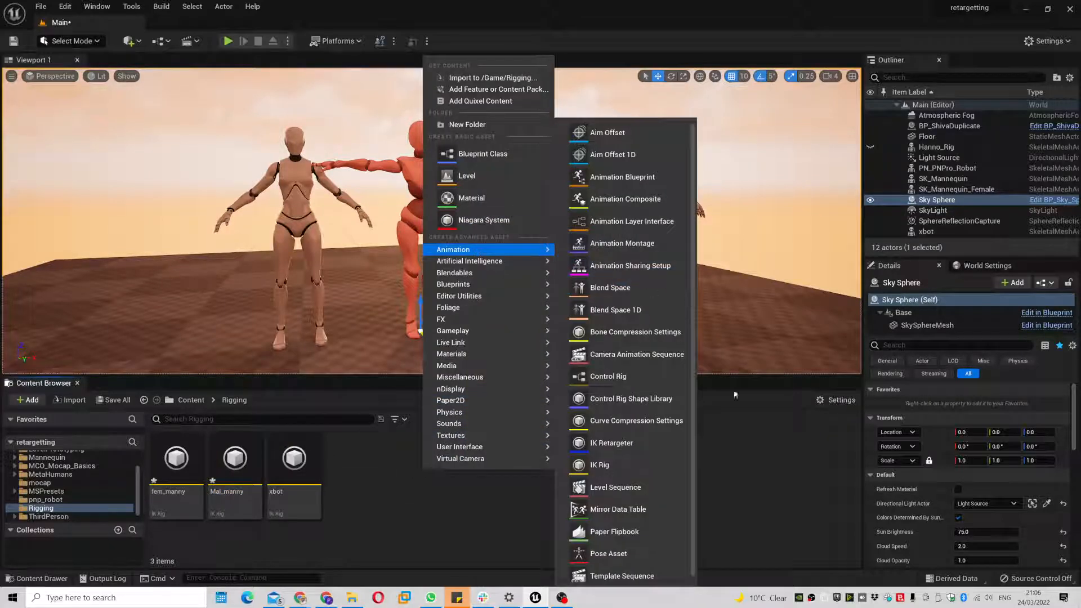
{"action": "left_click", "coordinate": [628, 464]}
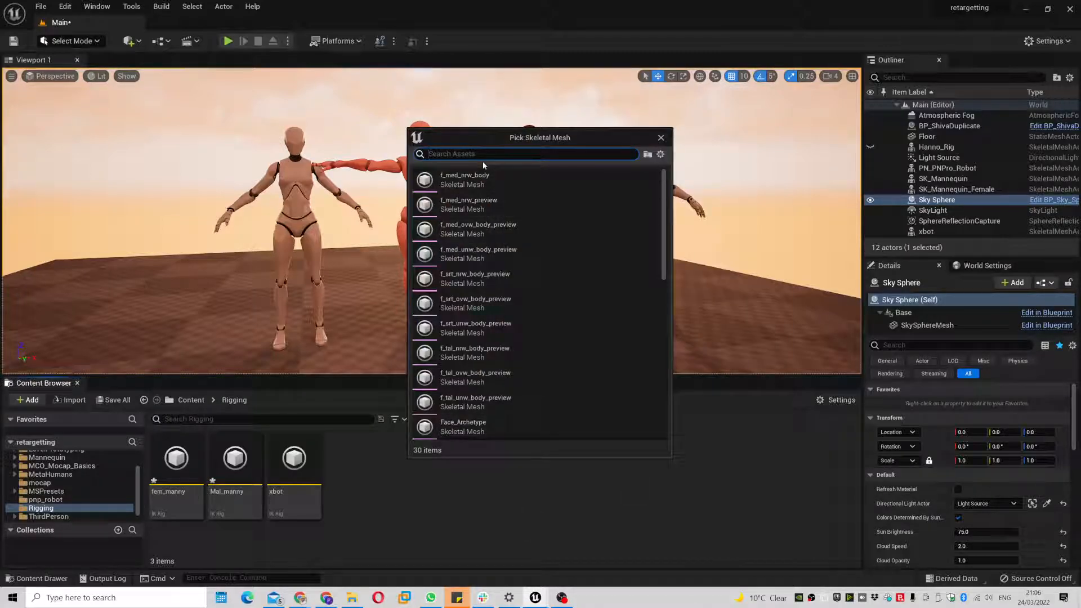
{"action": "type", "text": "m"}
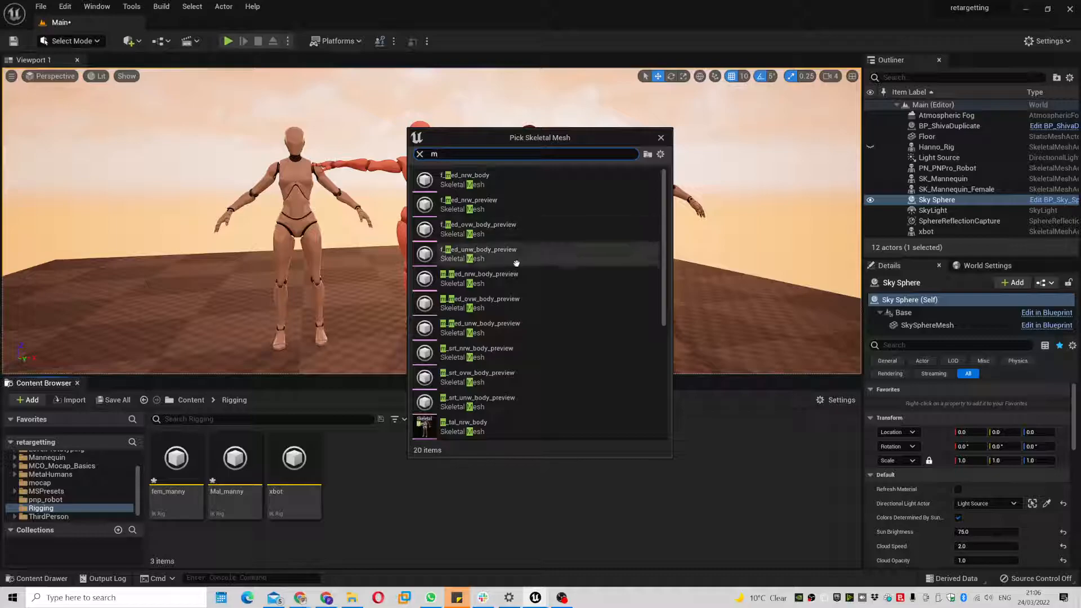
{"action": "scroll", "coordinate": [515, 268], "scroll_direction": "down", "scroll_amount": 3}
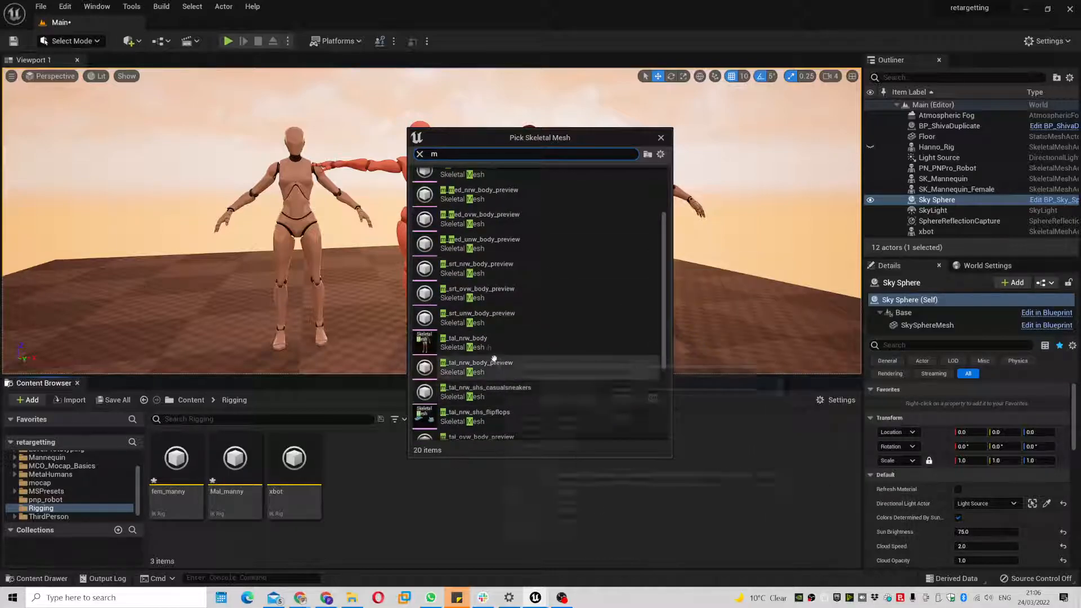
{"action": "mouse_move", "coordinate": [451, 346]}
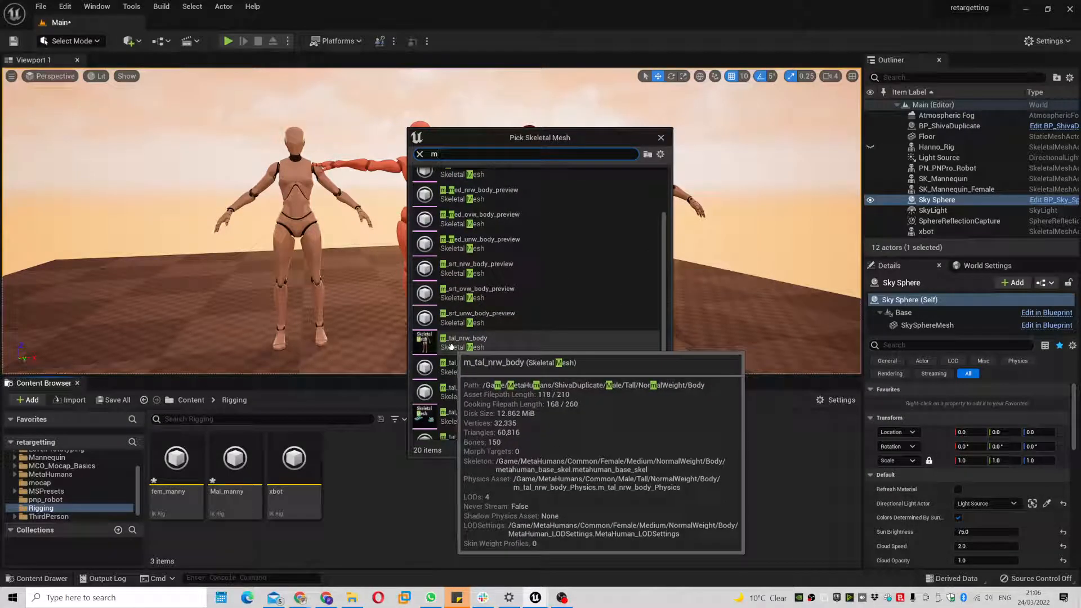
{"action": "left_click", "coordinate": [479, 345]}
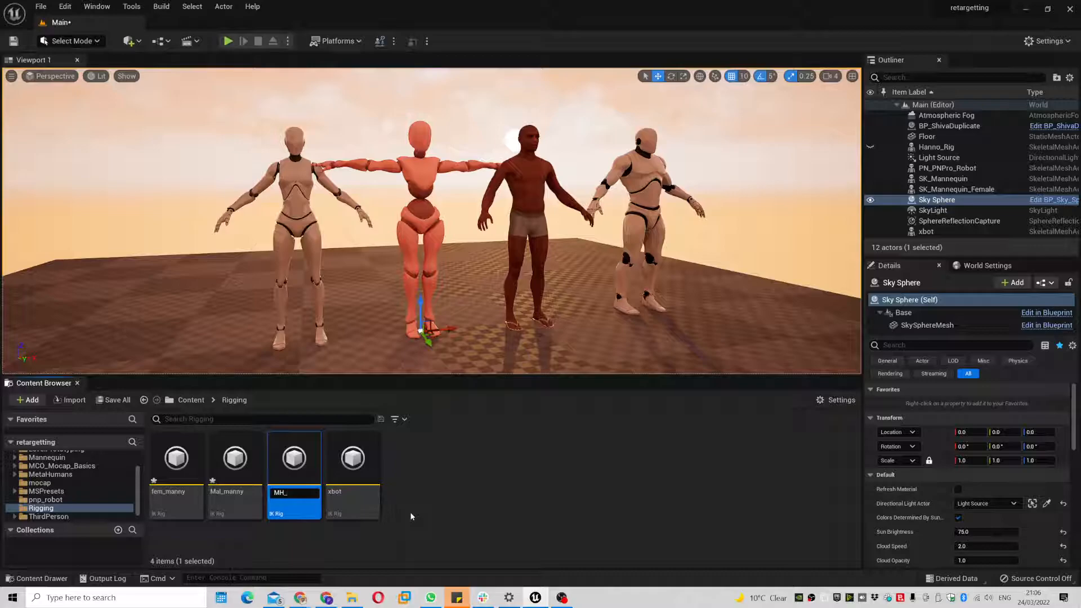
{"action": "type", "text": "MH_tal_body"}
{"action": "key", "text": "Return"}
- Save the fem_manny and Mal_manny IK Rigs with Ctrl+S
{"action": "left_click", "coordinate": [418, 500]}
{"action": "left_click", "coordinate": [191, 471]}
{"action": "key", "text": "ctrl+s"}
{"action": "left_click", "coordinate": [228, 471]}
{"action": "key", "text": "ctrl+s"}
{"action": "left_click", "coordinate": [291, 472]}
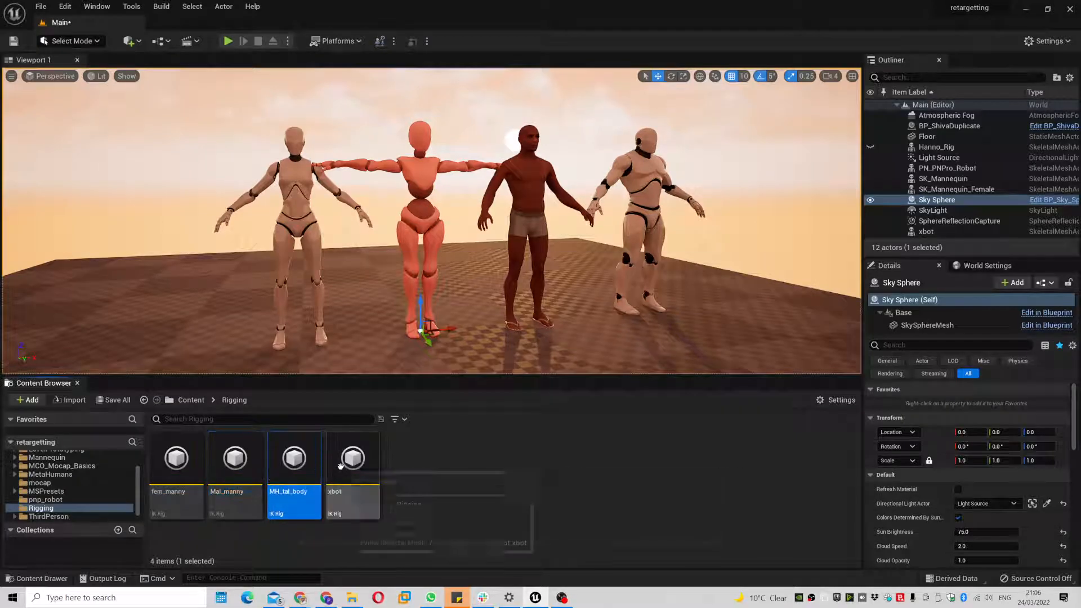
{"action": "left_click", "coordinate": [353, 478]}
- Create an IK Retargeter copying animation from the xbot IK Rig, named xbot_retarget
{"action": "right_click", "coordinate": [419, 477]}
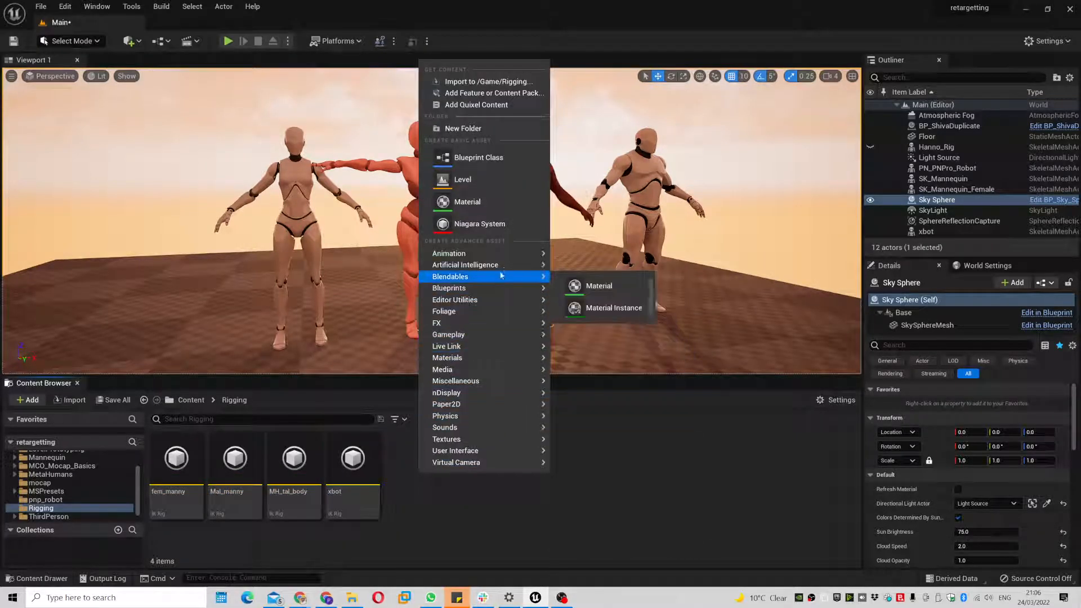
{"action": "mouse_move", "coordinate": [461, 253]}
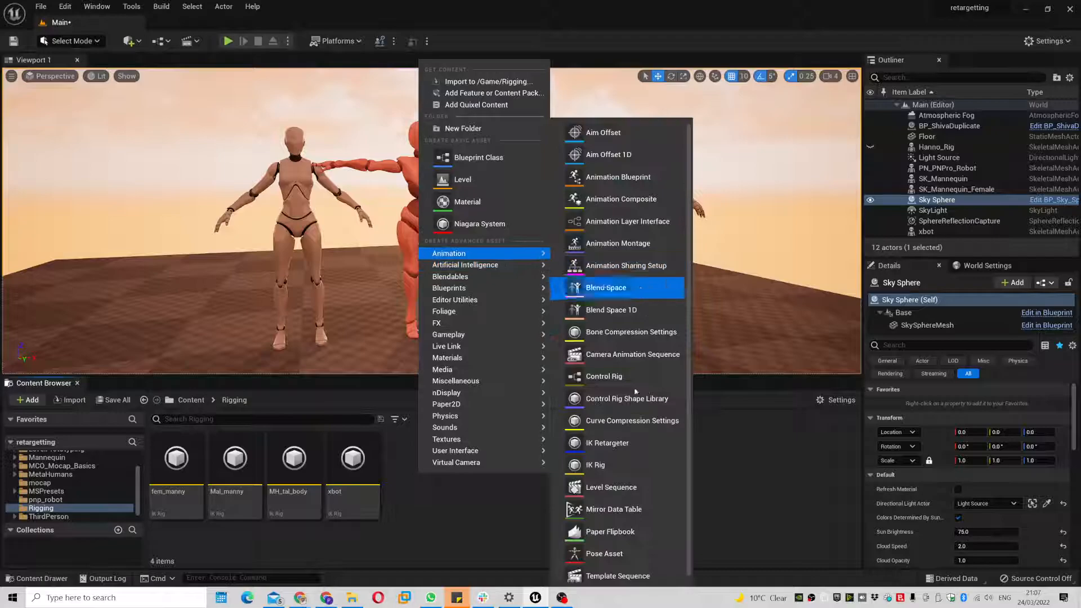
{"action": "left_click", "coordinate": [623, 448]}
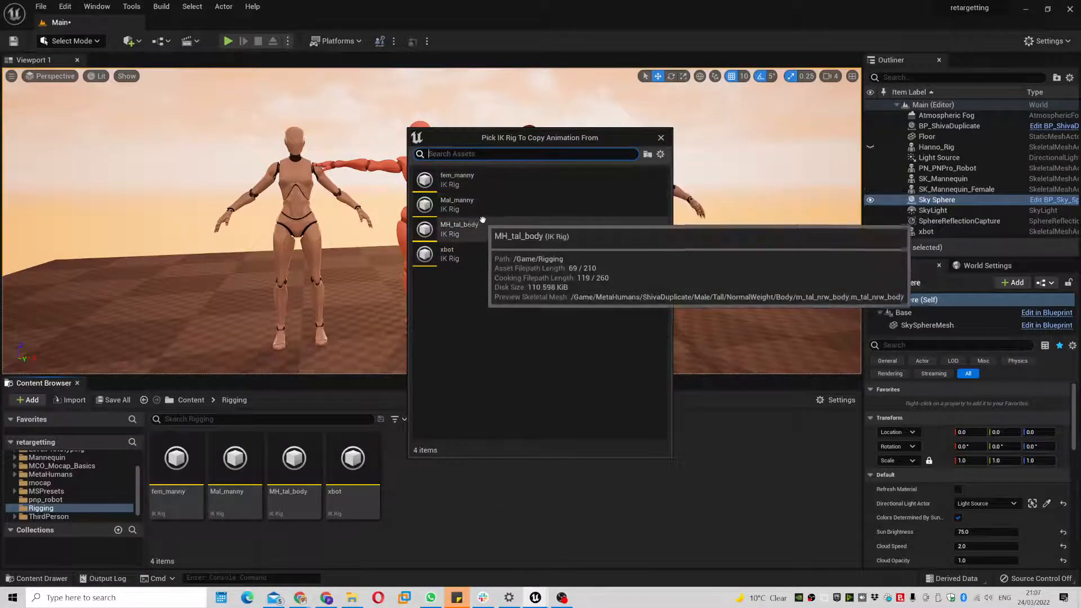
{"action": "left_click", "coordinate": [479, 257]}
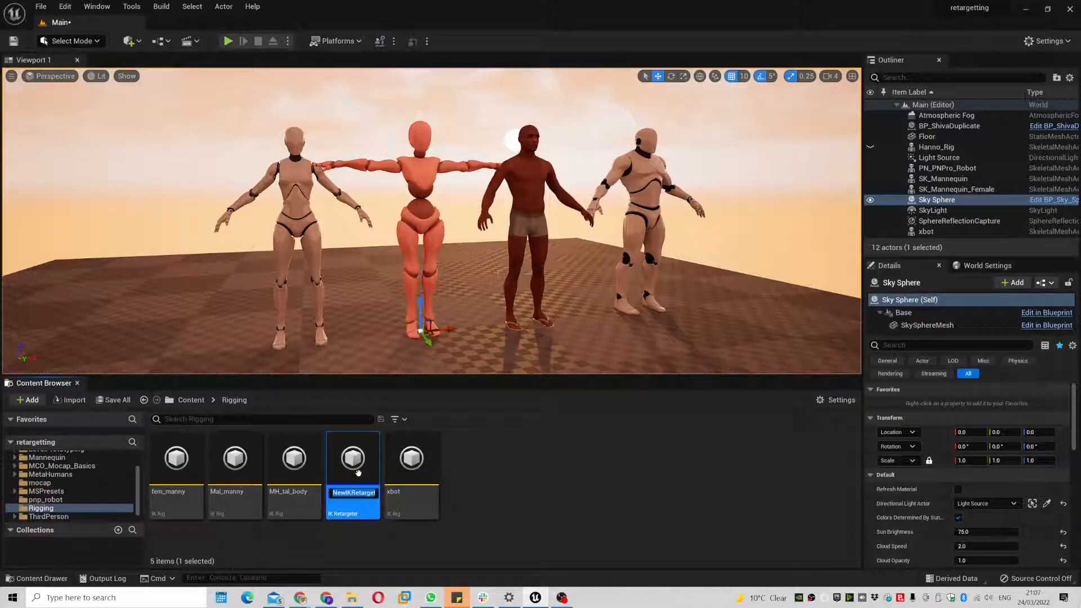
{"action": "type", "text": "xbot_r"}
{"action": "key", "text": "Return"}
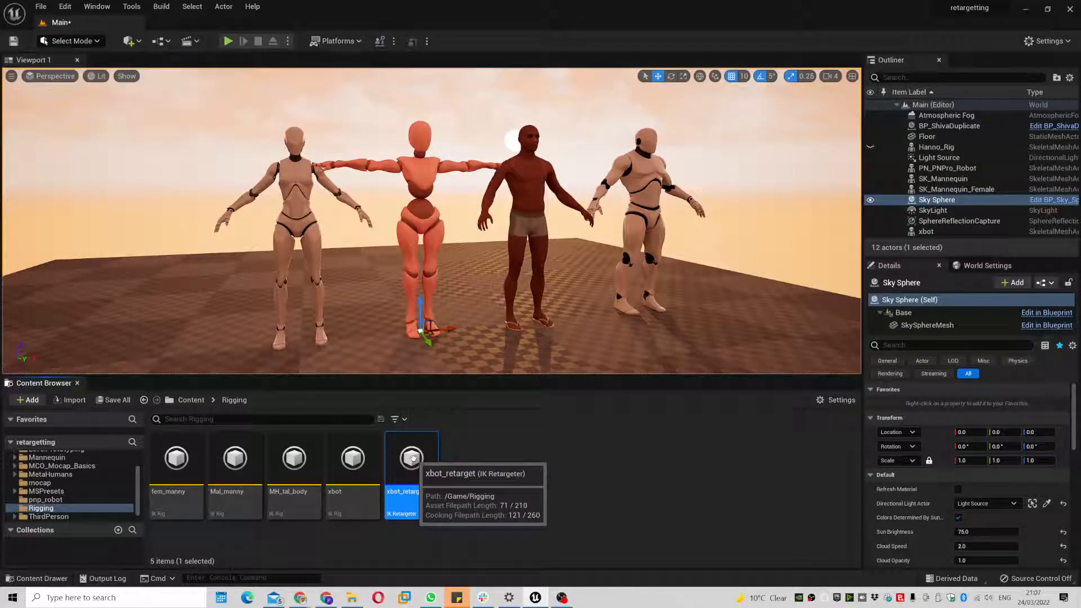
- Open xbot_retarget plus the fem_manny, Mal_manny, MH_tal_body and xbot rigs, widening xbot's Hierarchy
{"action": "double_click", "coordinate": [411, 458]}
{"action": "left_click_drag", "start_coordinate": [252, 84], "coordinate": [656, 130]}
{"action": "double_click", "coordinate": [178, 480]}
{"action": "double_click", "coordinate": [231, 478]}
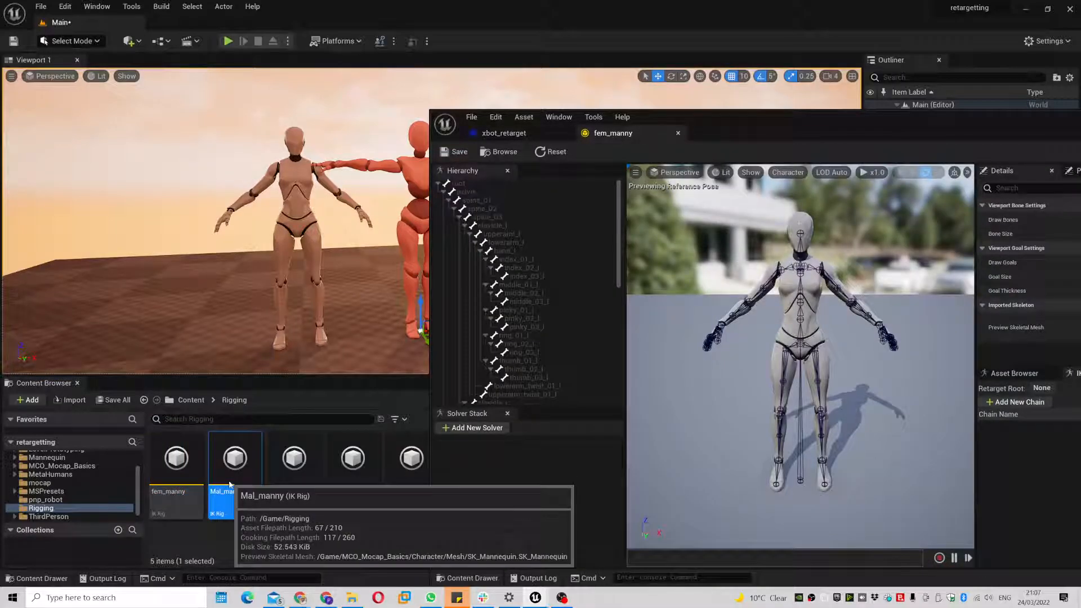
{"action": "double_click", "coordinate": [281, 474]}
{"action": "left_click", "coordinate": [352, 468]}
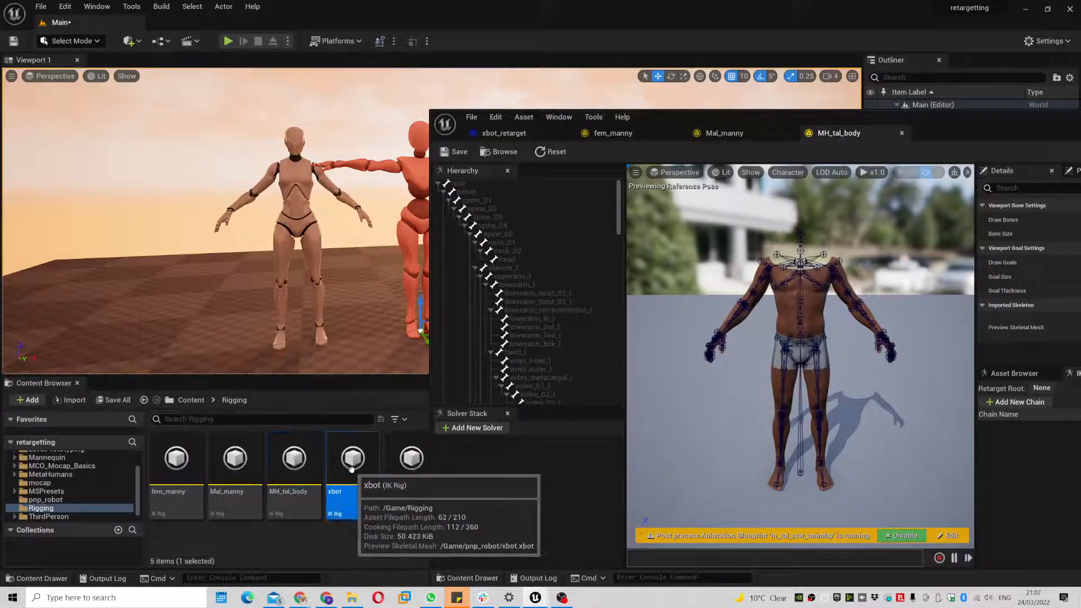
{"action": "double_click", "coordinate": [353, 467]}
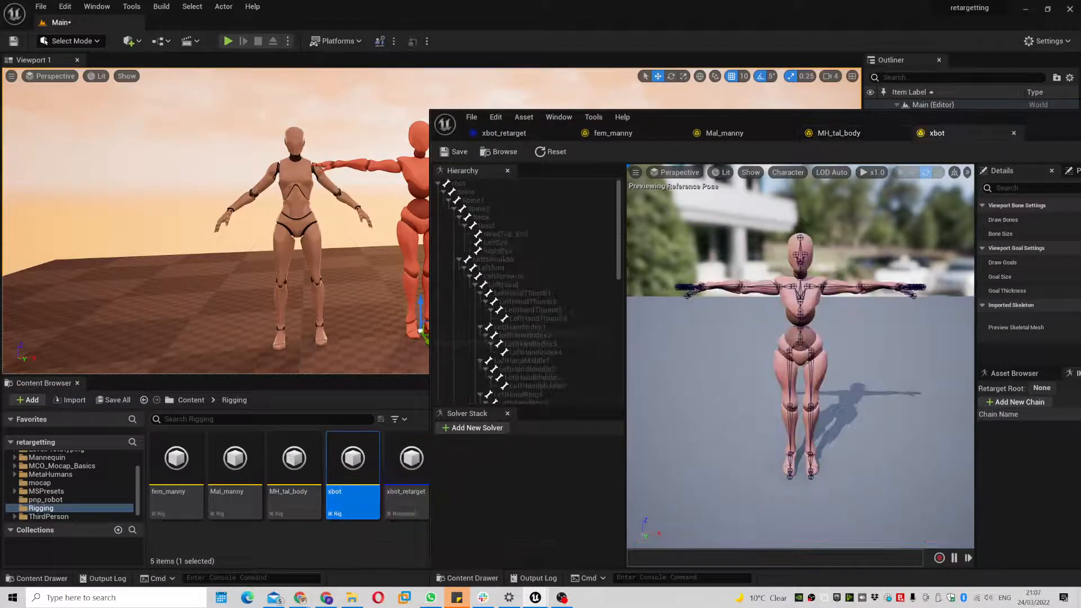
{"action": "left_click_drag", "start_coordinate": [1036, 125], "coordinate": [657, 91]}
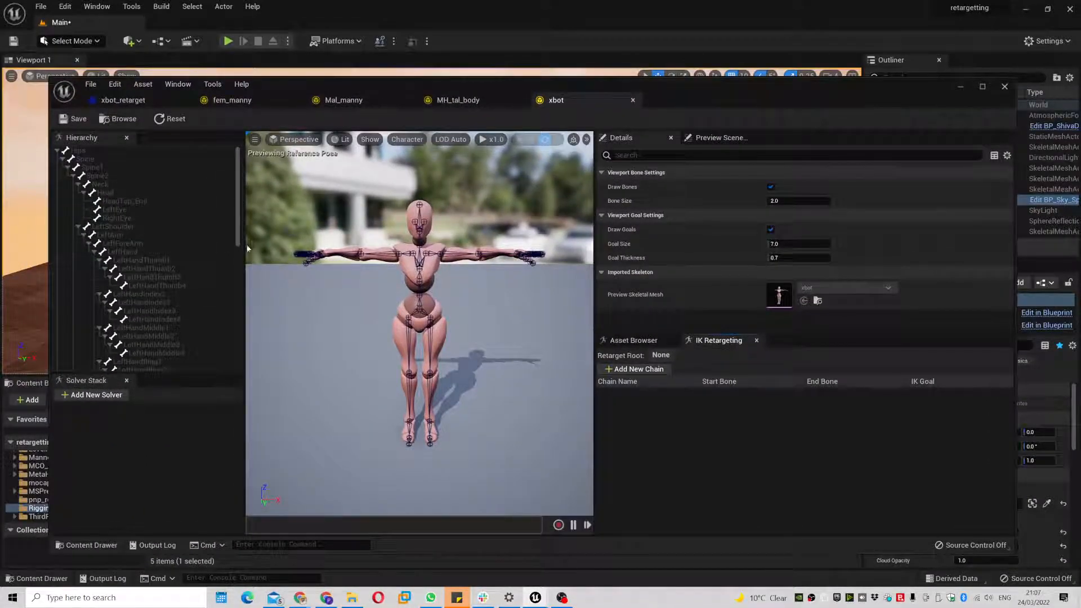
{"action": "left_click_drag", "start_coordinate": [245, 244], "coordinate": [258, 225]}
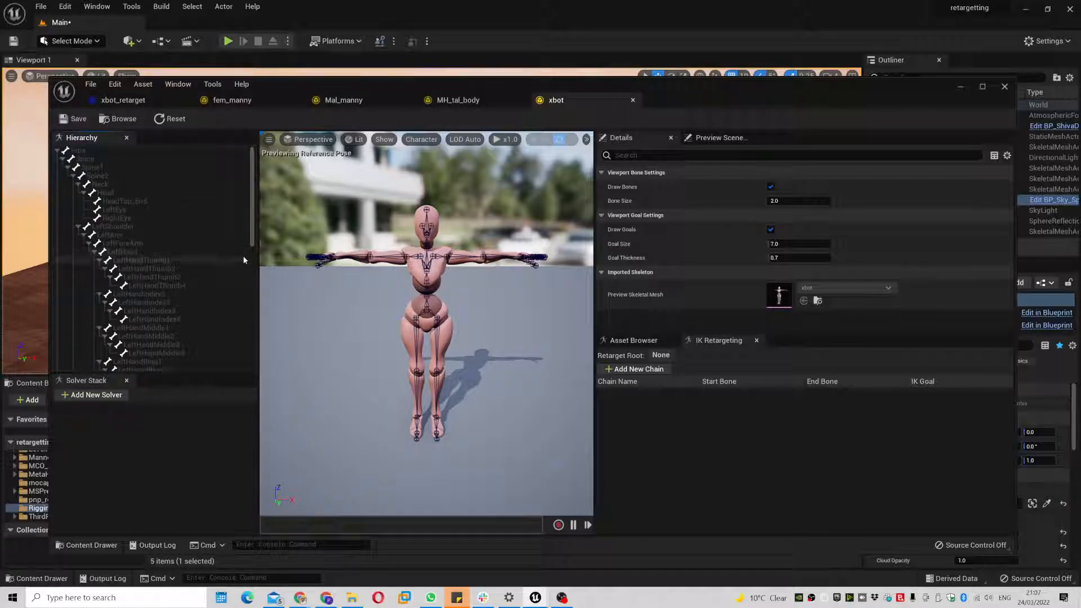
- Set the Hips bone as the xbot IK Rig's retarget root
{"action": "left_click", "coordinate": [636, 370]}
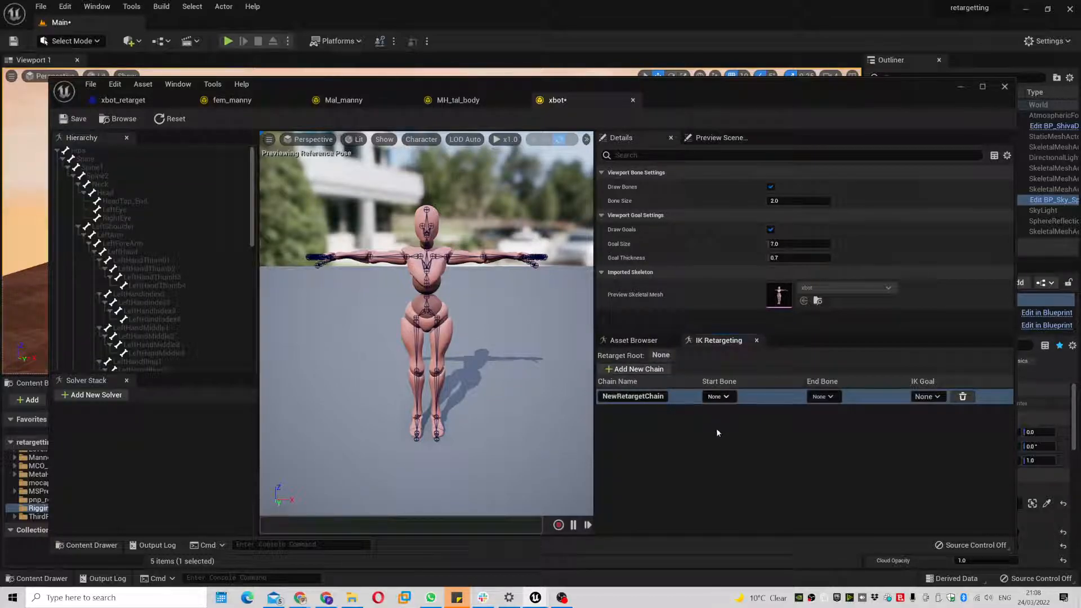
{"action": "left_click", "coordinate": [966, 400]}
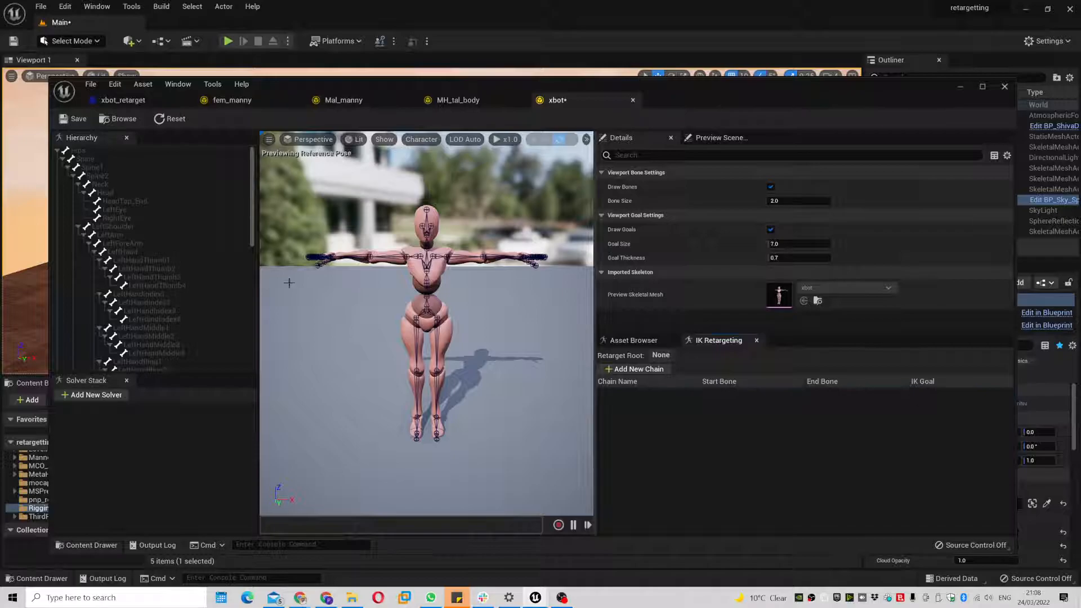
{"action": "left_click", "coordinate": [127, 151]}
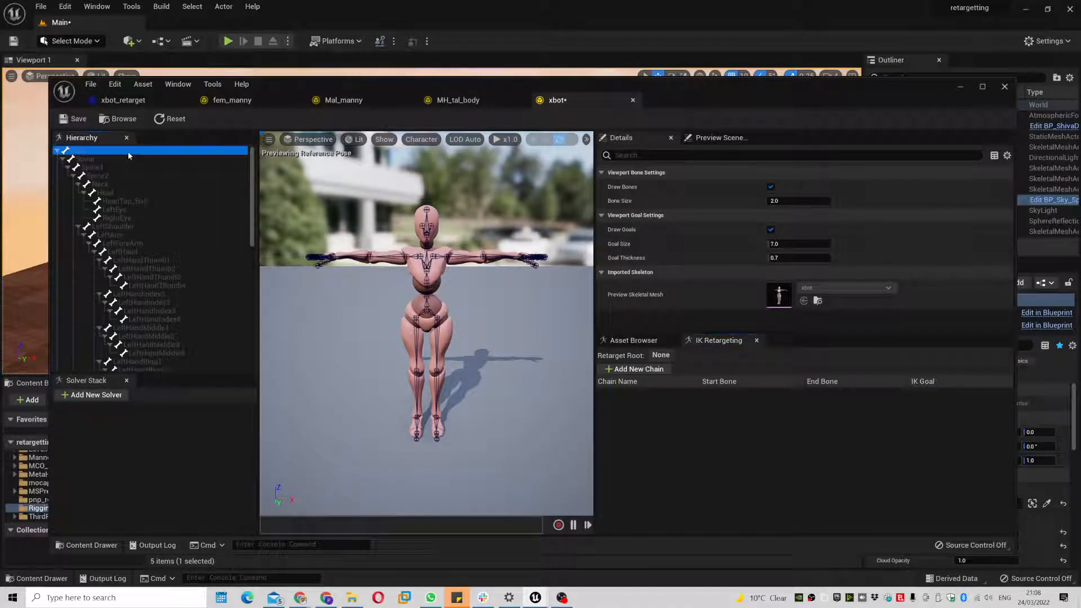
{"action": "right_click", "coordinate": [129, 155]}
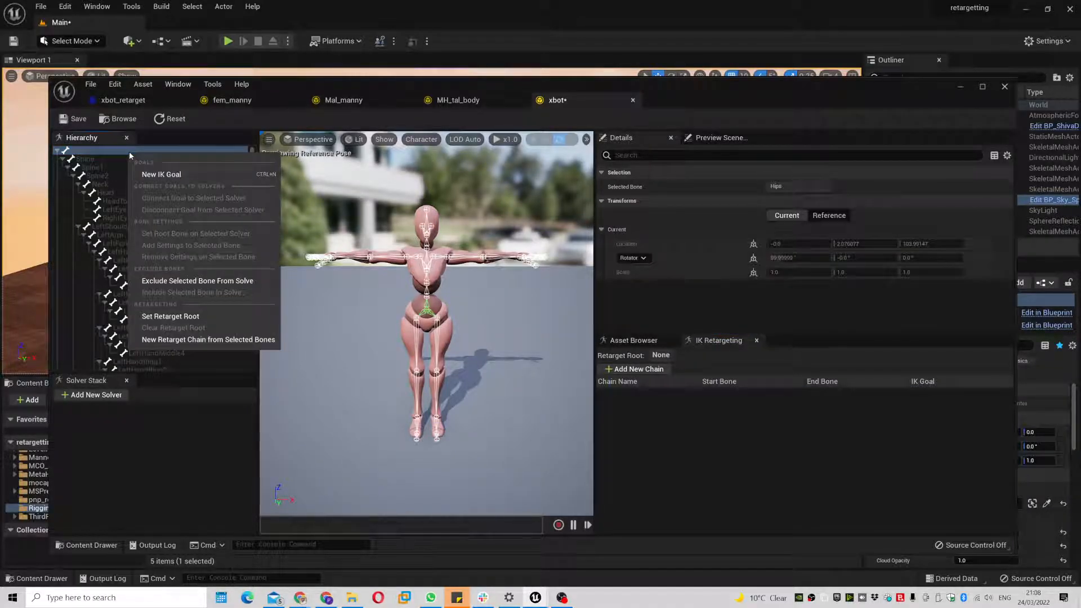
{"action": "left_click", "coordinate": [197, 316]}
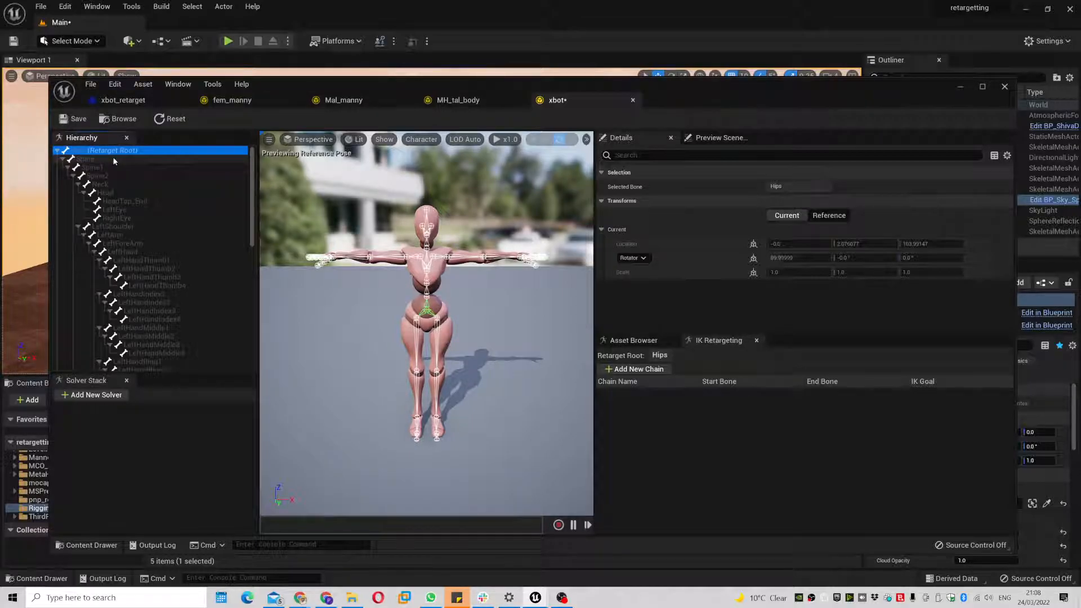
- Set pelvis as the retarget root in the MH_tal_body and Mal_manny IK Rigs
{"action": "left_click", "coordinate": [476, 101]}
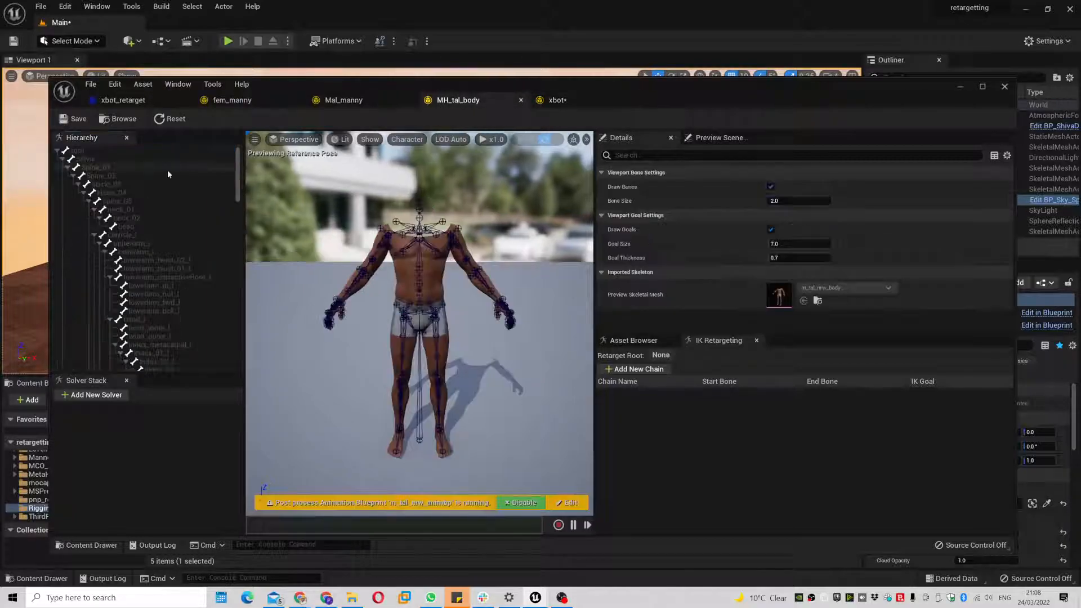
{"action": "left_click", "coordinate": [134, 159]}
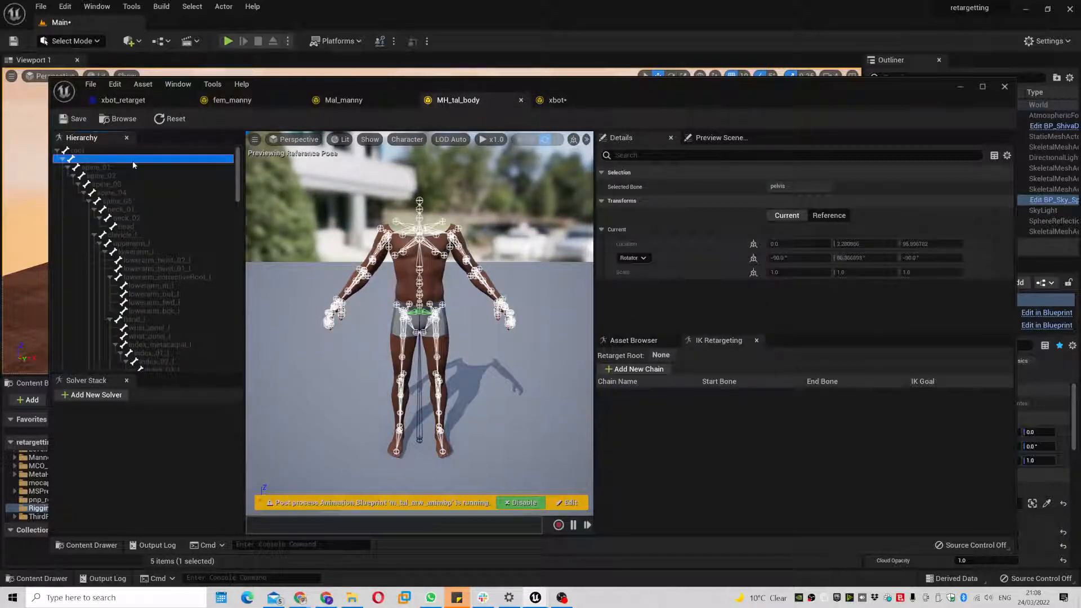
{"action": "right_click", "coordinate": [133, 160]}
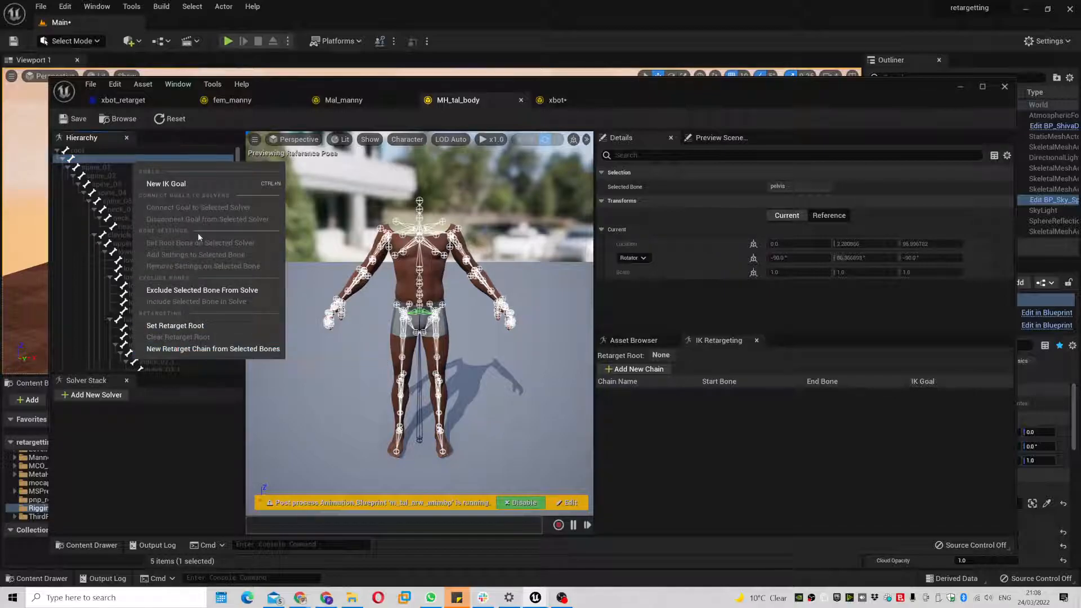
{"action": "left_click", "coordinate": [204, 326]}
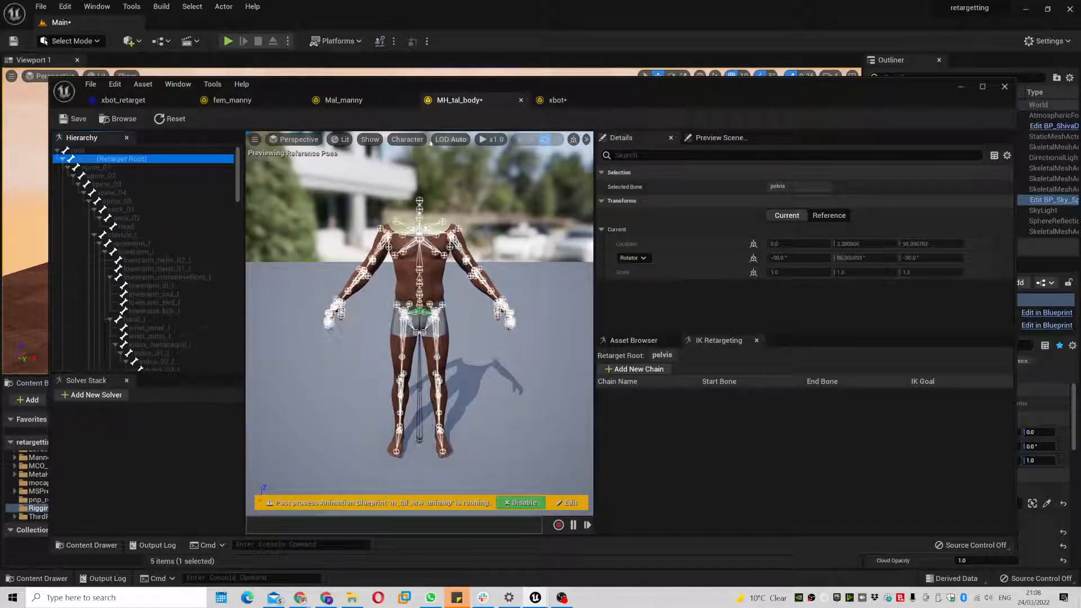
{"action": "left_click", "coordinate": [369, 101]}
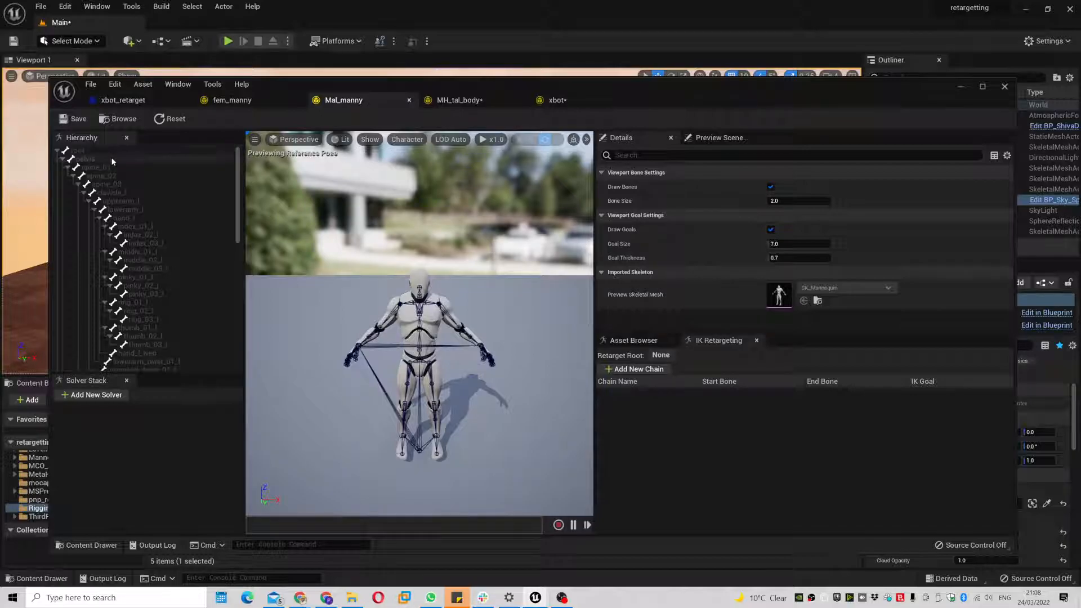
{"action": "left_click", "coordinate": [112, 159]}
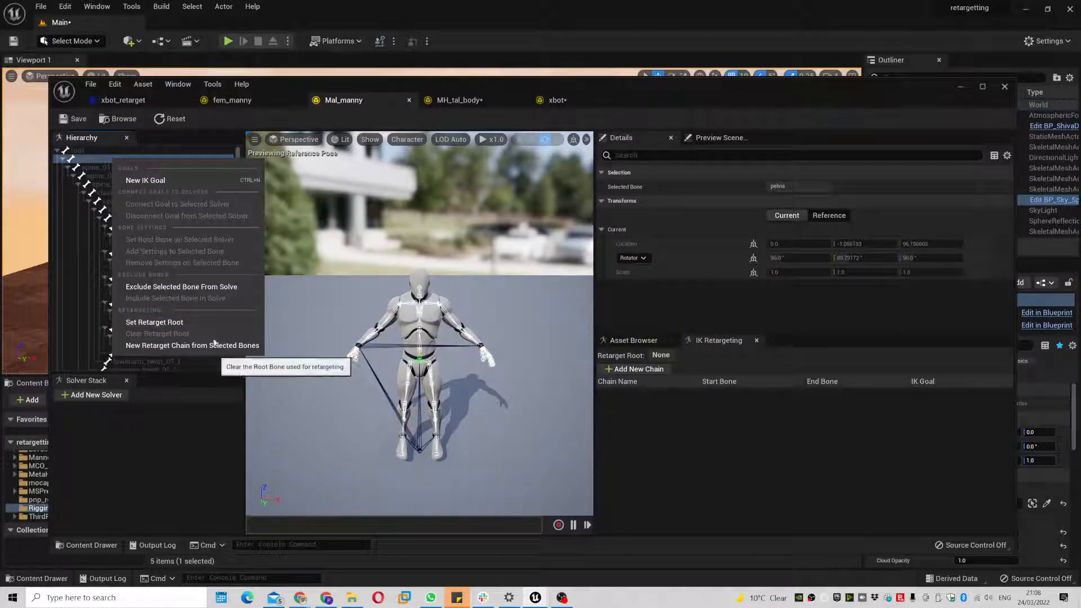
{"action": "left_click", "coordinate": [185, 322]}
- Set pelvis as the retarget root in the fem_manny IK Rig
{"action": "left_click", "coordinate": [251, 103]}
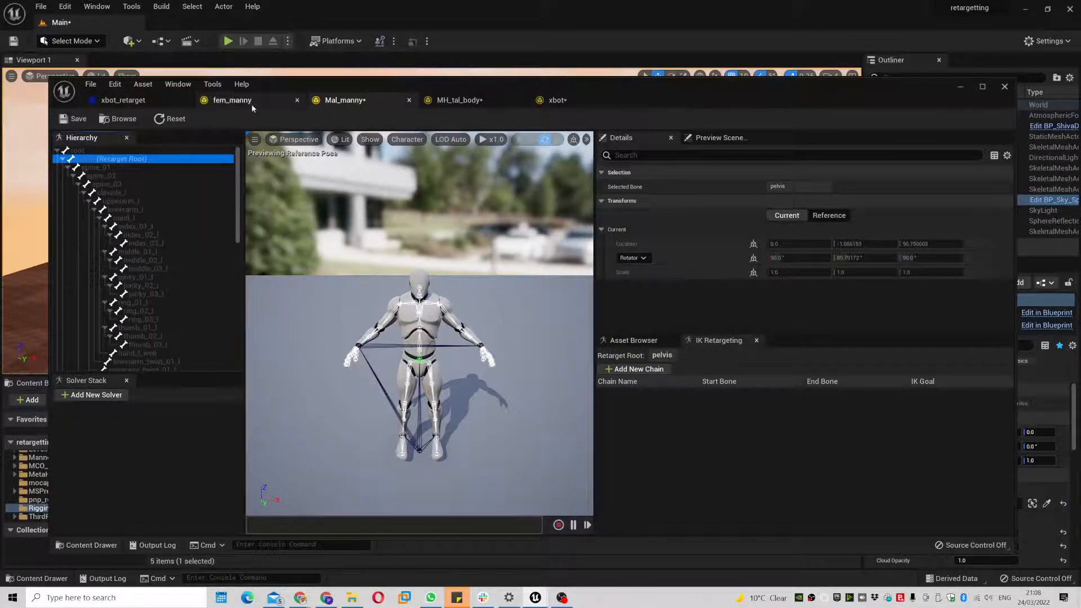
{"action": "left_click", "coordinate": [127, 160]}
{"action": "right_click", "coordinate": [127, 160]}
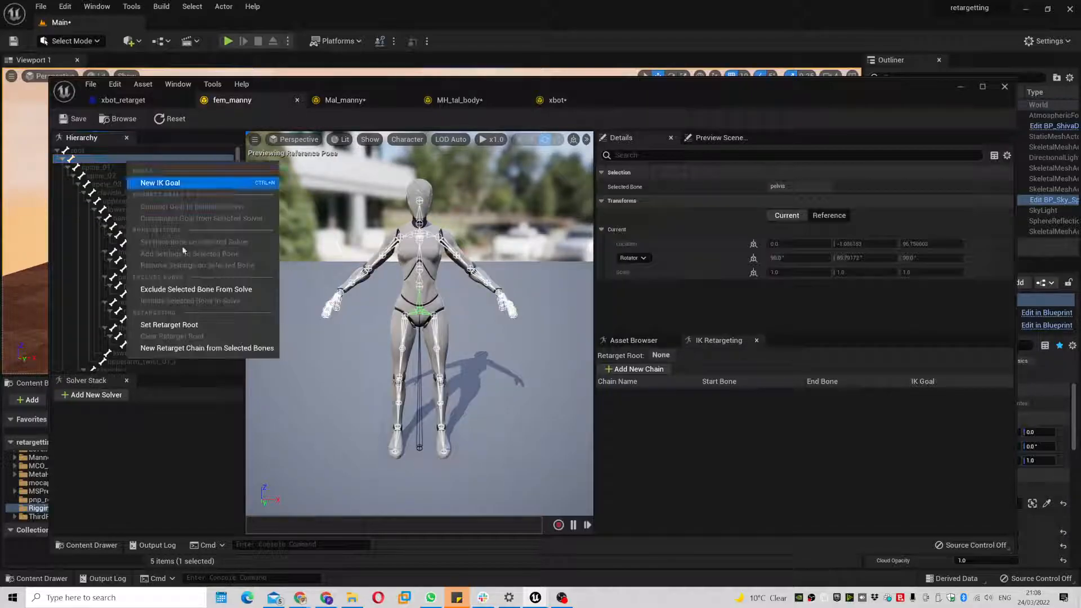
{"action": "left_click", "coordinate": [210, 330]}
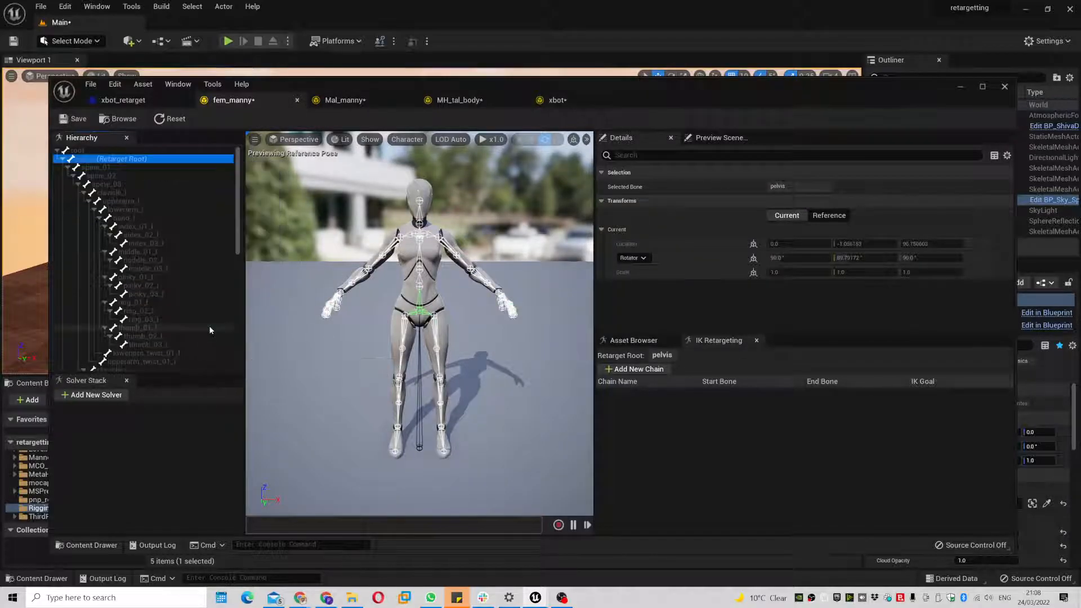
- Choose fem_manny as the Target IKRig Asset in xbot_retarget's Details
{"action": "left_click", "coordinate": [145, 103]}
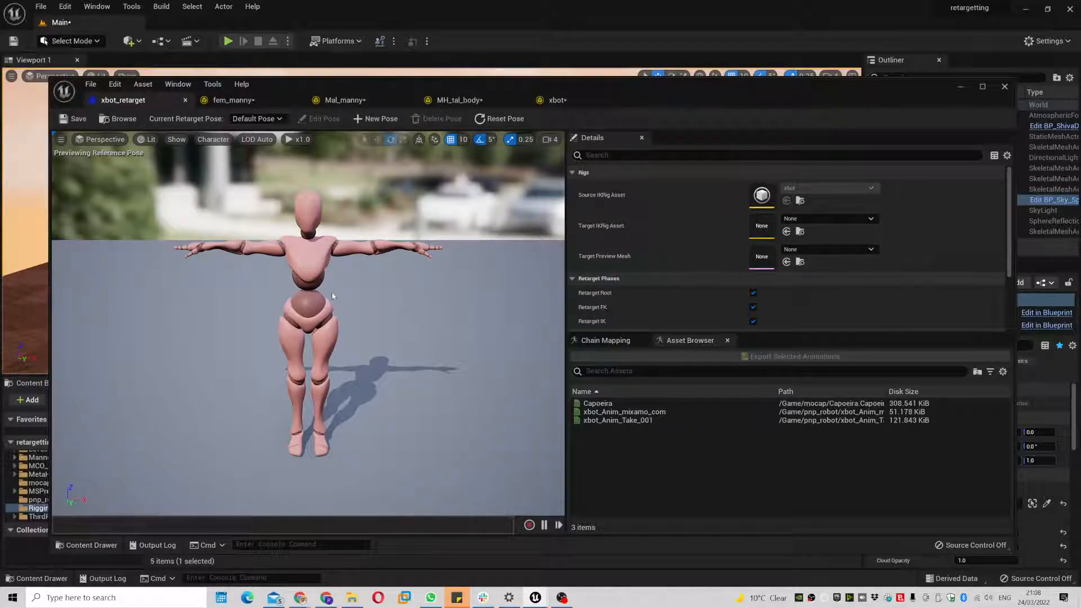
{"action": "left_click", "coordinate": [850, 220]}
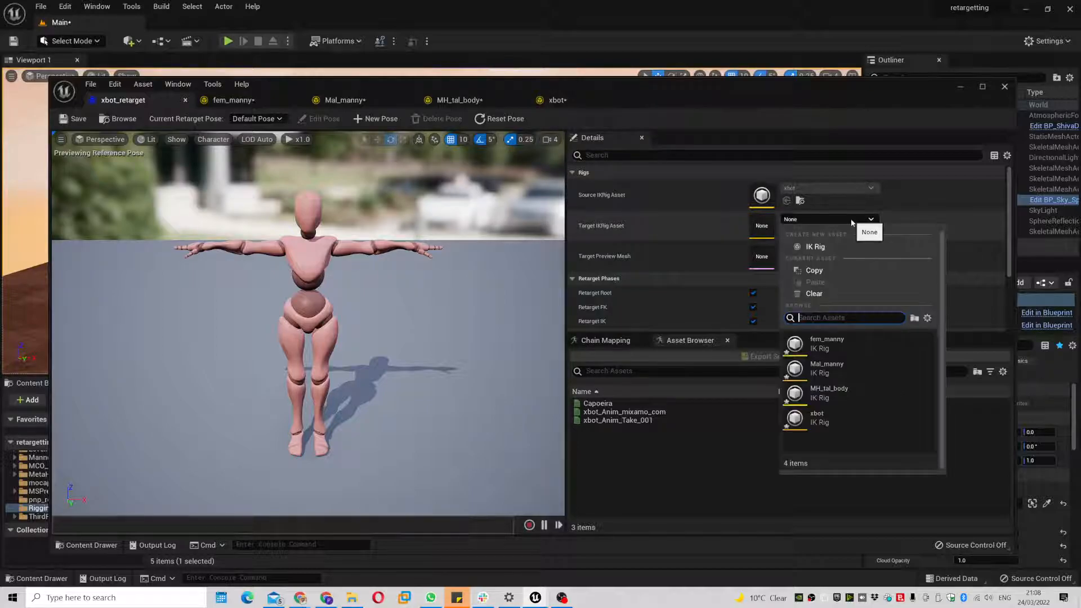
{"action": "left_click", "coordinate": [852, 347]}
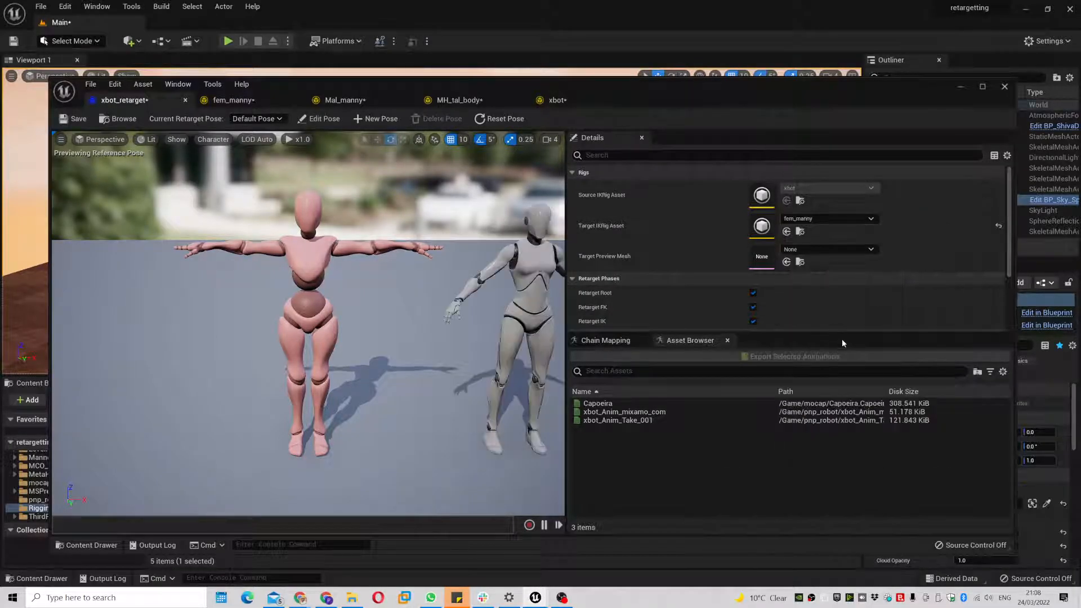
- Set Target Actor Offset to 0 so fem_manny overlaps xbot in the preview
{"action": "scroll", "coordinate": [852, 250], "scroll_direction": "down", "scroll_amount": 3}
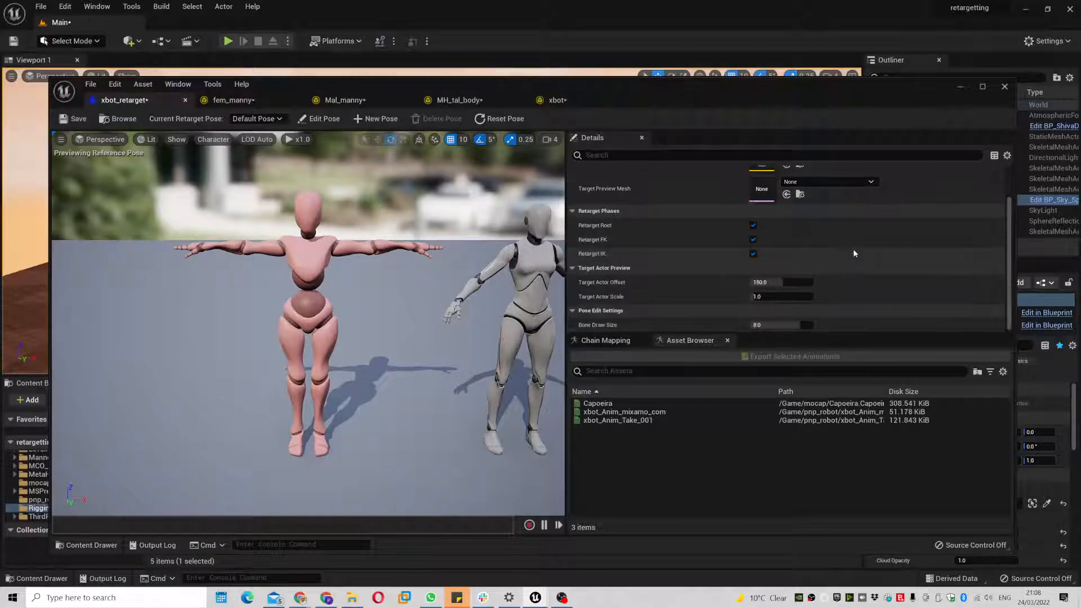
{"action": "mouse_move", "coordinate": [771, 283]}
{"action": "left_mouse_down"}
{"action": "mouse_move", "coordinate": [676, 283]}
{"action": "mouse_move", "coordinate": [781, 283]}
{"action": "left_mouse_up"}
{"action": "left_click", "coordinate": [782, 282]}
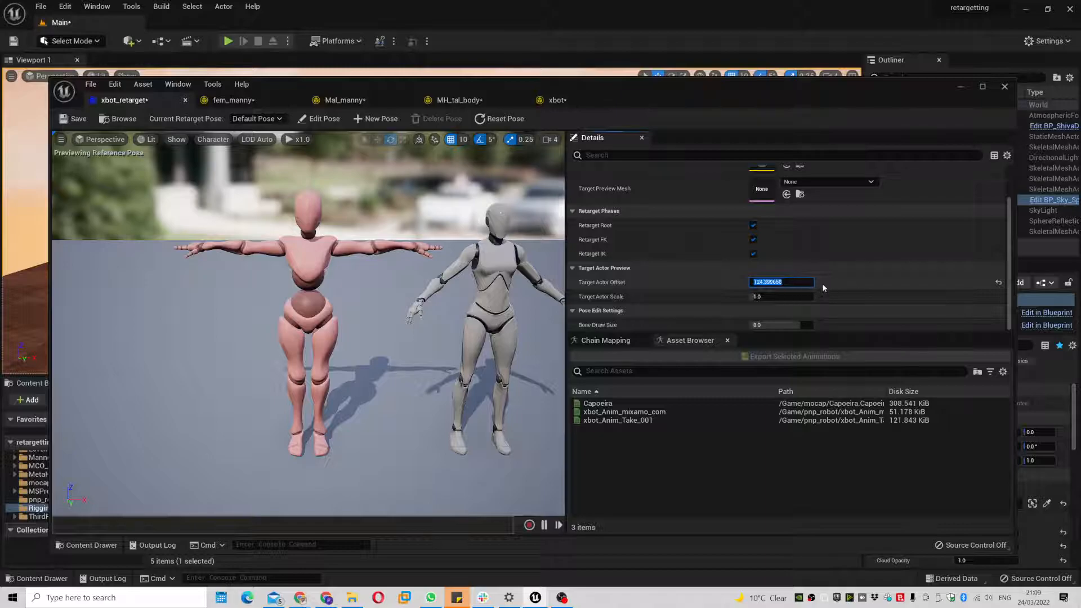
{"action": "type", "text": "158"}
{"action": "key", "text": "Return"}
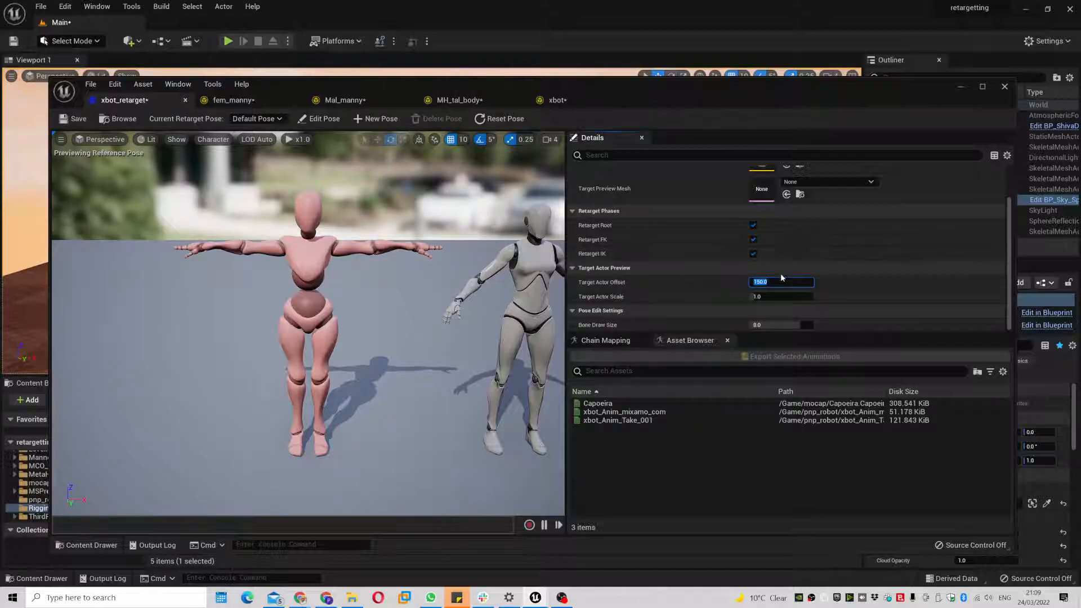
{"action": "type", "text": "0"}
{"action": "key", "text": "Return"}
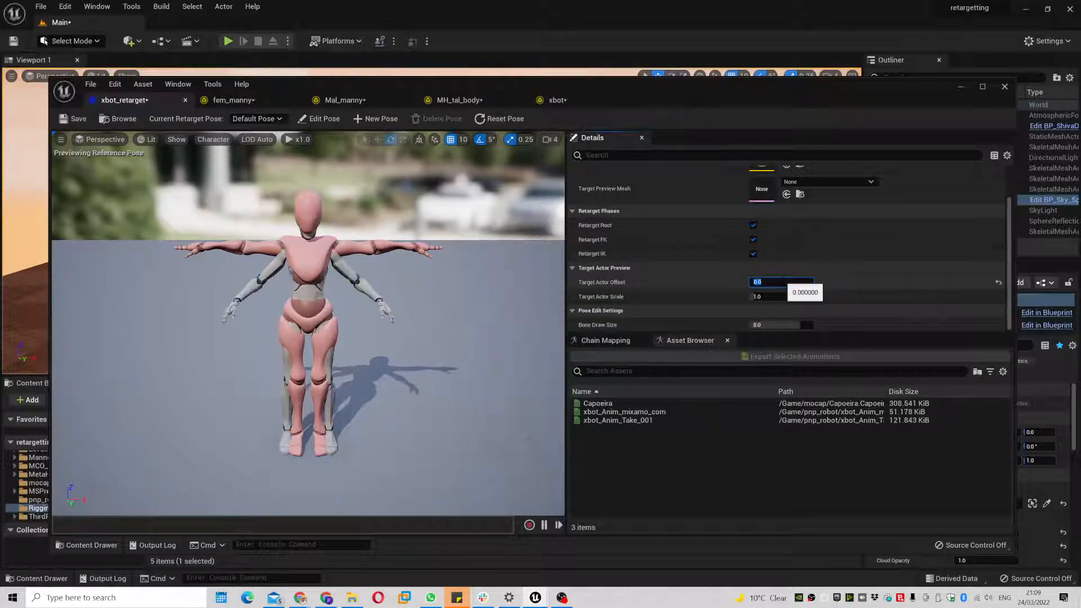
{"action": "left_click_drag", "start_coordinate": [193, 398], "coordinate": [298, 416], "text": "alt"}
{"action": "right_click_drag", "start_coordinate": [298, 417], "coordinate": [360, 410], "text": "alt"}
{"action": "left_click_drag", "start_coordinate": [360, 410], "coordinate": [374, 408], "text": "alt"}
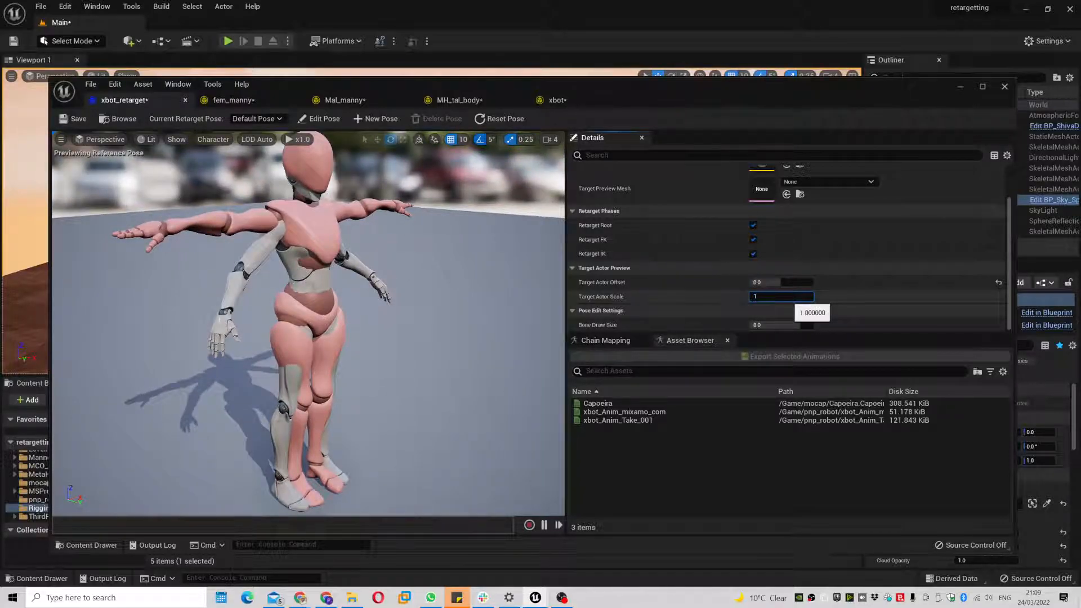
- Try Target Actor Scale 1.1 and 1.05, settling on 1.025
{"action": "type", "text": ".1"}
{"action": "key", "text": "Return"}
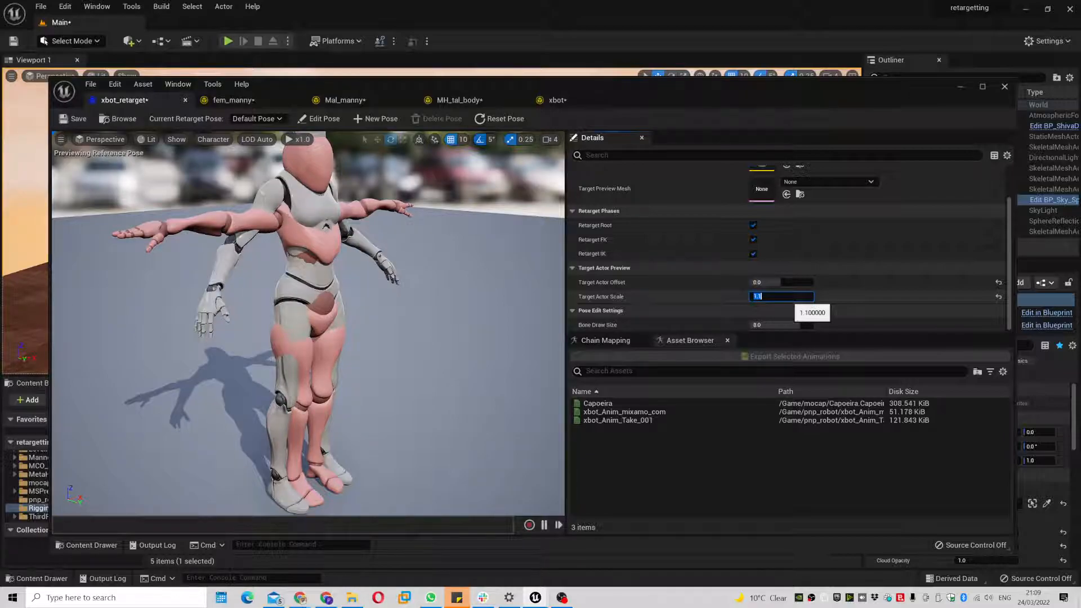
{"action": "type", "text": "1.05"}
{"action": "key", "text": "Return"}
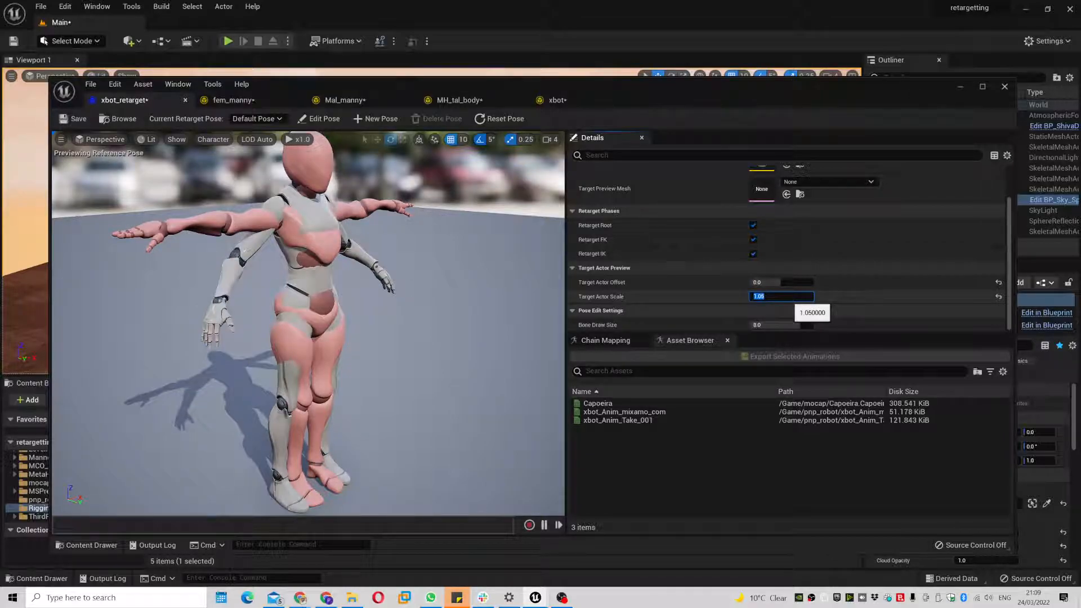
{"action": "type", "text": "1.025"}
{"action": "key", "text": "Return"}
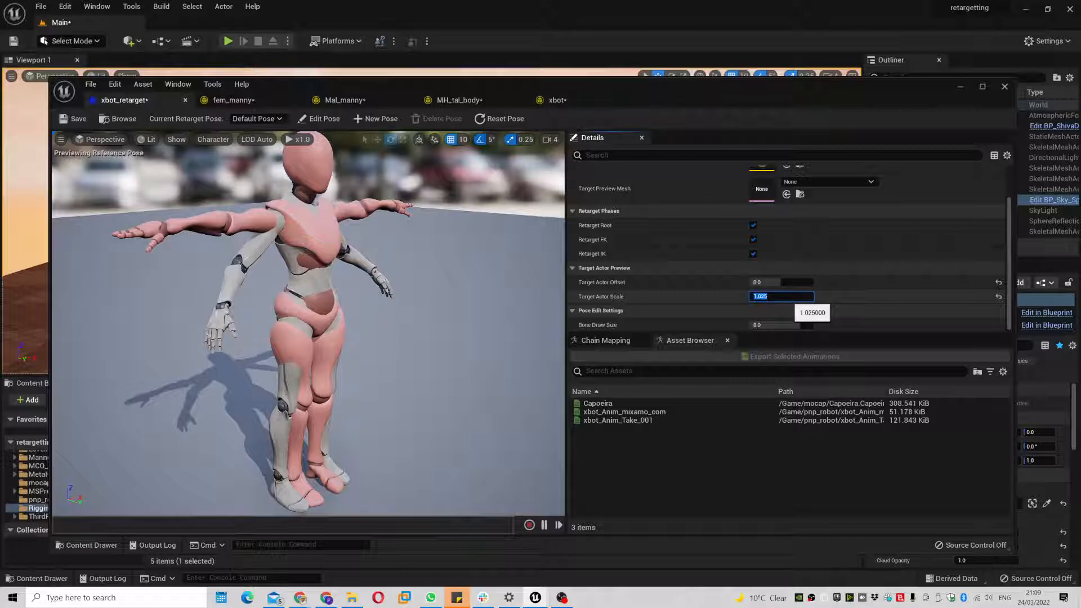
{"action": "left_click_drag", "start_coordinate": [439, 259], "coordinate": [349, 248], "text": "alt"}
{"action": "scroll", "coordinate": [855, 214], "scroll_direction": "up", "scroll_amount": 3}
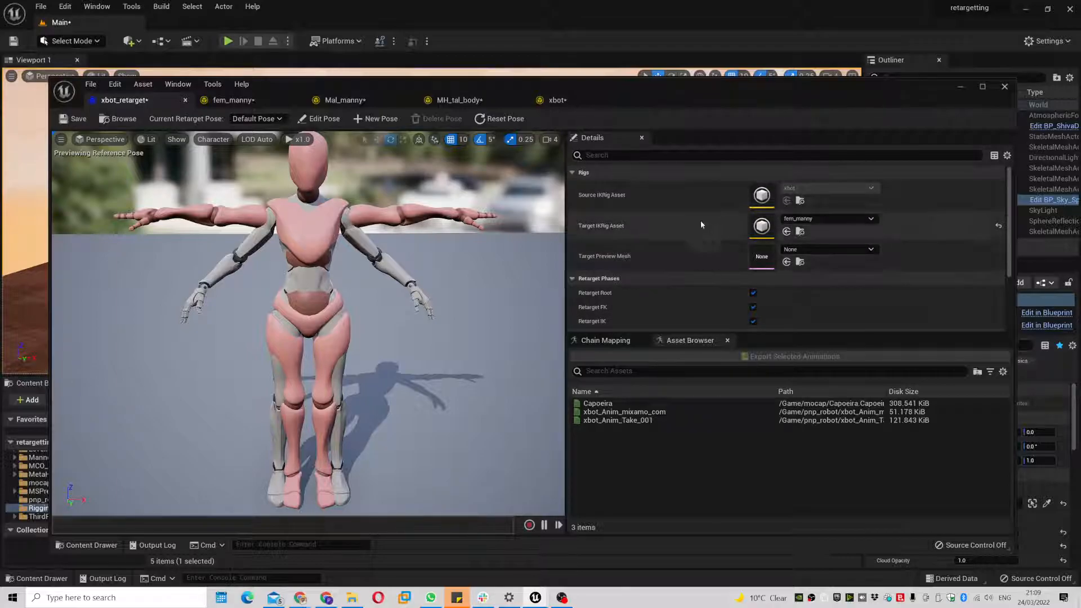
- Dock the xbot IK Rig tab beside xbot_retarget, select its Spine bone, then return
{"action": "scroll", "coordinate": [693, 220], "scroll_direction": "down", "scroll_amount": 2}
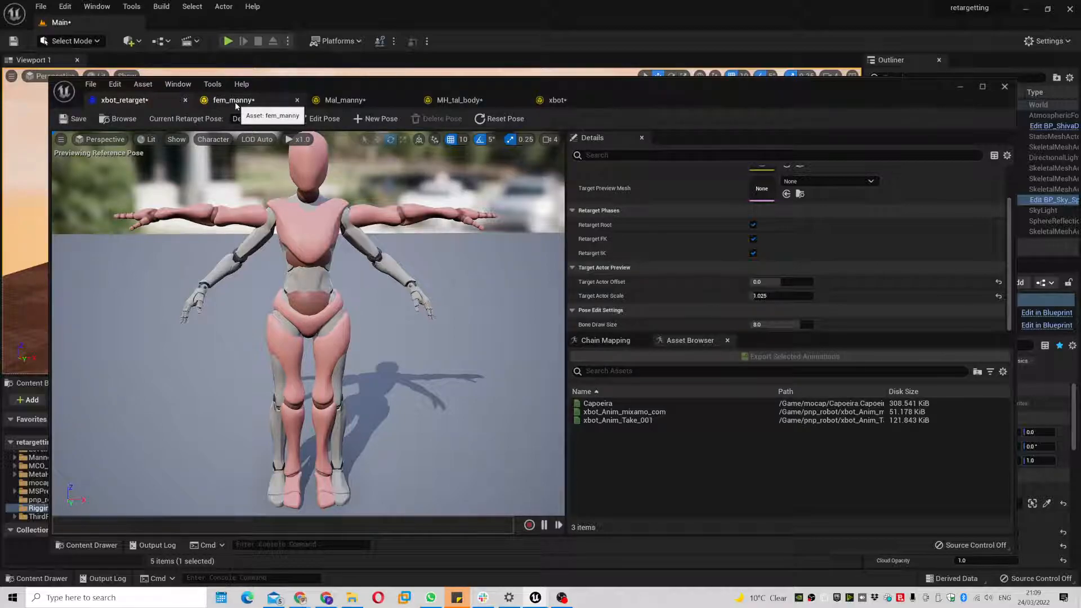
{"action": "left_click_drag", "start_coordinate": [555, 100], "coordinate": [243, 106]}
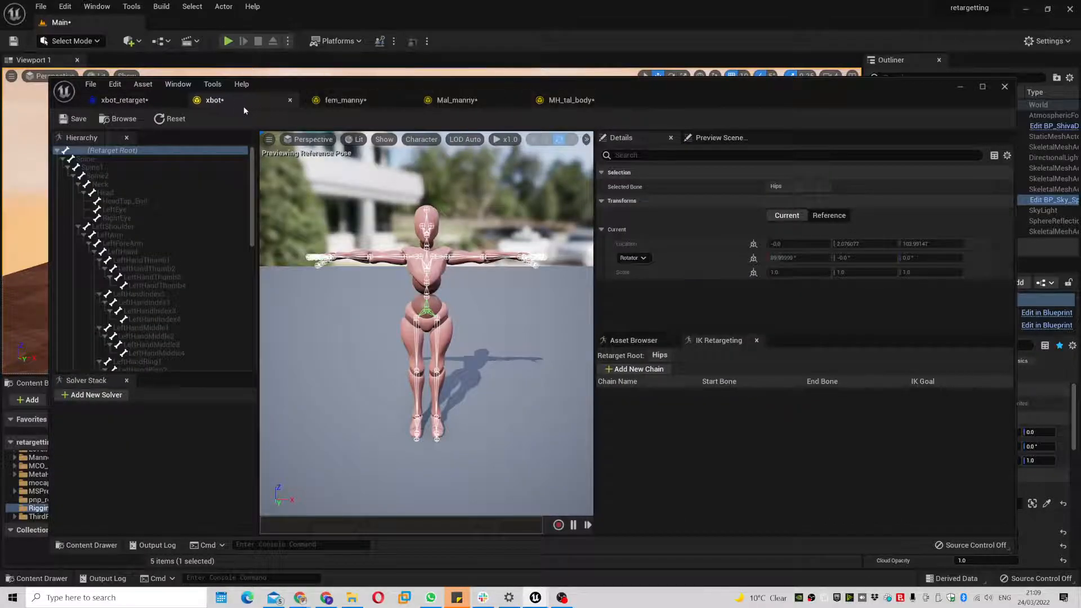
{"action": "left_click", "coordinate": [133, 103]}
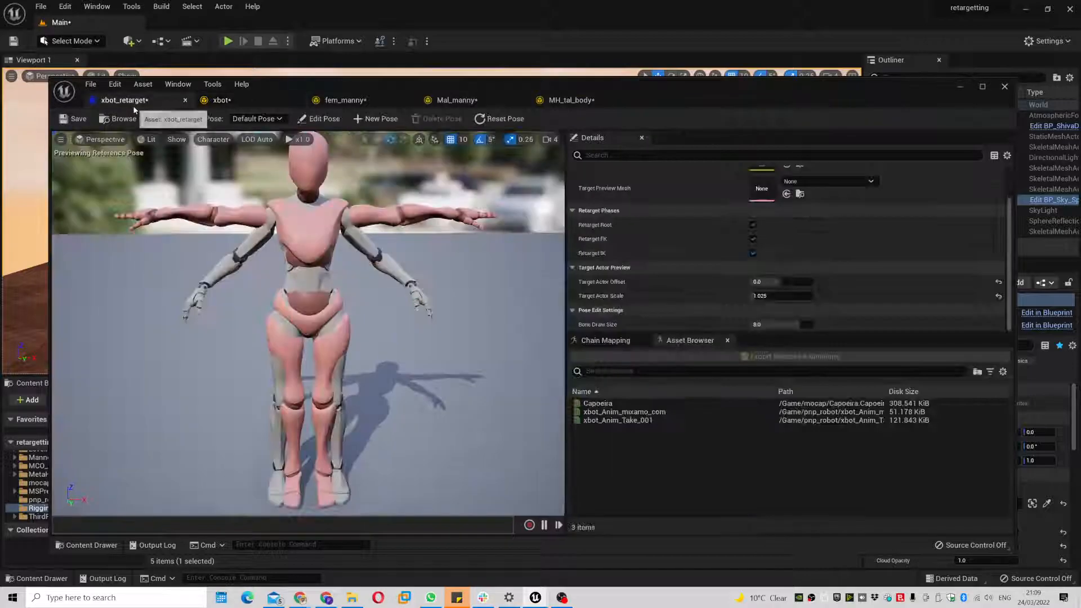
{"action": "left_click", "coordinate": [228, 105]}
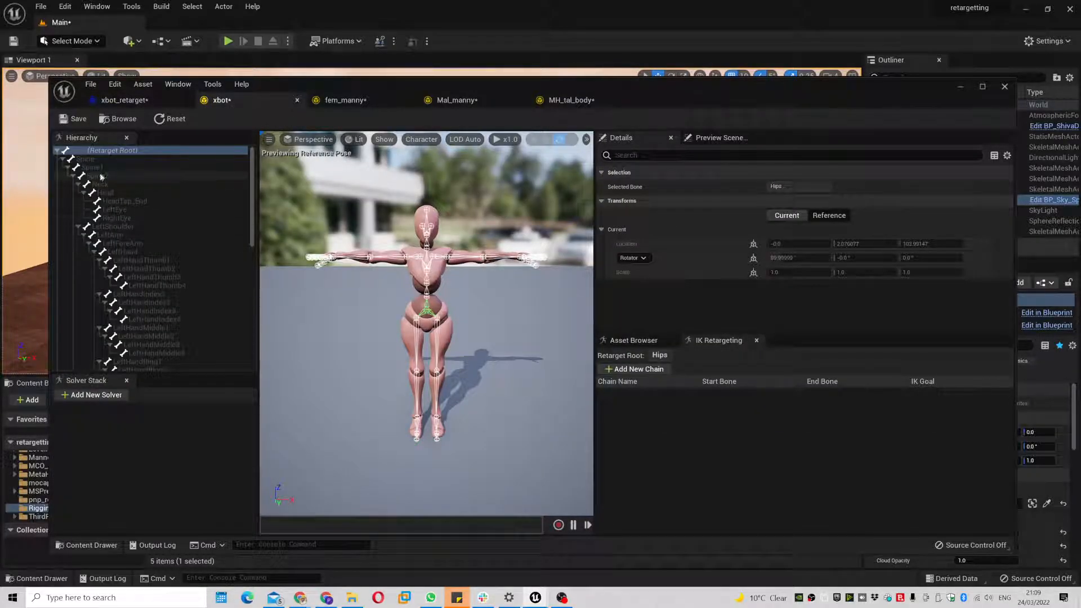
{"action": "left_click", "coordinate": [120, 161]}
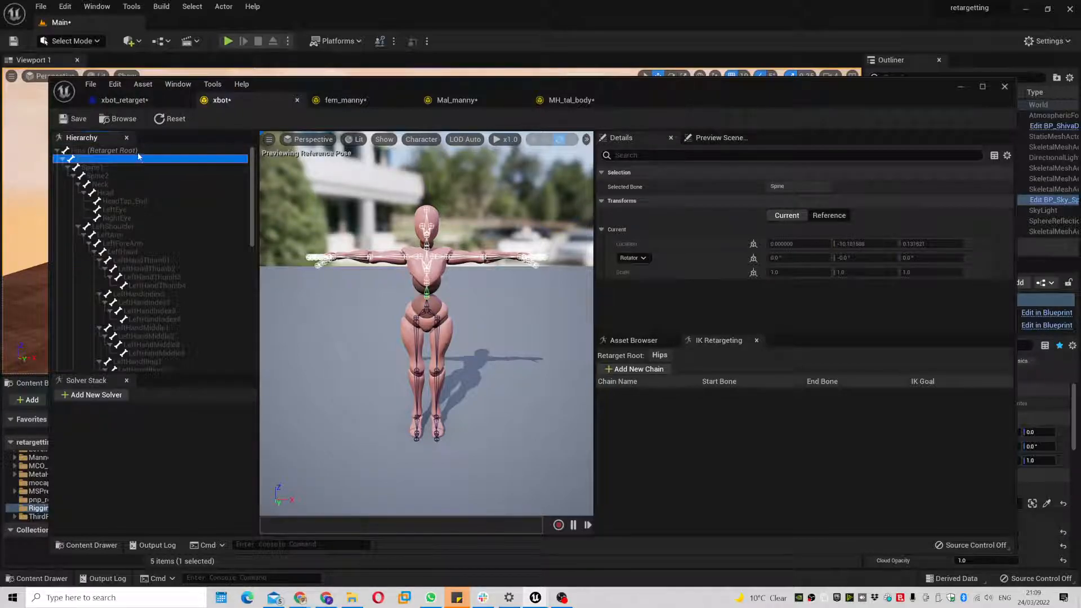
{"action": "left_click", "coordinate": [133, 104]}
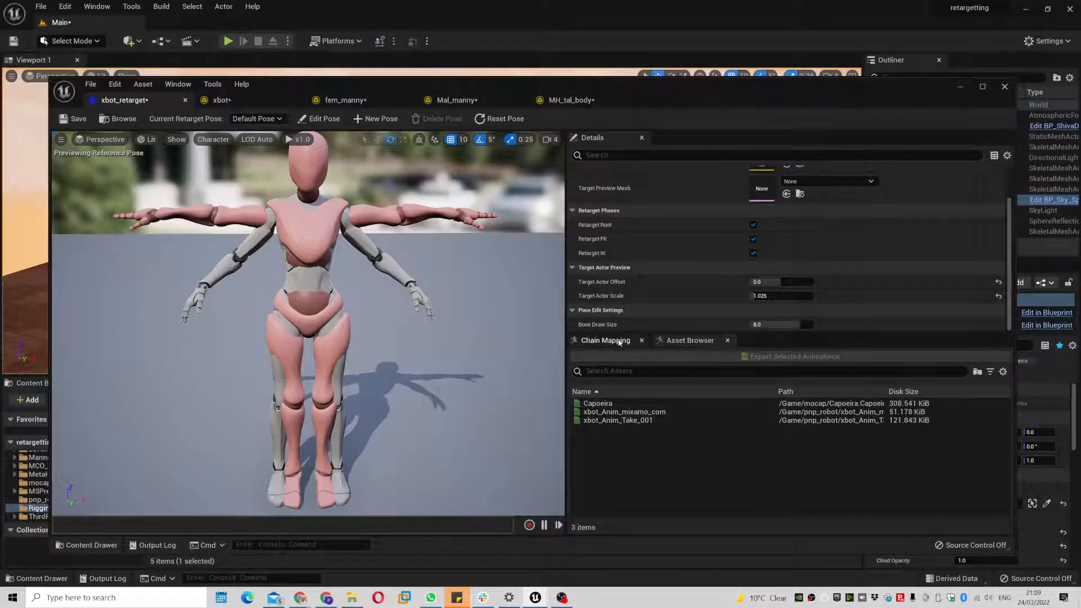
- Play Capoeira in the preview with Target Actor Offset set to 150
{"action": "left_click", "coordinate": [612, 403]}
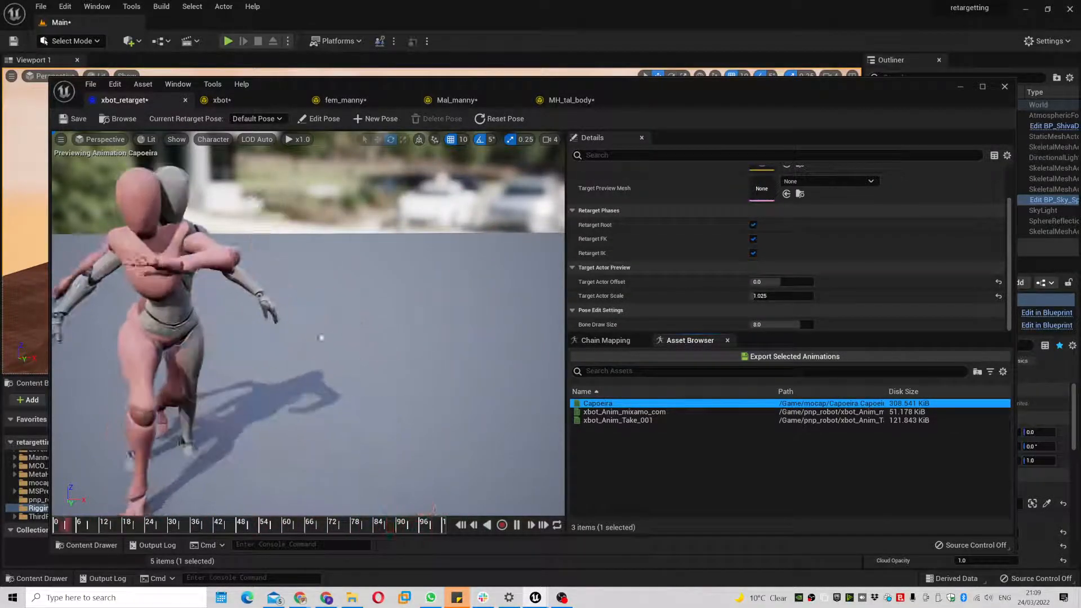
{"action": "left_click", "coordinate": [781, 282]}
{"action": "type", "text": "1"}
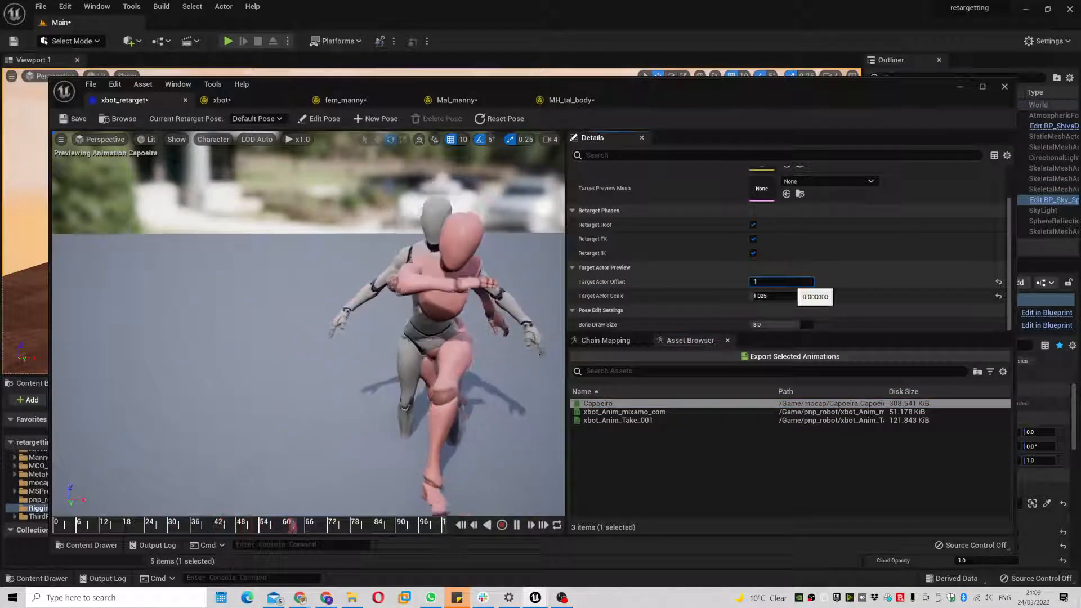
{"action": "type", "text": "50"}
{"action": "key", "text": "Return"}
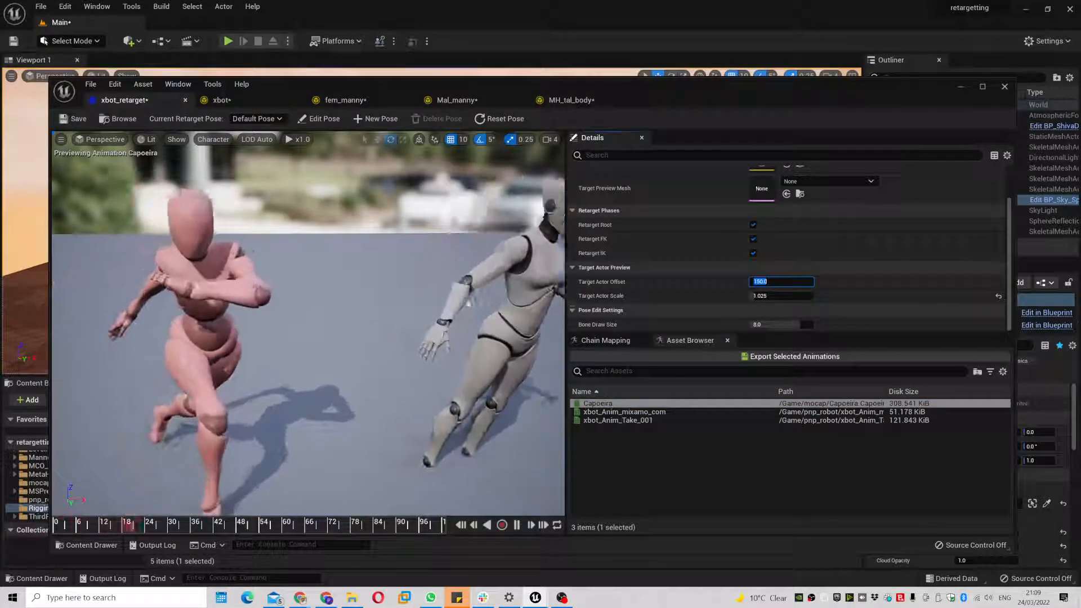
{"action": "scroll", "coordinate": [443, 365], "scroll_direction": "down", "scroll_amount": 5}
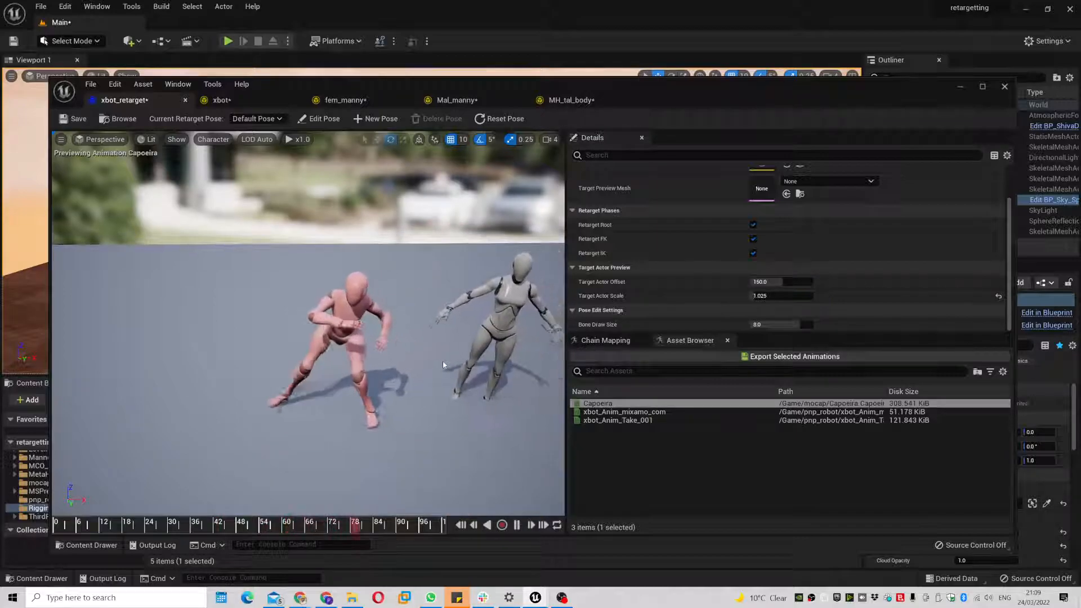
{"action": "right_click_drag", "start_coordinate": [443, 365], "coordinate": [486, 357]}
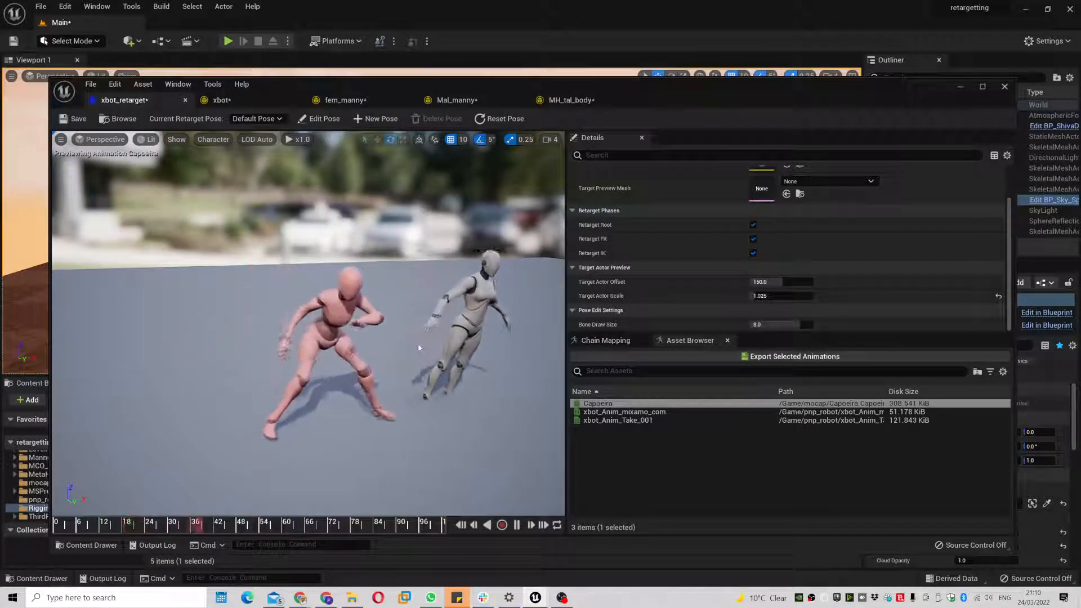
{"action": "scroll", "coordinate": [816, 237], "scroll_direction": "up", "scroll_amount": 3}
- Preview Capoeira with Mal_manny, then MH_tal_body, as the target IK rig
{"action": "left_click", "coordinate": [827, 219]}
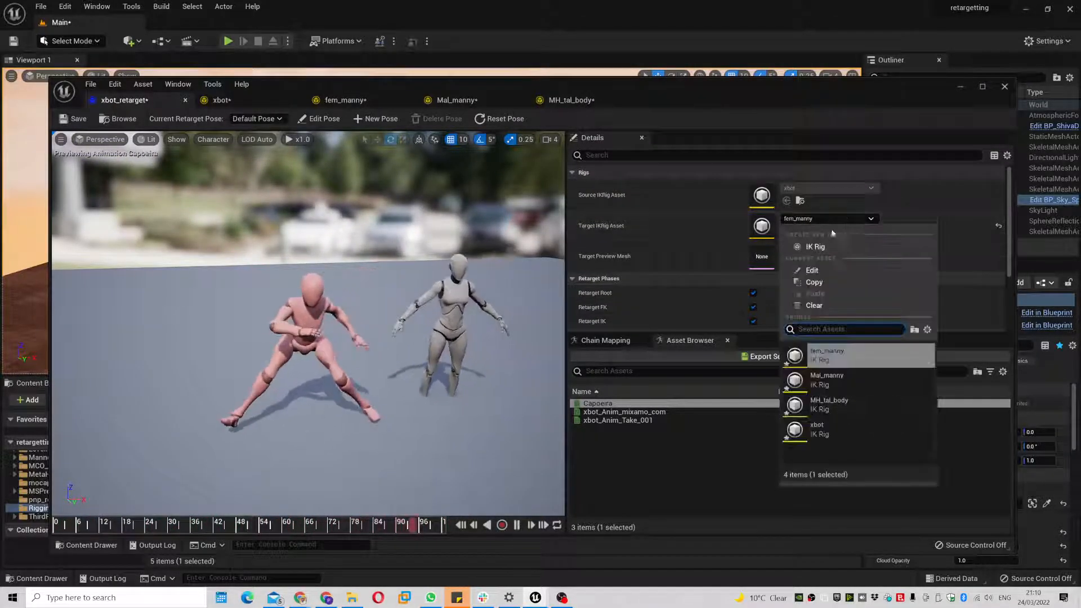
{"action": "left_click", "coordinate": [842, 382]}
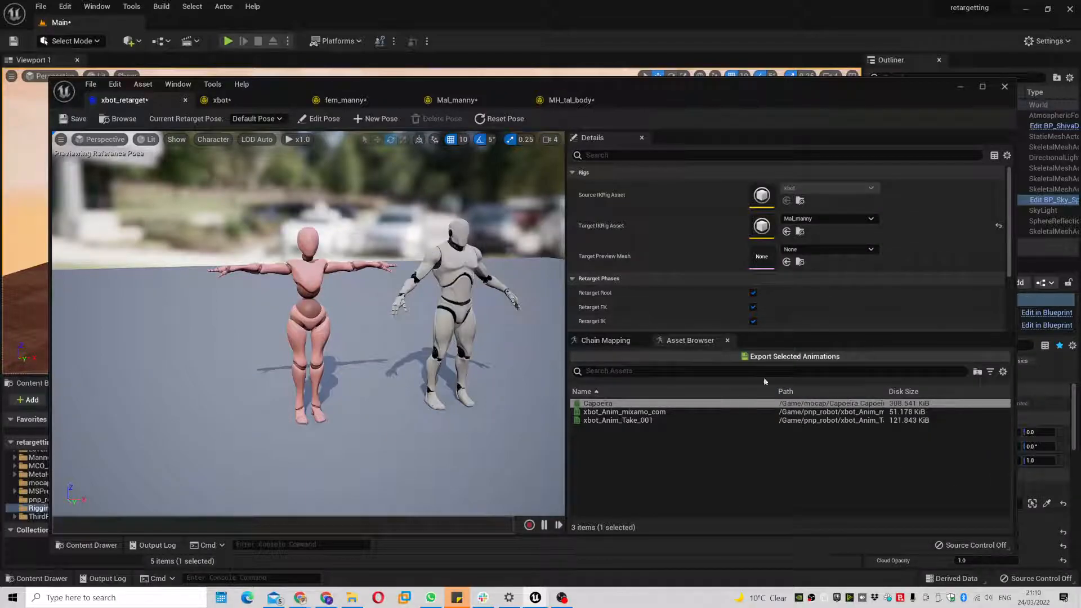
{"action": "left_click", "coordinate": [619, 404]}
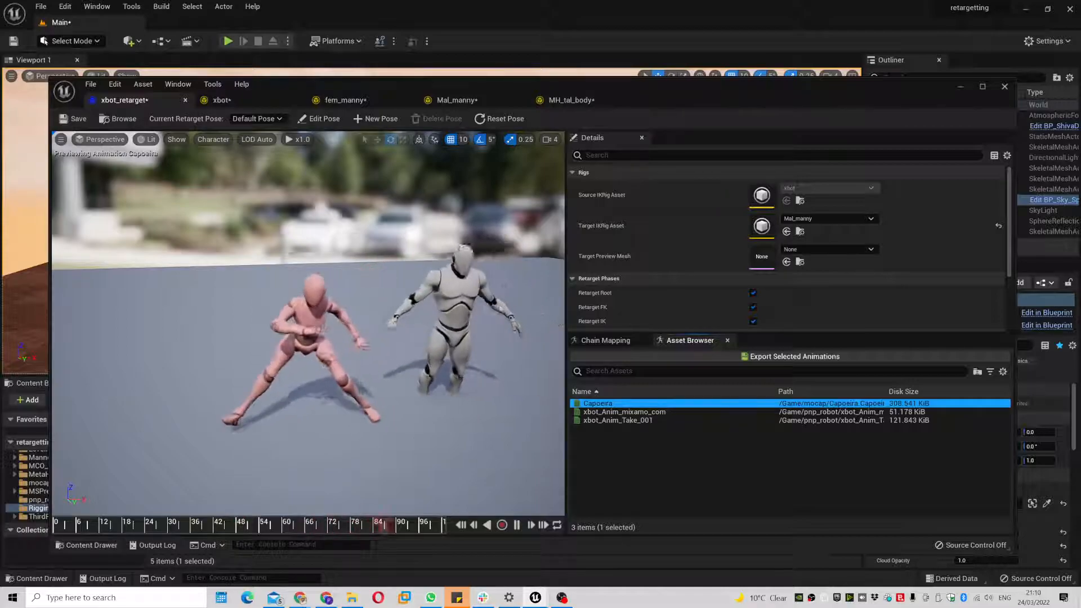
{"action": "left_click", "coordinate": [835, 220]}
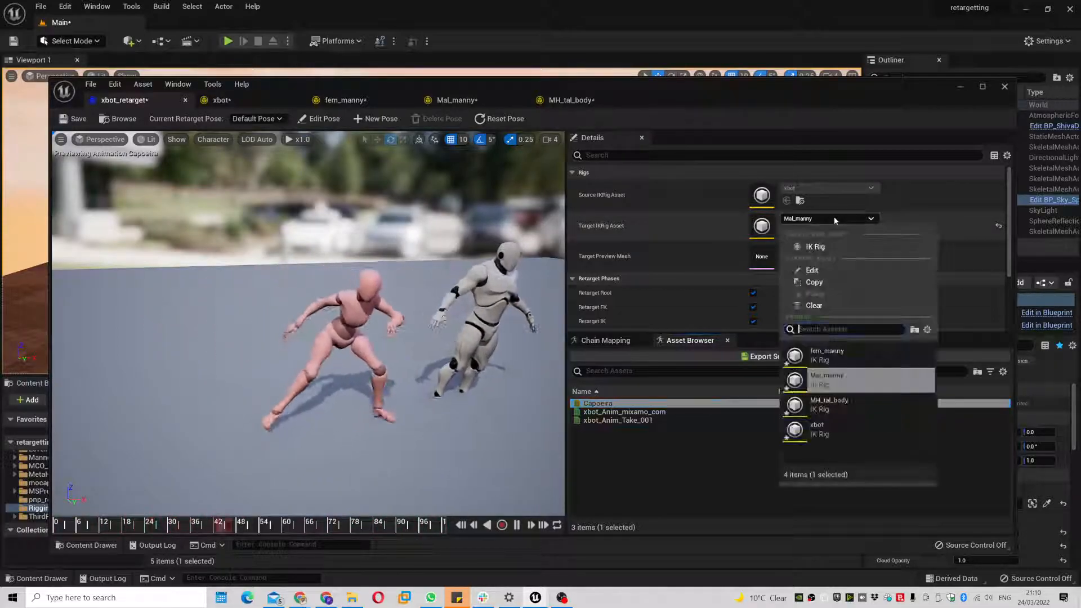
{"action": "left_click", "coordinate": [827, 403]}
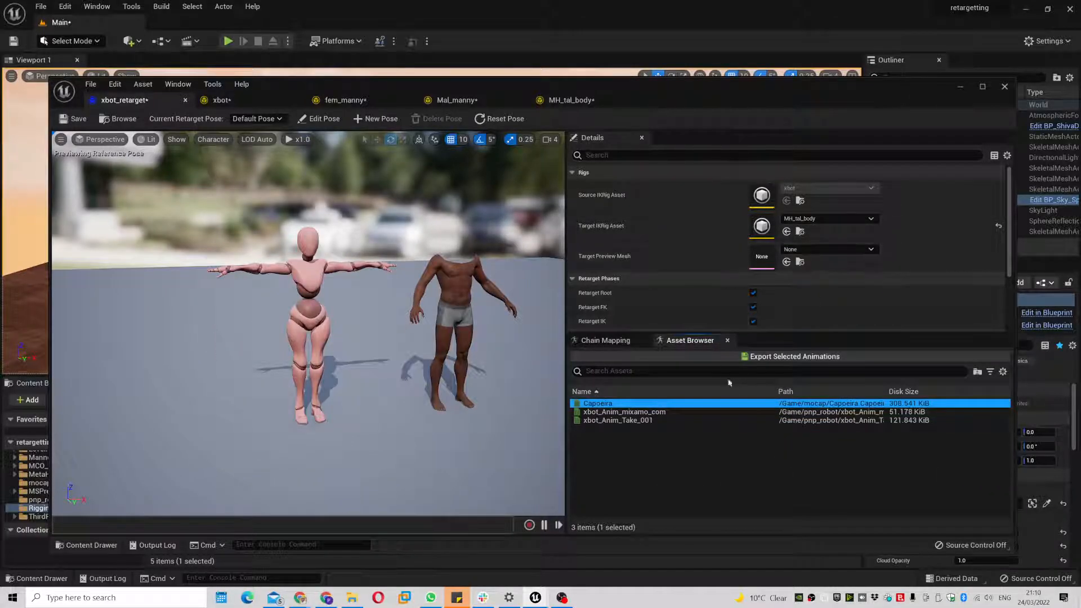
{"action": "left_click", "coordinate": [691, 405]}
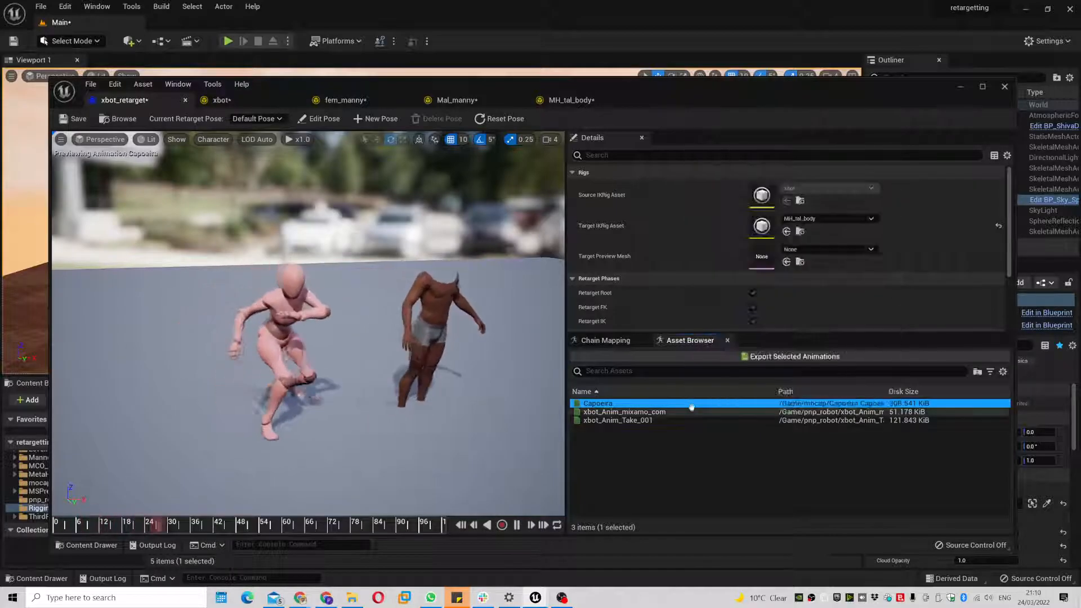
- Target the xbot rig and inspect the Target Preview Mesh options, leaving it None
{"action": "left_click", "coordinate": [817, 222]}
{"action": "left_click", "coordinate": [827, 431]}
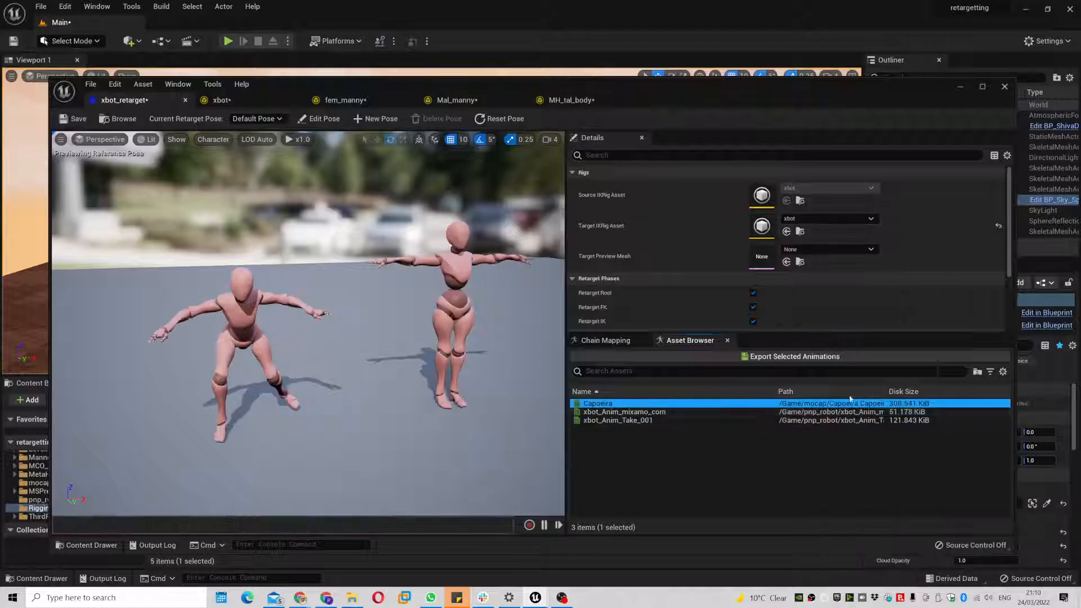
{"action": "left_click", "coordinate": [829, 252]}
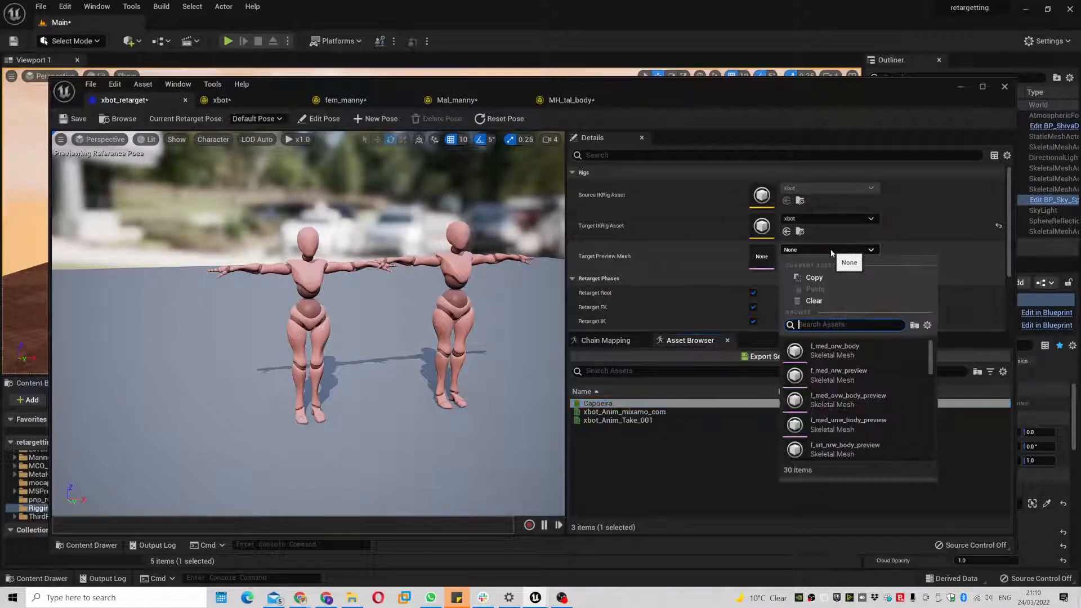
{"action": "left_click", "coordinate": [927, 221]}
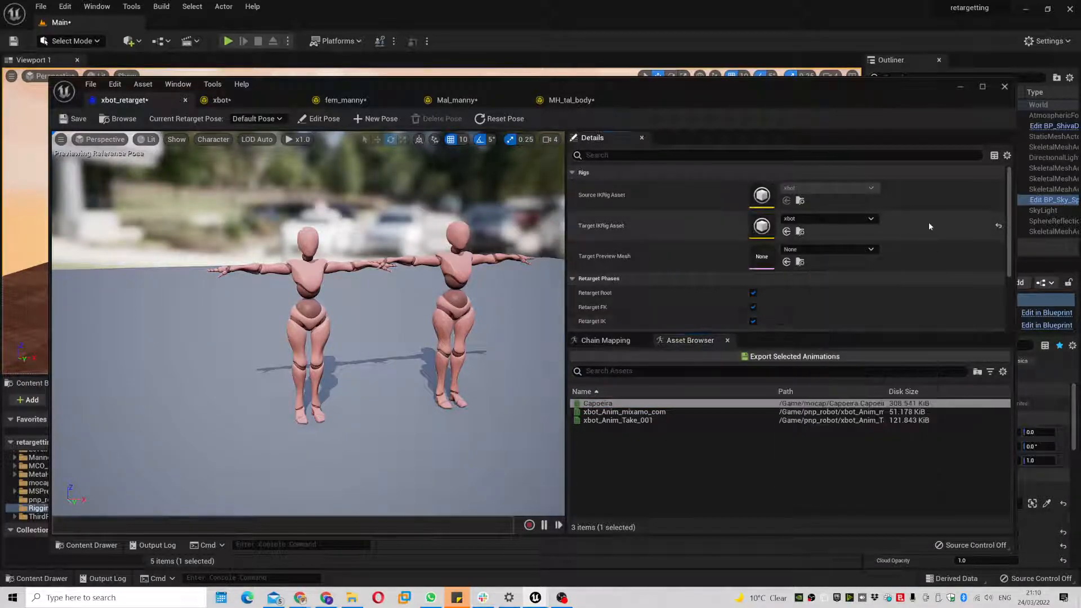
{"action": "left_click", "coordinate": [870, 250]}
{"action": "mouse_move", "coordinate": [930, 364]}
{"action": "left_mouse_down"}
{"action": "mouse_move", "coordinate": [940, 423]}
{"action": "mouse_move", "coordinate": [943, 349]}
{"action": "left_mouse_up"}
{"action": "left_click", "coordinate": [936, 230]}
{"action": "left_click", "coordinate": [844, 251]}
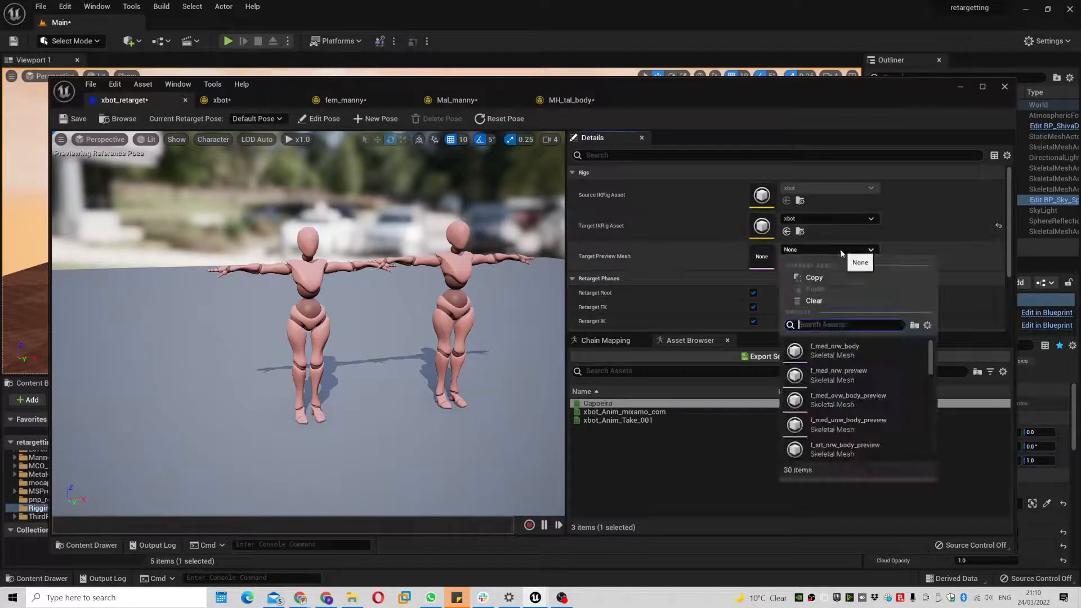
{"action": "left_click", "coordinate": [842, 304]}
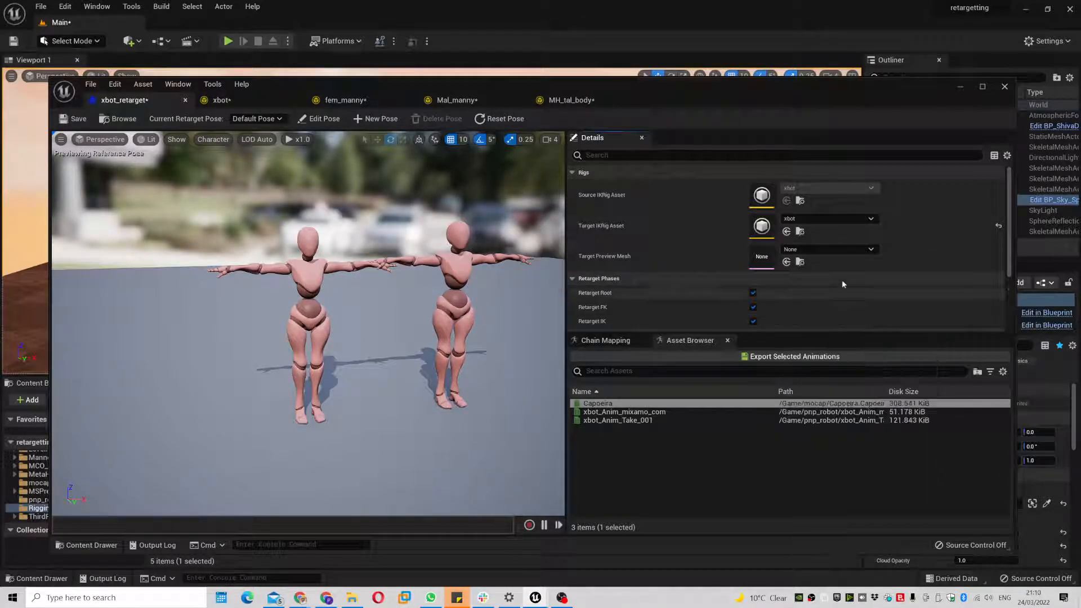
- Switch the target IK rig back to fem_manny and play Capoeira on it
{"action": "left_click", "coordinate": [833, 219]}
{"action": "mouse_move", "coordinate": [856, 365]}
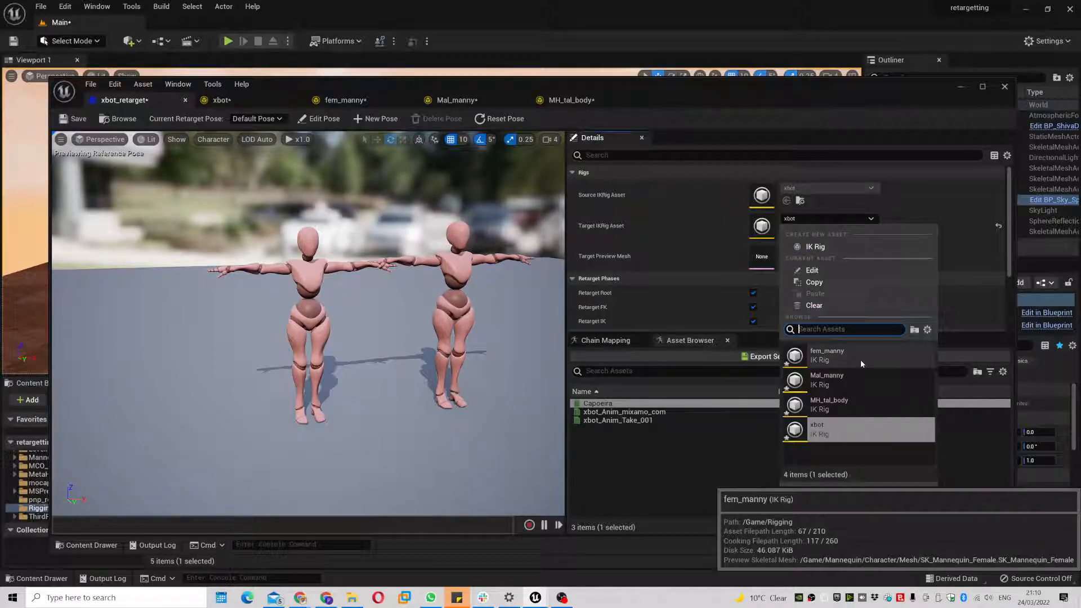
{"action": "left_click", "coordinate": [860, 359]}
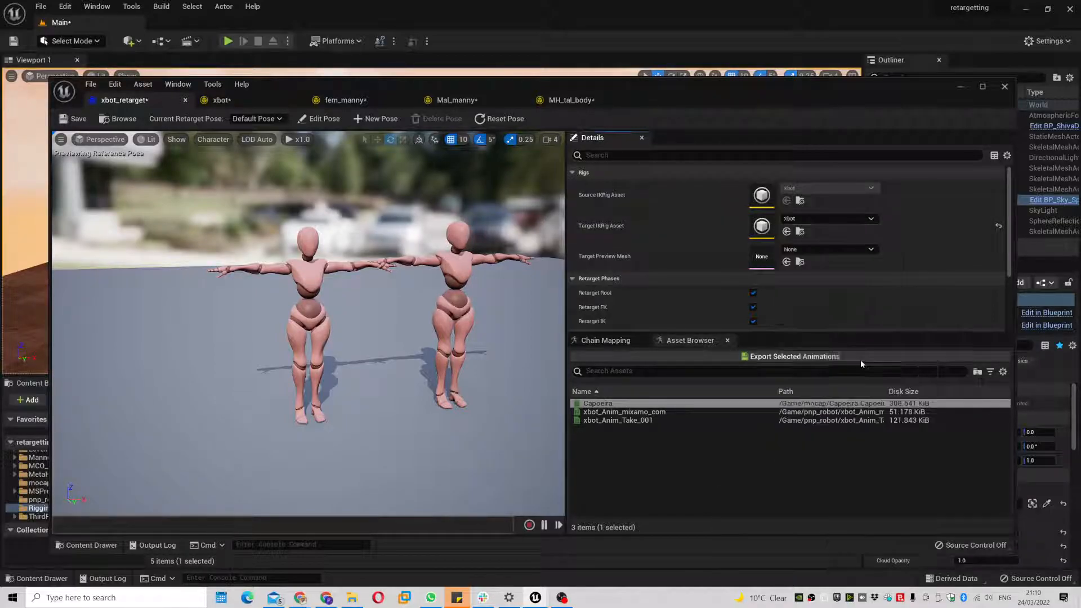
{"action": "left_click", "coordinate": [619, 403]}
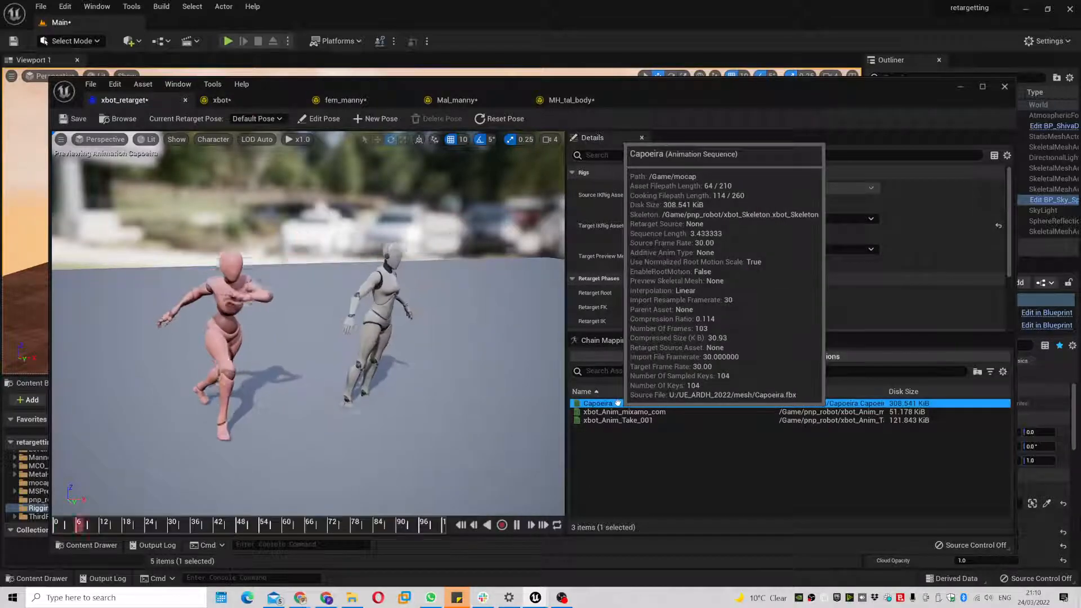
{"action": "left_click", "coordinate": [225, 101]}
- Create a Spine retarget chain in xbot from the Spine, Spine1 and Spine2 bones, ending at Spine2
{"action": "left_click", "coordinate": [100, 167]}
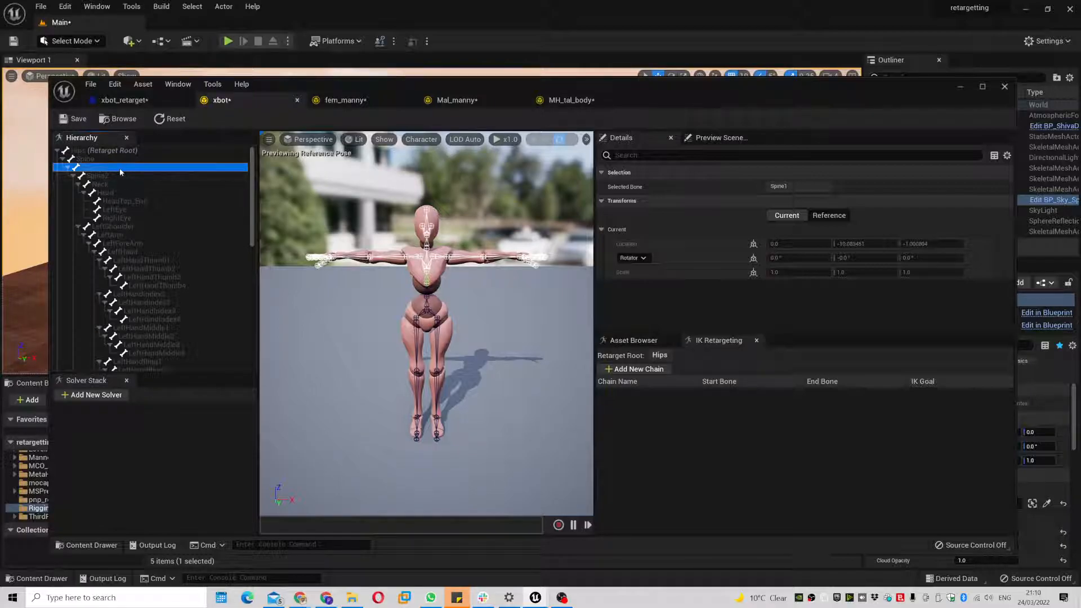
{"action": "left_click", "coordinate": [118, 160]}
{"action": "left_click", "coordinate": [117, 167], "text": "shift"}
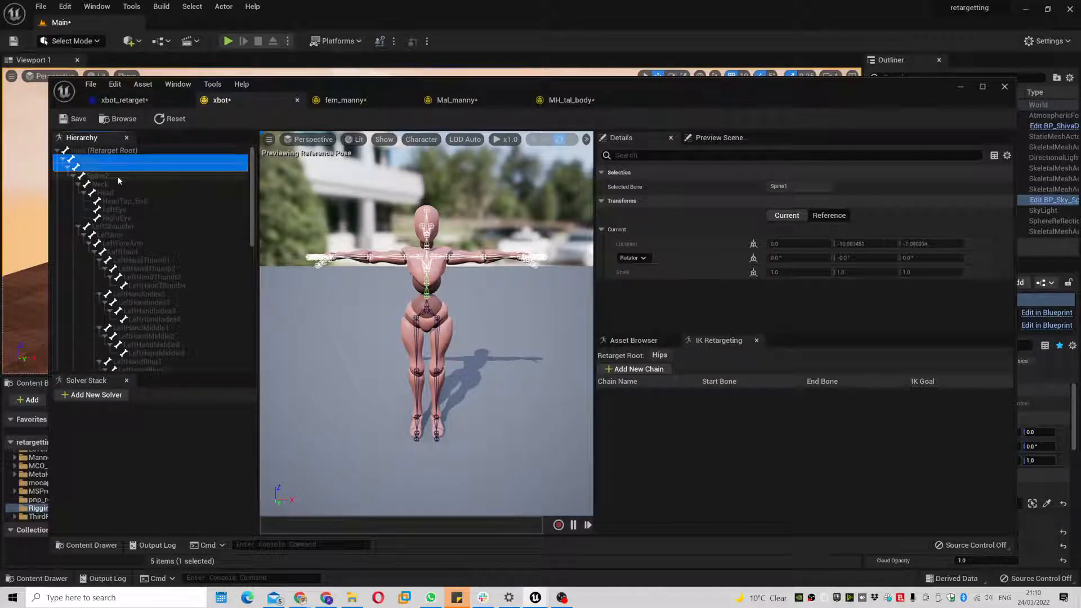
{"action": "left_click", "coordinate": [117, 177], "text": "shift"}
{"action": "right_click", "coordinate": [118, 177]}
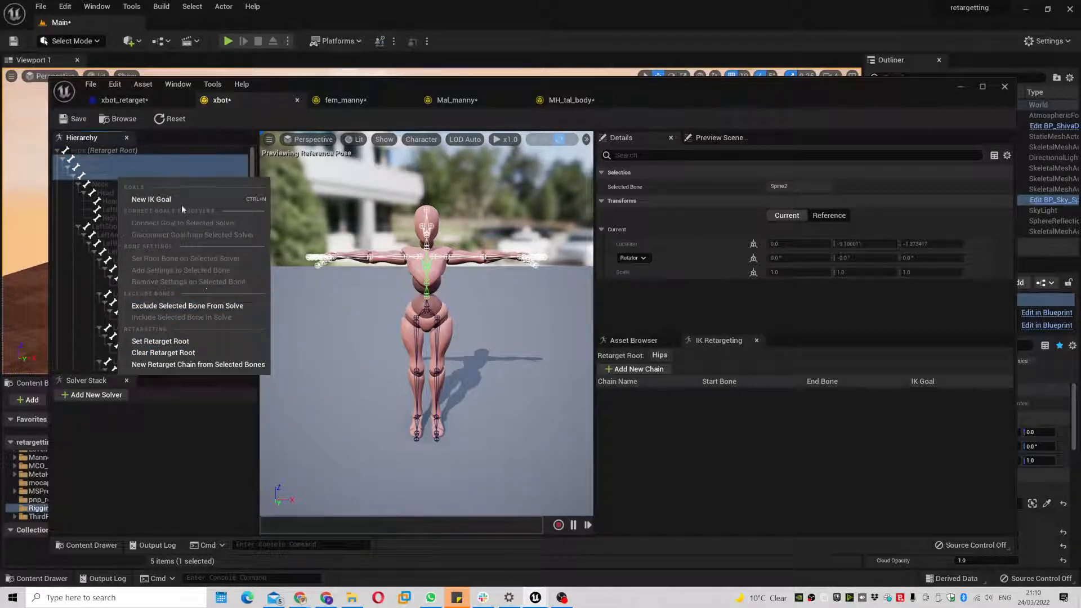
{"action": "left_click", "coordinate": [210, 366]}
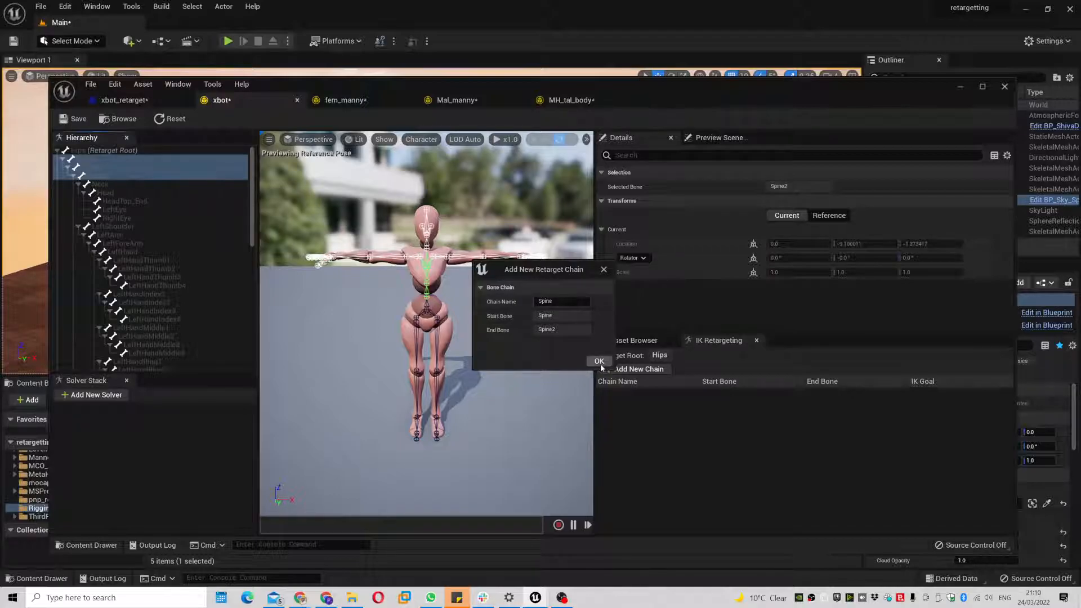
{"action": "left_click", "coordinate": [598, 361]}
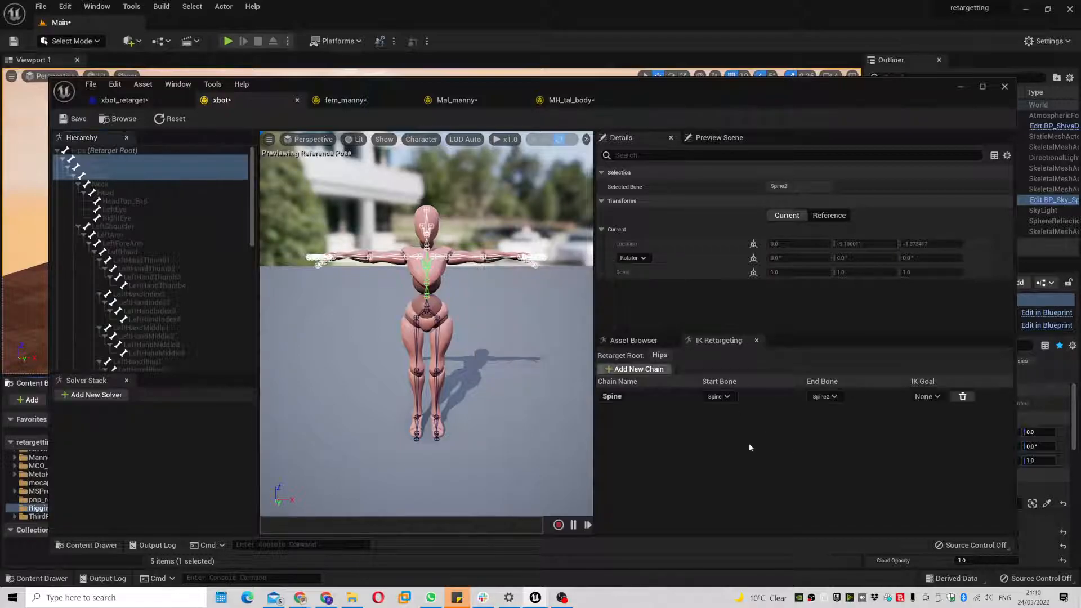
{"action": "left_click", "coordinate": [731, 397]}
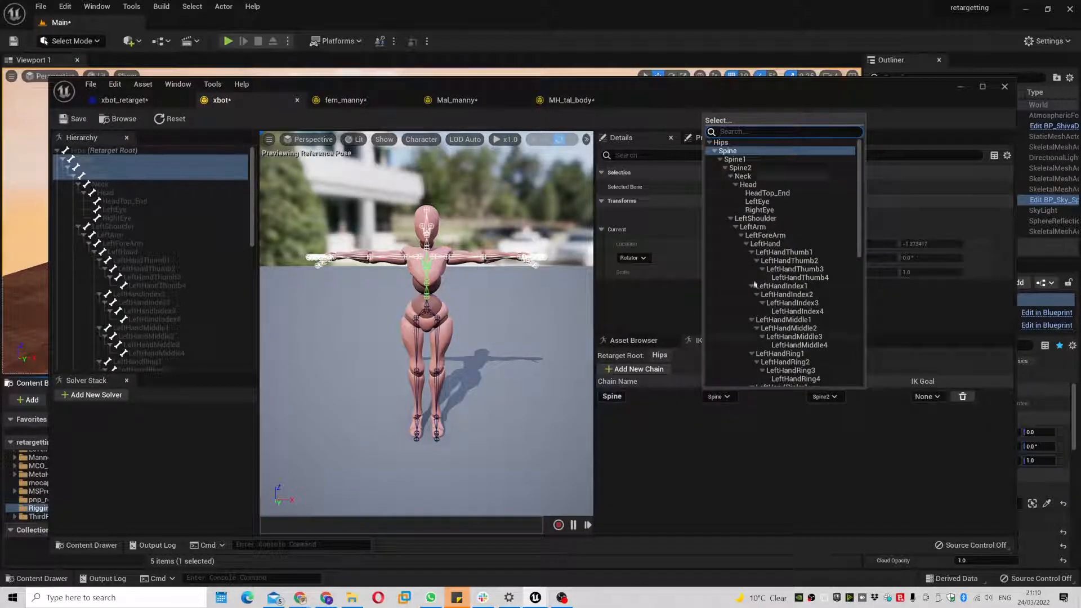
{"action": "left_click", "coordinate": [822, 397]}
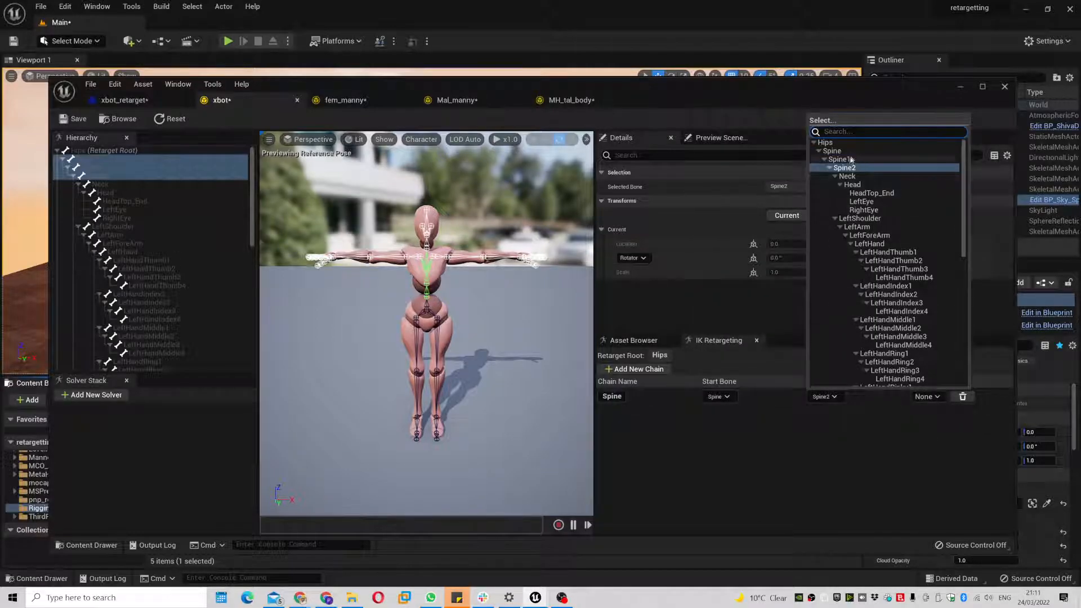
{"action": "left_click", "coordinate": [846, 478]}
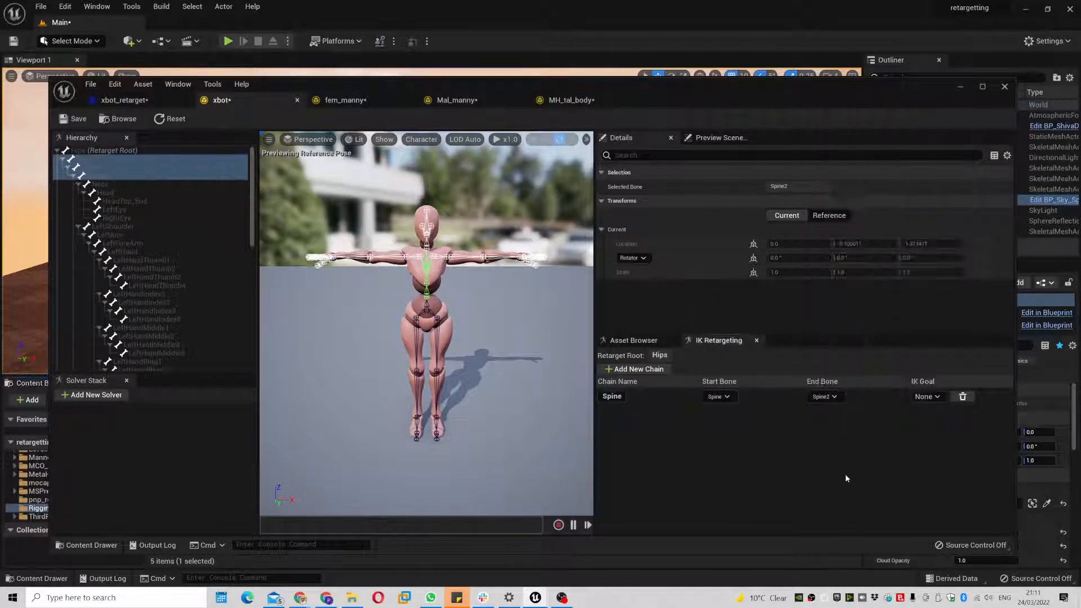
- In fem_manny, create a spine_01 retarget chain from spine_01, spine_02 and spine_03
{"action": "left_click", "coordinate": [345, 100]}
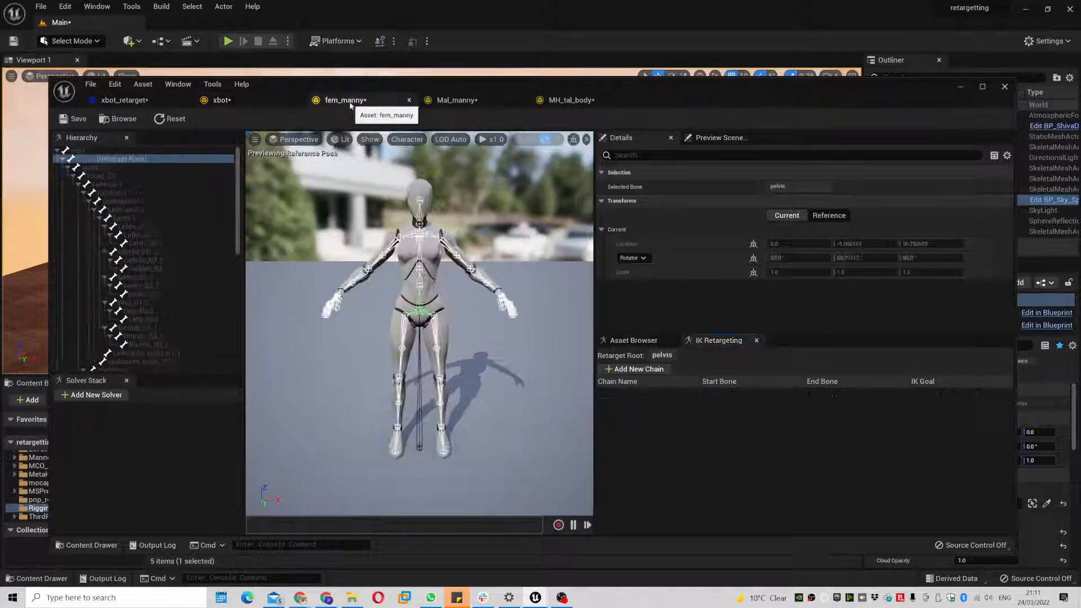
{"action": "left_click", "coordinate": [128, 167]}
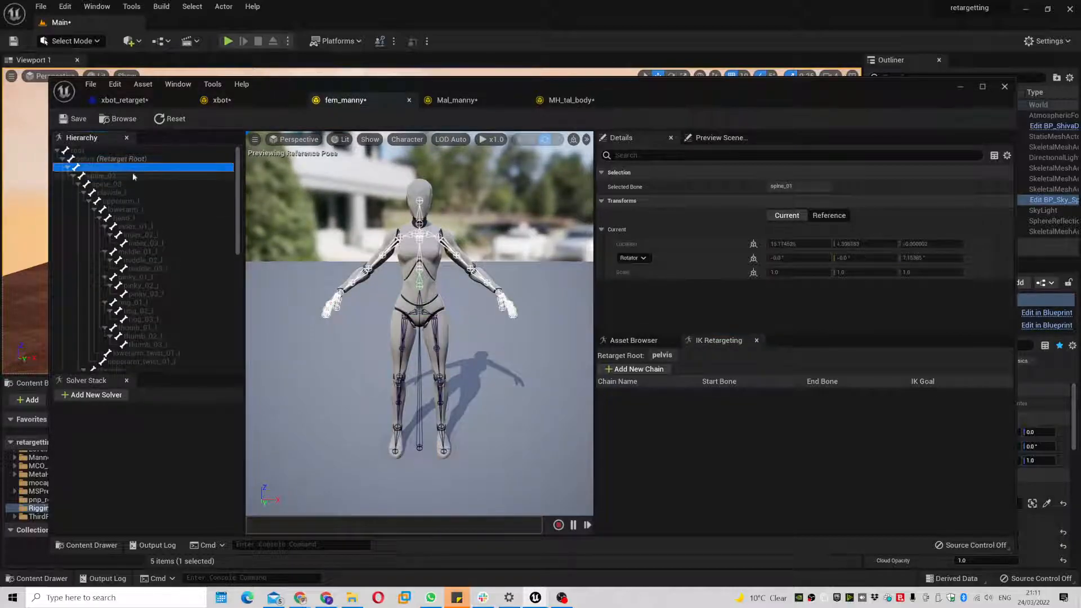
{"action": "left_click", "coordinate": [133, 175], "text": "shift"}
{"action": "left_click", "coordinate": [134, 184], "text": "shift"}
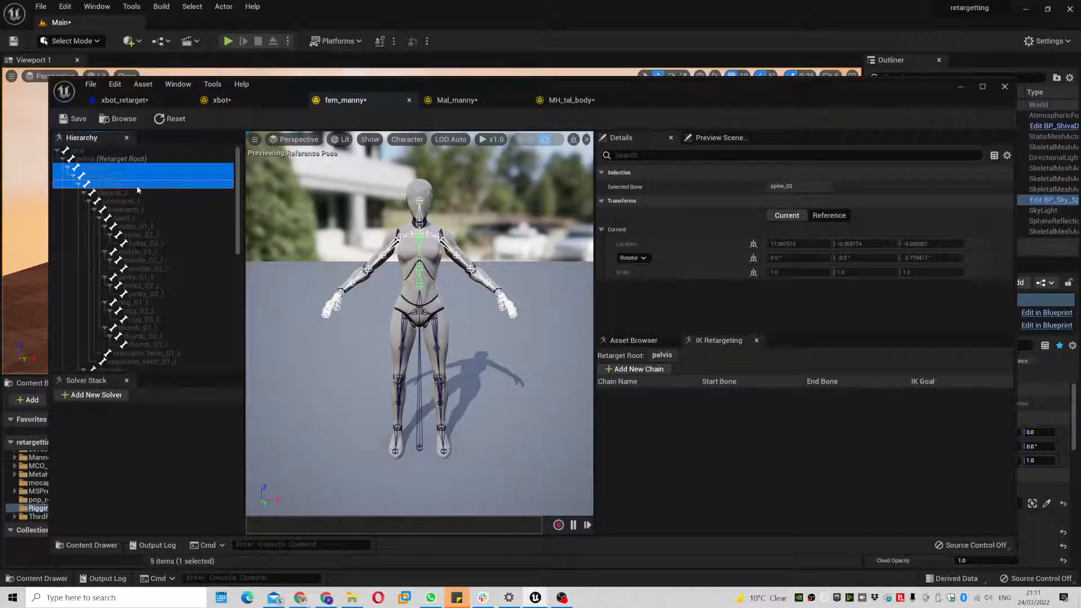
{"action": "right_click", "coordinate": [137, 189]}
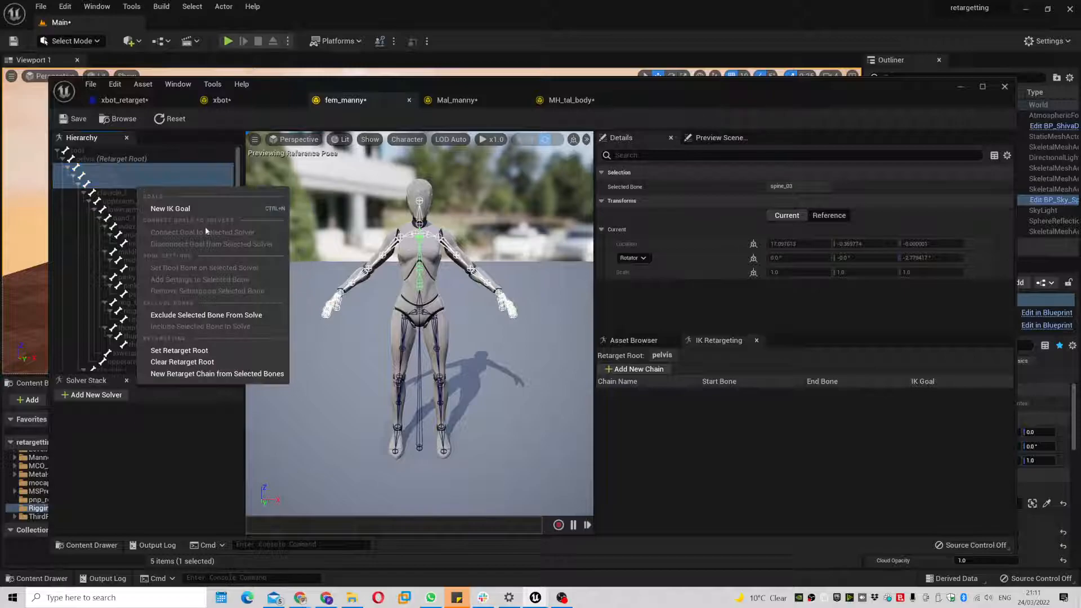
{"action": "left_click", "coordinate": [223, 378]}
{"action": "left_click", "coordinate": [598, 361]}
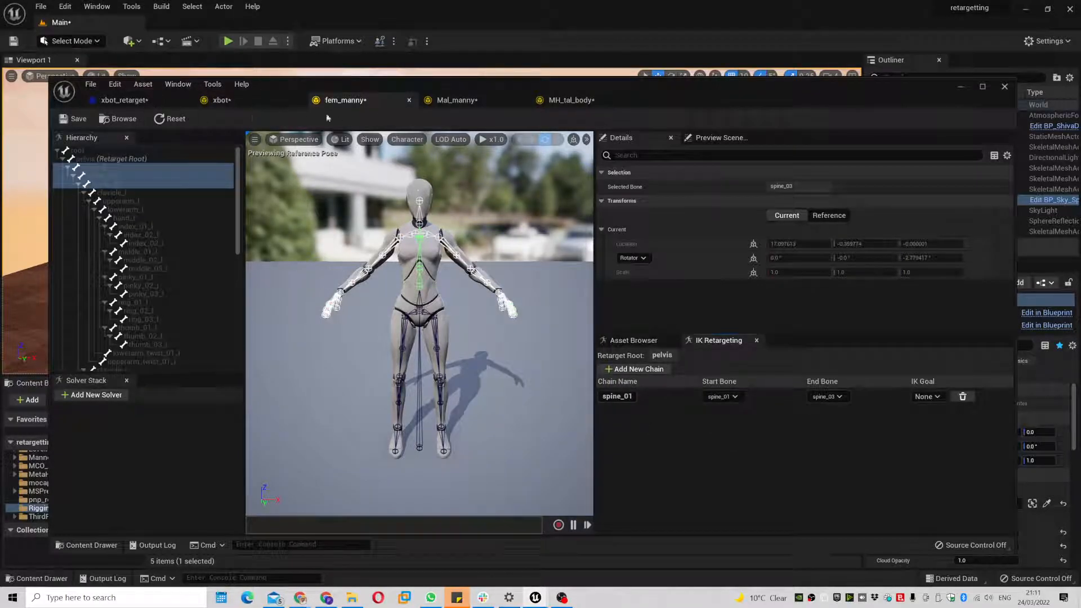
- Save the fem_manny and xbot rigs and auto-map chains so spine_01 maps to Spine
{"action": "left_click", "coordinate": [79, 119]}
{"action": "left_click", "coordinate": [222, 100]}
{"action": "left_click", "coordinate": [78, 118]}
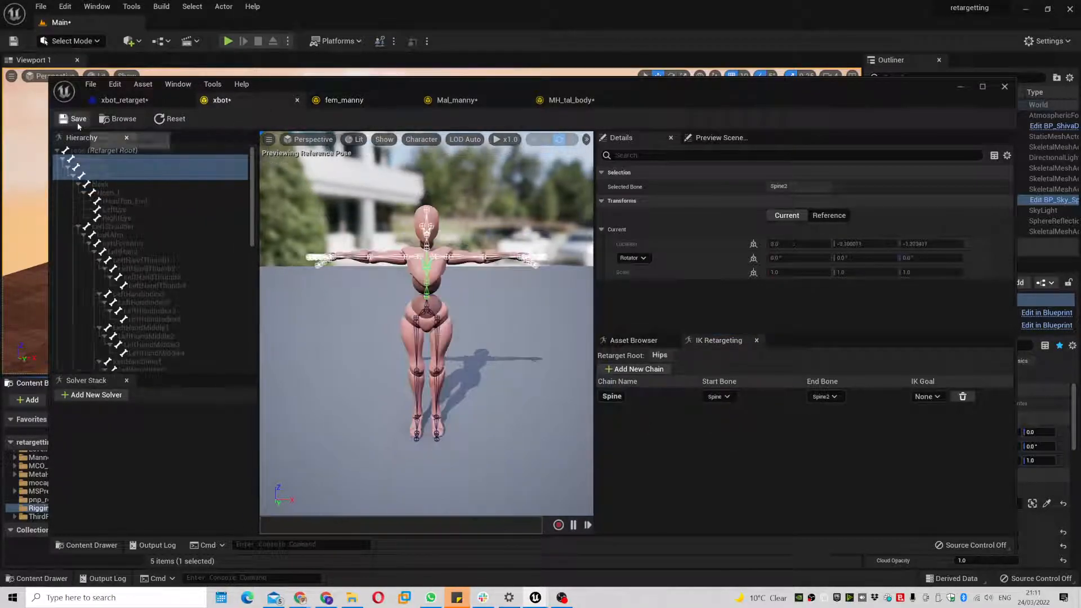
{"action": "left_click", "coordinate": [124, 100]}
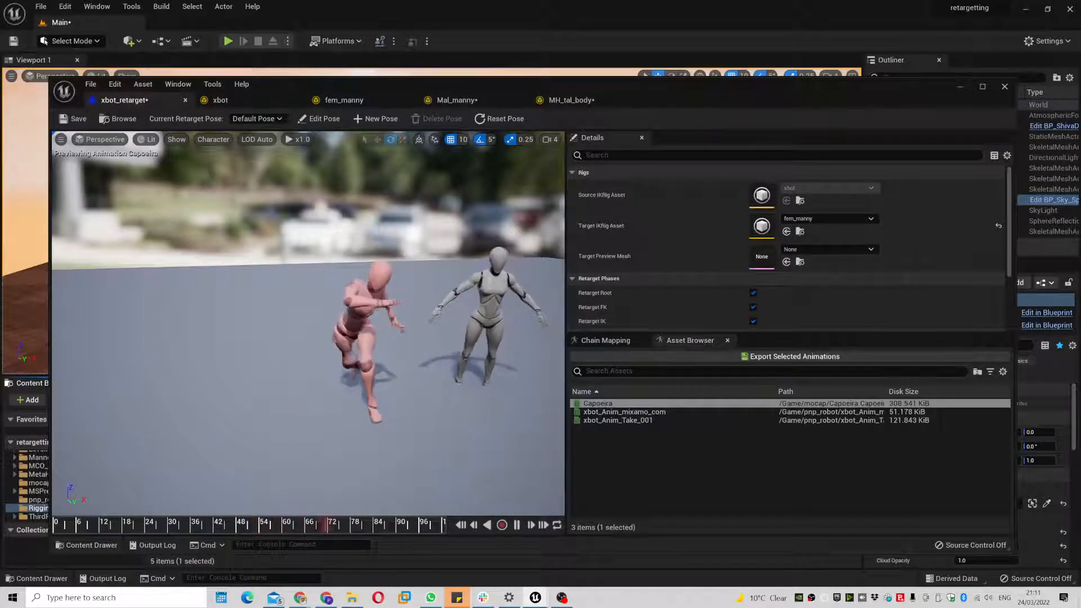
{"action": "left_click", "coordinate": [606, 340]}
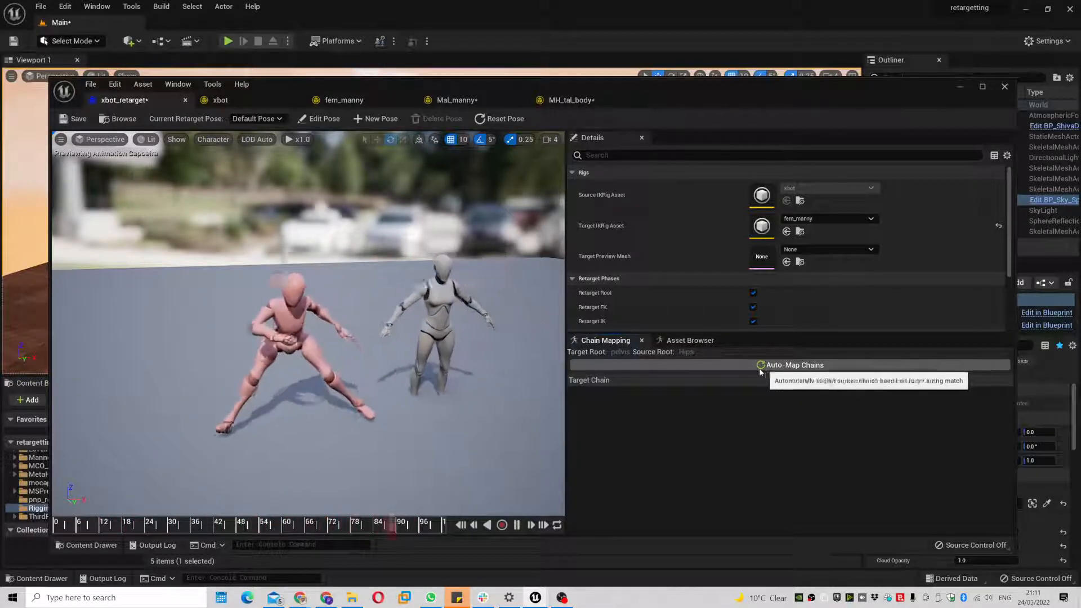
{"action": "left_click", "coordinate": [789, 365]}
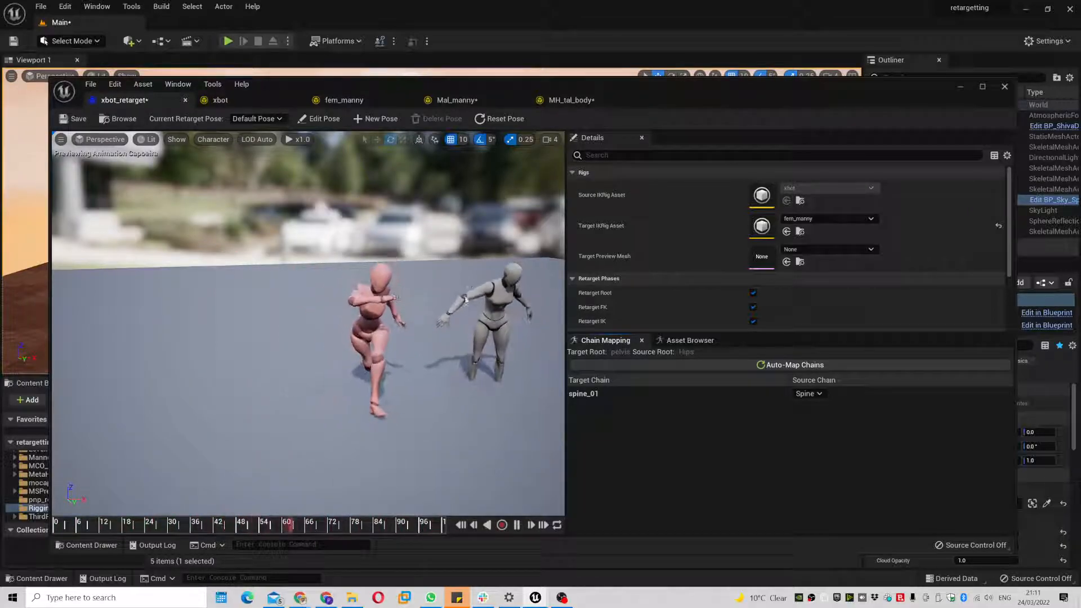
{"action": "left_click", "coordinate": [244, 99]}
{"action": "left_click", "coordinate": [142, 192]}
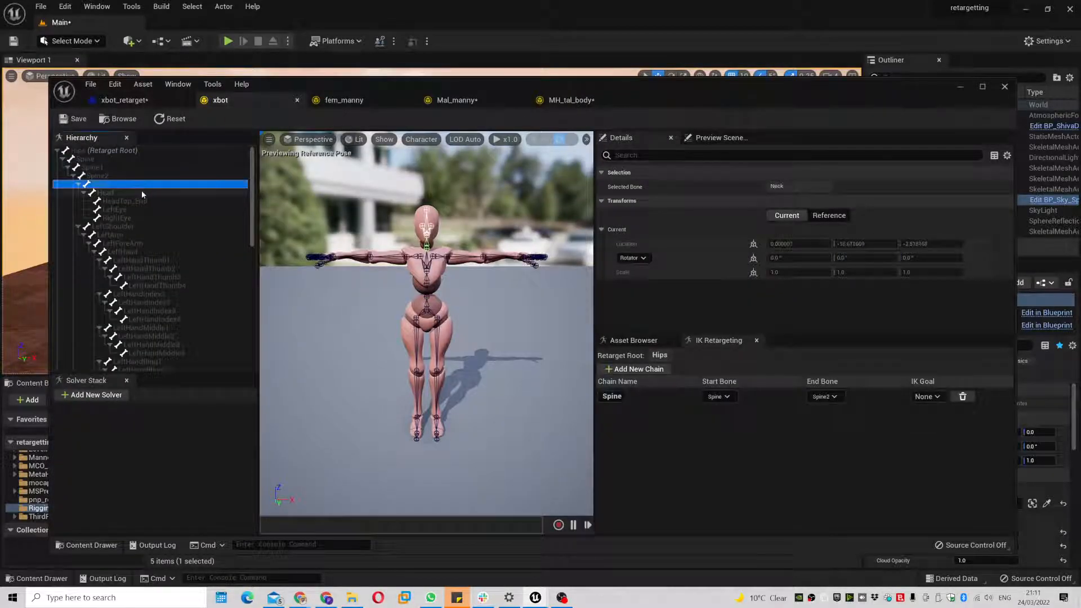
- Create xbot's Neck retarget chain from the selected Neck to Head bones
{"action": "right_click", "coordinate": [141, 194]}
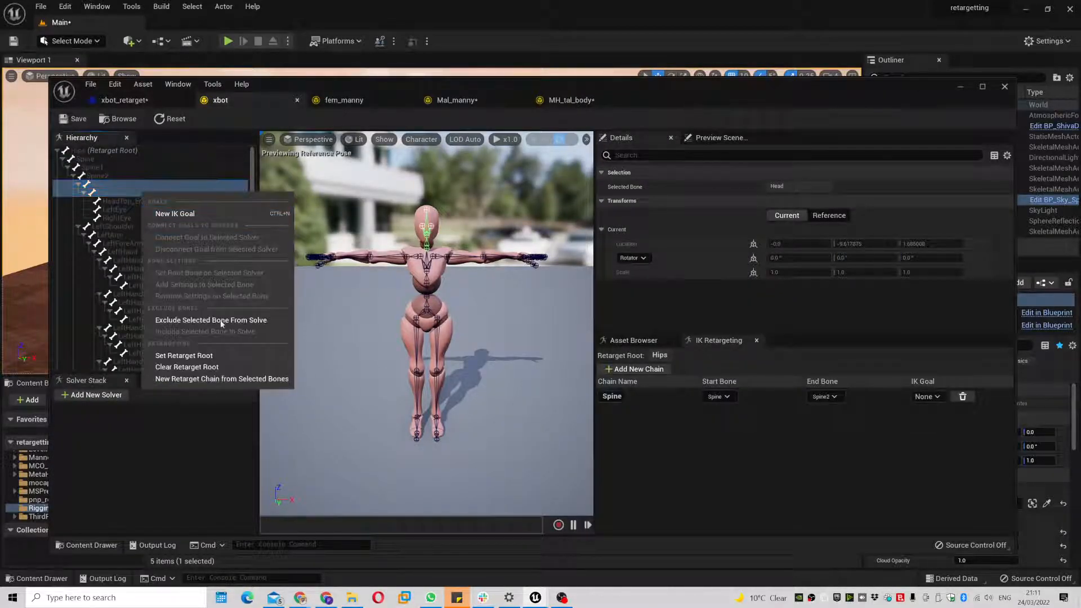
{"action": "left_click", "coordinate": [224, 379]}
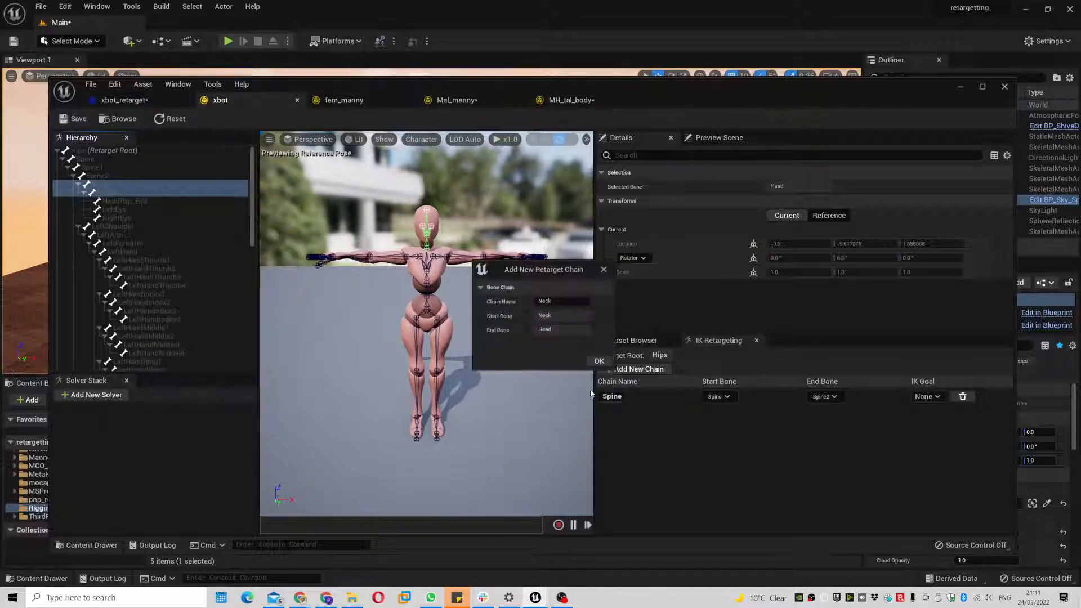
{"action": "left_click", "coordinate": [598, 362]}
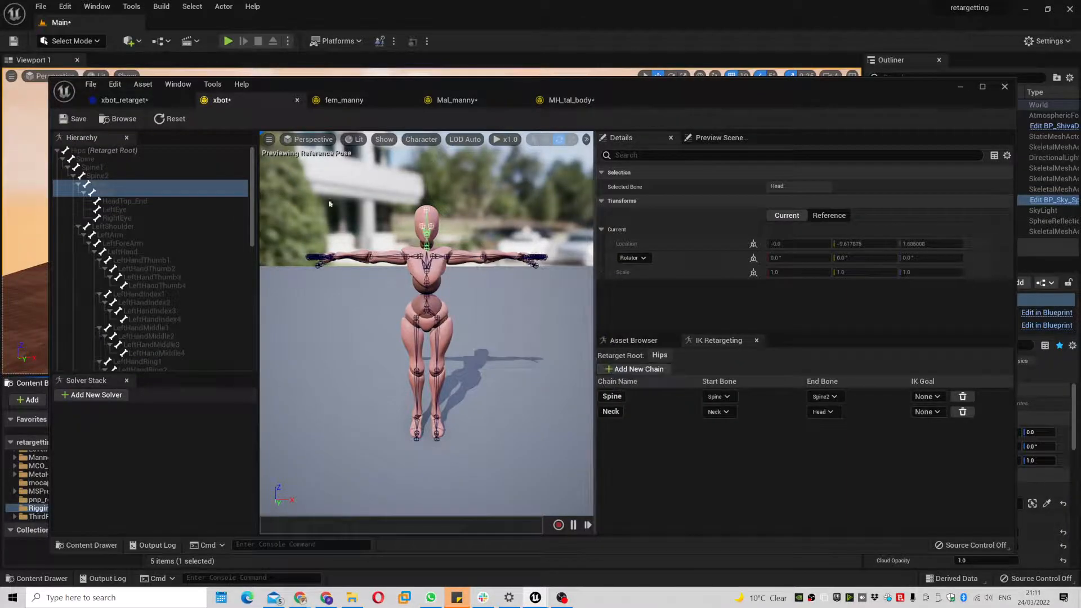
- In fem_manny, create a neck_01 retarget chain from the neck_01 and head bones
{"action": "left_click", "coordinate": [353, 102]}
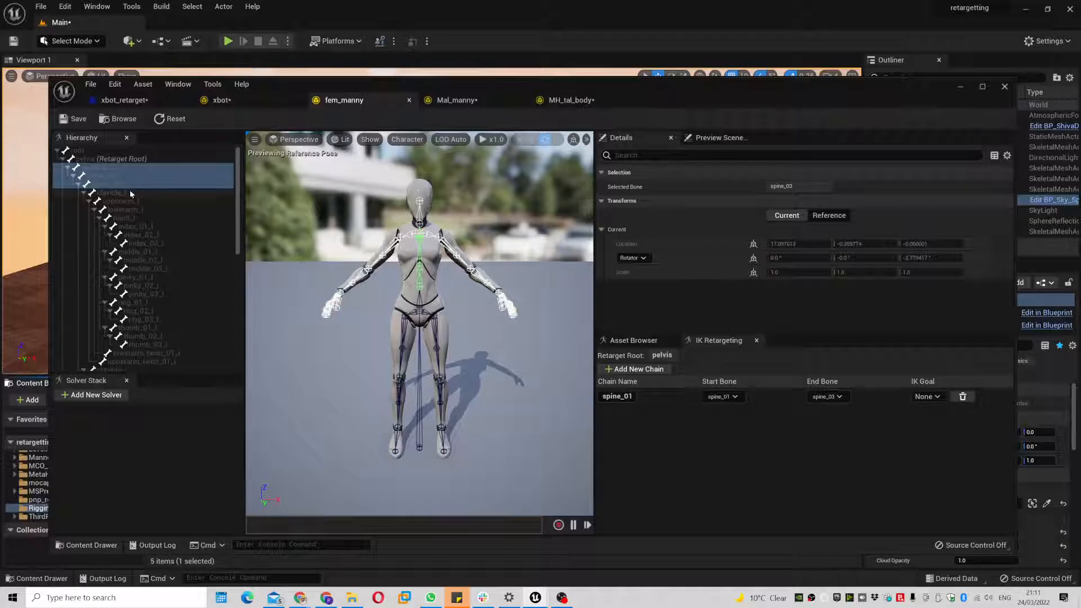
{"action": "scroll", "coordinate": [191, 242], "scroll_direction": "down", "scroll_amount": 6}
{"action": "scroll", "coordinate": [188, 298], "scroll_direction": "down", "scroll_amount": 10}
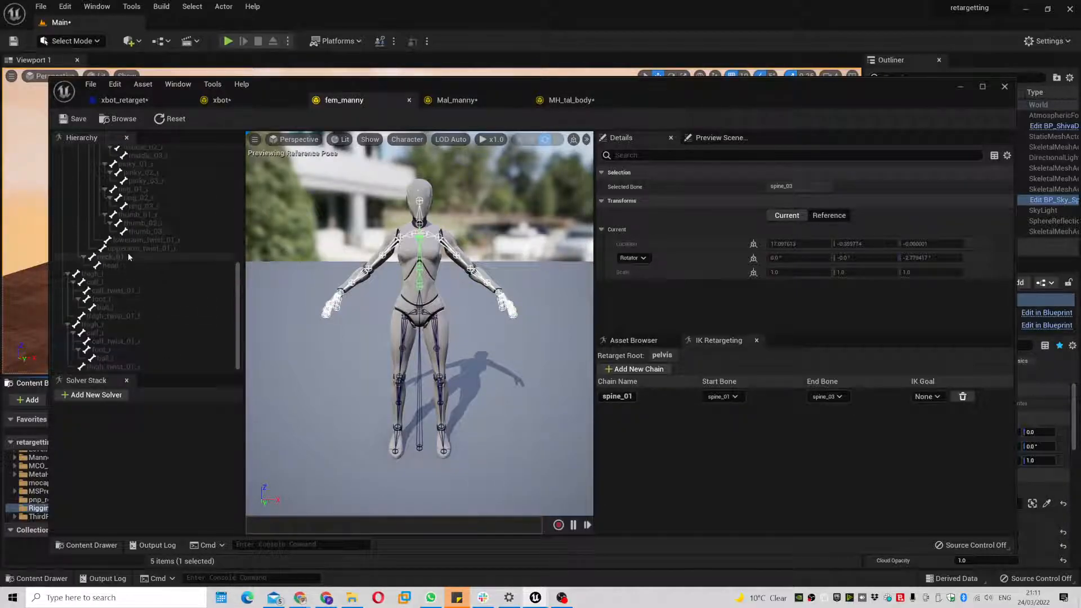
{"action": "left_click", "coordinate": [129, 255]}
{"action": "left_click", "coordinate": [129, 264], "text": "shift"}
{"action": "right_click", "coordinate": [140, 260]}
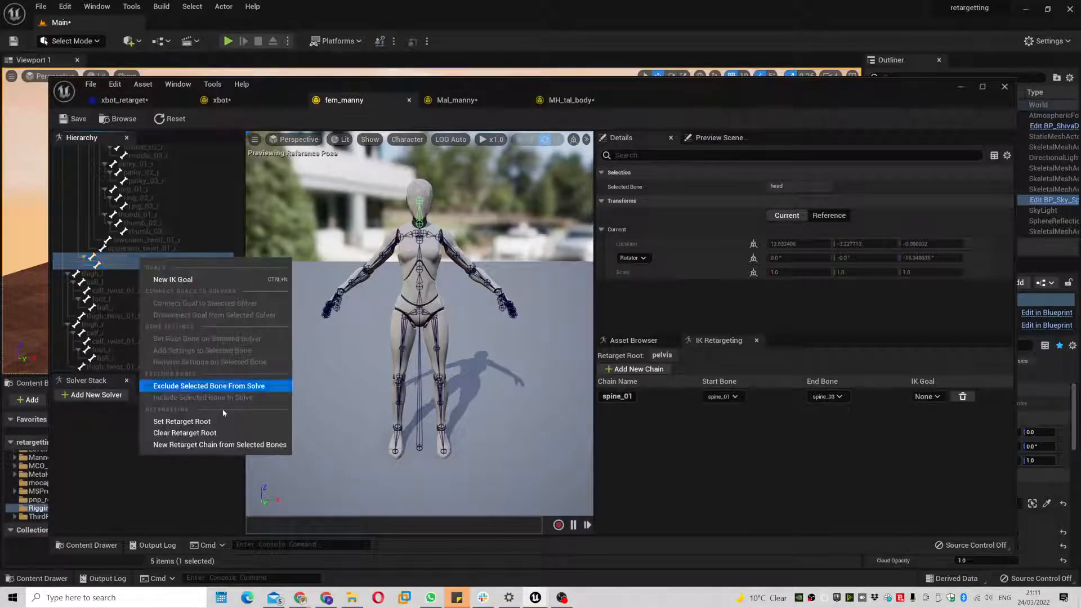
{"action": "left_click", "coordinate": [231, 443]}
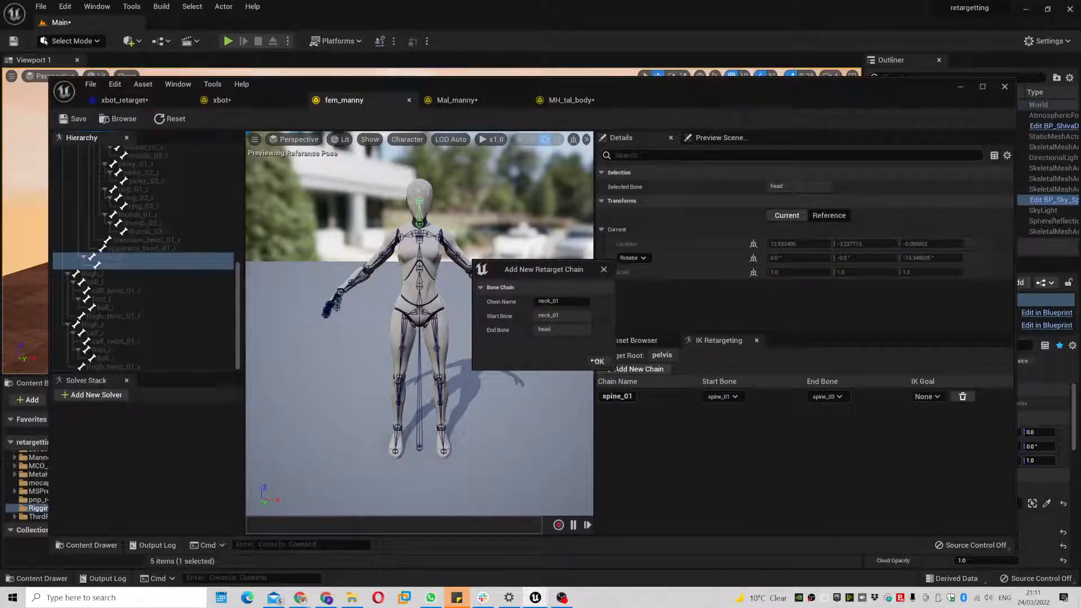
{"action": "left_click", "coordinate": [595, 360]}
- Auto-map chains in xbot_retarget so neck_01 maps to Neck
{"action": "left_click", "coordinate": [149, 103]}
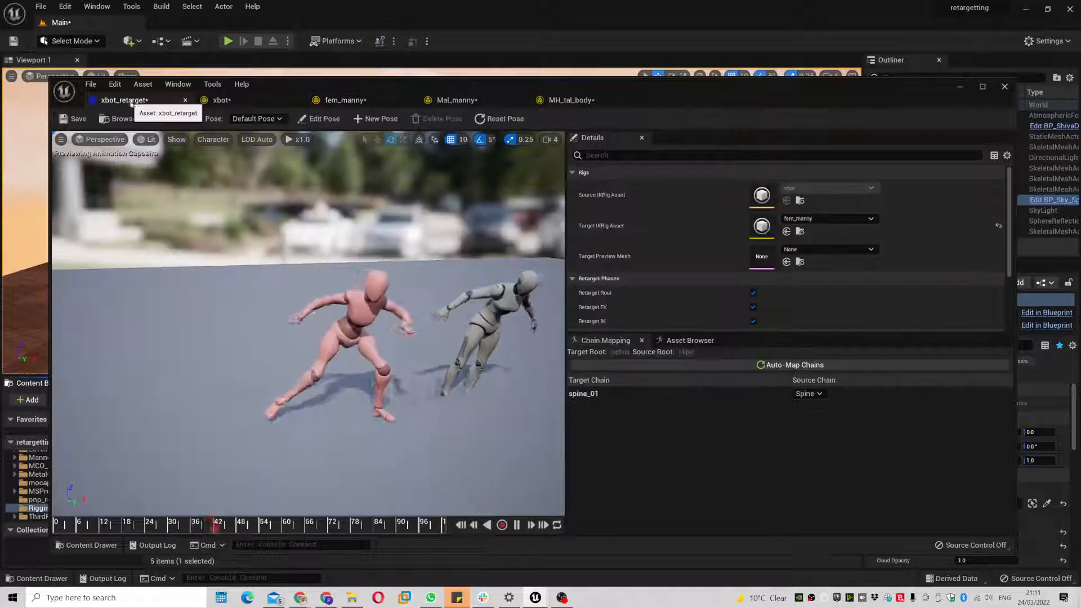
{"action": "left_click", "coordinate": [792, 365]}
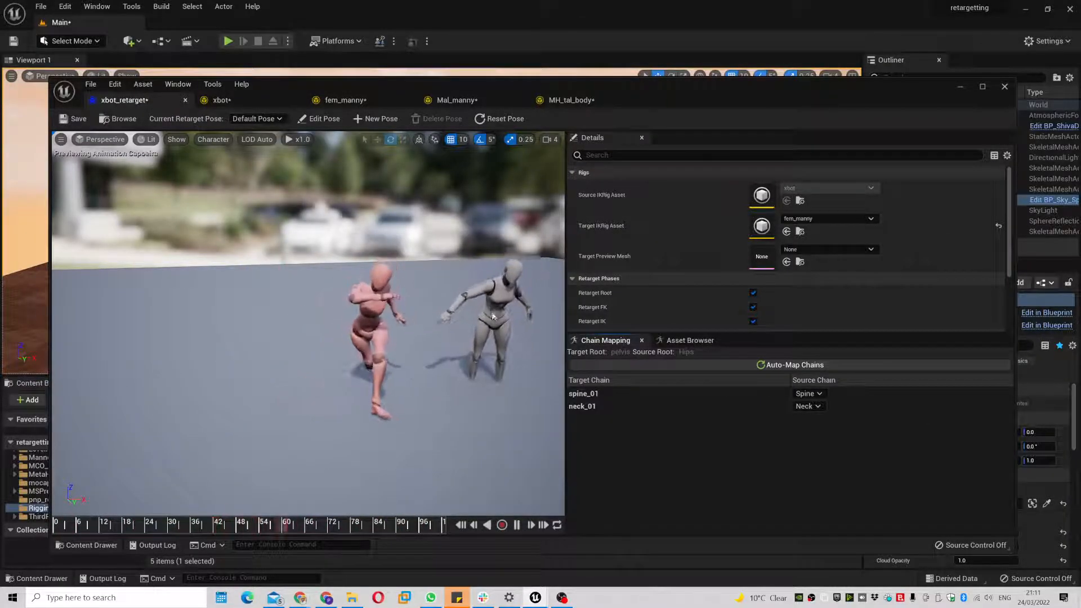
{"action": "left_click", "coordinate": [222, 100]}
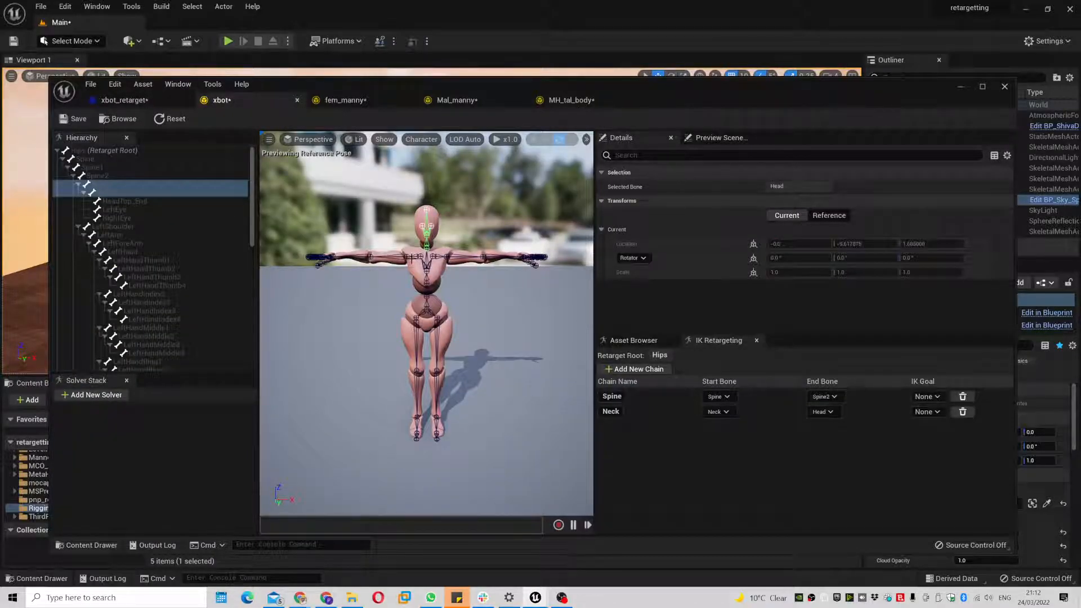
- Create xbot's RightShoulder chain from RightShoulder, RightArm, RightForeArm and RightHand
{"action": "left_click", "coordinate": [411, 257]}
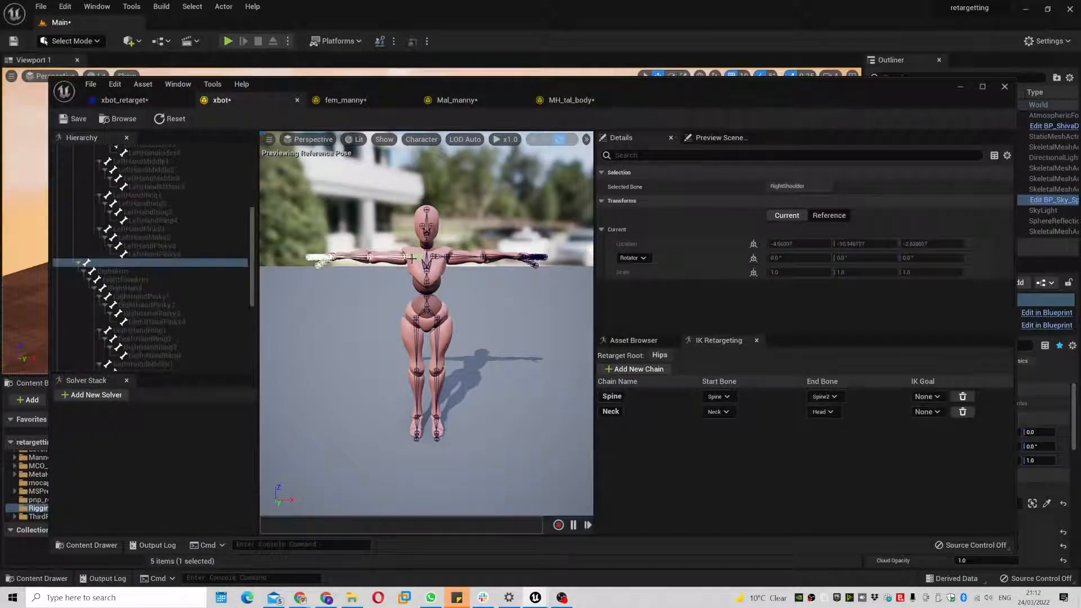
{"action": "left_click", "coordinate": [140, 270], "text": "shift"}
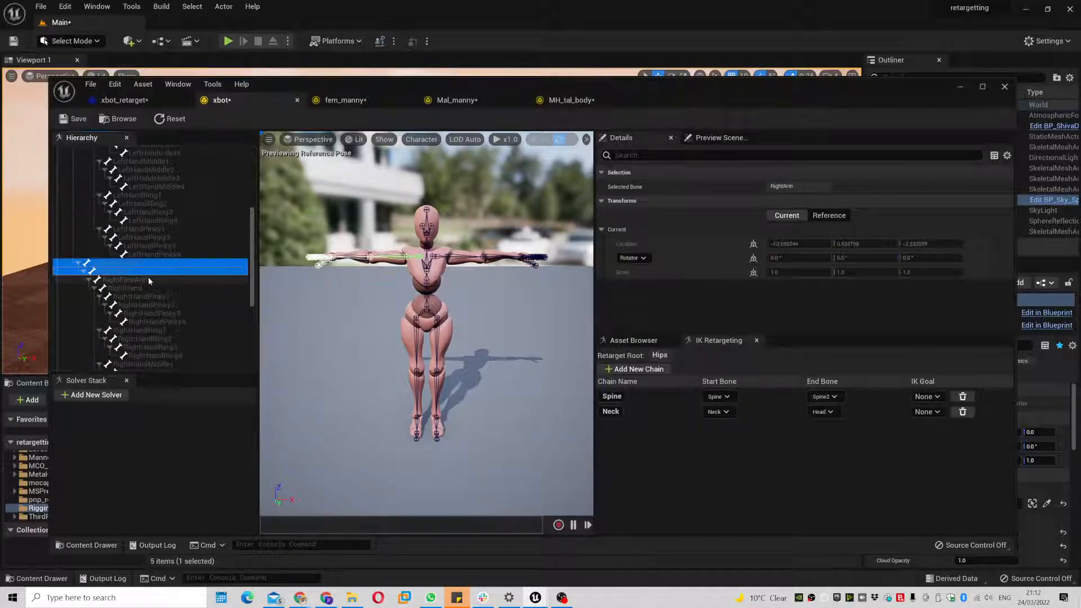
{"action": "left_click", "coordinate": [149, 278], "text": "shift"}
{"action": "left_click", "coordinate": [157, 287], "text": "shift"}
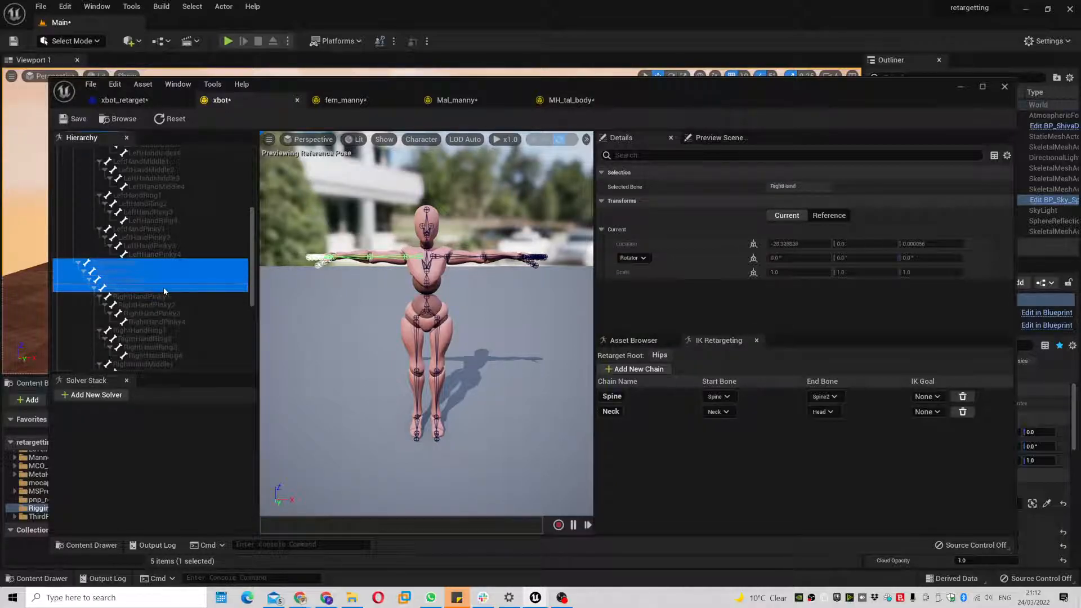
{"action": "right_click", "coordinate": [166, 288]}
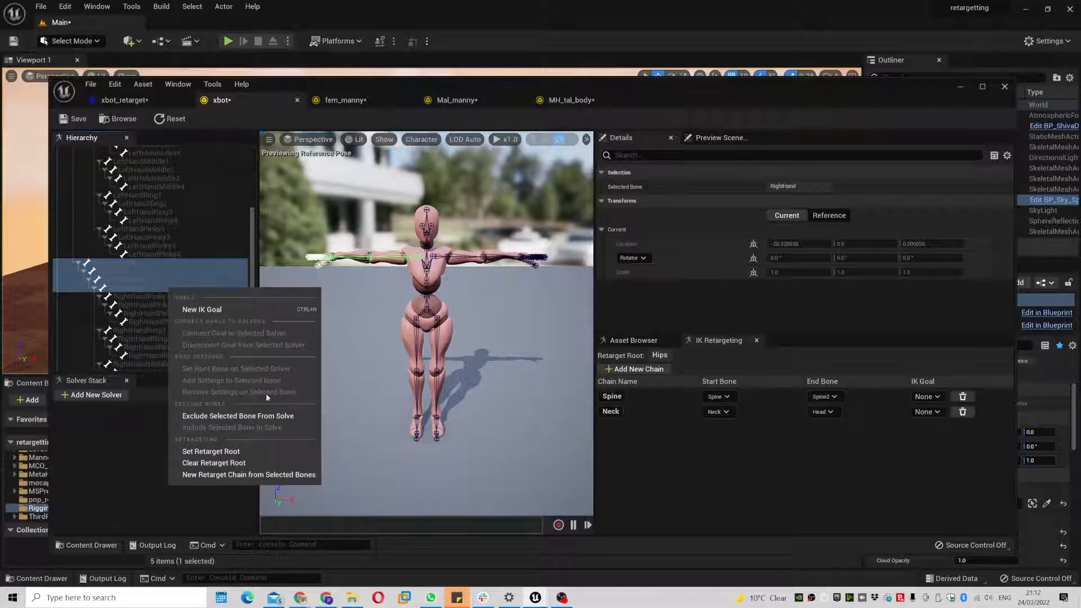
{"action": "left_click", "coordinate": [264, 474]}
{"action": "left_click", "coordinate": [599, 361]}
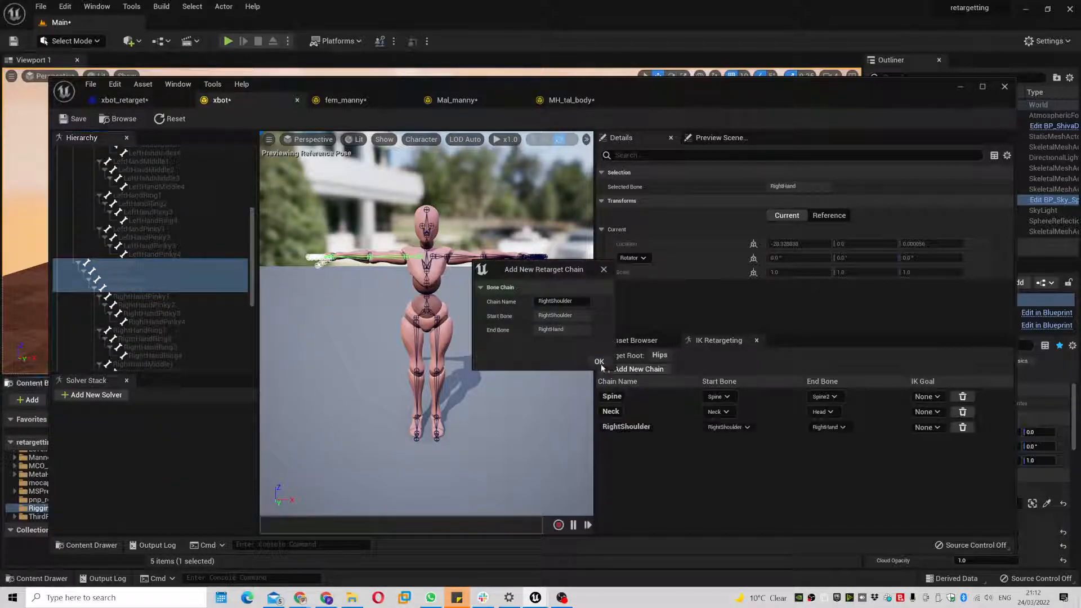
- In fem_manny, create a clavicle_r retarget chain running down the right arm to hand_r
{"action": "left_click", "coordinate": [339, 99]}
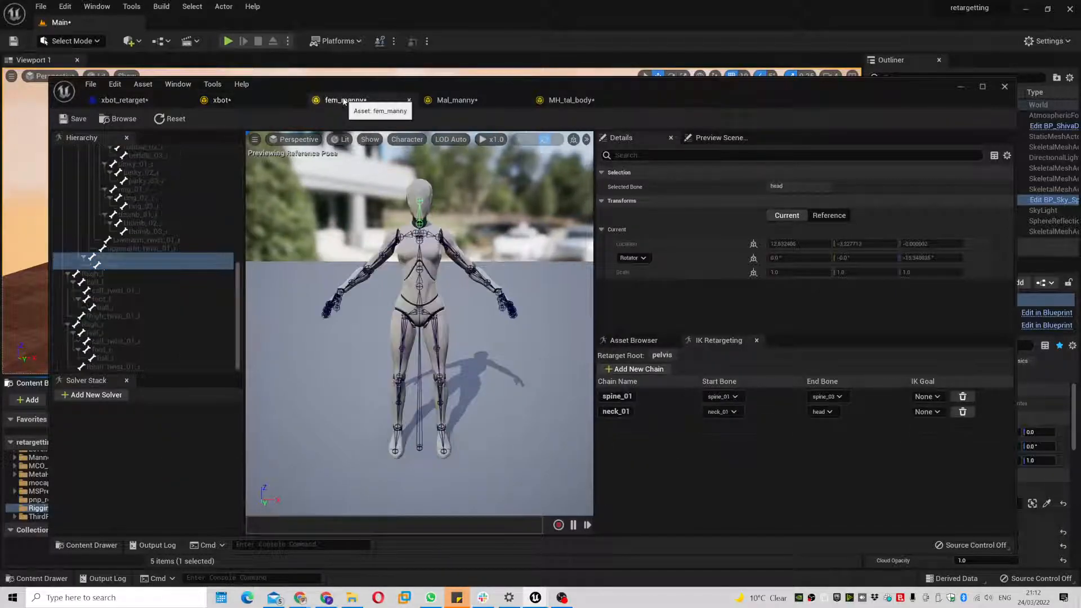
{"action": "scroll", "coordinate": [203, 304], "scroll_direction": "down", "scroll_amount": 5}
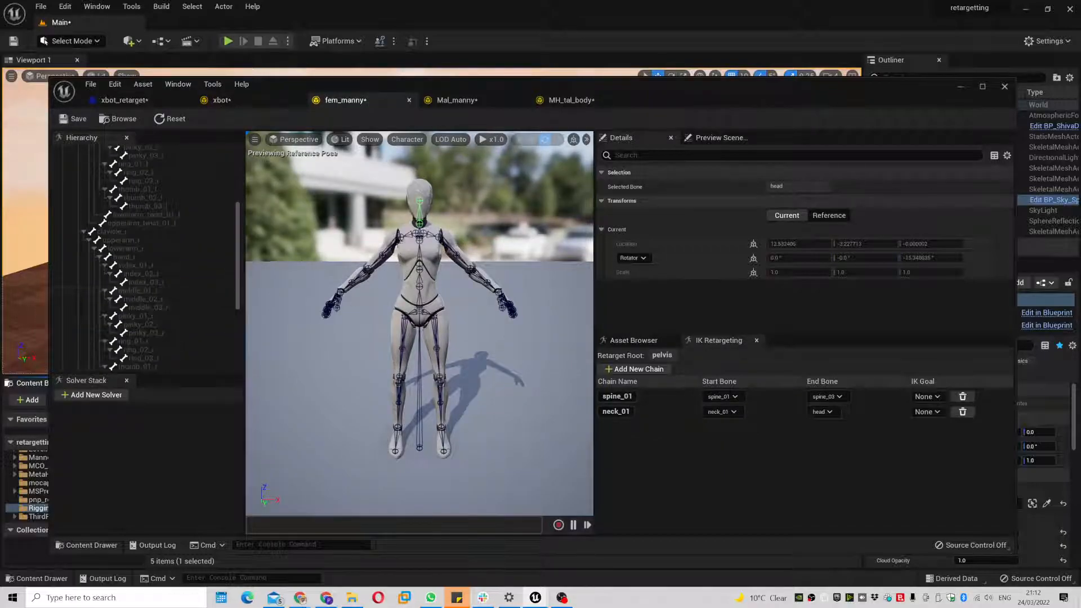
{"action": "left_click", "coordinate": [406, 237]}
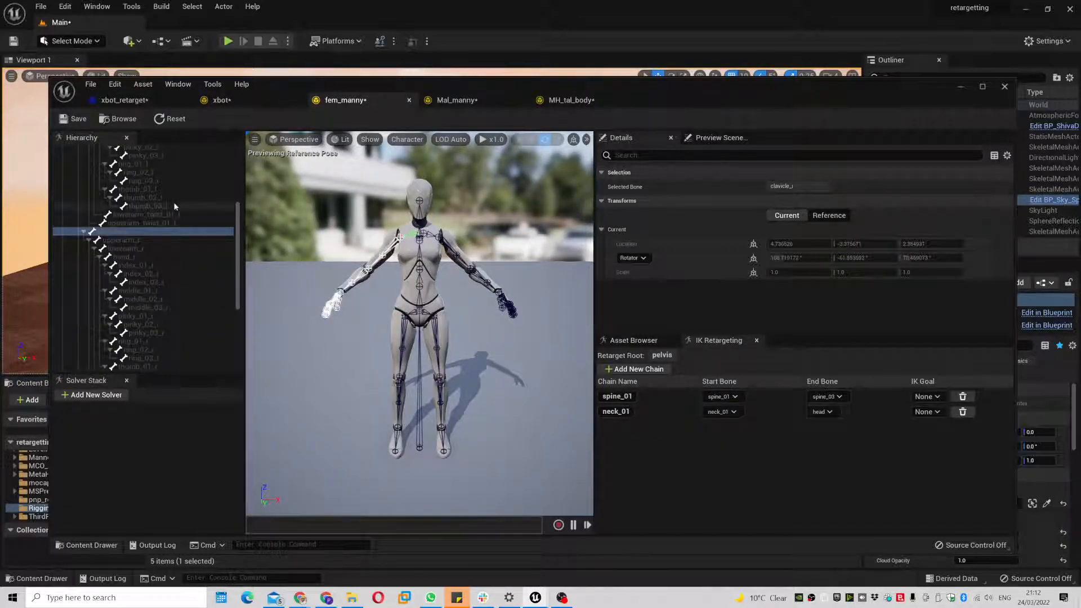
{"action": "left_click_drag", "start_coordinate": [140, 241], "coordinate": [154, 256]}
{"action": "right_click", "coordinate": [176, 259]}
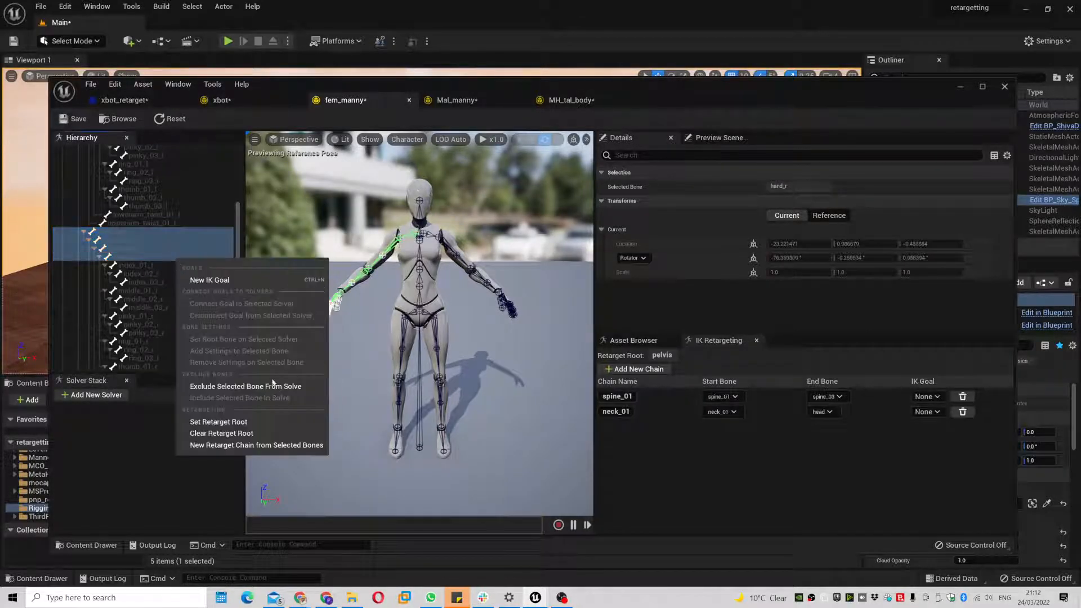
{"action": "left_click", "coordinate": [274, 446]}
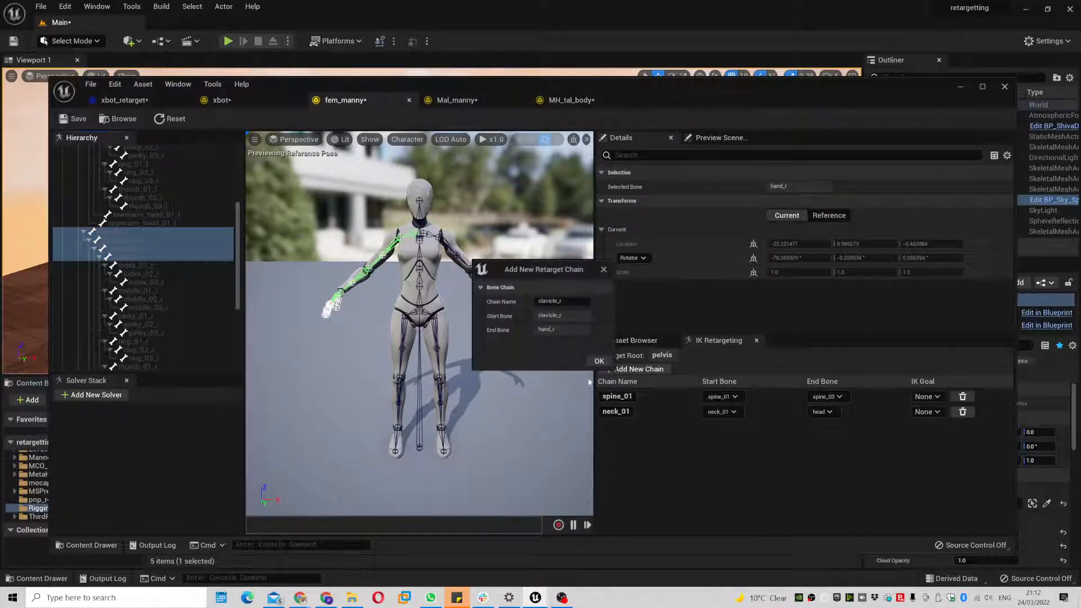
{"action": "left_click", "coordinate": [599, 362]}
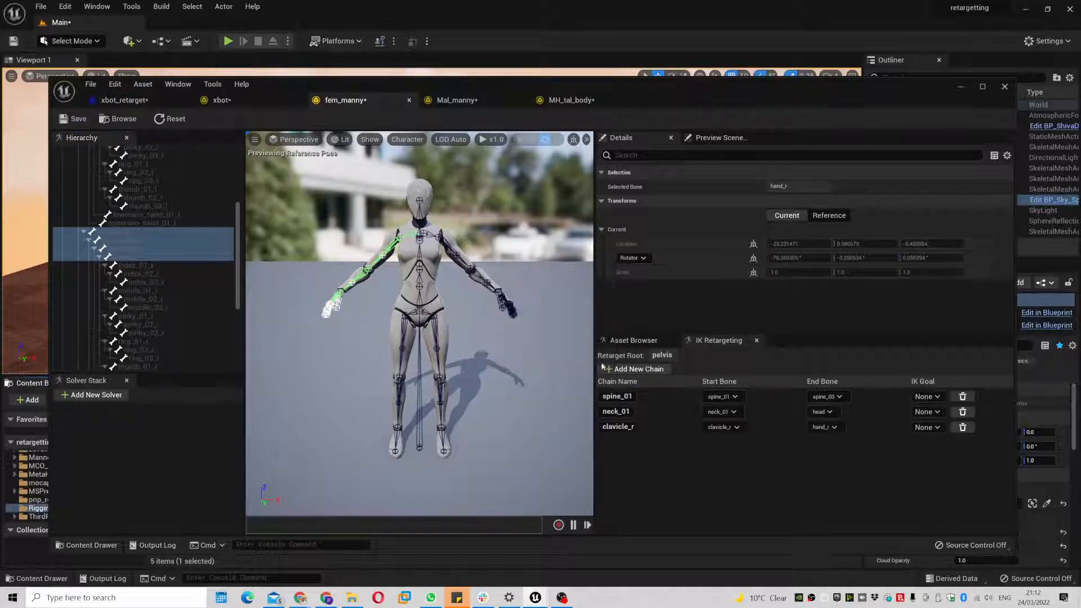
- Auto-map chains in xbot_retarget so clavicle_r maps to RightShoulder
{"action": "left_click", "coordinate": [97, 95]}
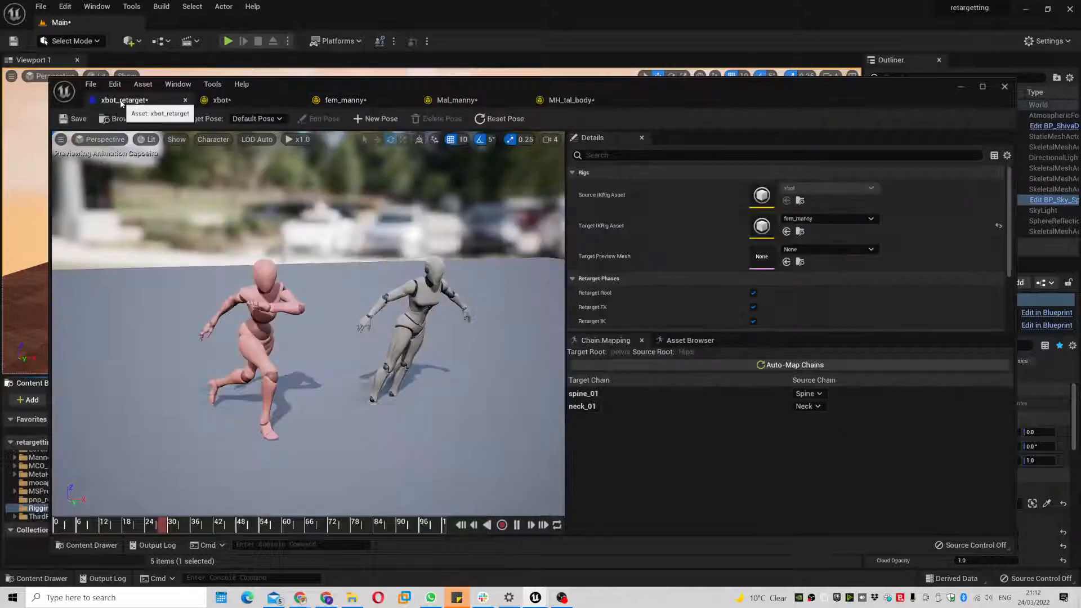
{"action": "left_click", "coordinate": [807, 366]}
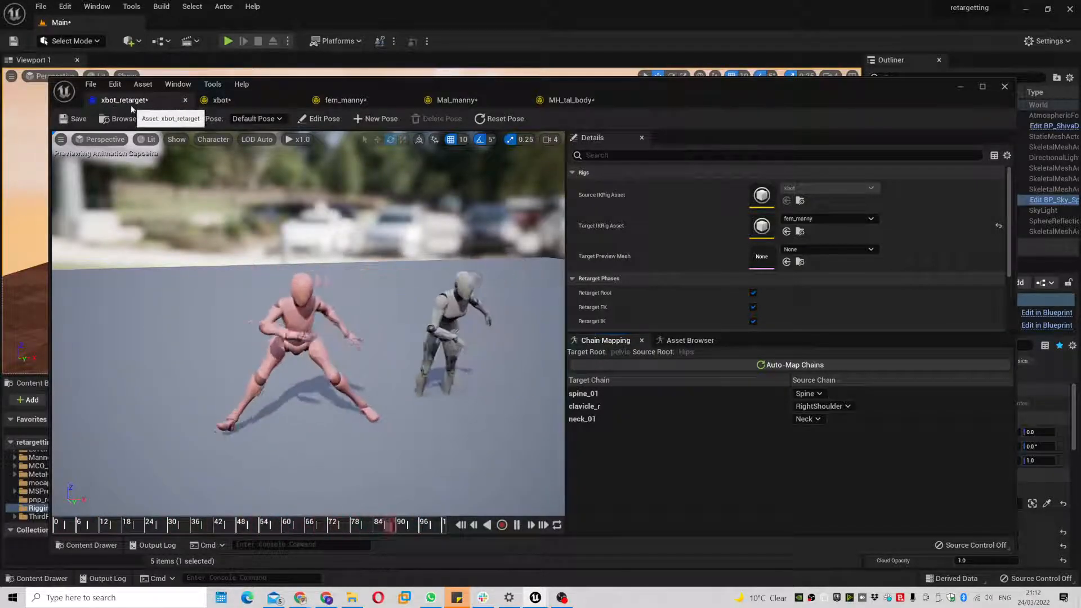
{"action": "left_click_drag", "start_coordinate": [290, 83], "coordinate": [256, 85]}
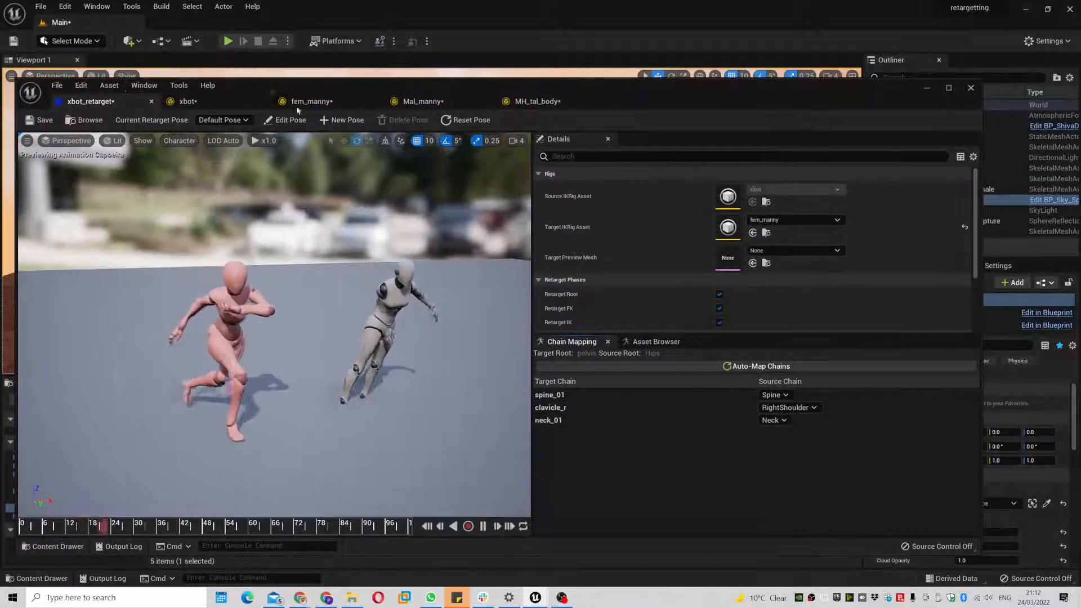
{"action": "left_click", "coordinate": [188, 102]}
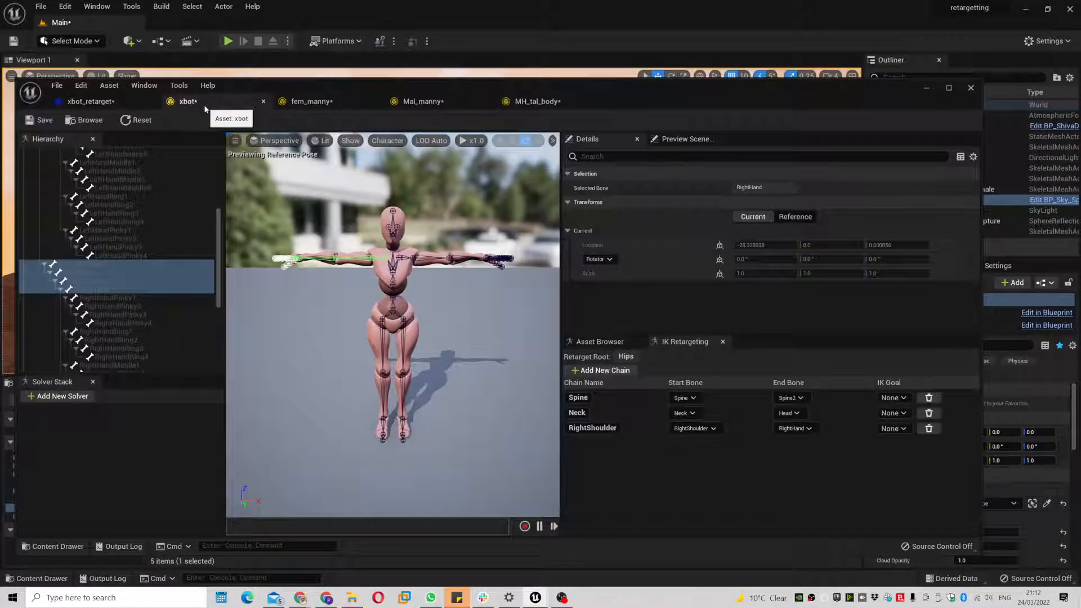
- Create xbot's LeftShoulder chain from LeftShoulder, LeftArm, LeftForeArm and LeftHand
{"action": "left_click", "coordinate": [406, 259]}
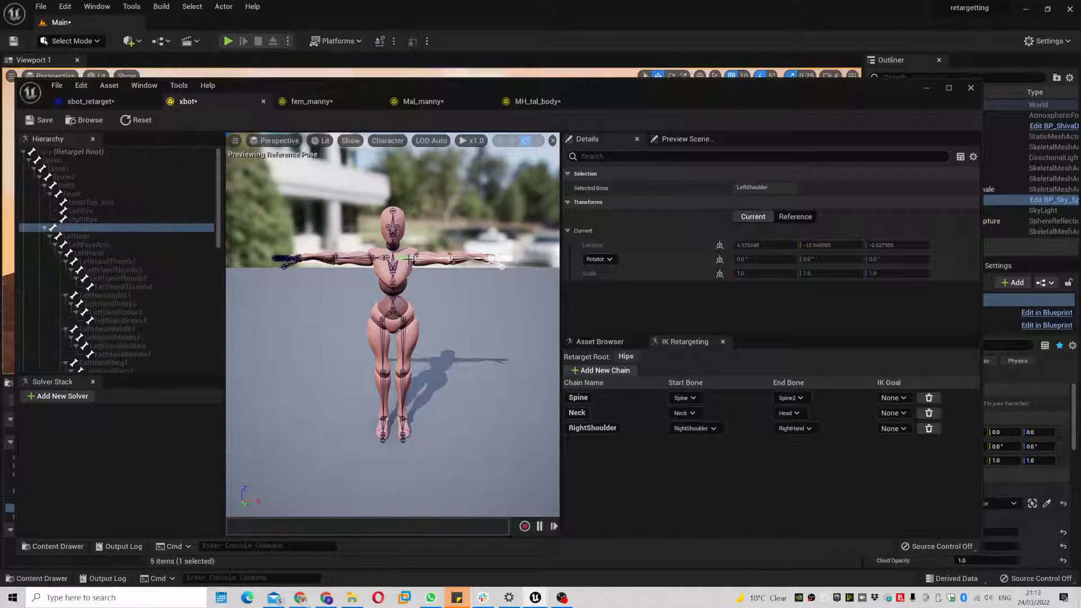
{"action": "left_click", "coordinate": [120, 238], "text": "ctrl"}
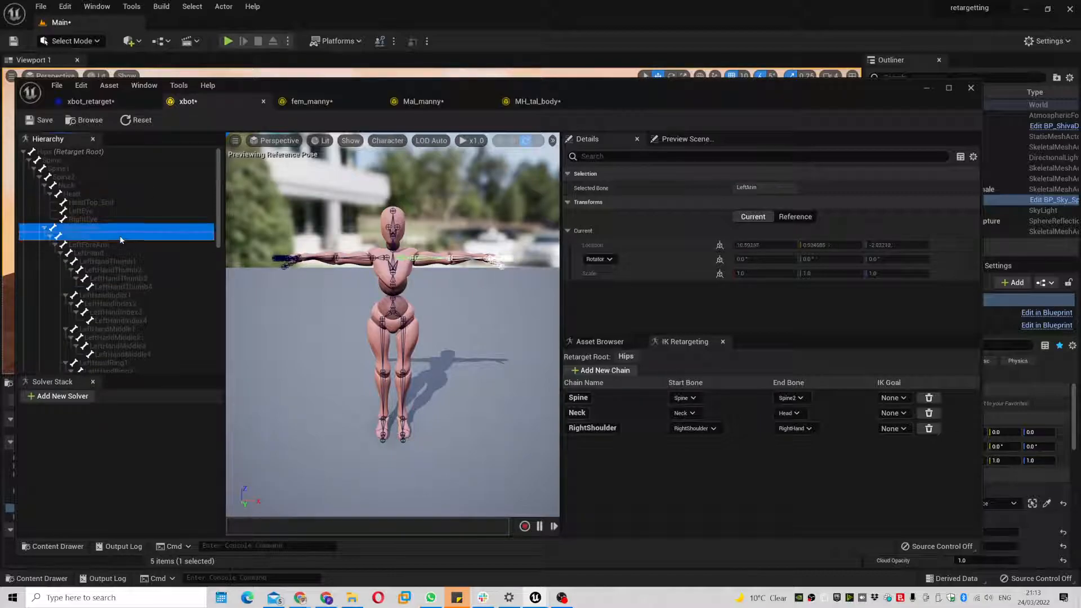
{"action": "left_click", "coordinate": [123, 245], "text": "ctrl"}
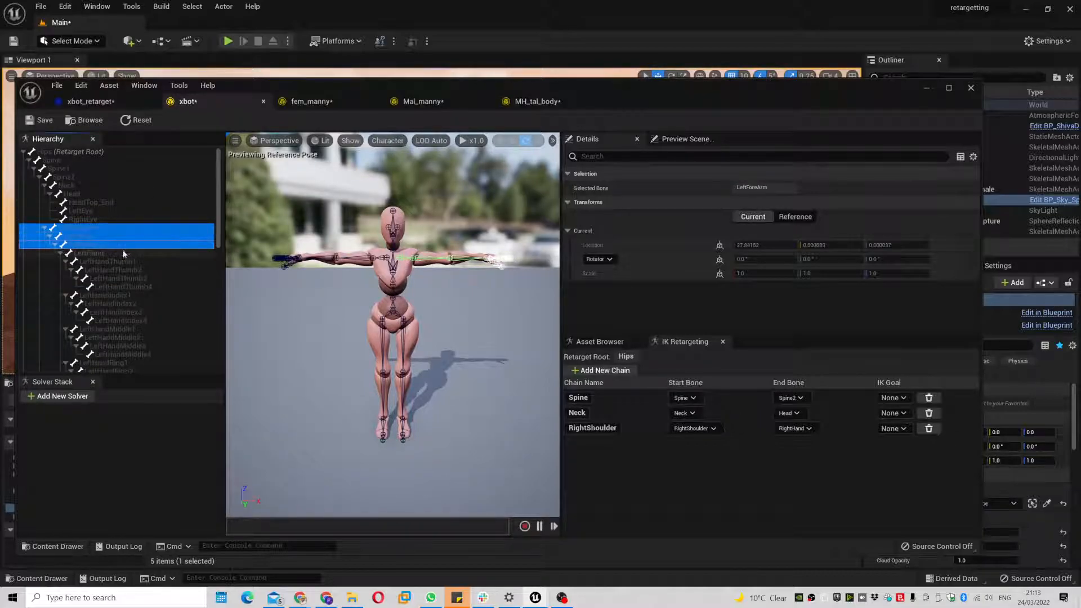
{"action": "left_click", "coordinate": [121, 253], "text": "ctrl"}
{"action": "right_click", "coordinate": [149, 251]}
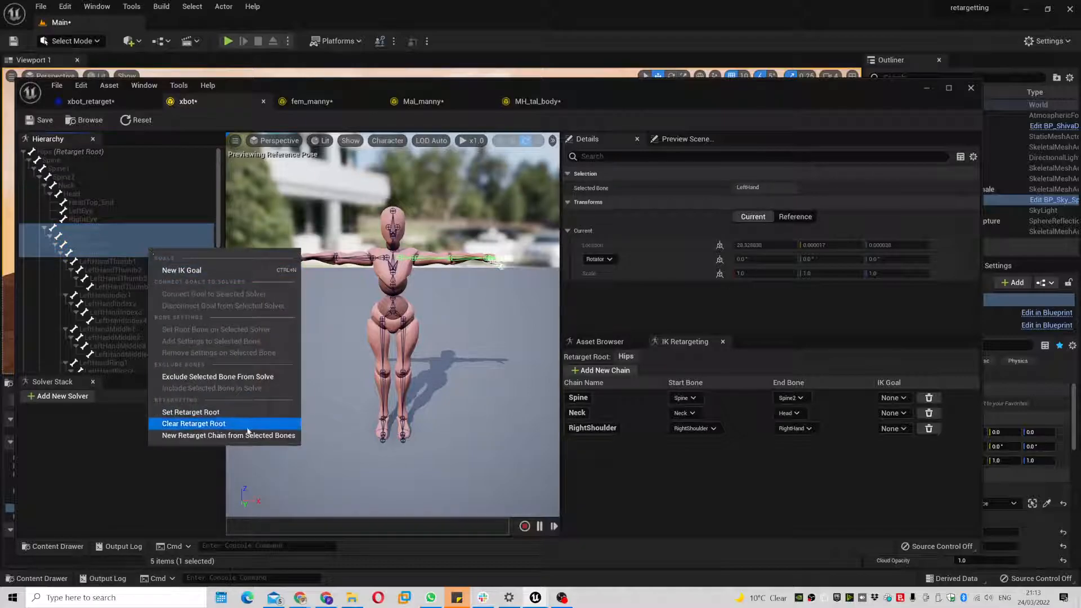
{"action": "left_click", "coordinate": [246, 437]}
{"action": "left_click", "coordinate": [599, 360]}
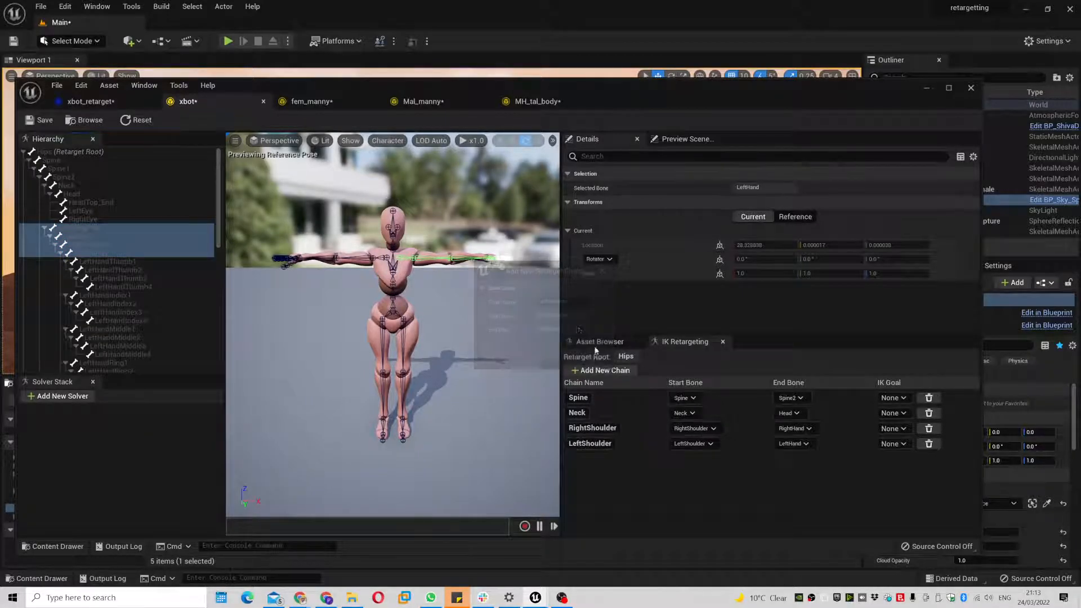
- In fem_manny, create a clavicle_l chain from clavicle_l, upperarm_l, lowerarm_l and hand_l
{"action": "left_click", "coordinate": [317, 107]}
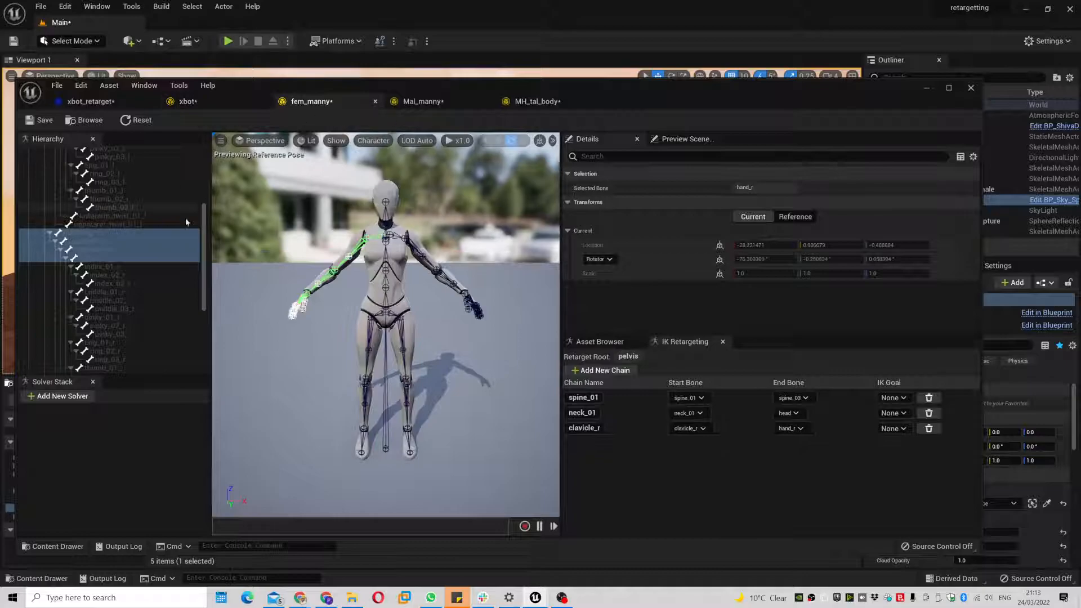
{"action": "left_click", "coordinate": [409, 242]}
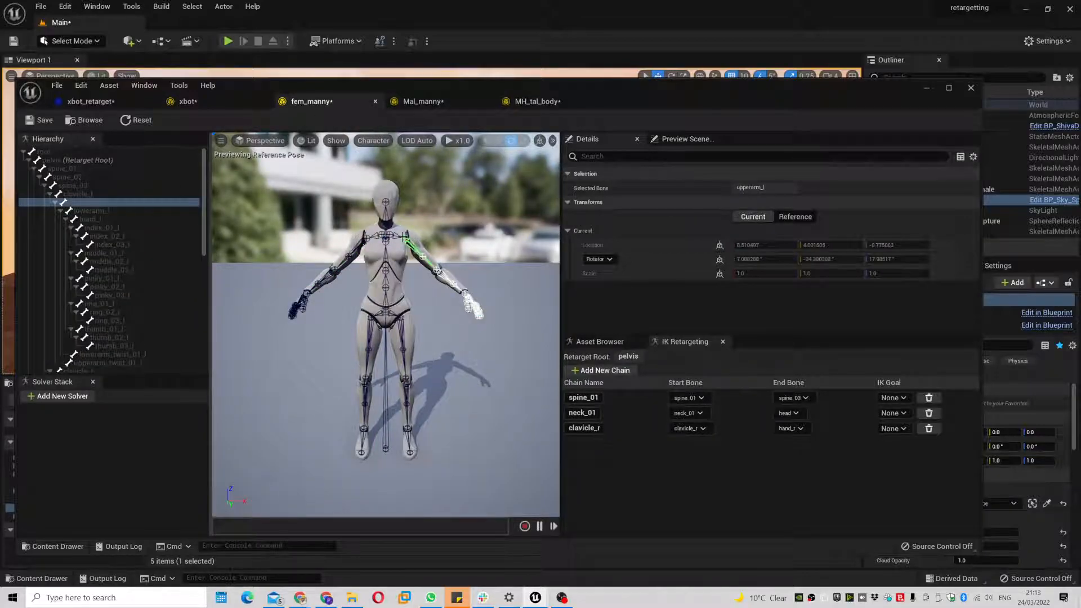
{"action": "left_click", "coordinate": [114, 195]}
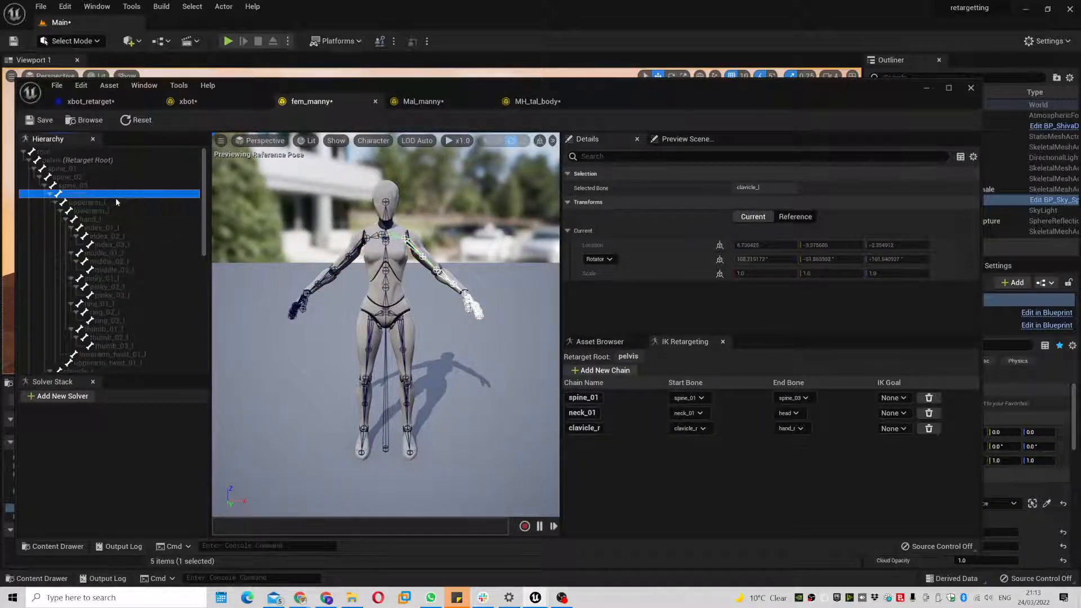
{"action": "left_click", "coordinate": [115, 201], "text": "ctrl"}
{"action": "left_click", "coordinate": [116, 211], "text": "ctrl"}
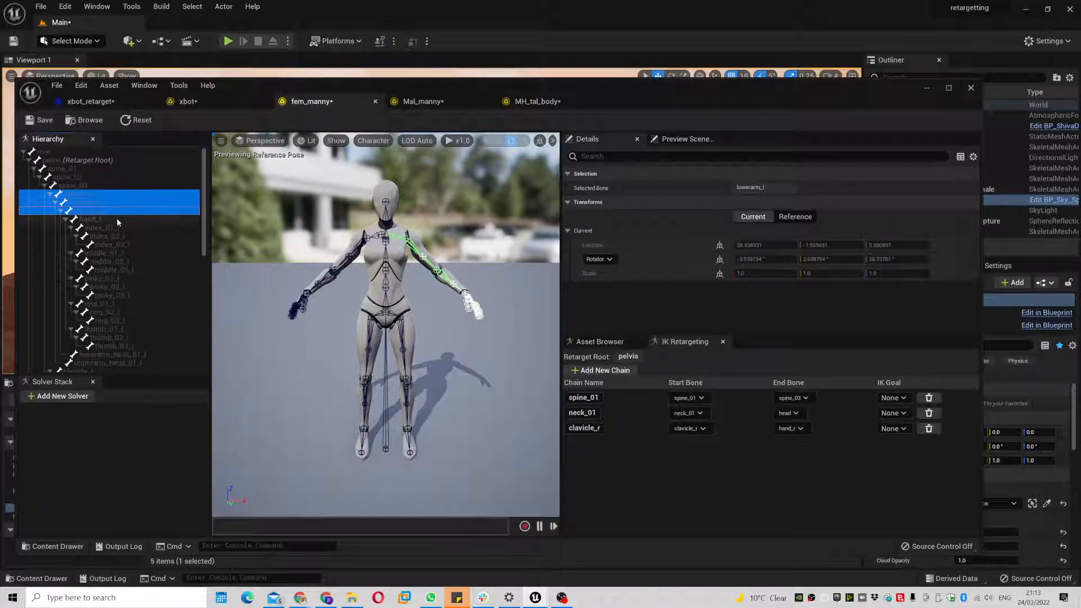
{"action": "left_click", "coordinate": [117, 219], "text": "ctrl"}
{"action": "right_click", "coordinate": [119, 224]}
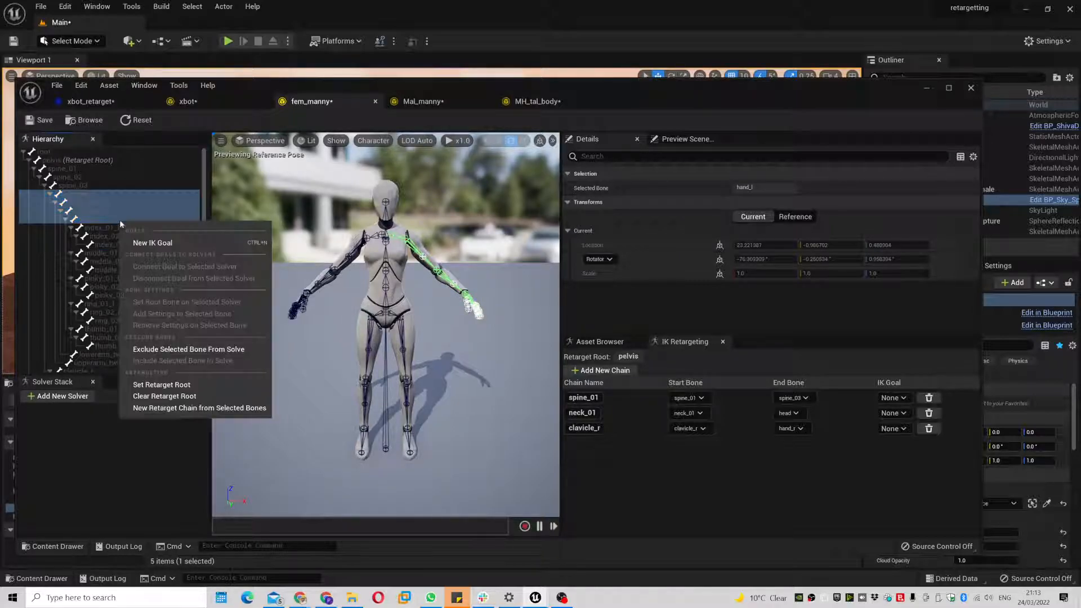
{"action": "left_click", "coordinate": [206, 407]}
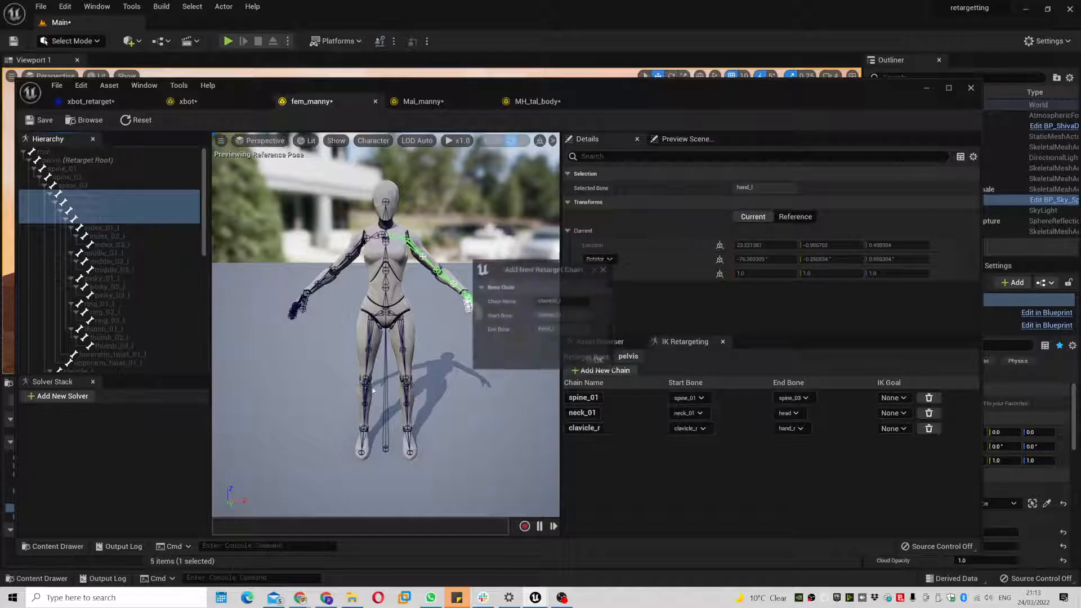
{"action": "left_click", "coordinate": [599, 362]}
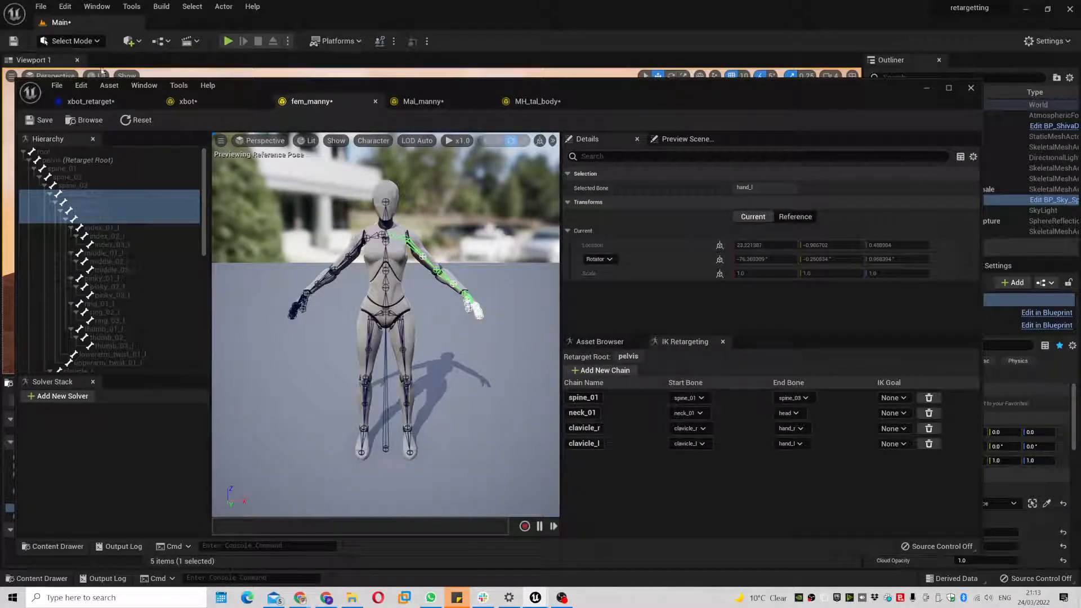
- Auto-map clavicle_l to LeftShoulder in xbot_retarget, then open the Mal_manny IK rig
{"action": "left_click", "coordinate": [91, 101]}
{"action": "left_click", "coordinate": [767, 367]}
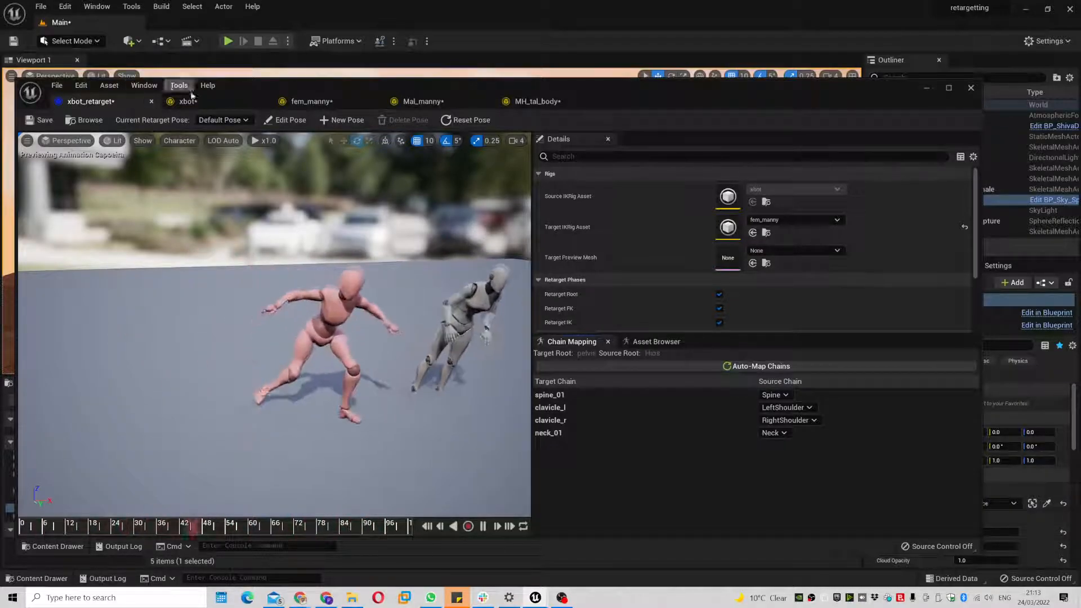
{"action": "left_click", "coordinate": [230, 104]}
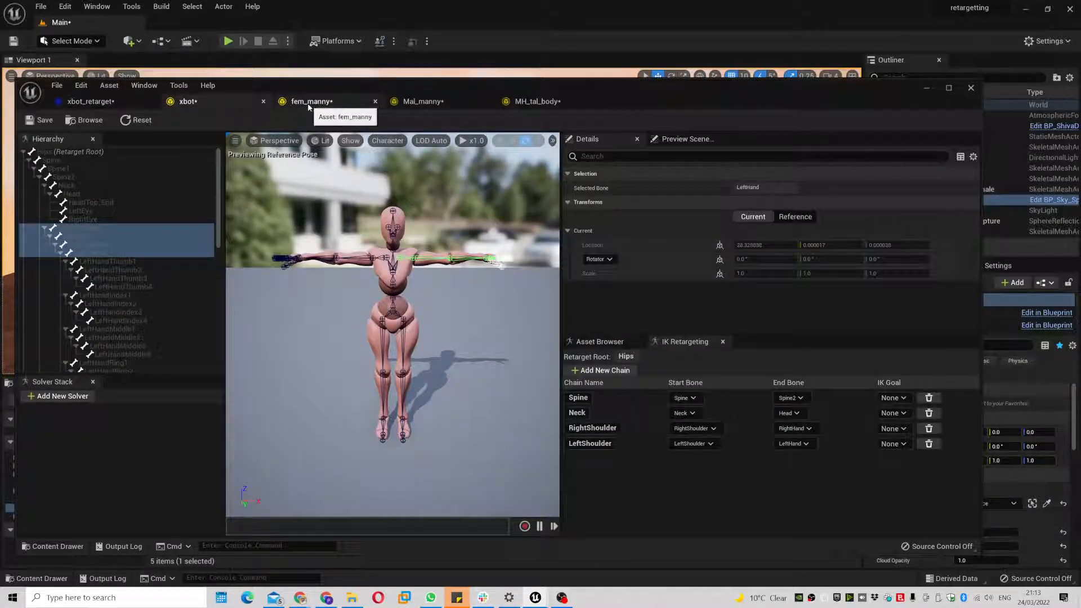
{"action": "left_click", "coordinate": [423, 102]}
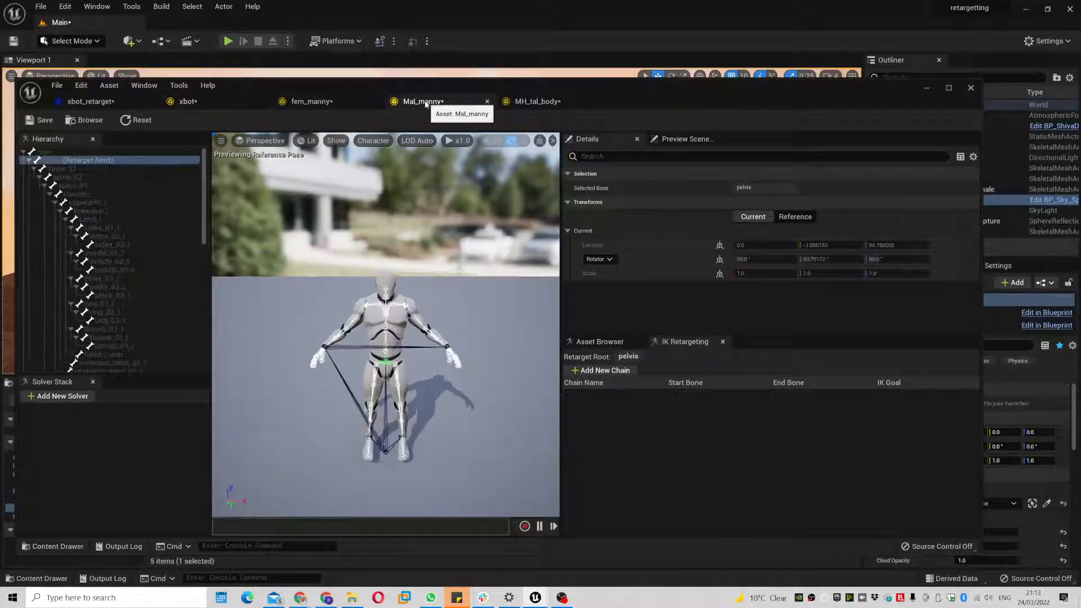
- Create a spine_01 retarget chain in Mal_manny from spine_01 through spine_03
{"action": "left_click", "coordinate": [86, 169]}
{"action": "left_click", "coordinate": [89, 177], "text": "ctrl"}
{"action": "left_click", "coordinate": [96, 184], "text": "ctrl"}
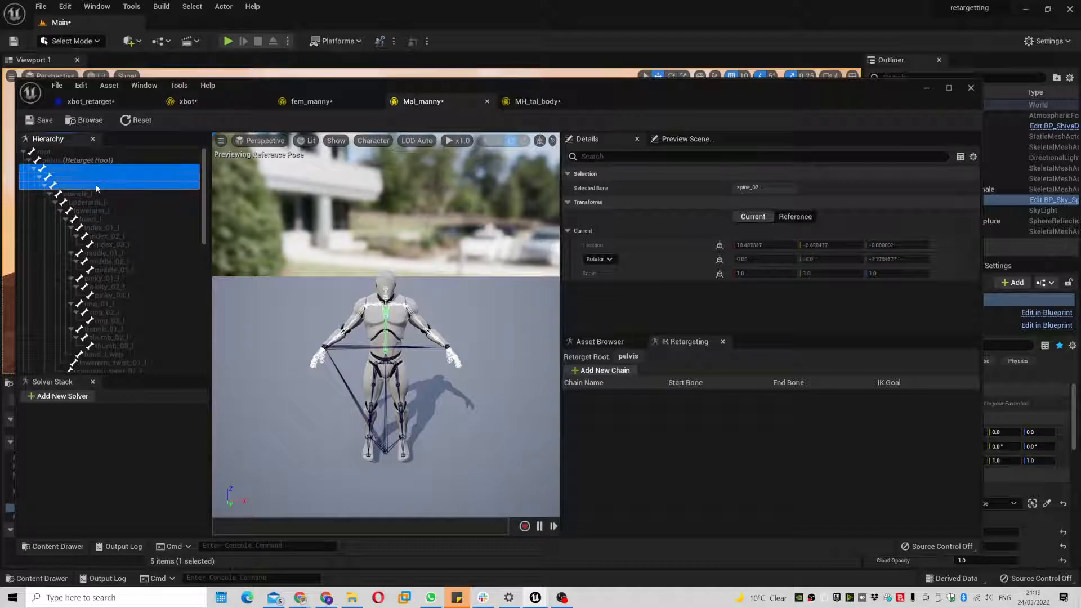
{"action": "right_click", "coordinate": [112, 188]}
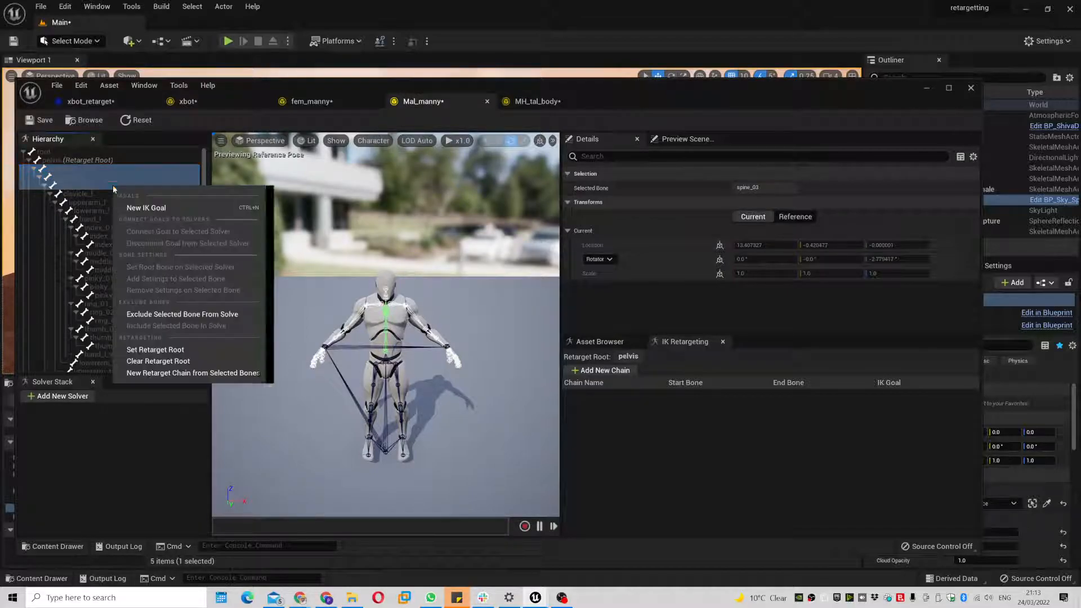
{"action": "left_click", "coordinate": [213, 373]}
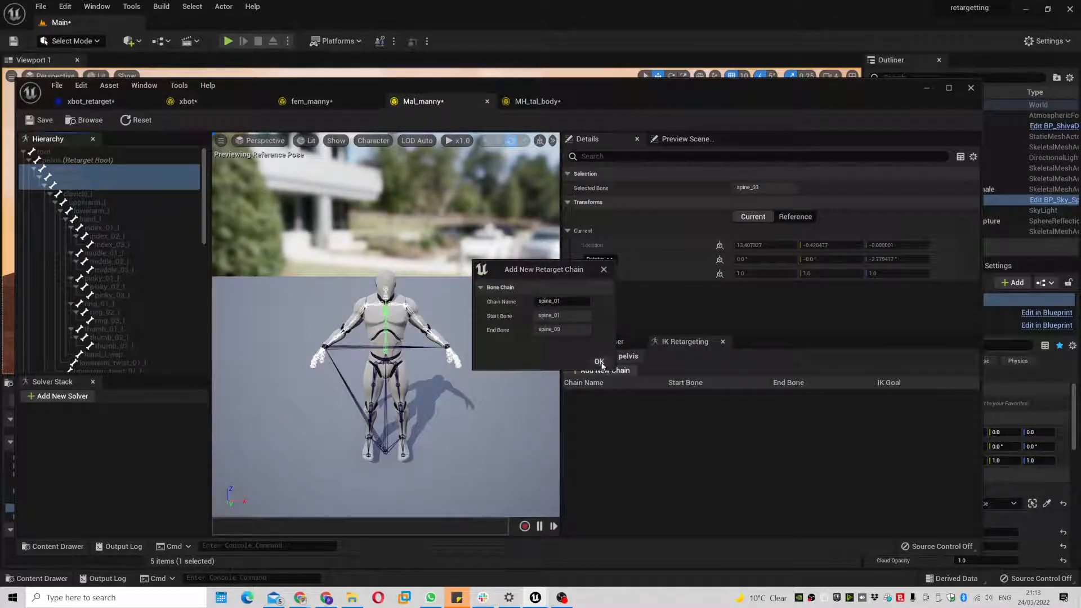
{"action": "left_click", "coordinate": [599, 361]}
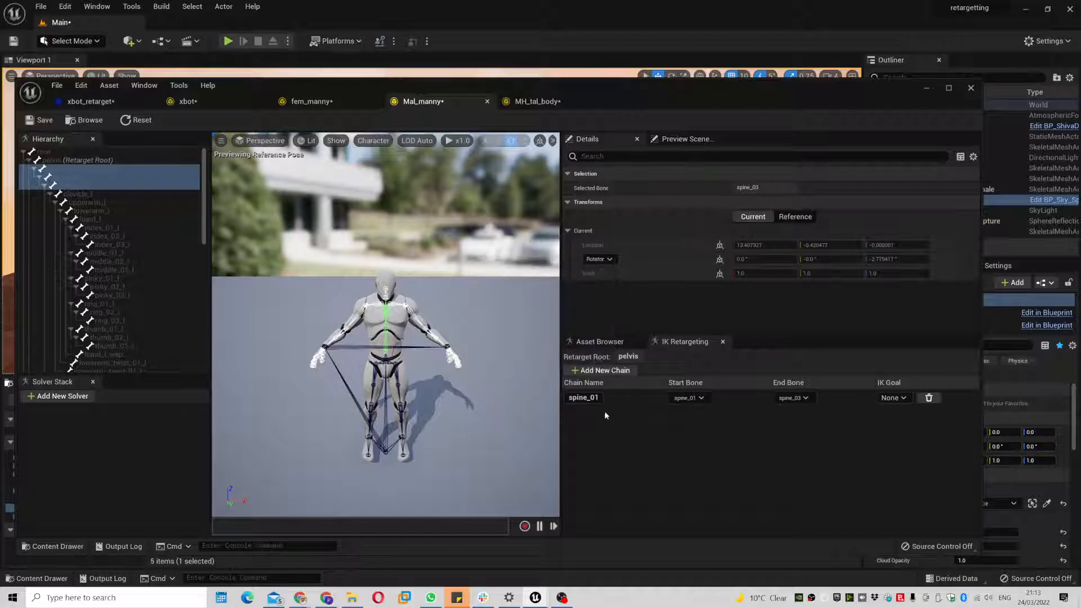
- Create a clavicle_l chain from clavicle_l down to hand_l
{"action": "left_click", "coordinate": [97, 196]}
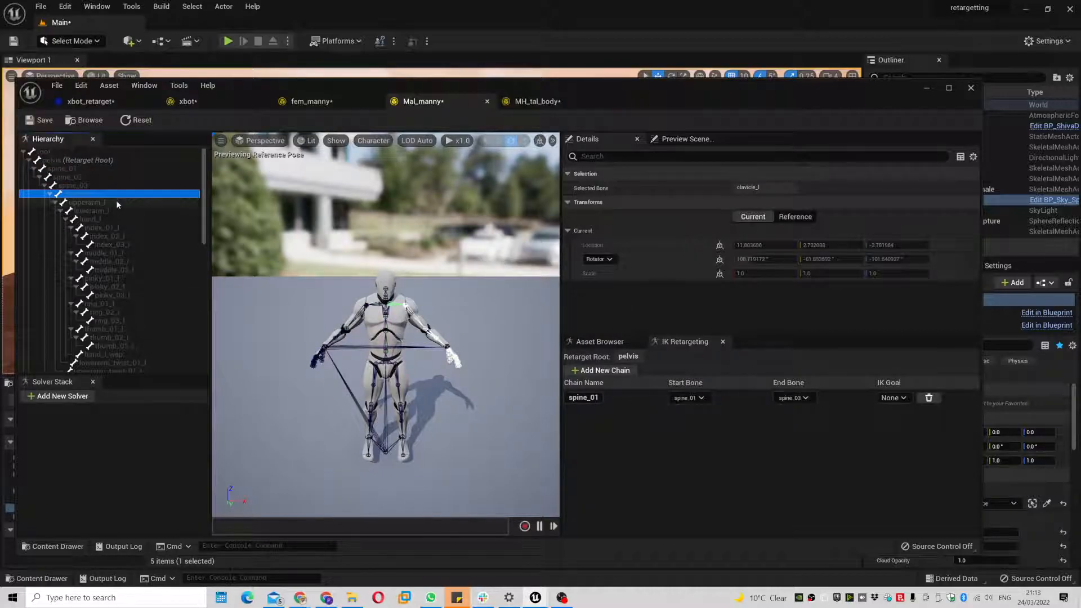
{"action": "left_click", "coordinate": [110, 220], "text": "shift"}
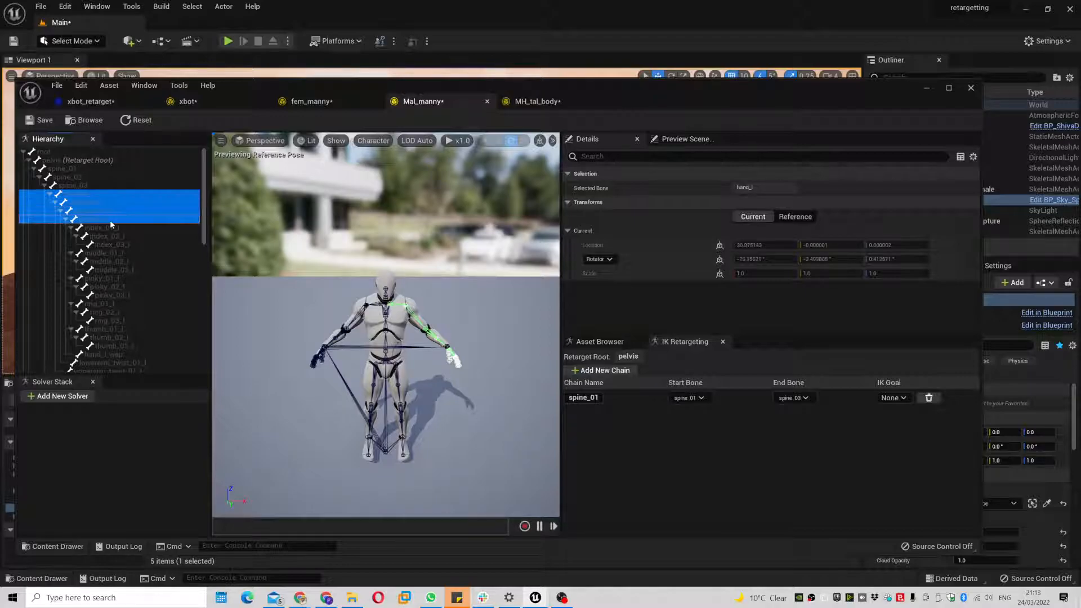
{"action": "right_click", "coordinate": [115, 223]}
{"action": "left_click", "coordinate": [225, 403]}
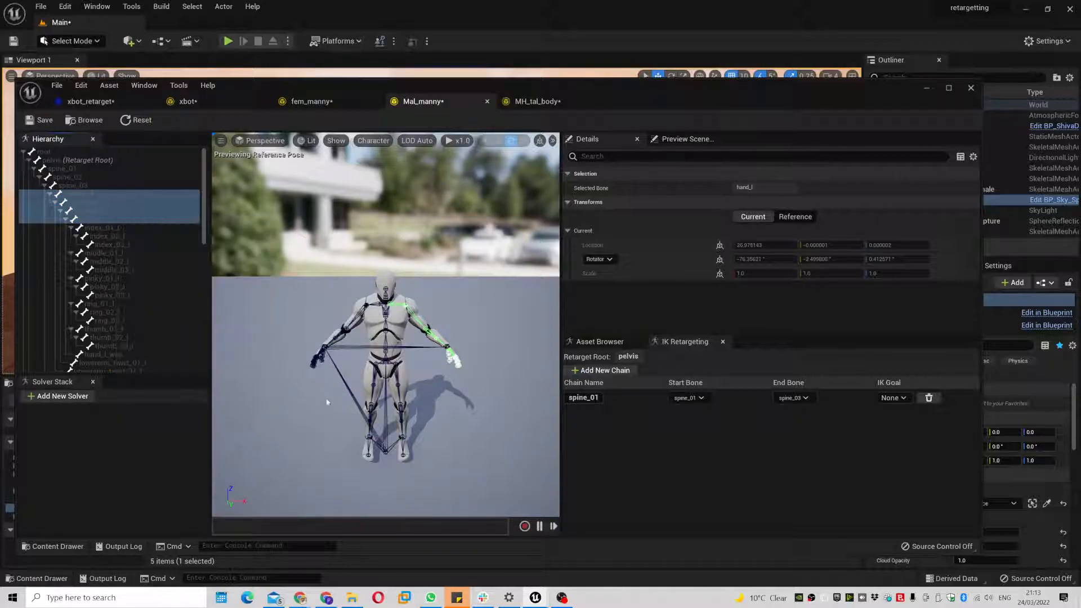
{"action": "left_click", "coordinate": [599, 362]}
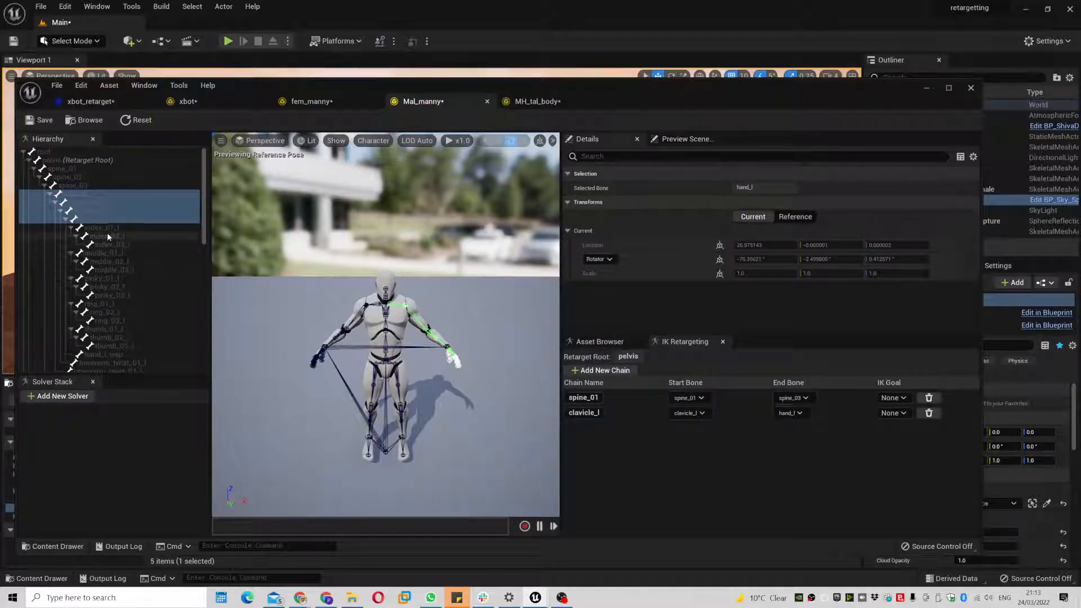
- Create a clavicle_r chain from clavicle_r down to hand_r
{"action": "left_click", "coordinate": [375, 305]}
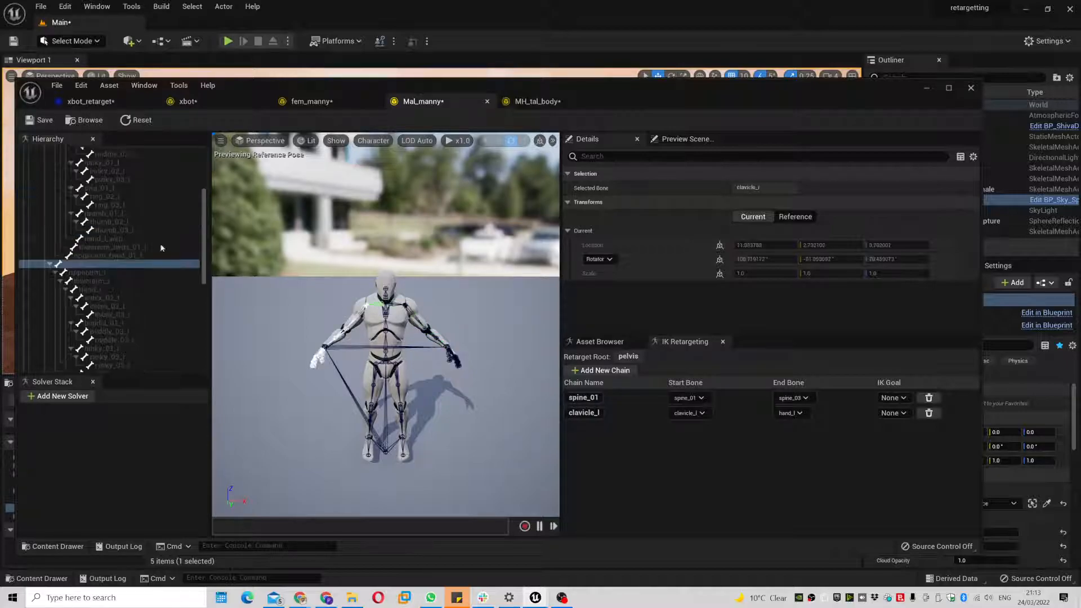
{"action": "left_click_drag", "start_coordinate": [100, 274], "coordinate": [121, 286]}
{"action": "right_click", "coordinate": [121, 286]}
{"action": "left_click", "coordinate": [191, 469]}
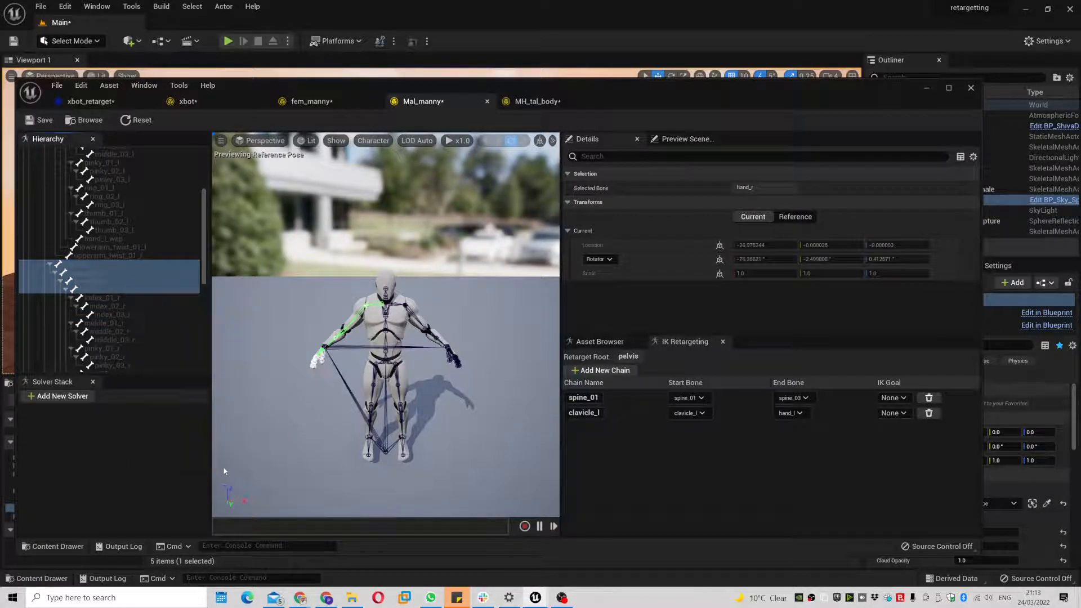
{"action": "left_click", "coordinate": [598, 360]}
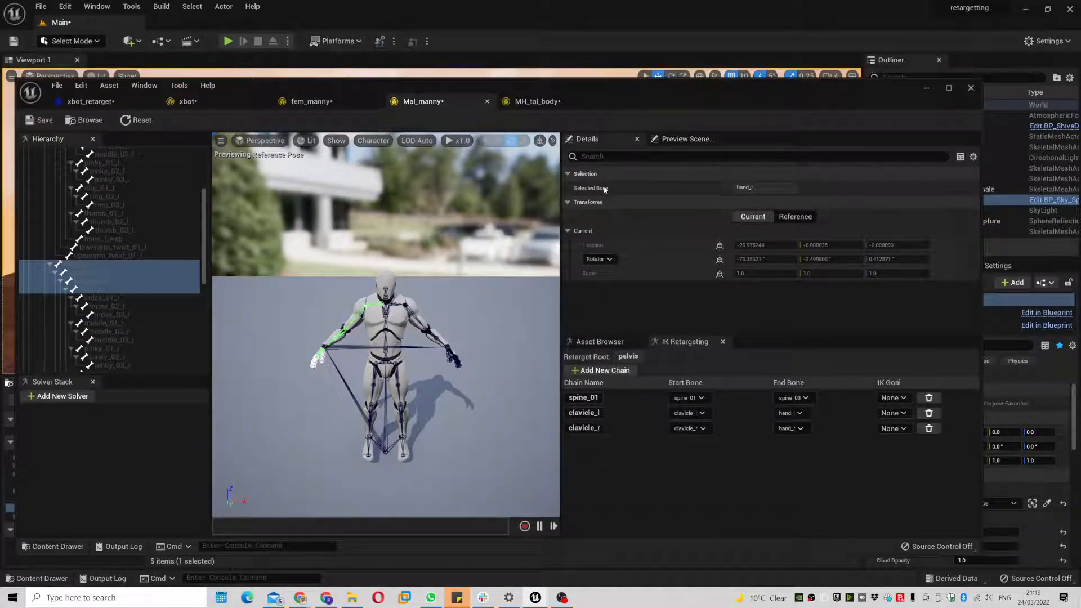
- Set xbot_retarget's Target IKRig Asset to Mal_manny and play the Capoeira animation
{"action": "left_click", "coordinate": [90, 101]}
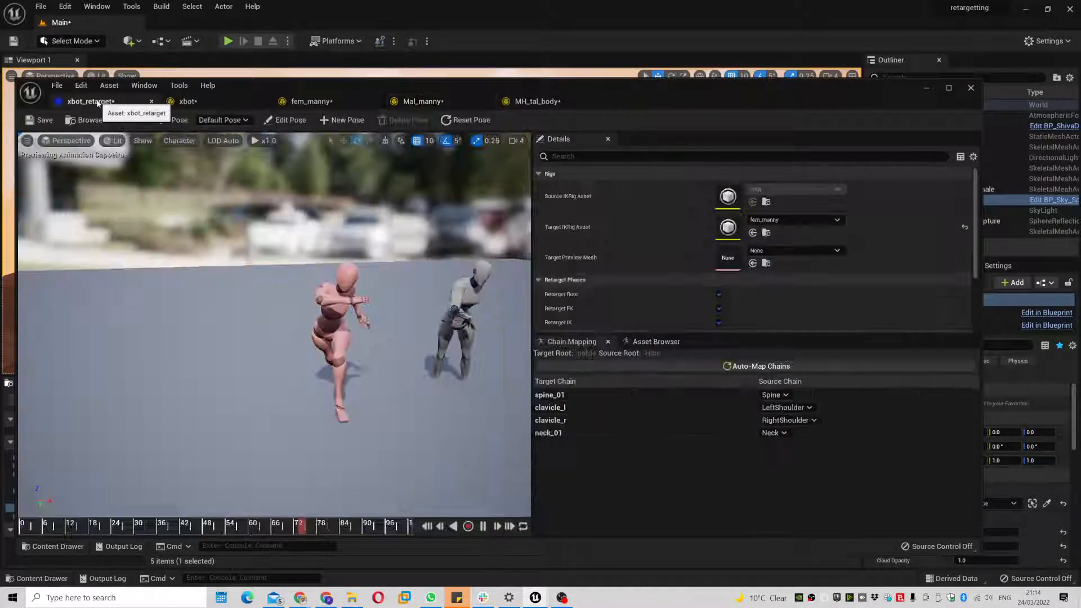
{"action": "left_click", "coordinate": [821, 220]}
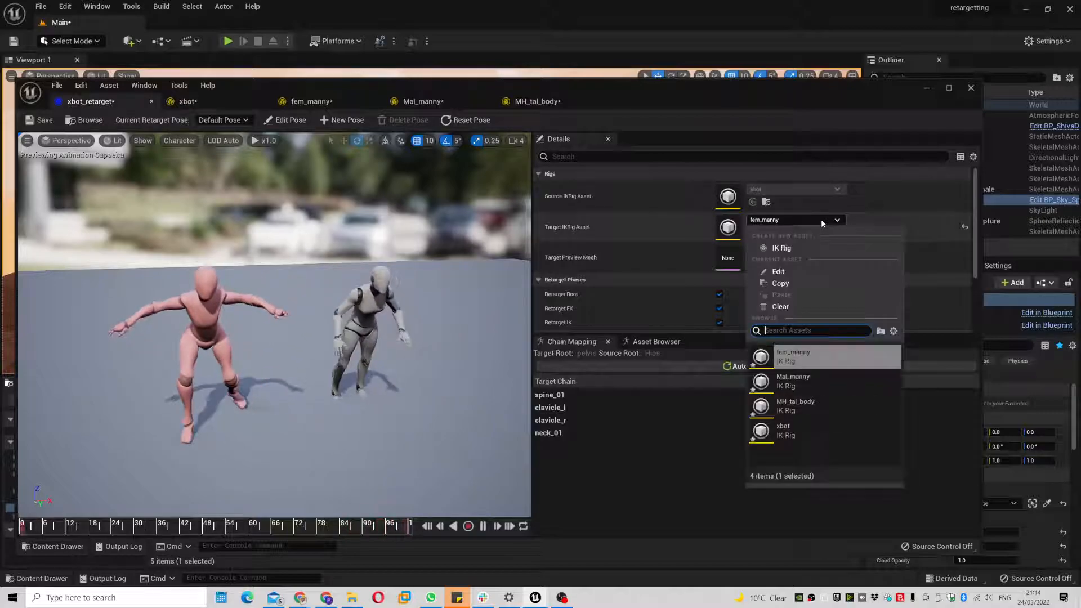
{"action": "left_click", "coordinate": [824, 387]}
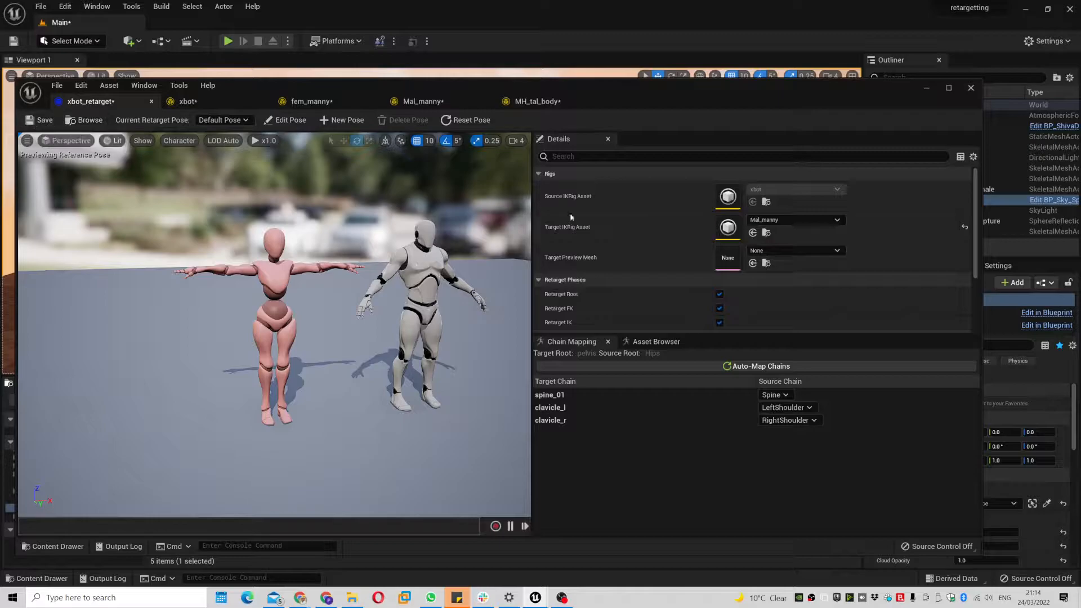
{"action": "left_click", "coordinate": [656, 341]}
{"action": "left_click", "coordinate": [575, 403]}
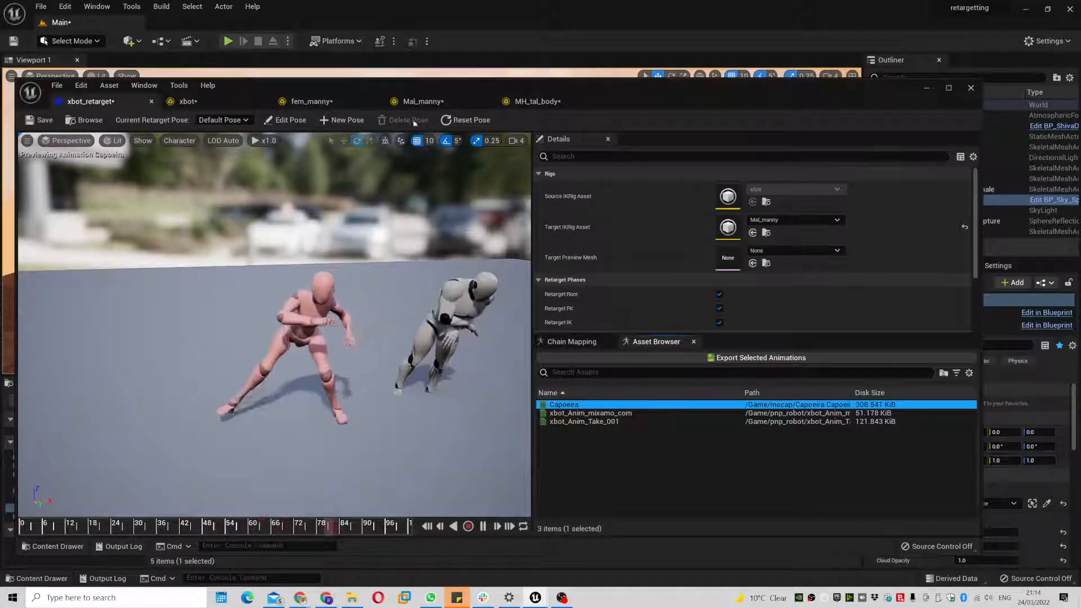
- In MH_tal_body, create a spine_01 retarget chain spanning spine_01 to spine_05
{"action": "left_click", "coordinate": [537, 101]}
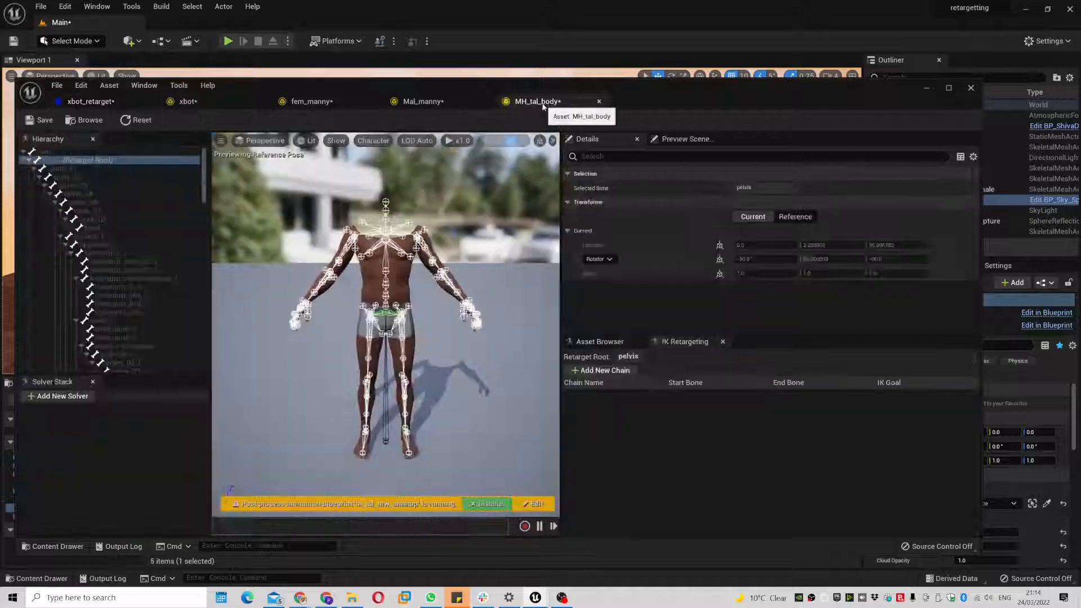
{"action": "left_click", "coordinate": [99, 179], "text": "ctrl"}
{"action": "left_click", "coordinate": [102, 187], "text": "ctrl"}
{"action": "left_click", "coordinate": [105, 195], "text": "ctrl"}
{"action": "left_click", "coordinate": [109, 202], "text": "ctrl"}
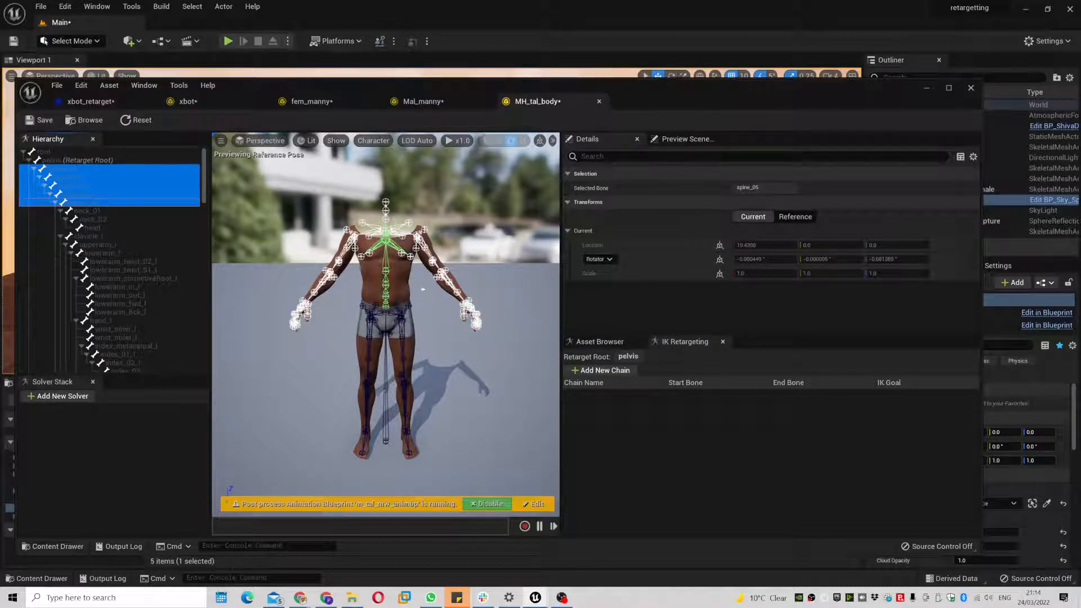
{"action": "left_click_drag", "start_coordinate": [428, 298], "coordinate": [484, 301], "text": "alt"}
{"action": "scroll", "coordinate": [429, 298], "scroll_direction": "up", "scroll_amount": 5}
{"action": "middle_click_drag", "start_coordinate": [429, 298], "coordinate": [413, 259]}
{"action": "middle_click_drag", "start_coordinate": [411, 337], "coordinate": [390, 278]}
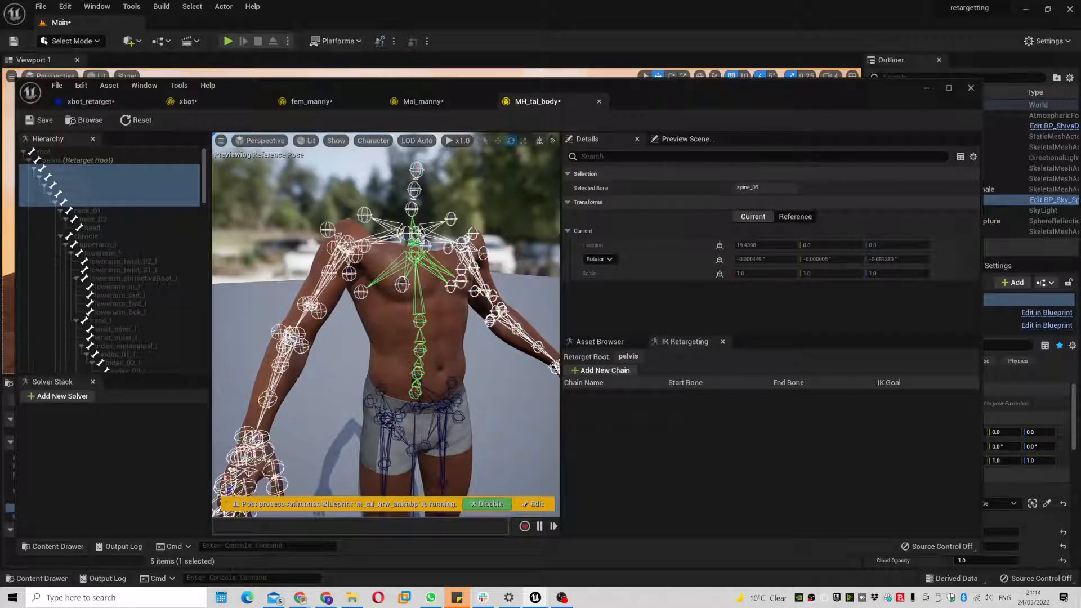
{"action": "right_click", "coordinate": [82, 195]}
{"action": "left_click", "coordinate": [169, 379]}
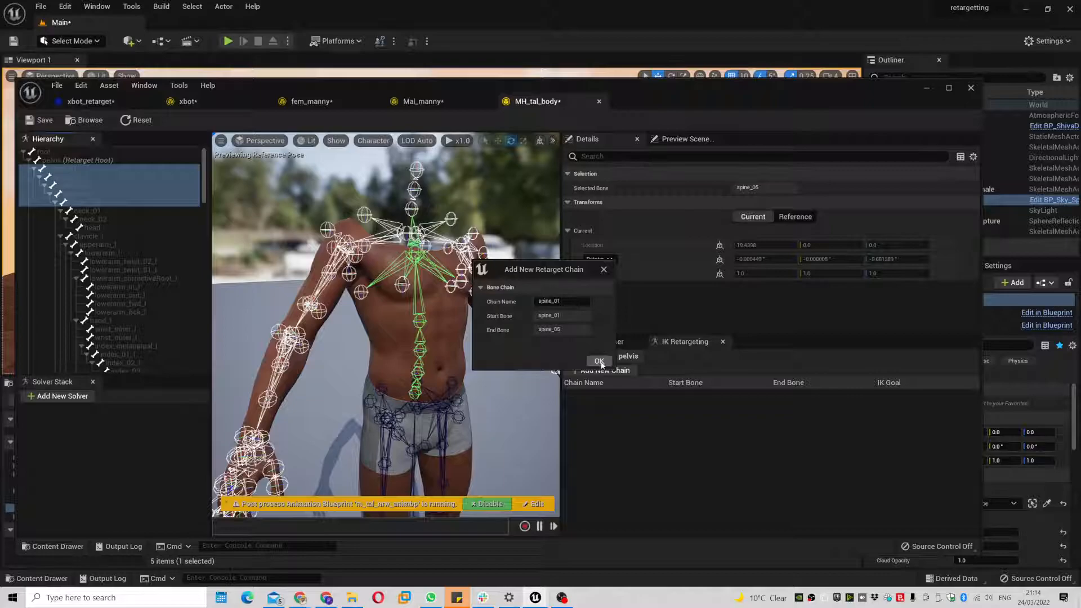
{"action": "left_click", "coordinate": [599, 361]}
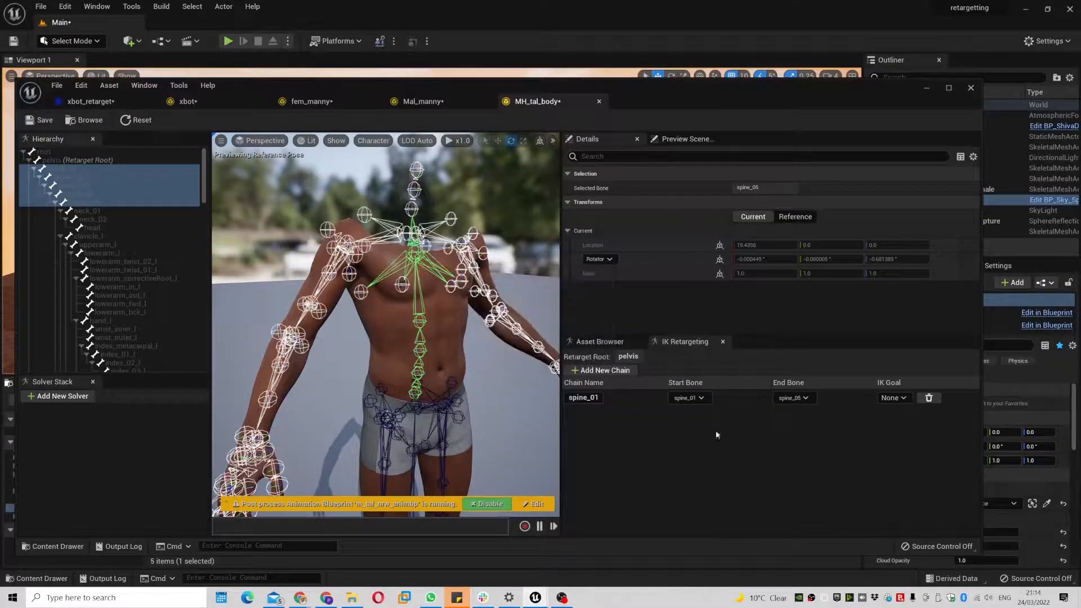
- Add a neck_01 retarget chain running from neck_01 through neck_02 to head
{"action": "left_click", "coordinate": [91, 212]}
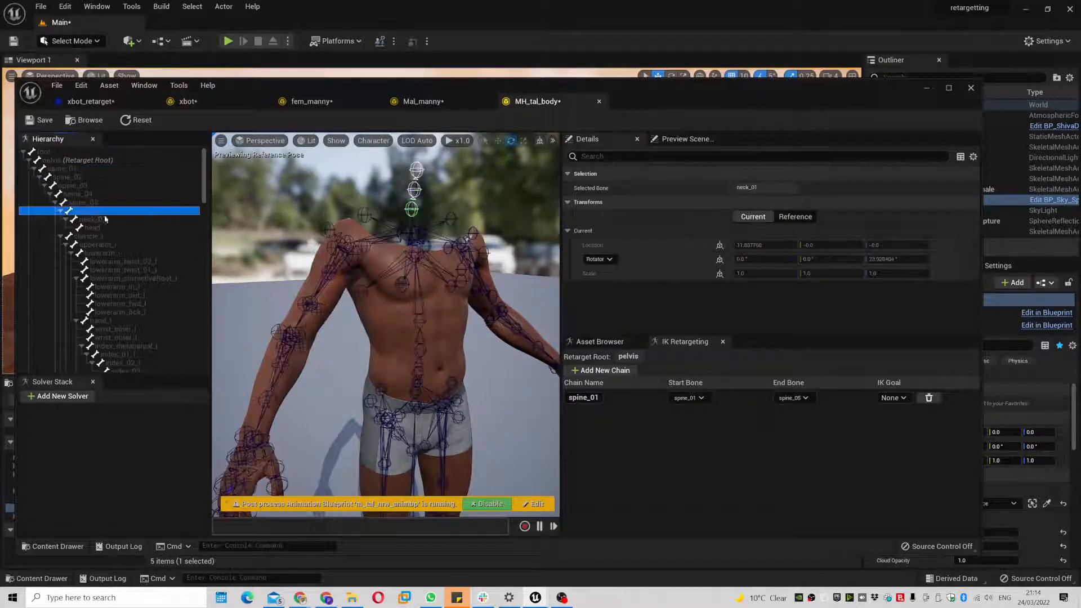
{"action": "left_click", "coordinate": [119, 218]}
{"action": "left_click", "coordinate": [123, 219], "text": "shift"}
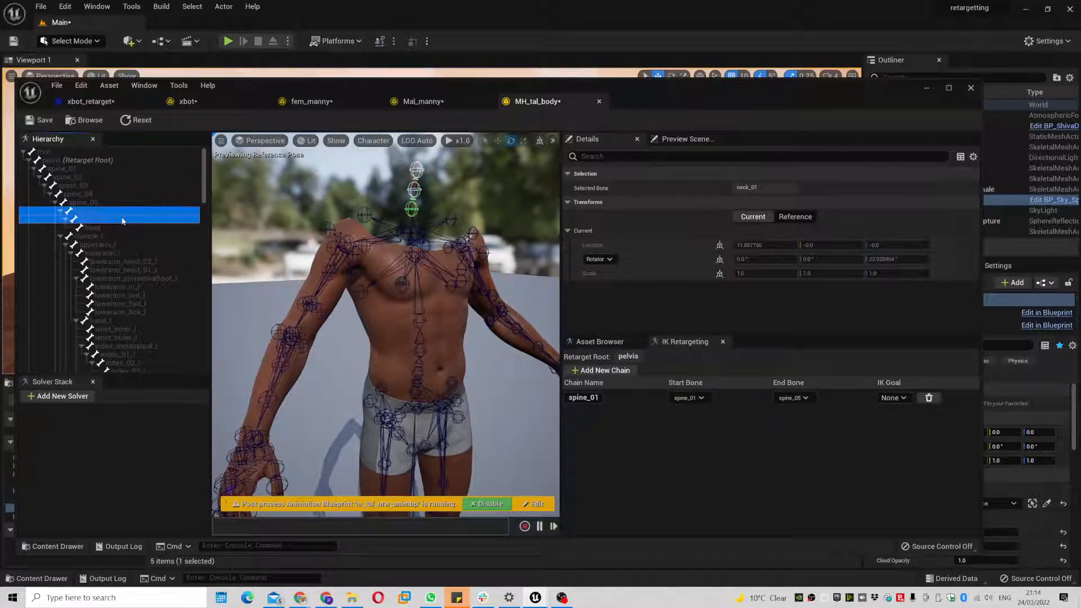
{"action": "left_click", "coordinate": [113, 229]}
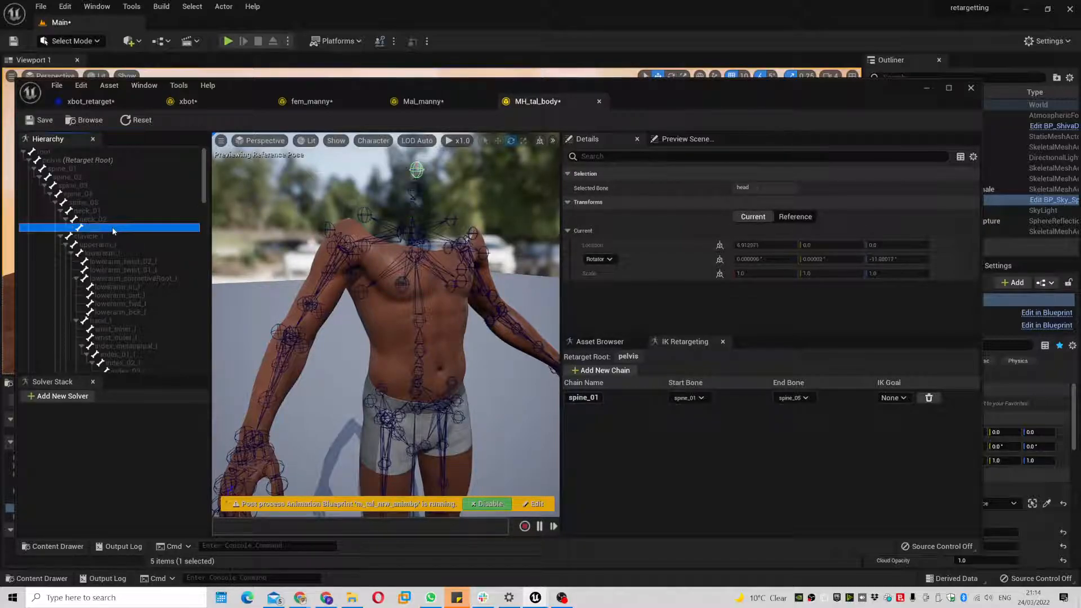
{"action": "left_click", "coordinate": [113, 212]}
{"action": "left_click", "coordinate": [113, 218], "text": "shift"}
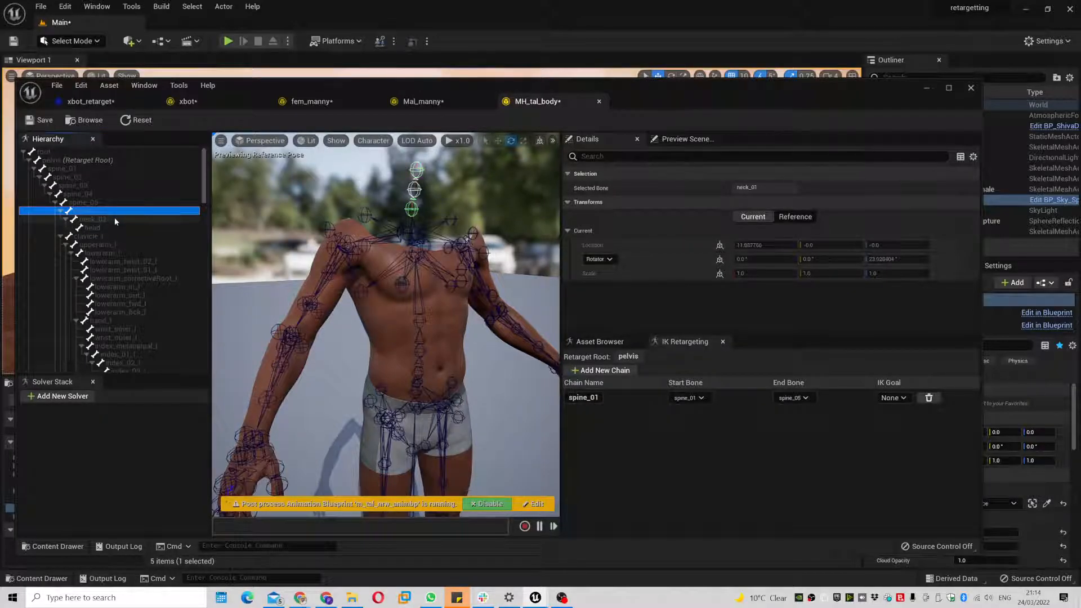
{"action": "left_click", "coordinate": [113, 227], "text": "shift"}
{"action": "right_click", "coordinate": [125, 226]}
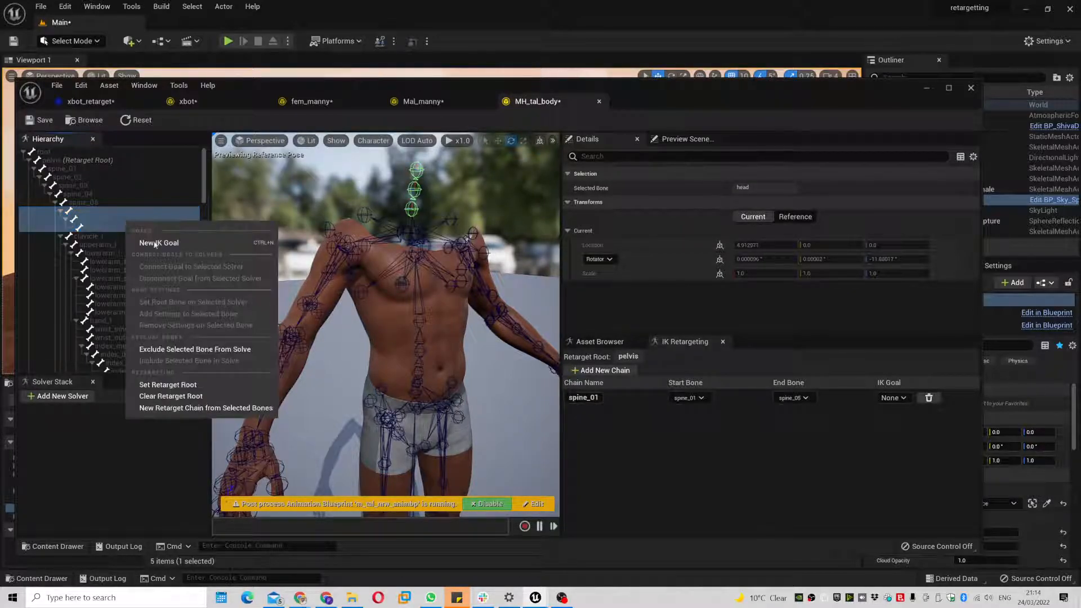
{"action": "left_click", "coordinate": [197, 408]}
{"action": "left_click", "coordinate": [600, 361]}
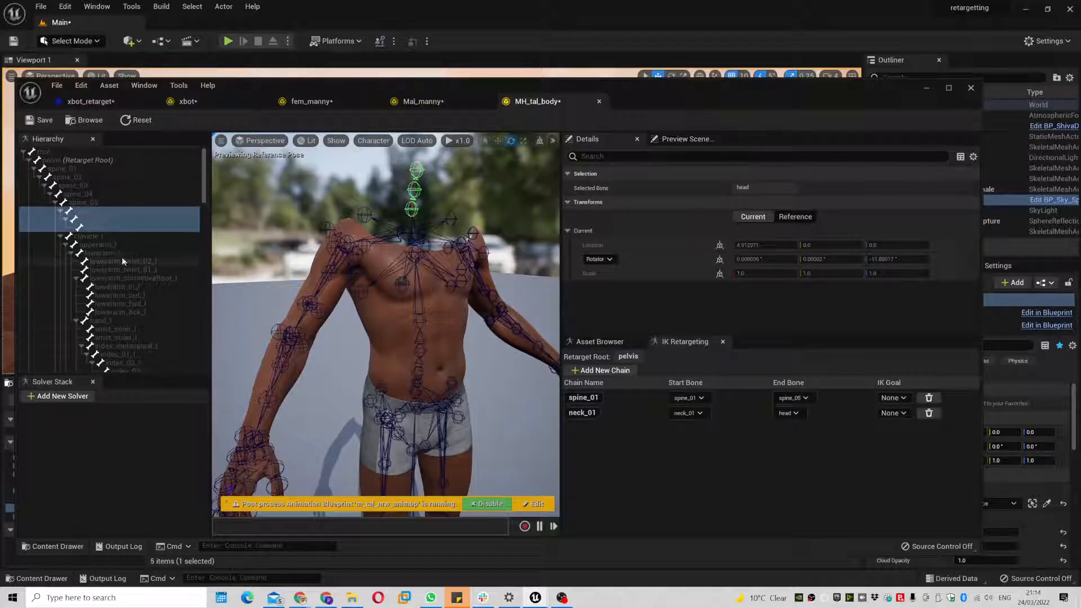
{"action": "left_click", "coordinate": [113, 235]}
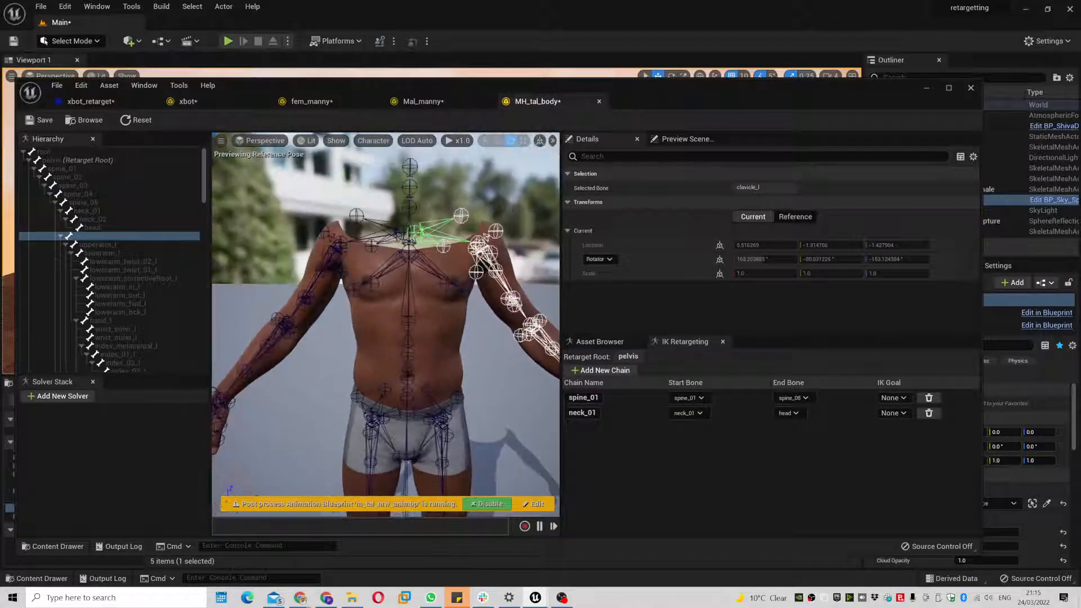
- Create a clavicle_l retarget chain from clavicle_l down to hand_l
{"action": "scroll", "coordinate": [483, 263], "scroll_direction": "down", "scroll_amount": 3}
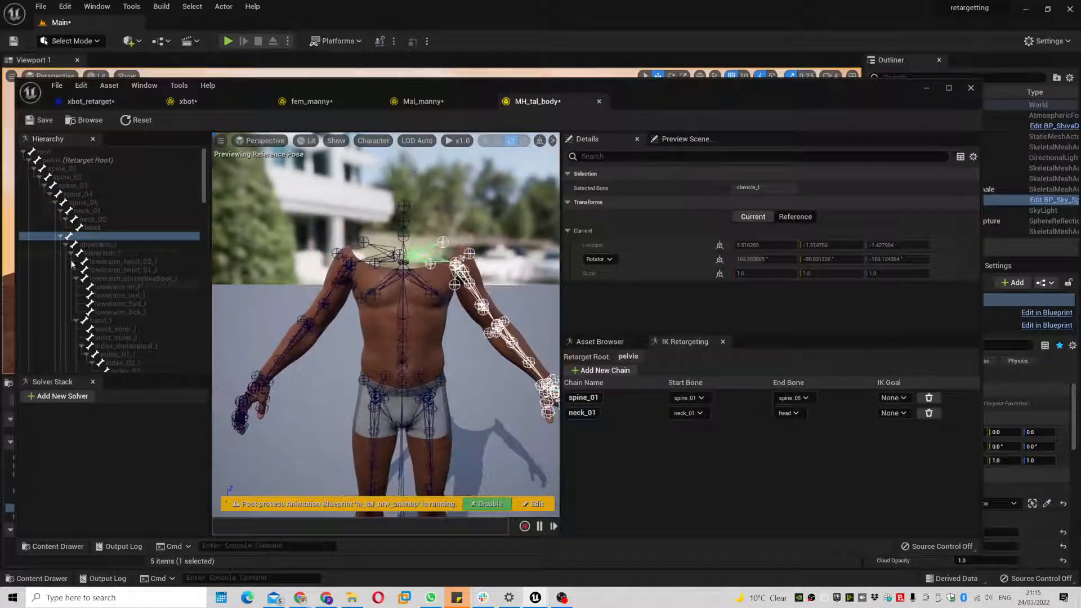
{"action": "left_click", "coordinate": [130, 245], "text": "shift"}
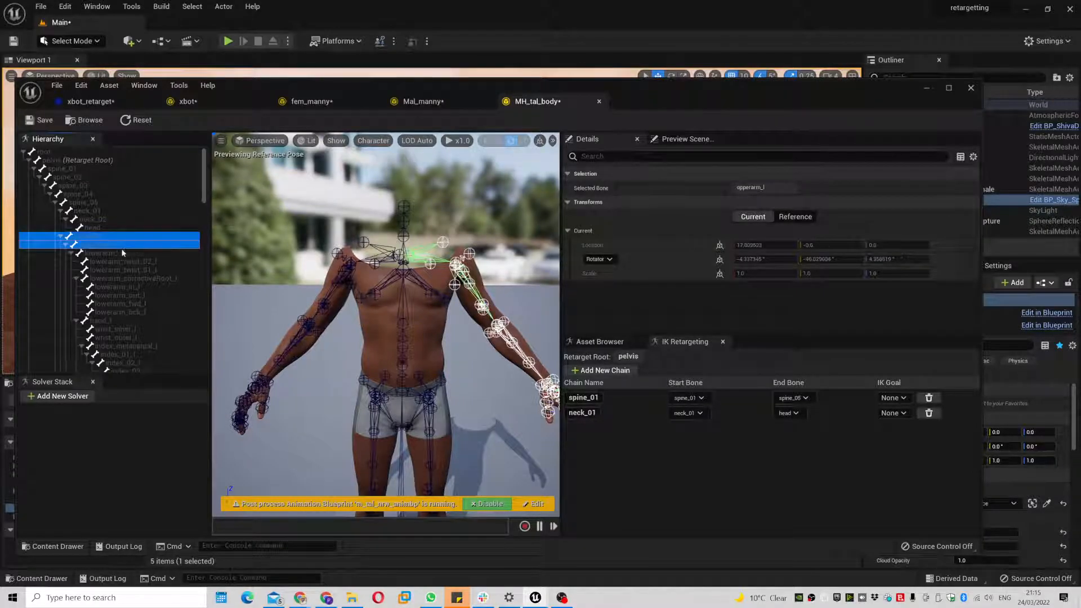
{"action": "left_click", "coordinate": [127, 253], "text": "shift"}
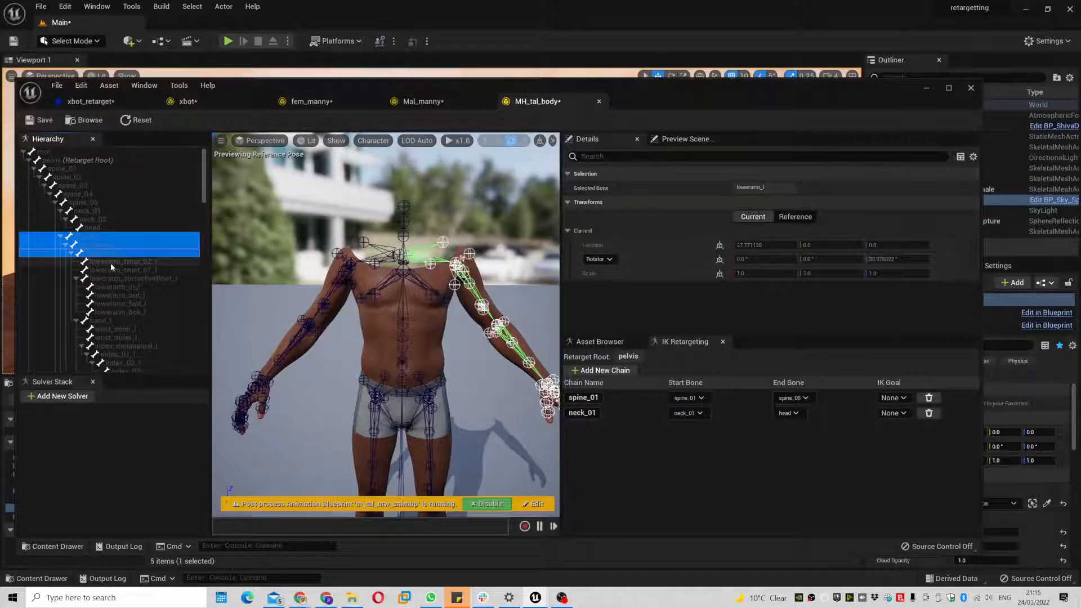
{"action": "left_click", "coordinate": [126, 320], "text": "ctrl"}
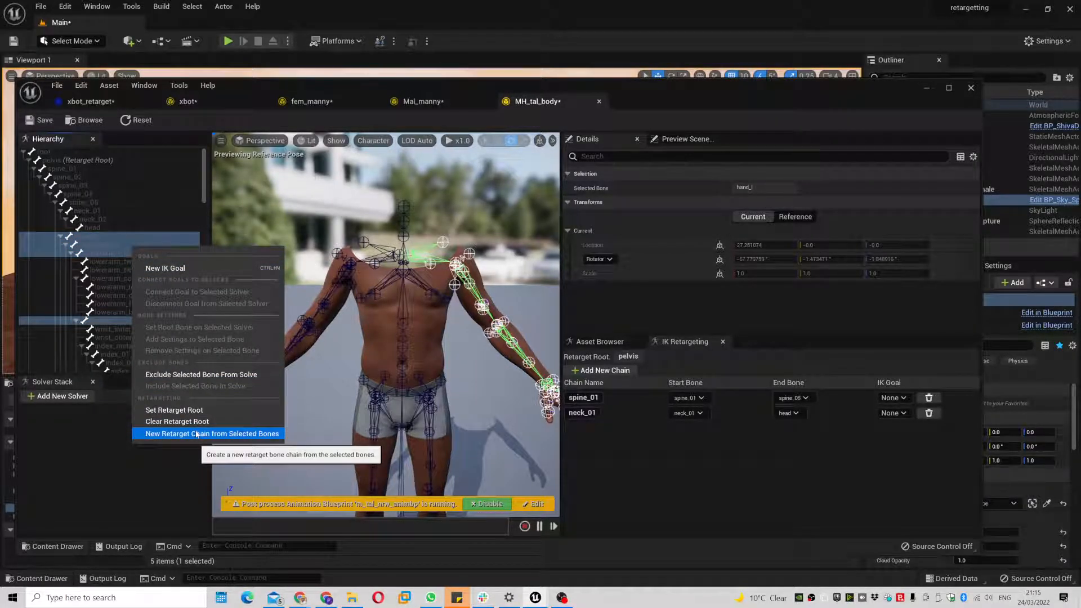
{"action": "left_click", "coordinate": [197, 434]}
{"action": "left_click", "coordinate": [598, 361]}
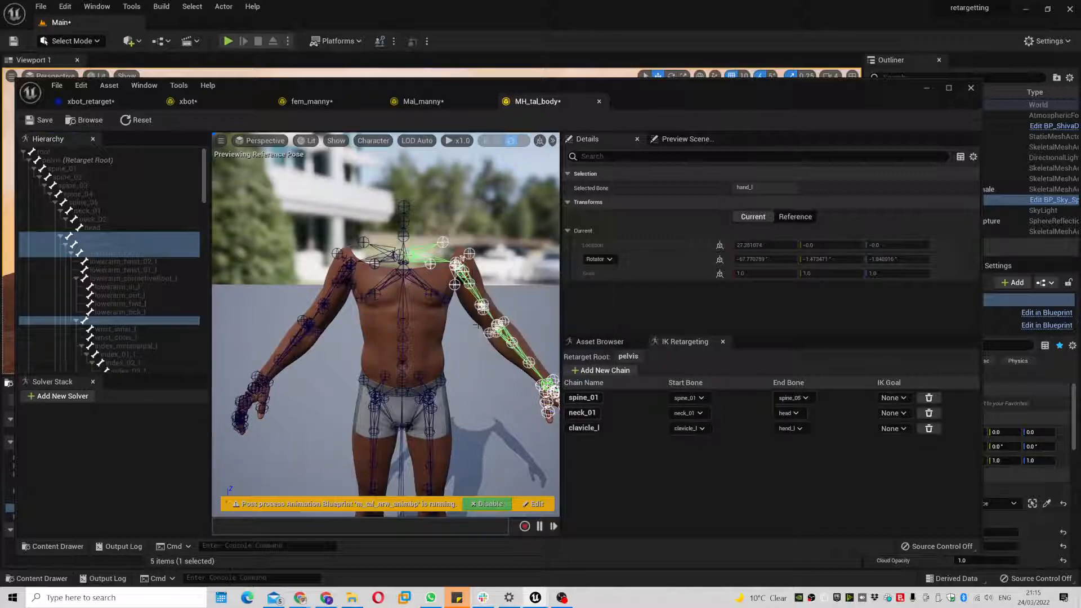
- Create a clavicle_r retarget chain from clavicle_r down to hand_r
{"action": "left_click", "coordinate": [365, 259]}
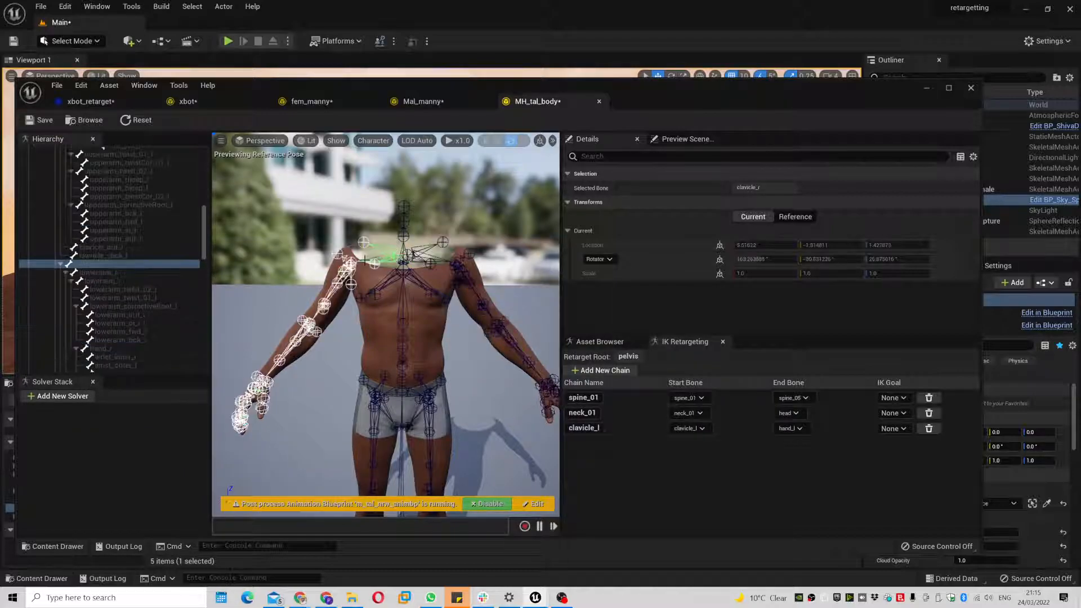
{"action": "left_click", "coordinate": [127, 270], "text": "shift"}
{"action": "left_click", "coordinate": [128, 279], "text": "shift"}
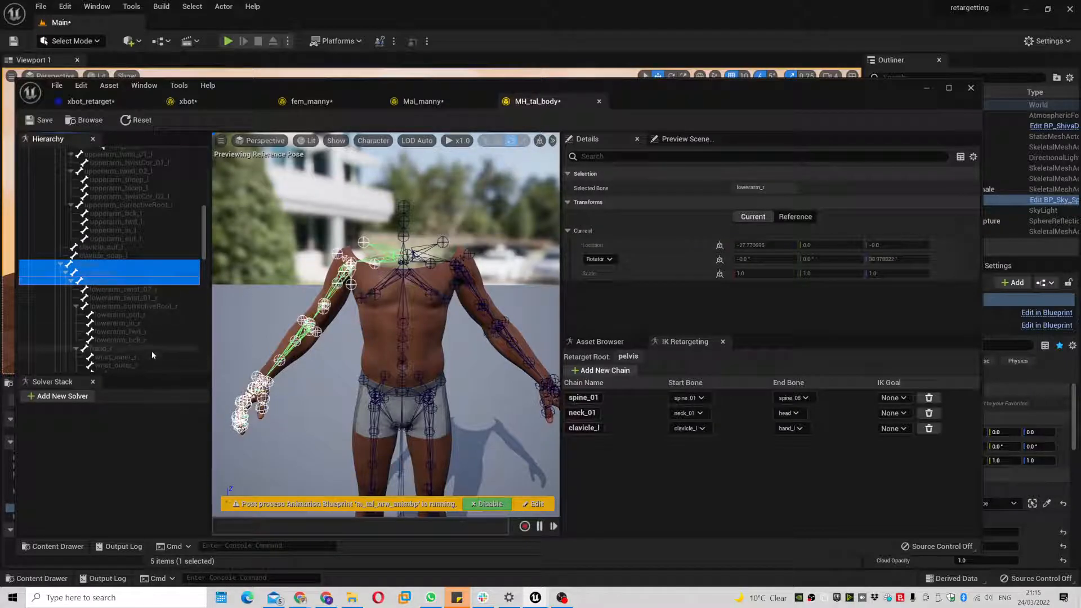
{"action": "left_click", "coordinate": [151, 350], "text": "ctrl"}
{"action": "right_click", "coordinate": [150, 350]}
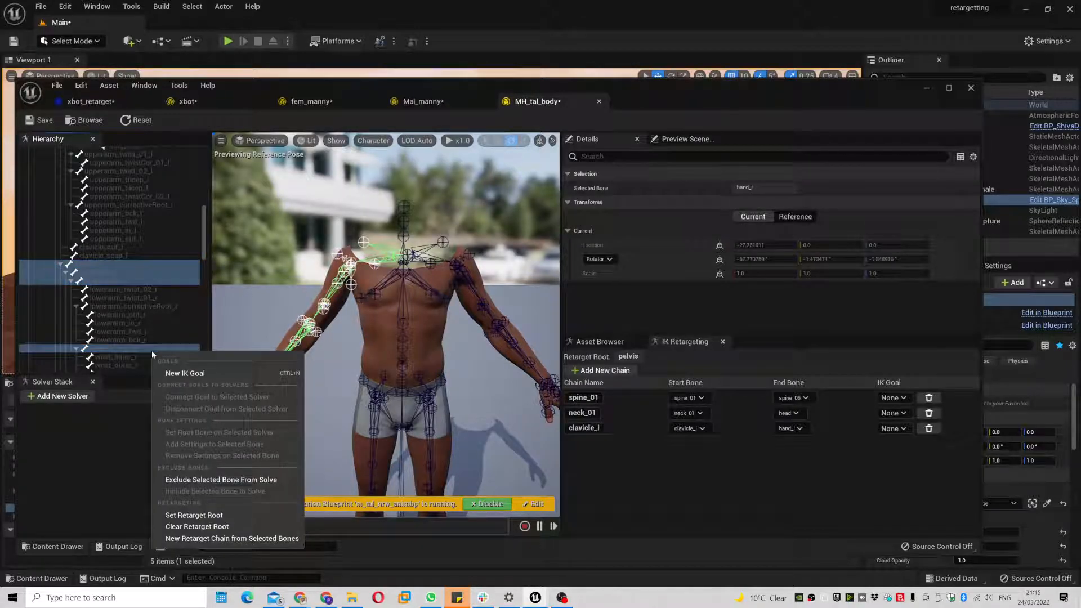
{"action": "left_click", "coordinate": [225, 539]}
{"action": "left_click", "coordinate": [599, 361]}
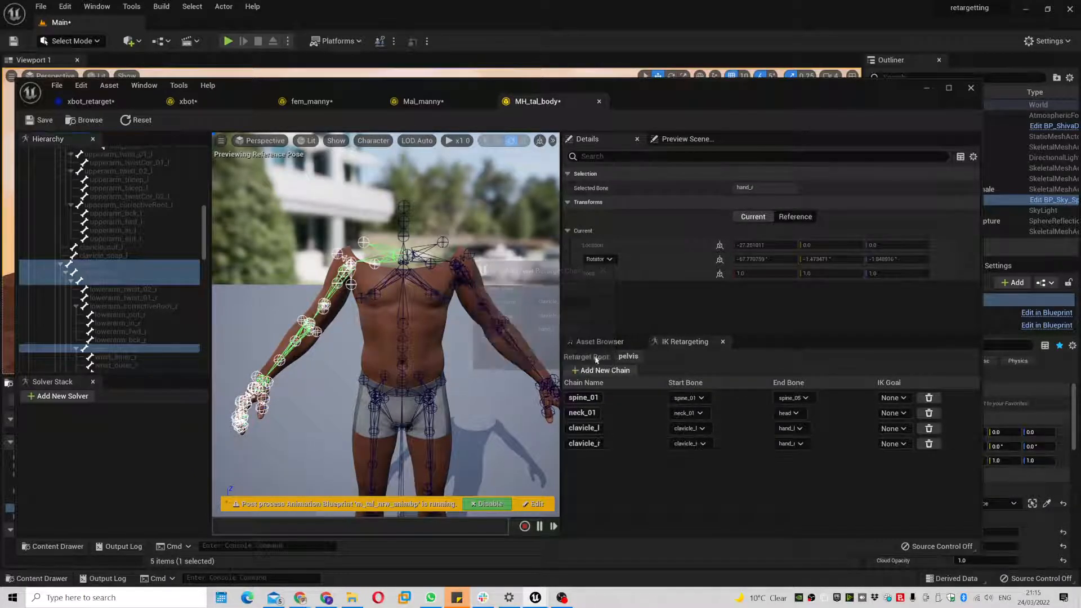
{"action": "left_click", "coordinate": [90, 101]}
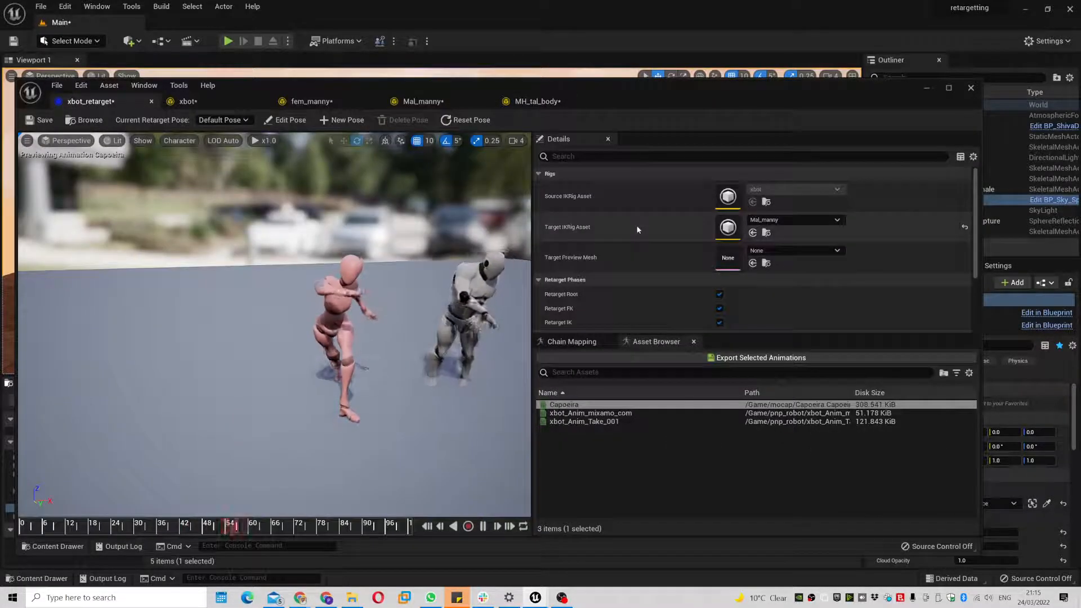
- Make MH_tal_body the target IK rig and preview Capoeira on it
{"action": "left_click", "coordinate": [823, 219]}
{"action": "left_click", "coordinate": [821, 412]}
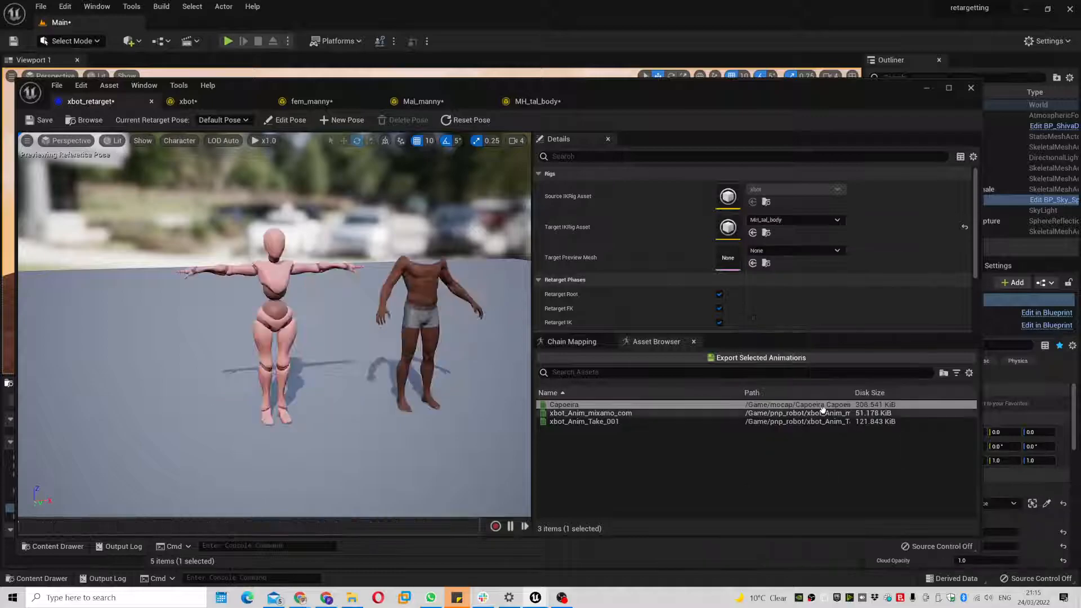
{"action": "left_click", "coordinate": [660, 403]}
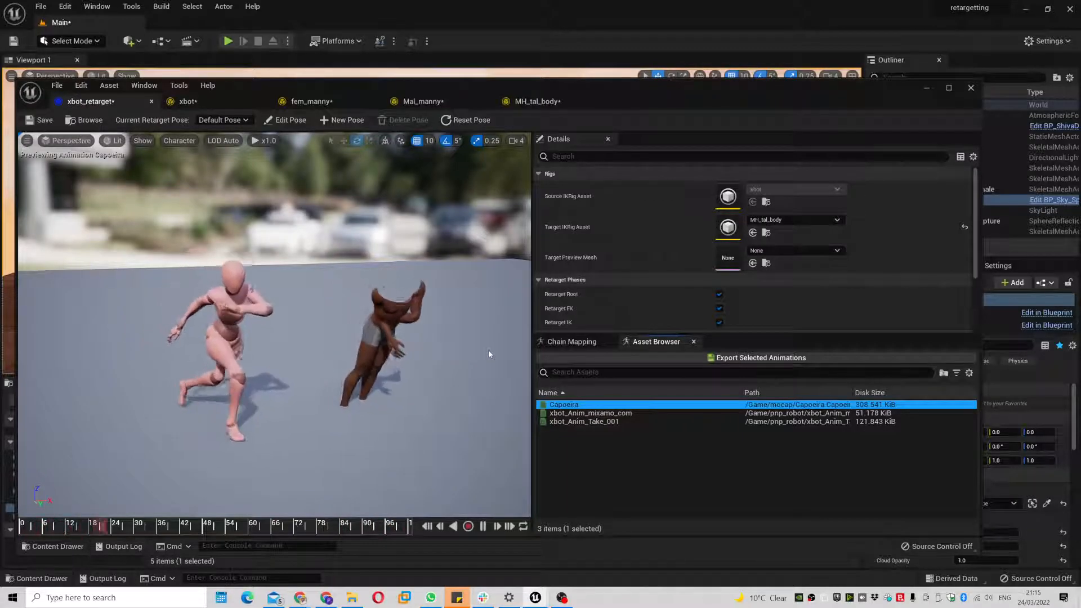
- Switch the target via fem_manny to Mal_manny, replay Capoeira, then select the xbot rig's Hips root
{"action": "left_click", "coordinate": [822, 220]}
{"action": "left_click", "coordinate": [835, 361]}
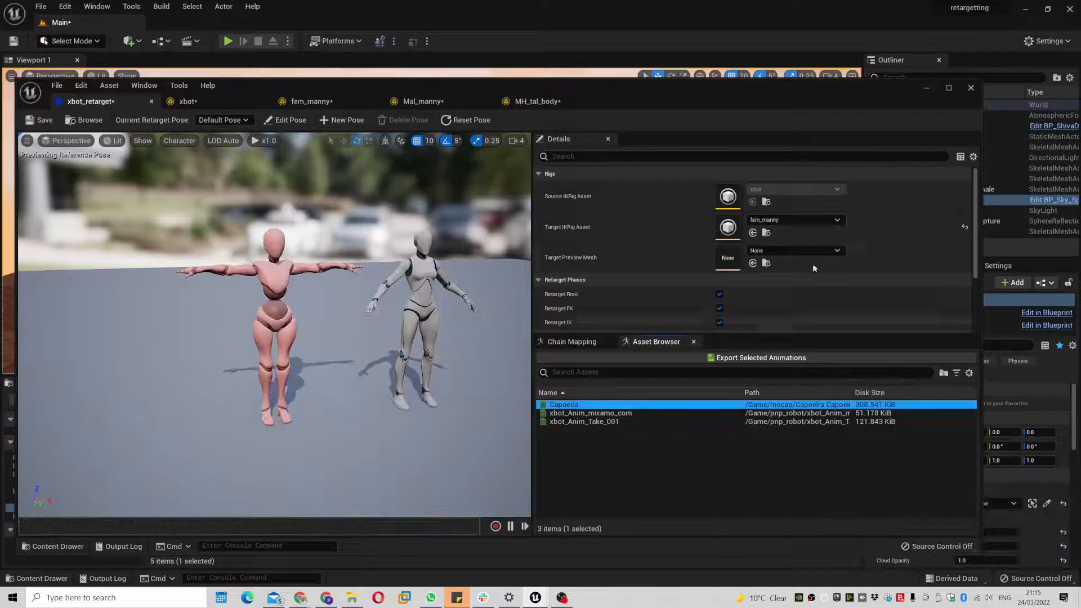
{"action": "left_click", "coordinate": [814, 220]}
{"action": "left_click", "coordinate": [811, 384]}
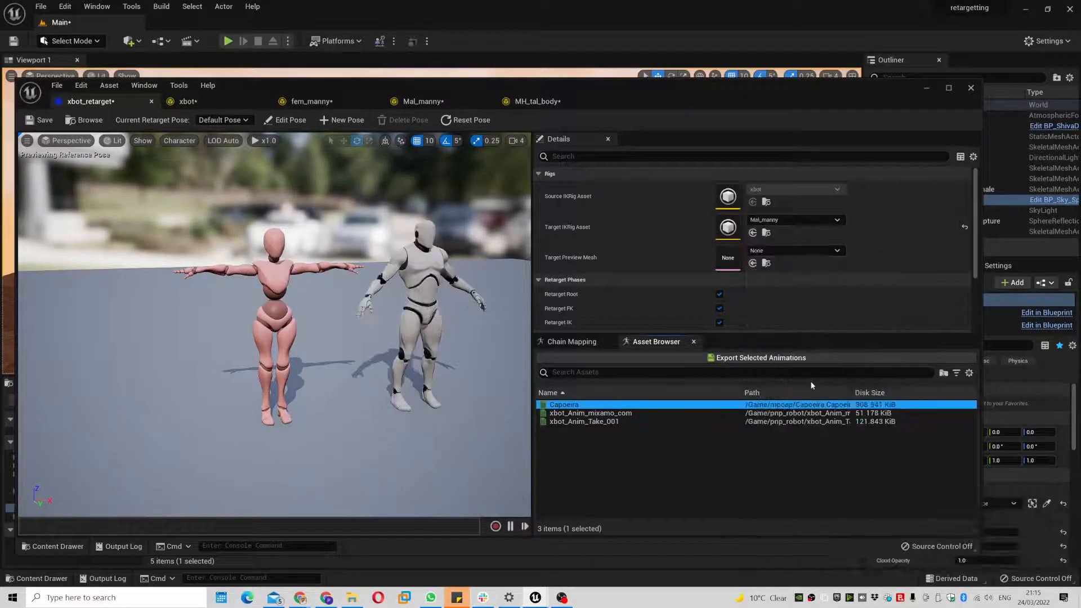
{"action": "double_click", "coordinate": [639, 404]}
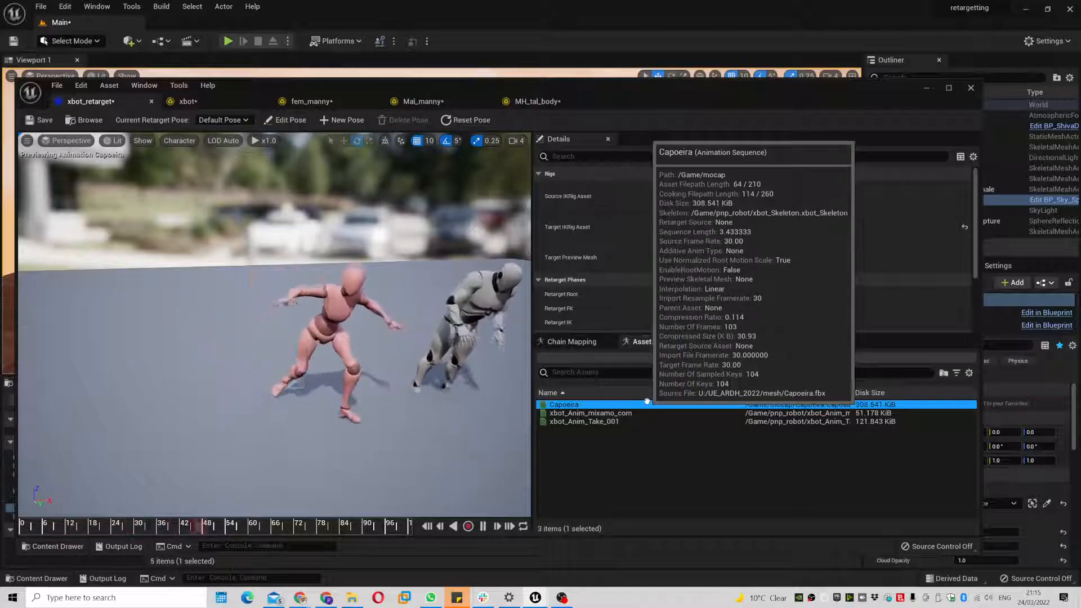
{"action": "left_click", "coordinate": [204, 102]}
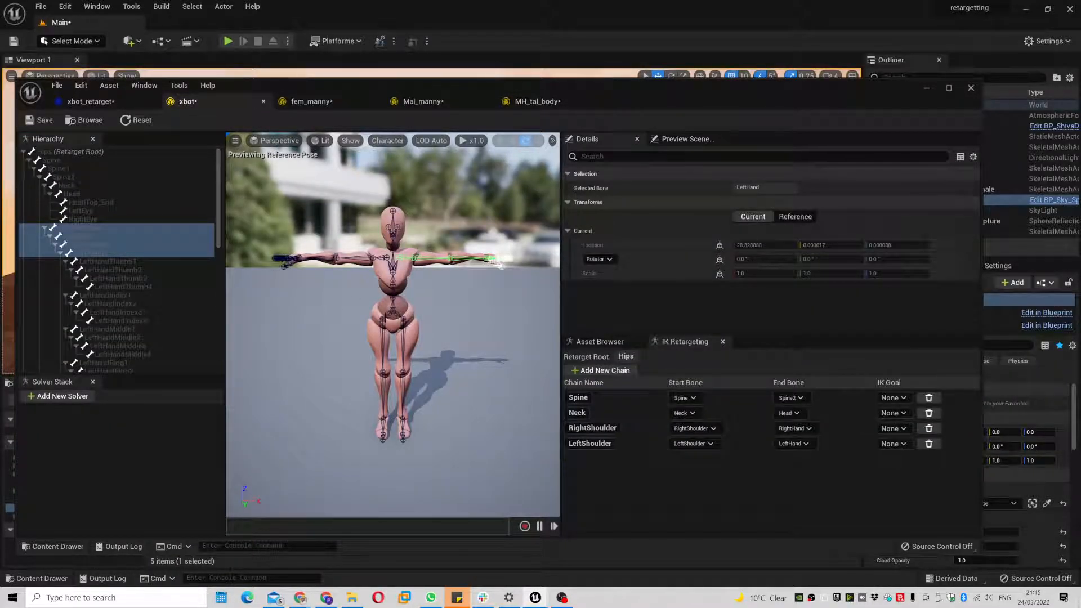
{"action": "left_click", "coordinate": [381, 328]}
- Add a RightUpLeg retarget chain down to RightToe_End in the xbot IK rig
{"action": "left_click", "coordinate": [383, 323]}
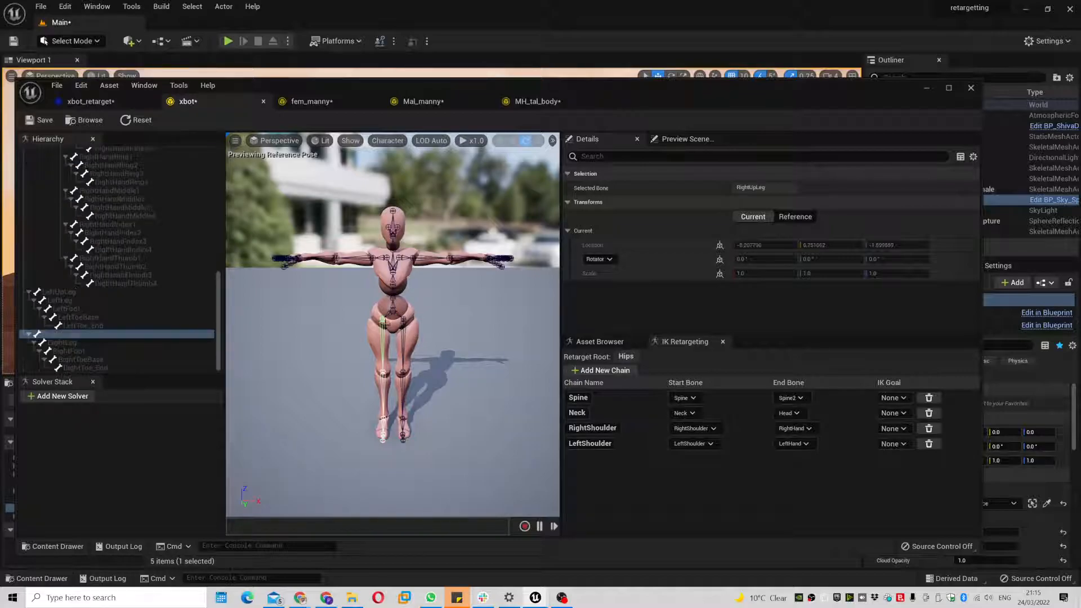
{"action": "left_click", "coordinate": [90, 343], "text": "shift"}
{"action": "left_click", "coordinate": [95, 350], "text": "shift"}
{"action": "left_click", "coordinate": [112, 359], "text": "shift"}
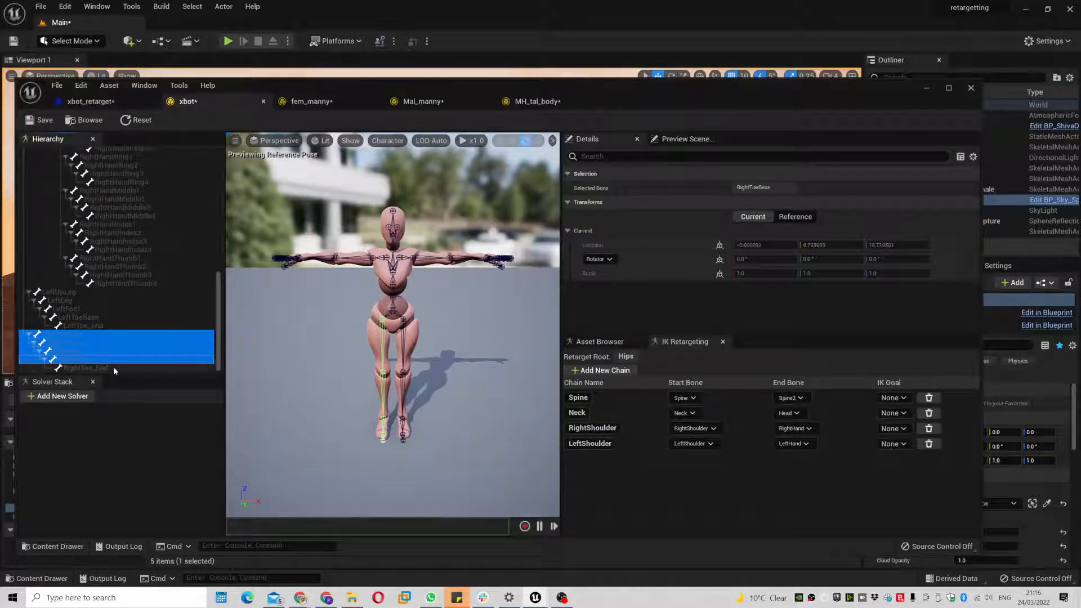
{"action": "left_click", "coordinate": [113, 367], "text": "shift"}
{"action": "right_click", "coordinate": [123, 352]}
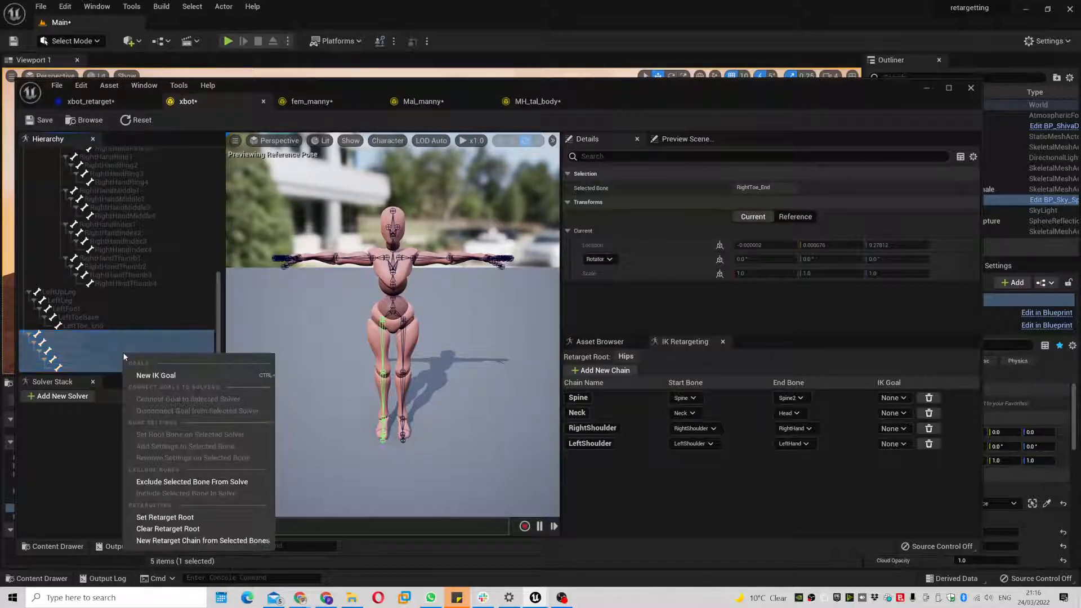
{"action": "left_click", "coordinate": [186, 539]}
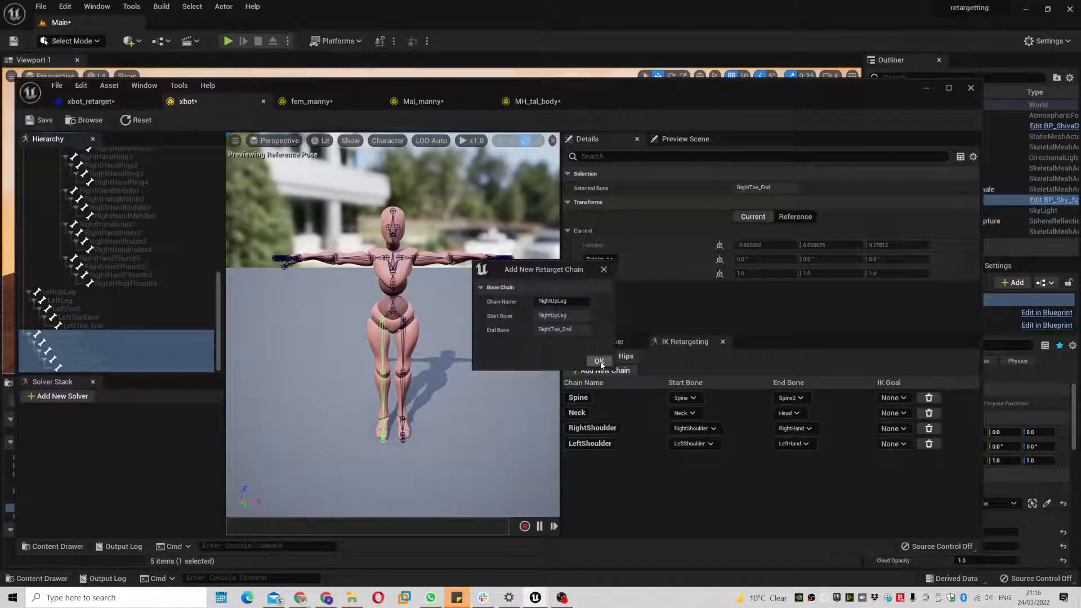
{"action": "left_click", "coordinate": [598, 362]}
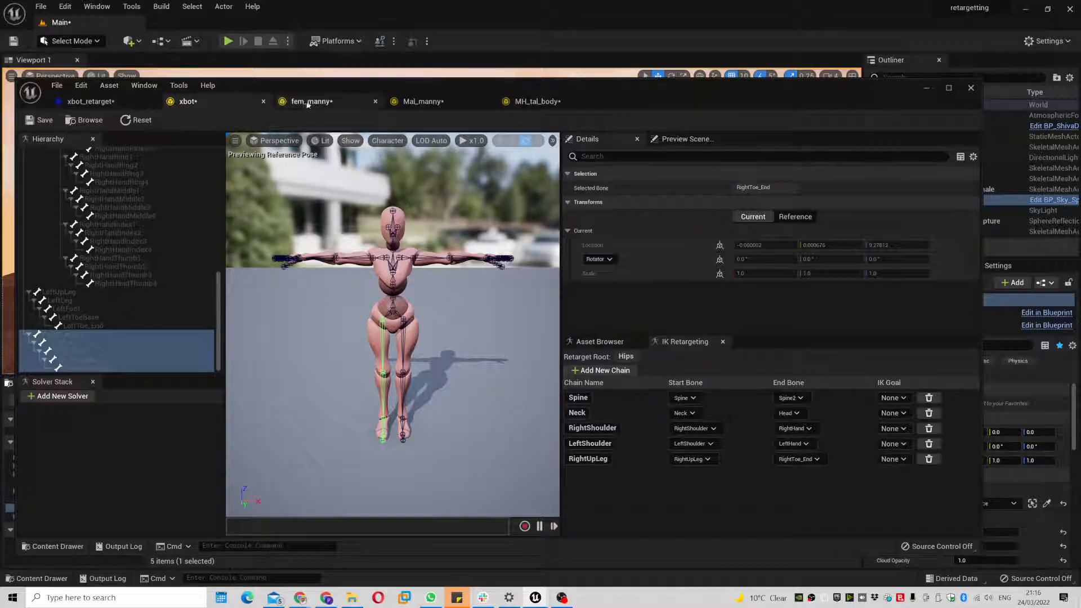
- Add a LeftUpLeg retarget chain down to LeftToe_End
{"action": "left_click", "coordinate": [405, 322]}
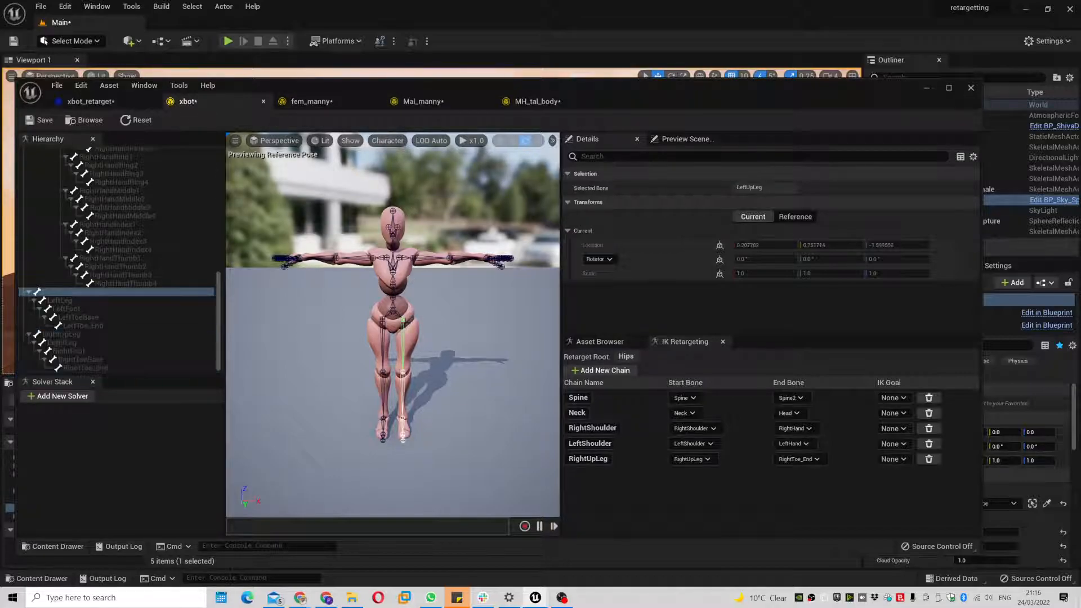
{"action": "left_click_drag", "start_coordinate": [110, 308], "coordinate": [108, 331]}
{"action": "right_click", "coordinate": [126, 321]}
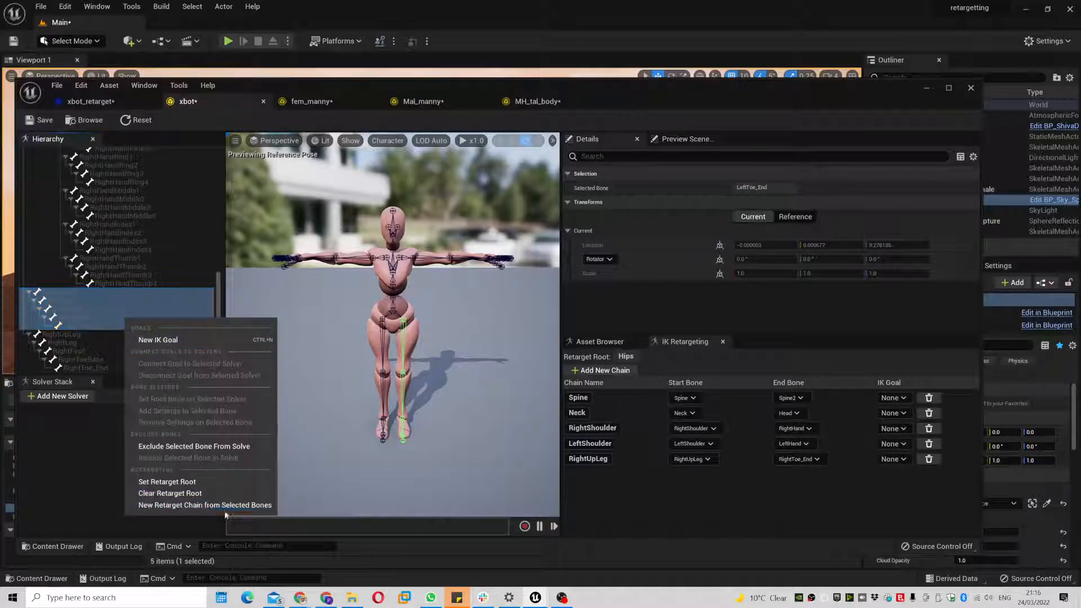
{"action": "left_click", "coordinate": [225, 508]}
{"action": "left_click", "coordinate": [598, 359]}
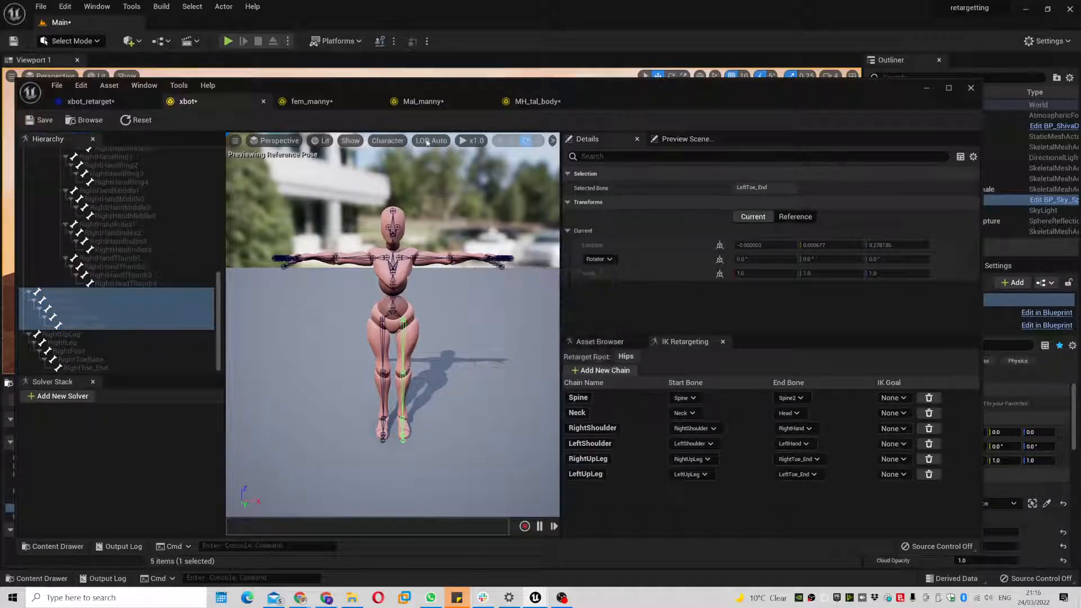
{"action": "left_click", "coordinate": [325, 105]}
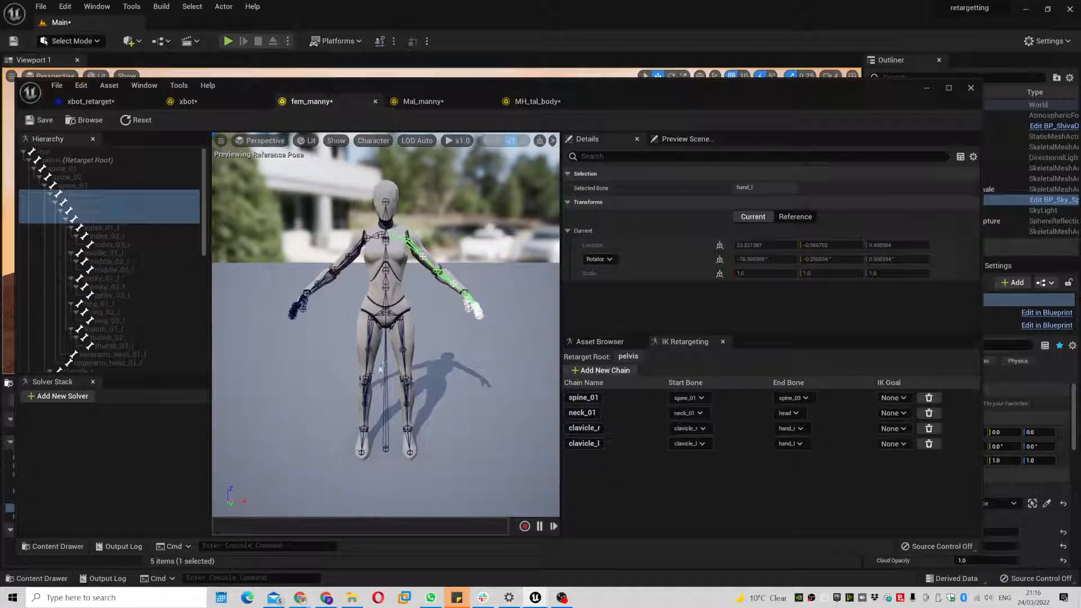
- In fem_manny, create a thigh_r chain through calf_r and foot_r to ball_r
{"action": "left_click", "coordinate": [370, 317]}
{"action": "left_click", "coordinate": [113, 333]}
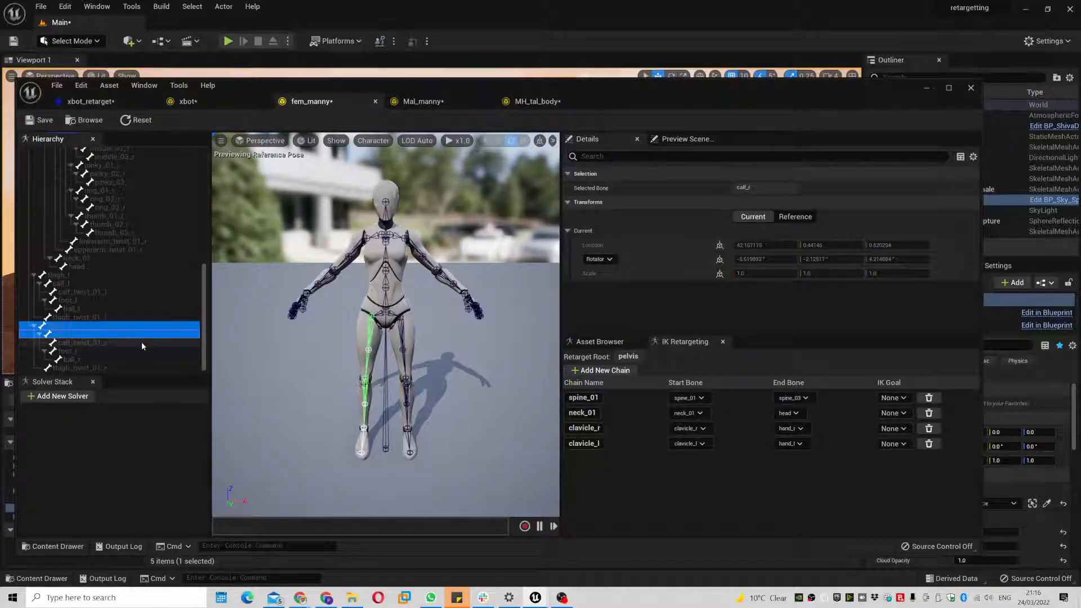
{"action": "left_click", "coordinate": [106, 350], "text": "ctrl"}
{"action": "left_click", "coordinate": [119, 359], "text": "ctrl"}
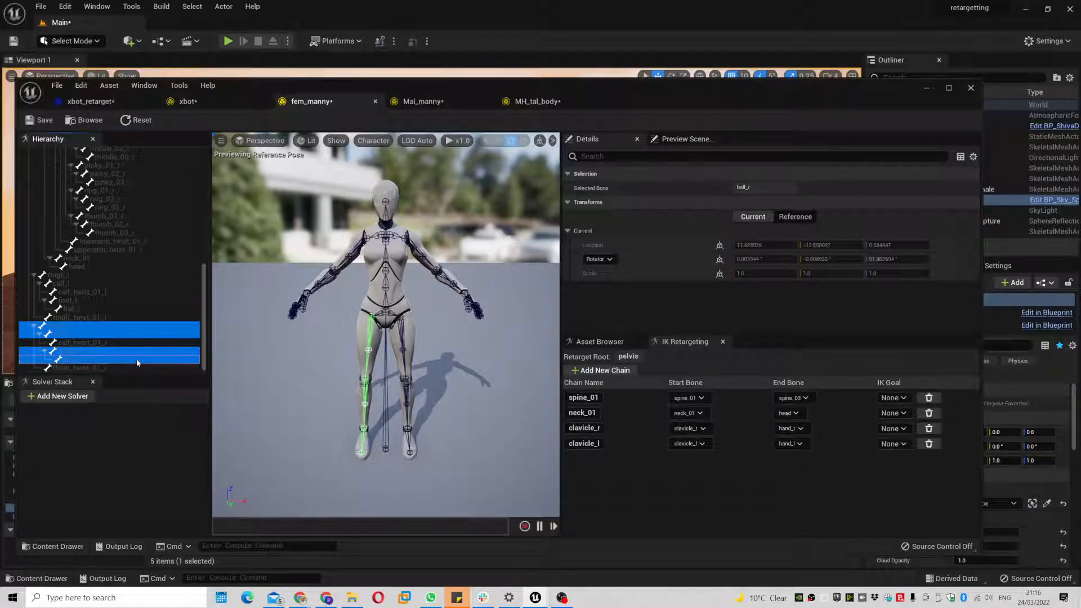
{"action": "right_click", "coordinate": [139, 356]}
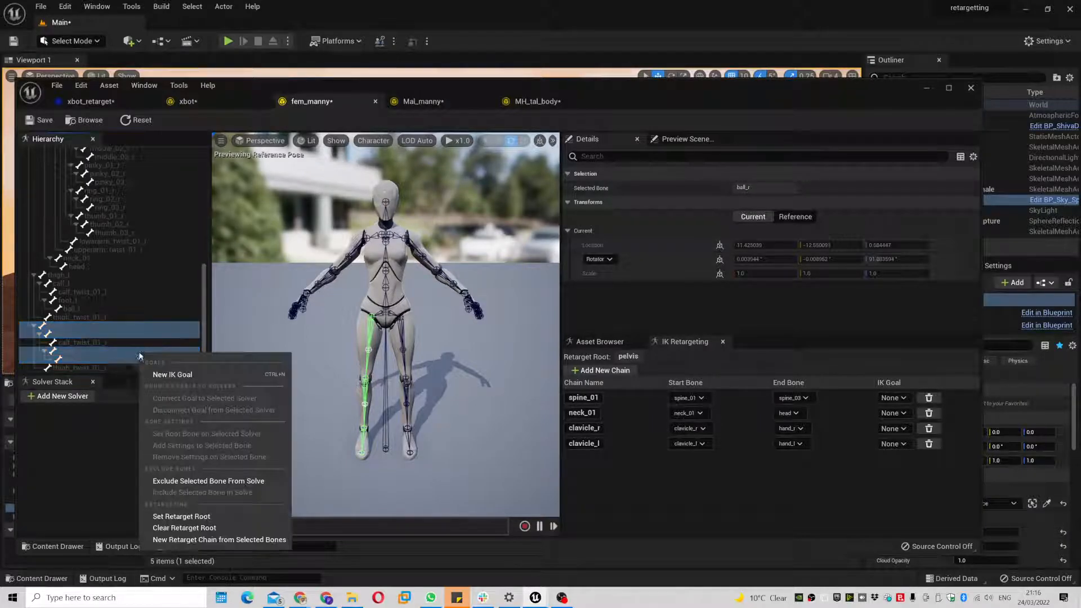
{"action": "left_click", "coordinate": [219, 539]}
{"action": "left_click", "coordinate": [598, 362]}
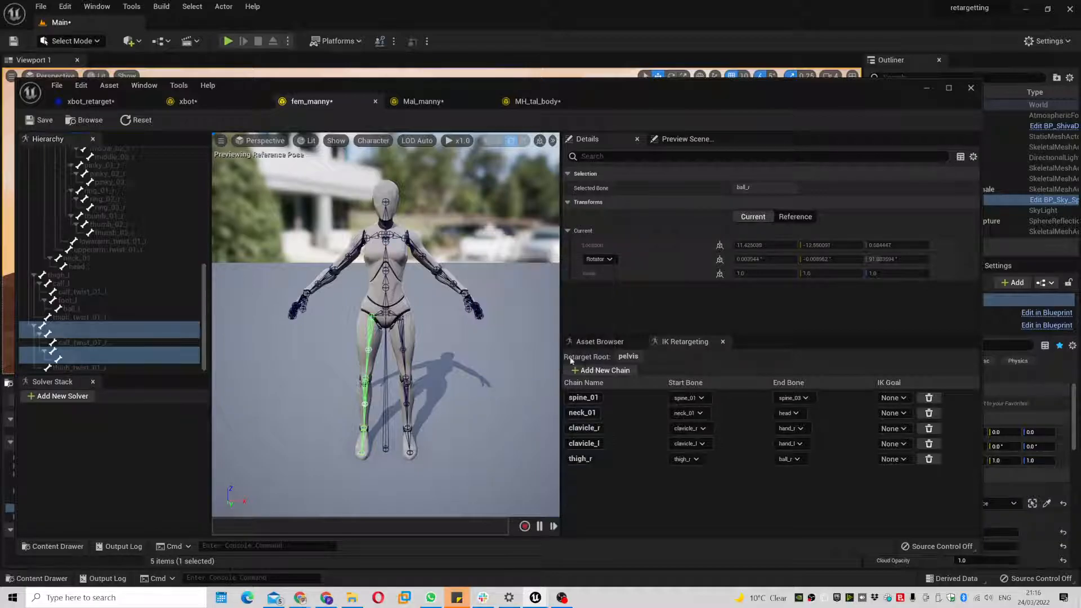
- Create a thigh_l chain through calf_l and foot_l to ball_l
{"action": "left_click", "coordinate": [87, 276]}
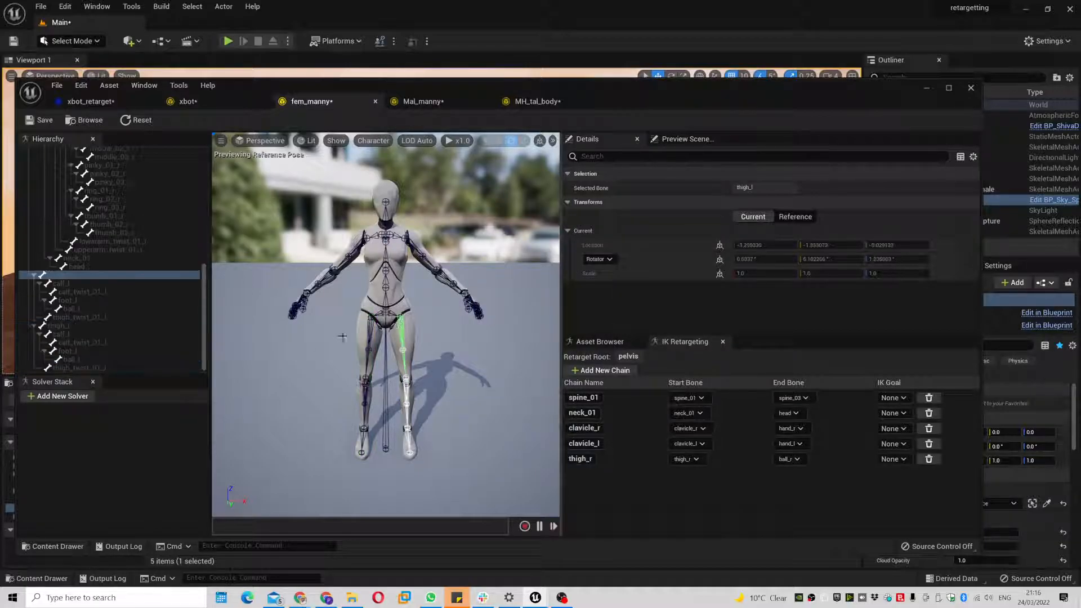
{"action": "left_click", "coordinate": [89, 285], "text": "ctrl"}
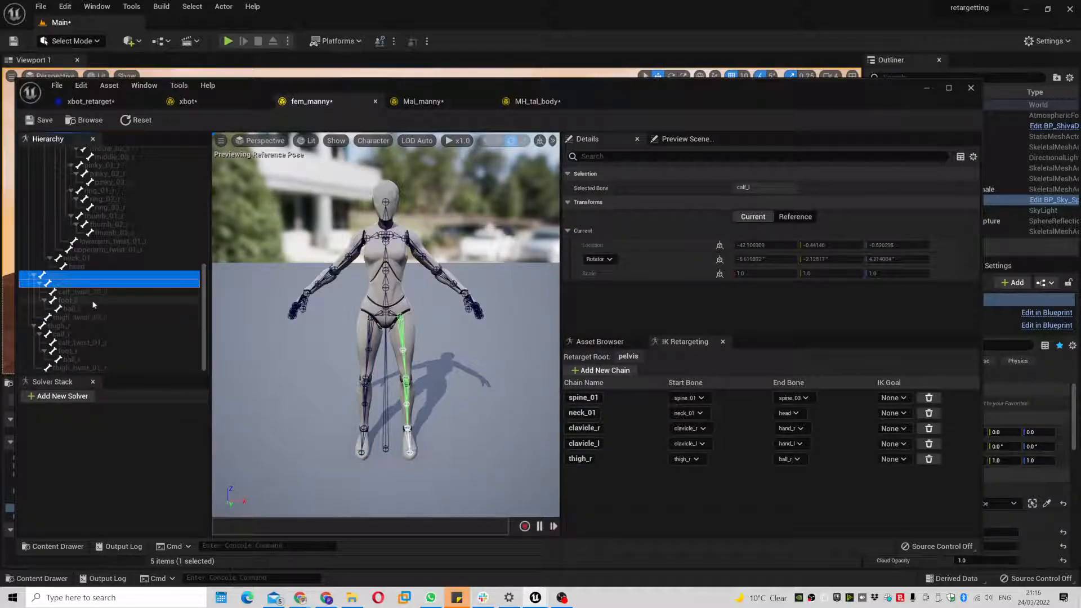
{"action": "left_click", "coordinate": [99, 300], "text": "ctrl"}
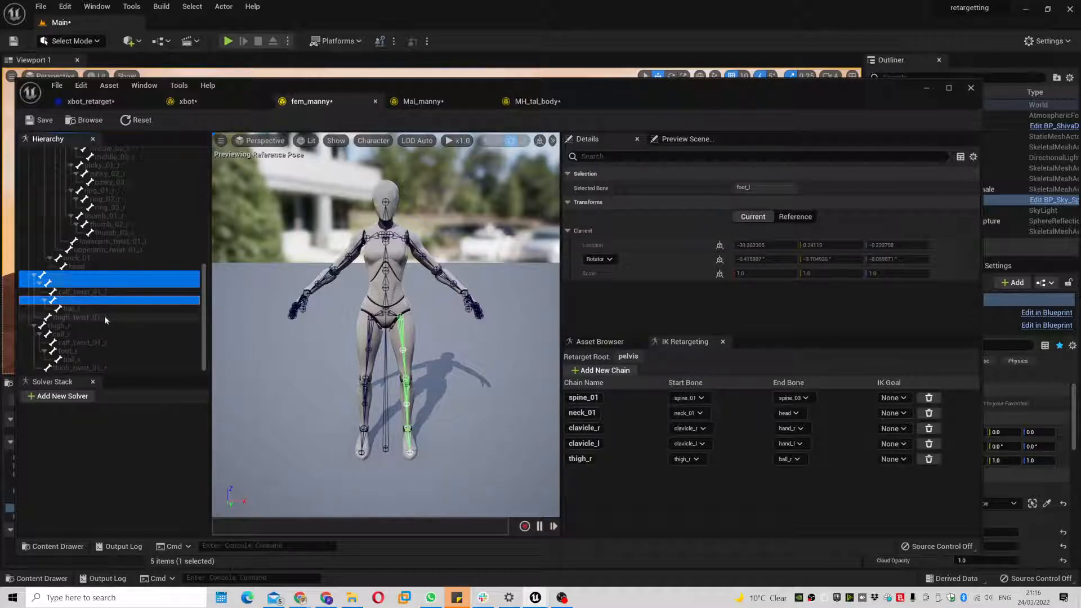
{"action": "left_click", "coordinate": [97, 309], "text": "ctrl"}
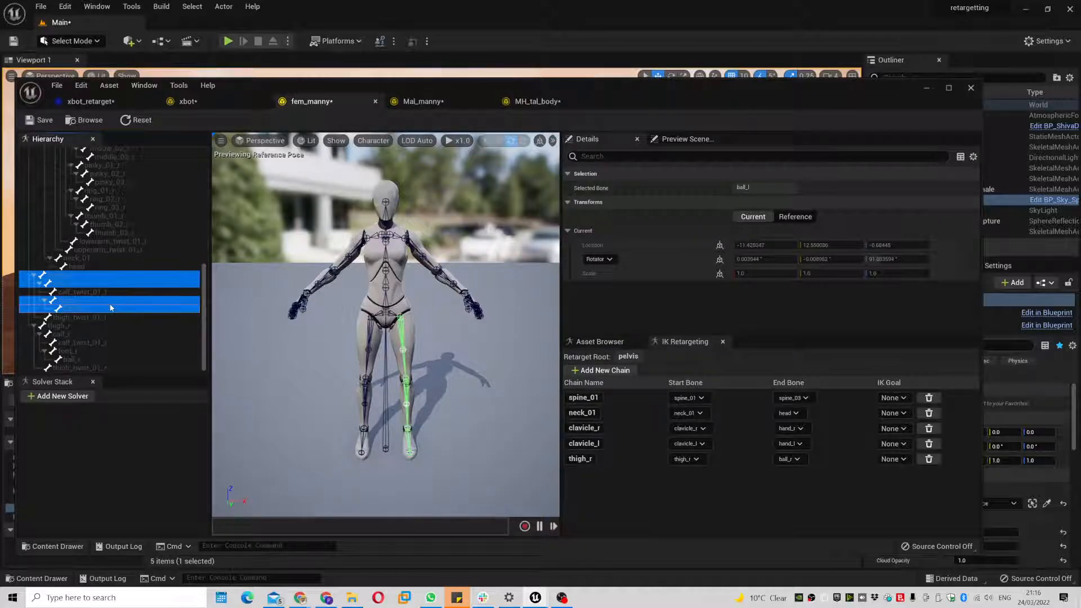
{"action": "left_click", "coordinate": [87, 275]}
{"action": "left_click", "coordinate": [87, 283], "text": "ctrl"}
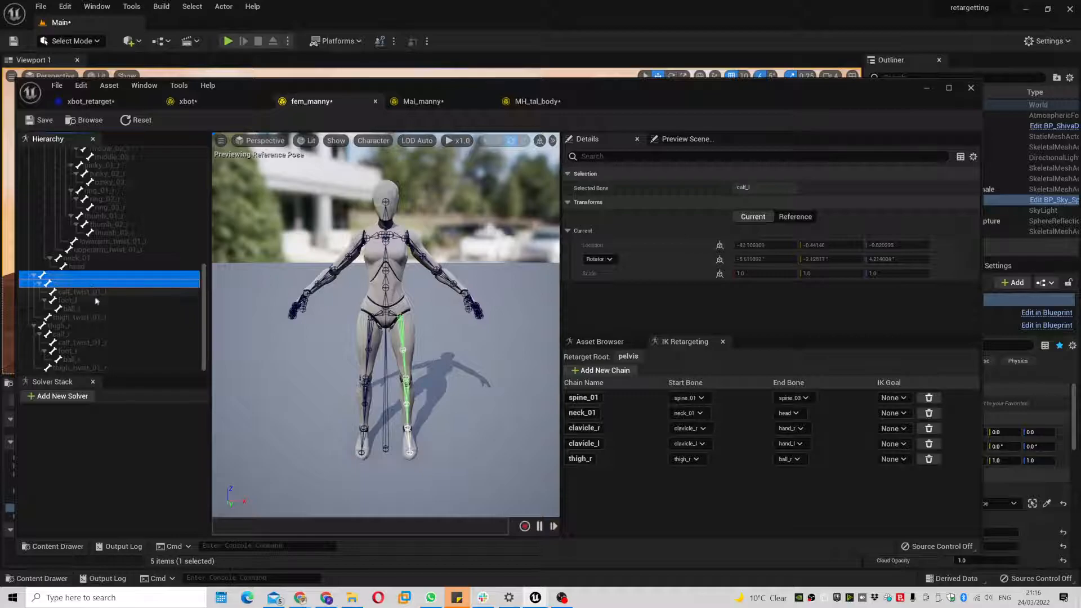
{"action": "left_click", "coordinate": [94, 300], "text": "ctrl"}
{"action": "left_click", "coordinate": [94, 309], "text": "ctrl"}
{"action": "right_click", "coordinate": [100, 308]}
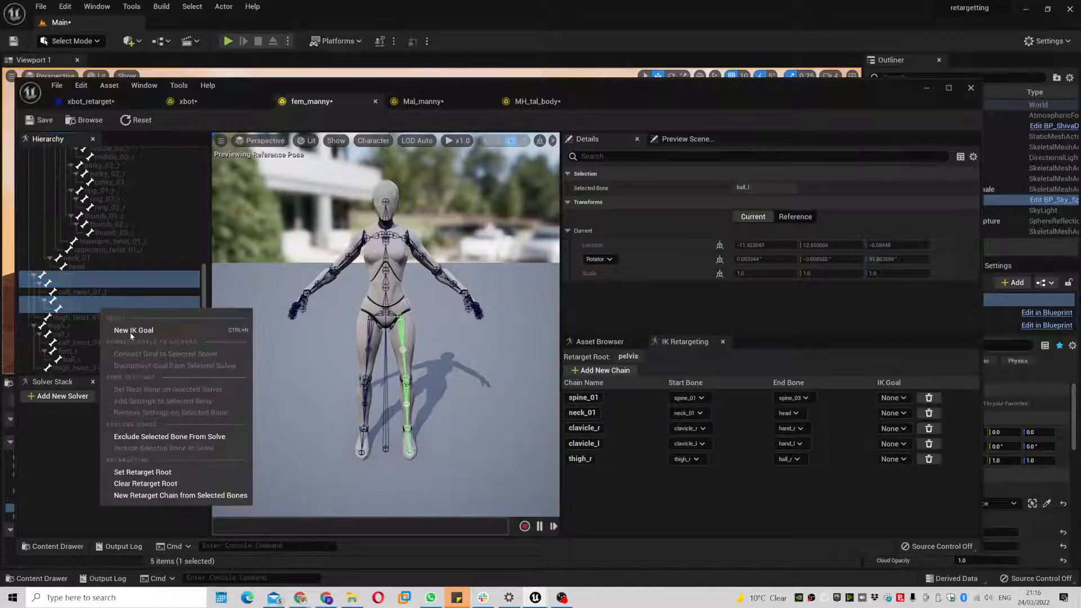
{"action": "left_click", "coordinate": [175, 495]}
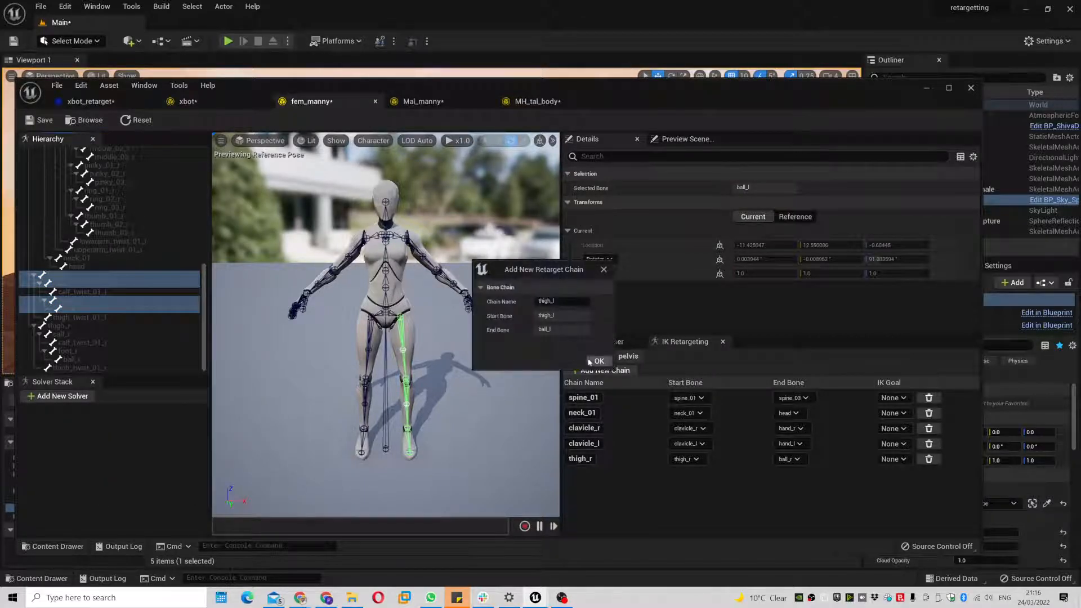
{"action": "left_click", "coordinate": [596, 362]}
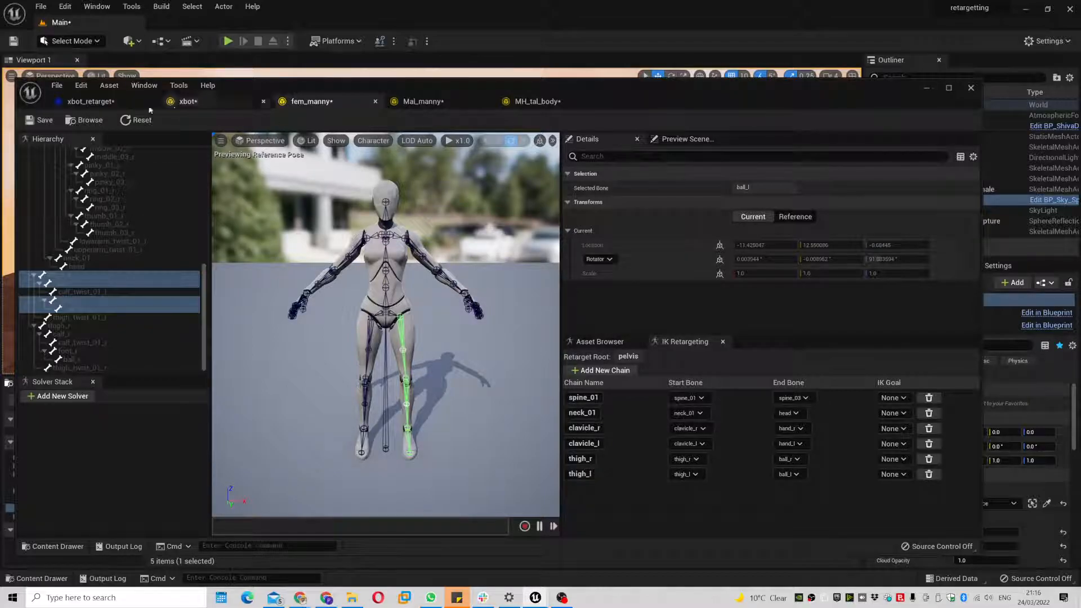
{"action": "left_click", "coordinate": [90, 101]}
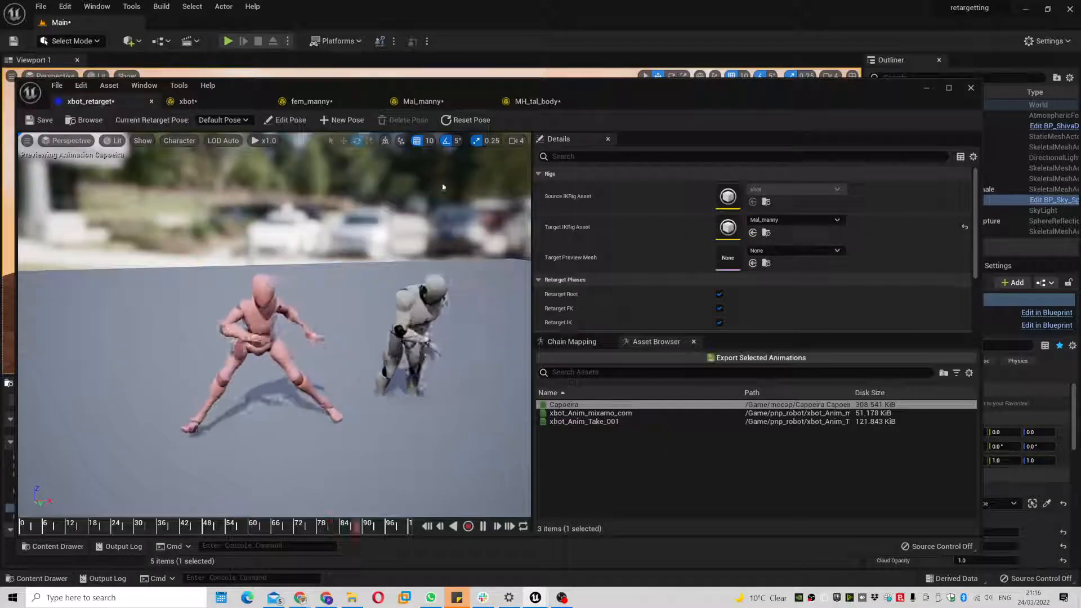
- Make fem_manny the target IK rig and preview Capoeira on both characters
{"action": "left_click", "coordinate": [792, 223]}
{"action": "left_click", "coordinate": [807, 364]}
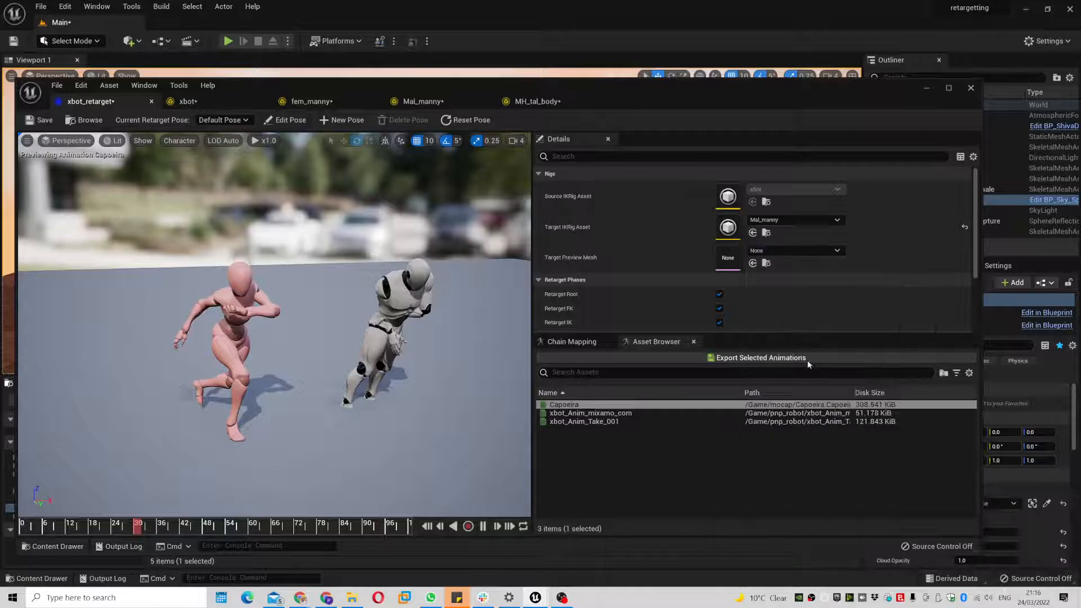
{"action": "left_click", "coordinate": [568, 343]}
{"action": "left_click", "coordinate": [659, 345]}
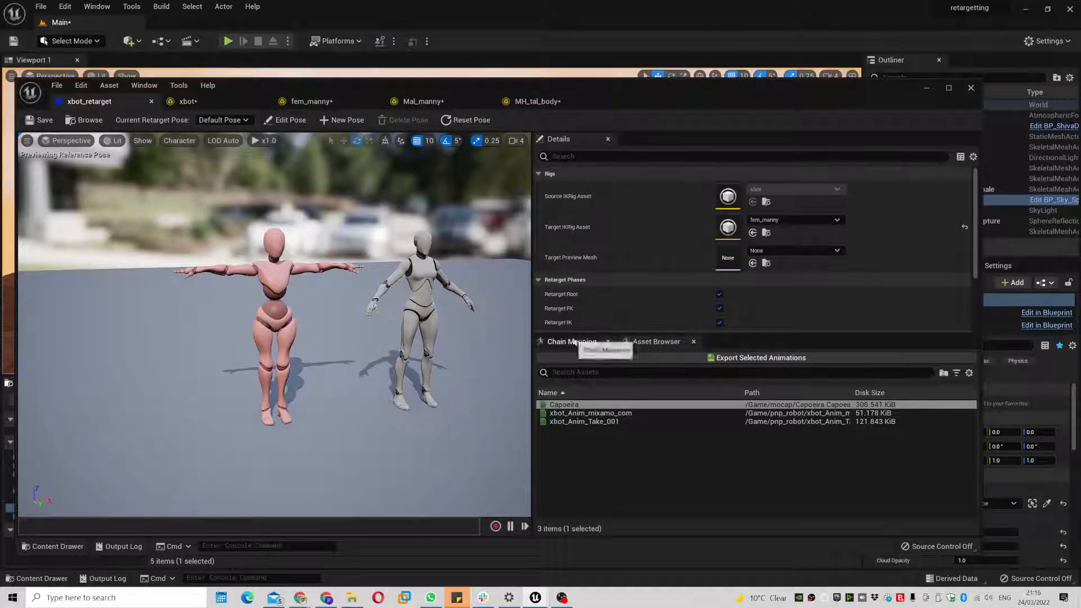
{"action": "left_click", "coordinate": [606, 403]}
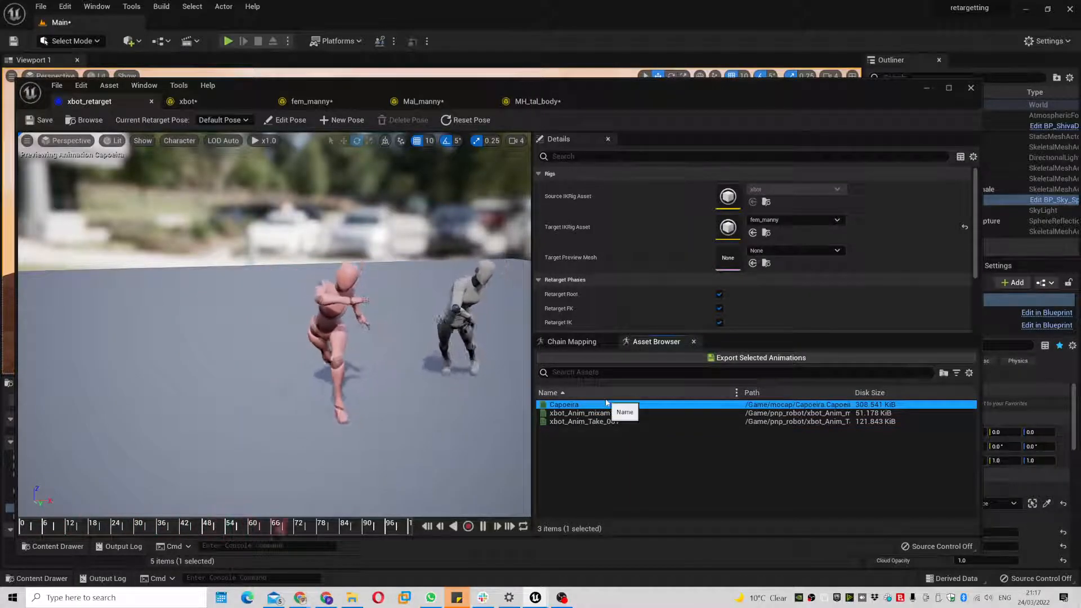
- Map the thigh_l chain to the LeftUpLeg source chain and save the retargeter
{"action": "left_click", "coordinate": [572, 341]}
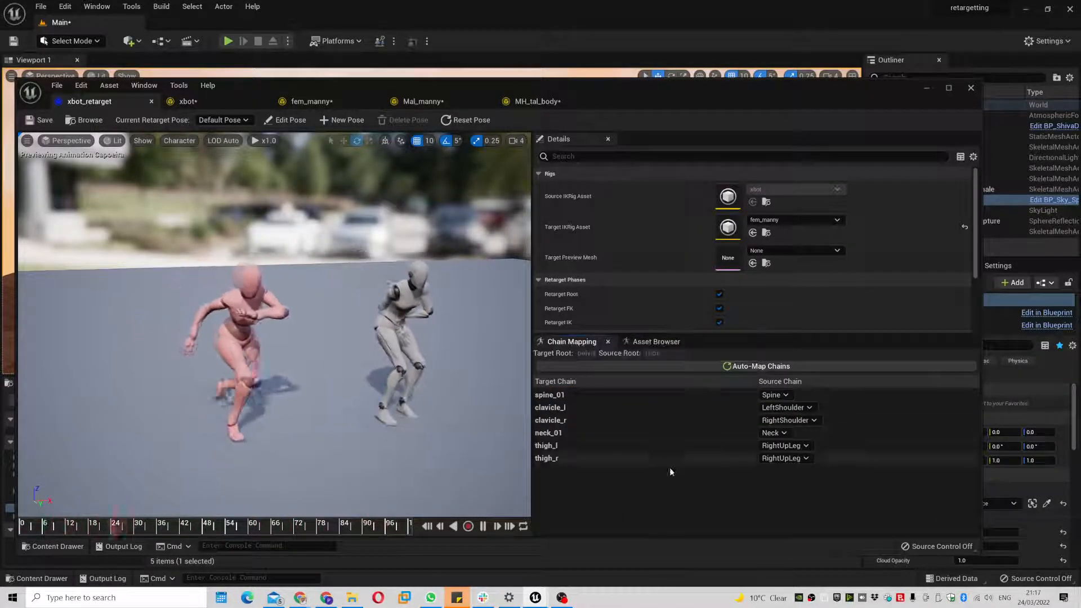
{"action": "left_click", "coordinate": [565, 447]}
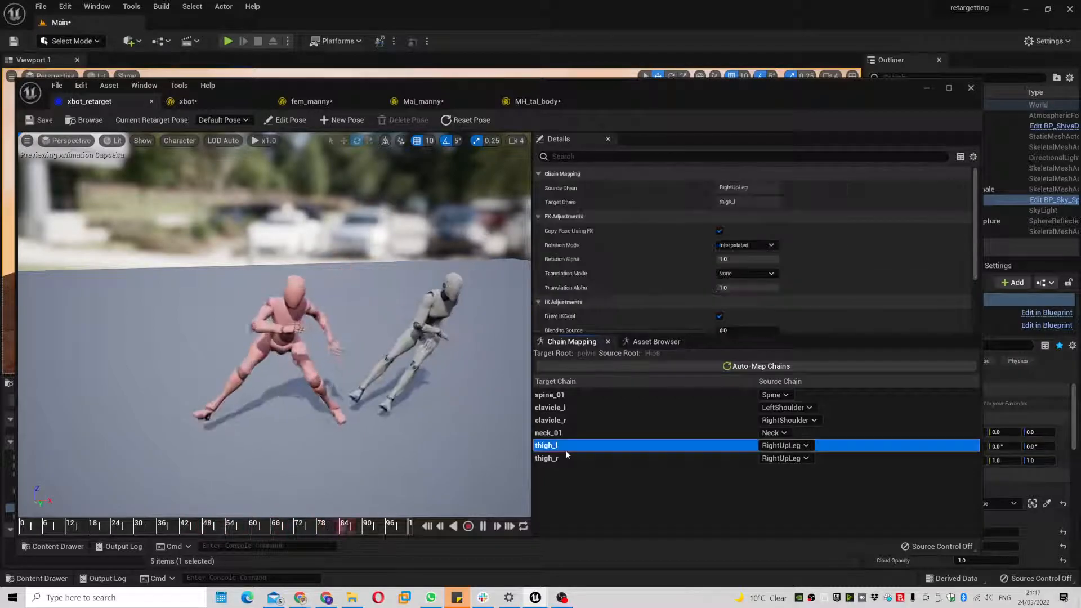
{"action": "left_click", "coordinate": [636, 458]}
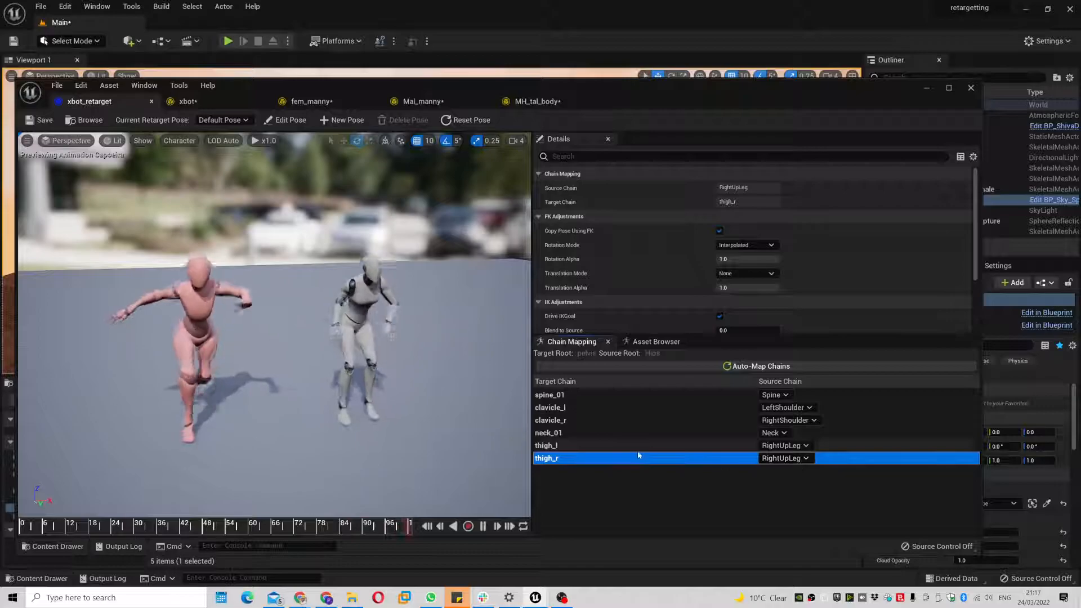
{"action": "left_click", "coordinate": [638, 449]}
{"action": "left_click", "coordinate": [784, 445]}
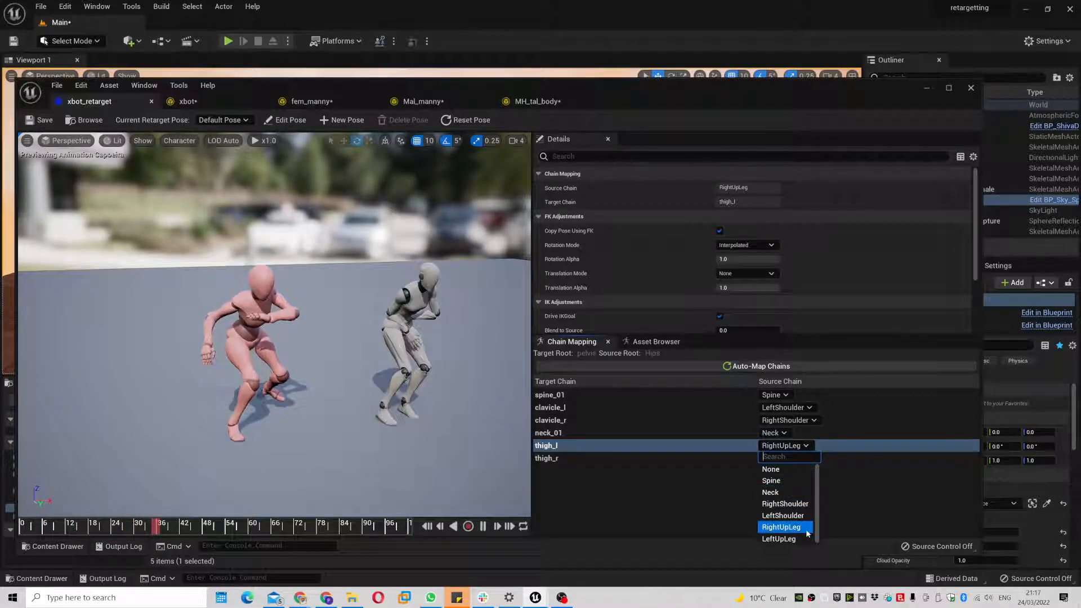
{"action": "left_click", "coordinate": [802, 539]}
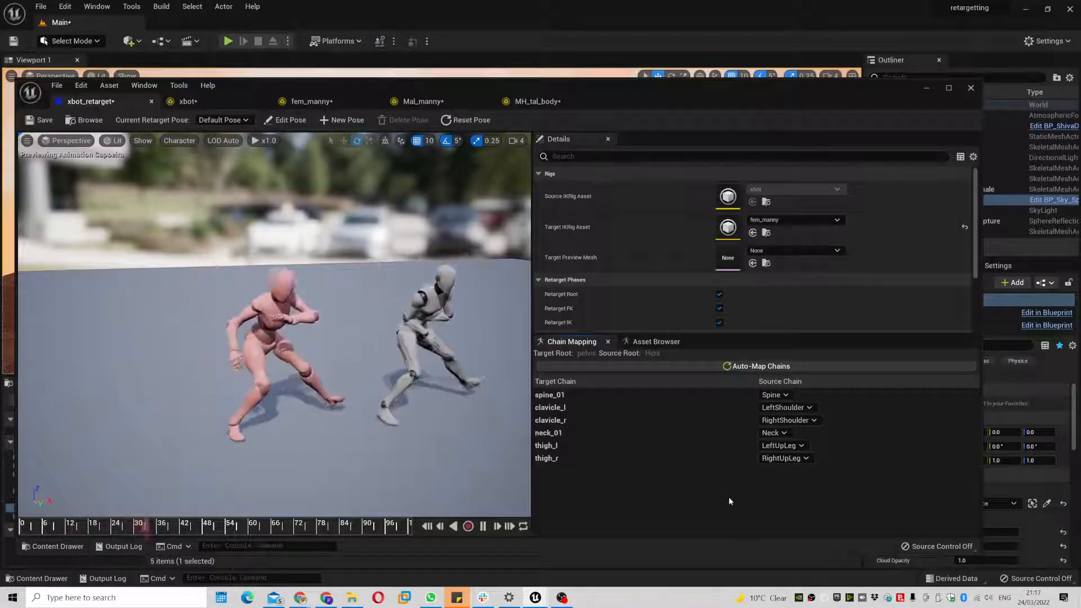
{"action": "left_click", "coordinate": [41, 120]}
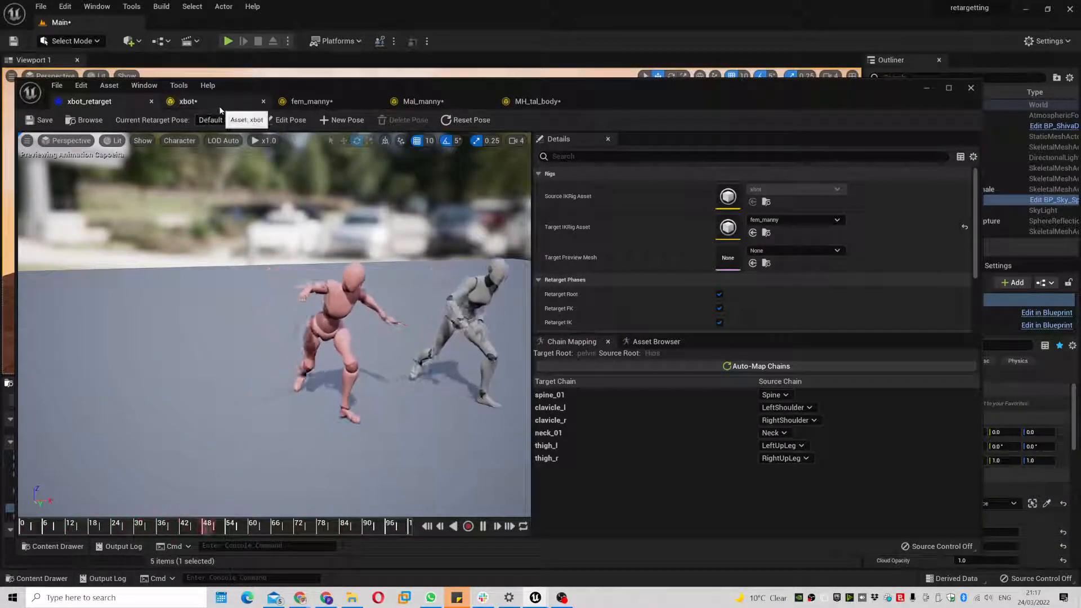
{"action": "left_click", "coordinate": [219, 110]}
{"action": "left_click", "coordinate": [100, 107]}
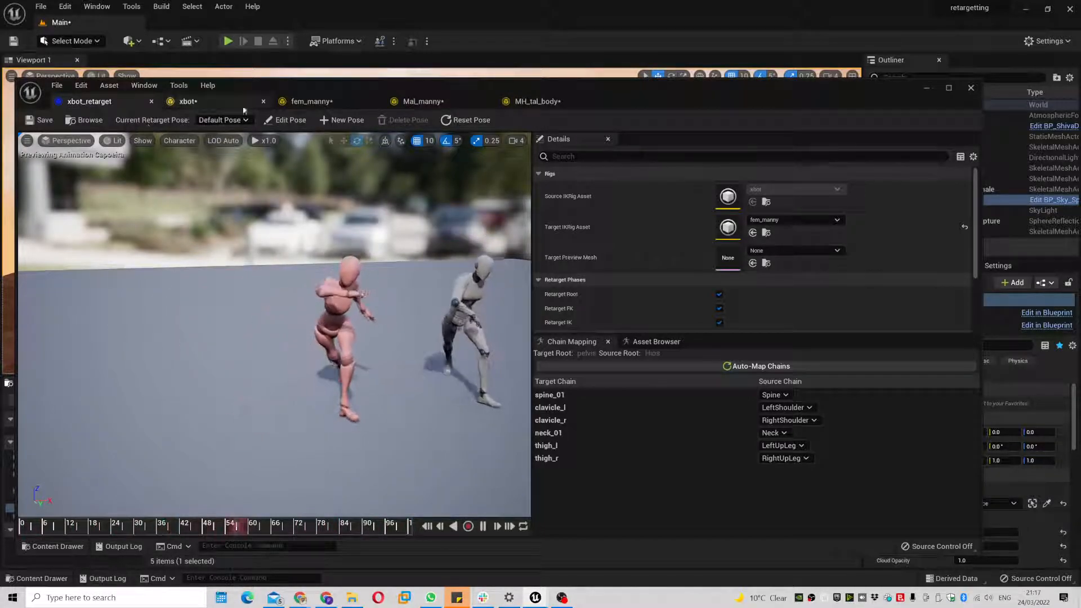
{"action": "left_click", "coordinate": [422, 102]}
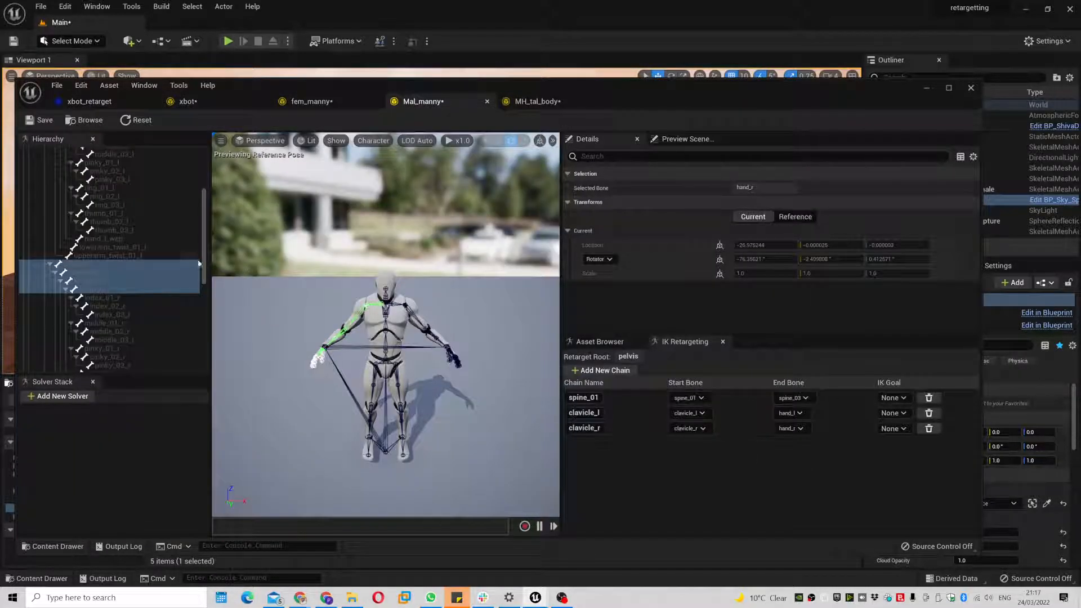
- In Mal_manny, create a thigh_r retarget chain ending at ball_r
{"action": "left_click", "coordinate": [374, 375]}
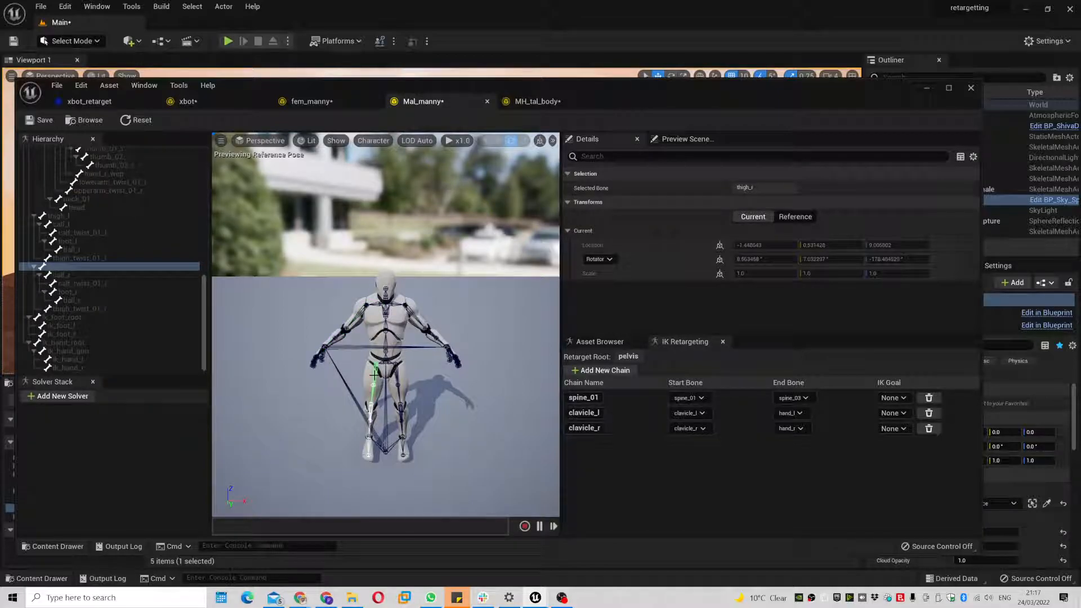
{"action": "left_click", "coordinate": [86, 275], "text": "ctrl"}
{"action": "left_click", "coordinate": [93, 292], "text": "ctrl"}
{"action": "left_click", "coordinate": [98, 300], "text": "ctrl"}
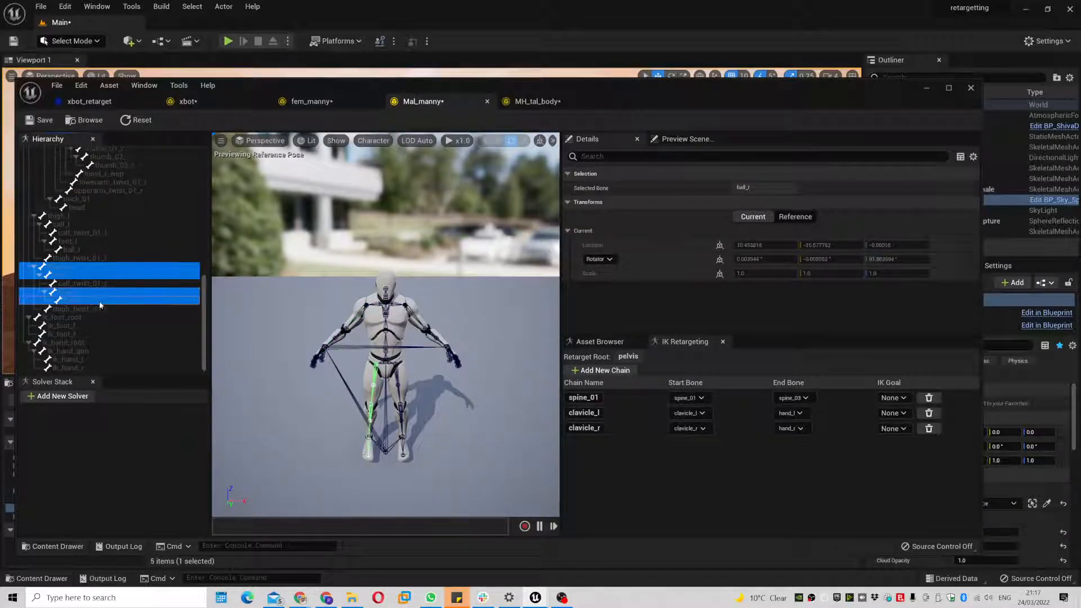
{"action": "right_click", "coordinate": [134, 300]}
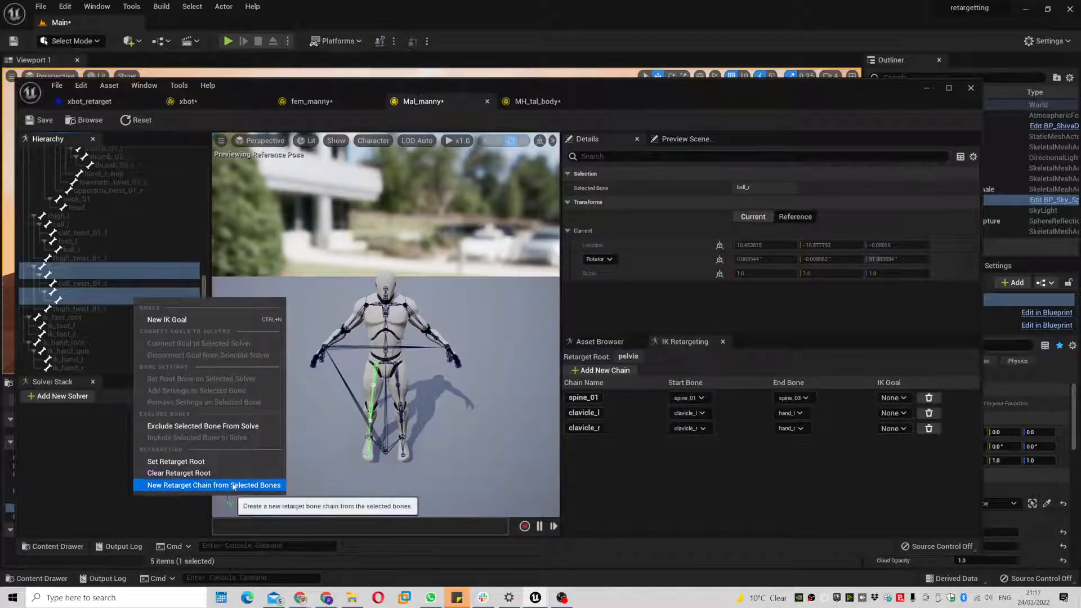
{"action": "left_click", "coordinate": [225, 486]}
{"action": "left_click", "coordinate": [605, 364]}
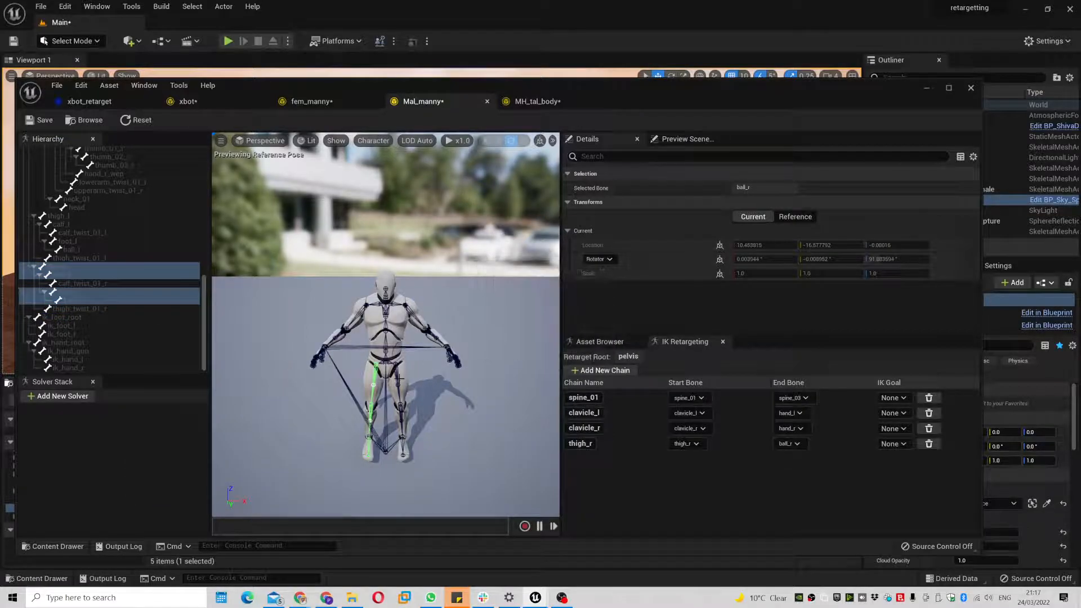
- Create a thigh_l retarget chain from thigh_l through calf_l to ball_l
{"action": "left_click", "coordinate": [72, 216]}
{"action": "left_click", "coordinate": [87, 223], "text": "shift"}
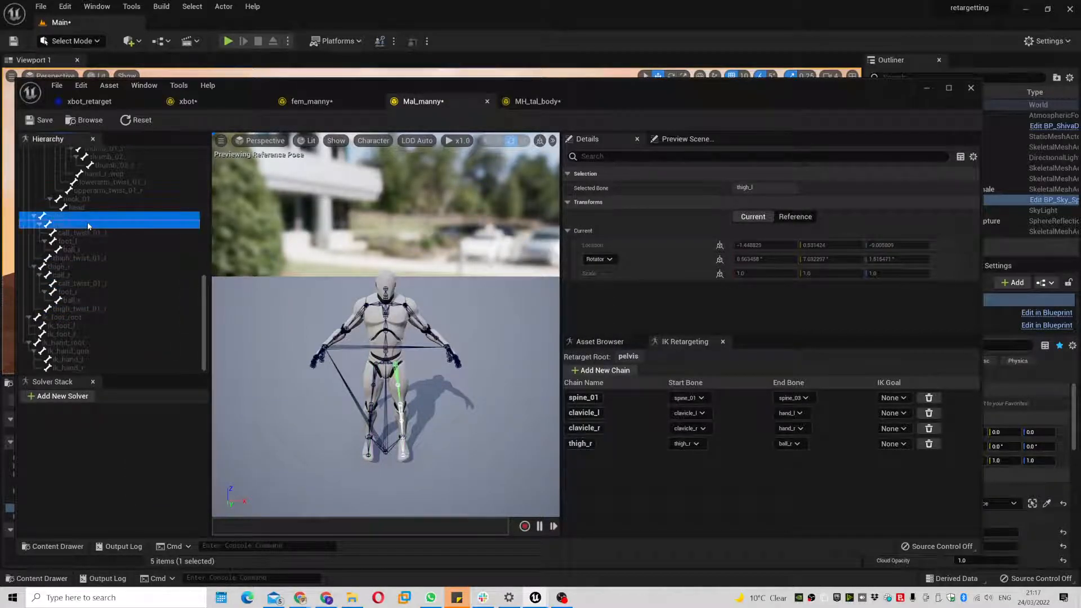
{"action": "left_click", "coordinate": [71, 250], "text": "ctrl"}
{"action": "right_click", "coordinate": [113, 249]}
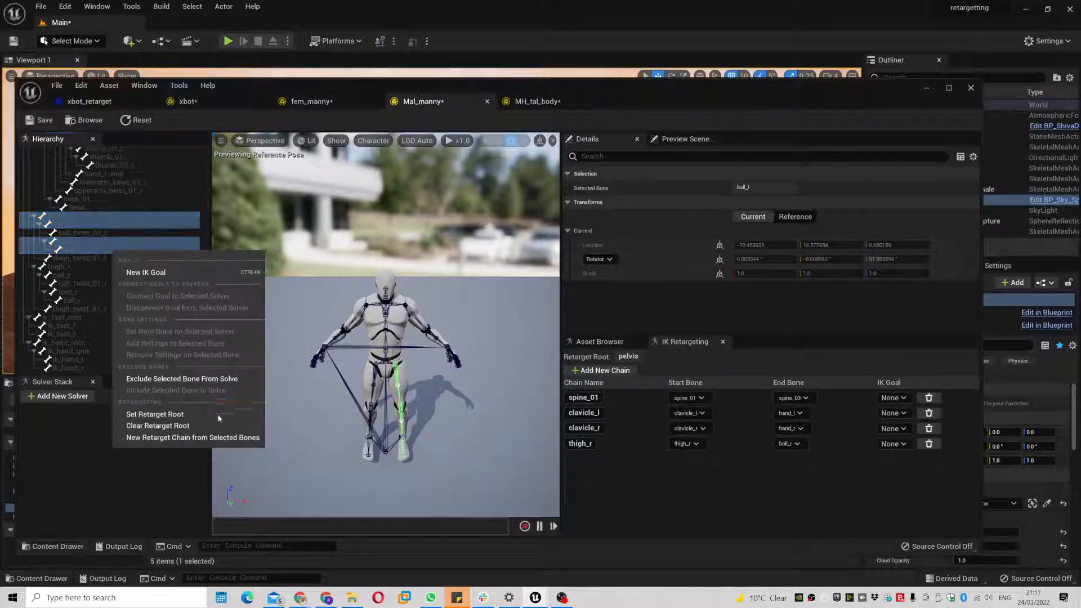
{"action": "left_click", "coordinate": [210, 439]}
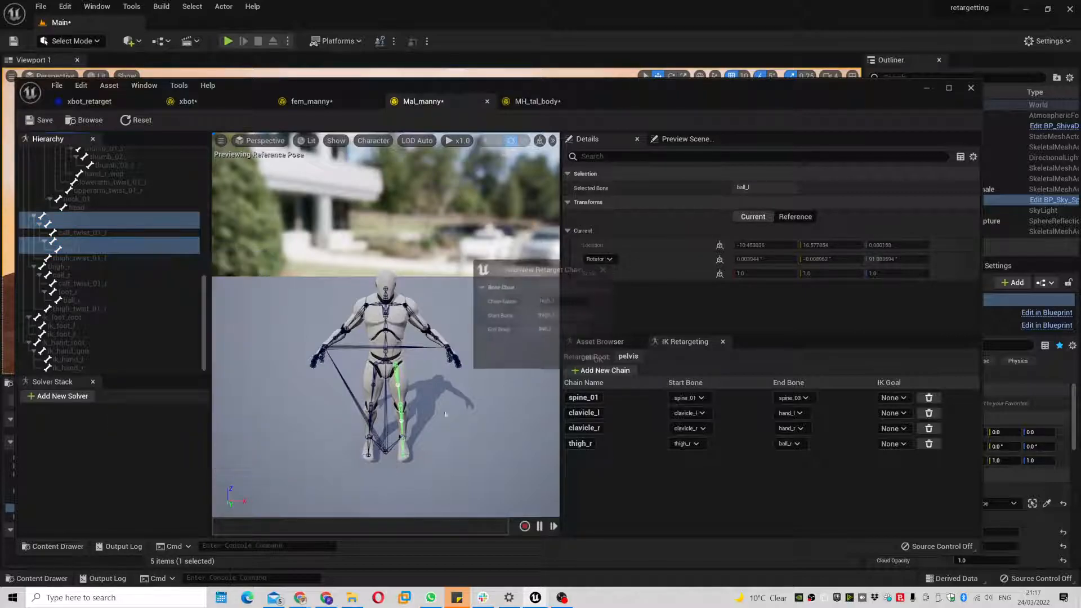
{"action": "left_click", "coordinate": [585, 363]}
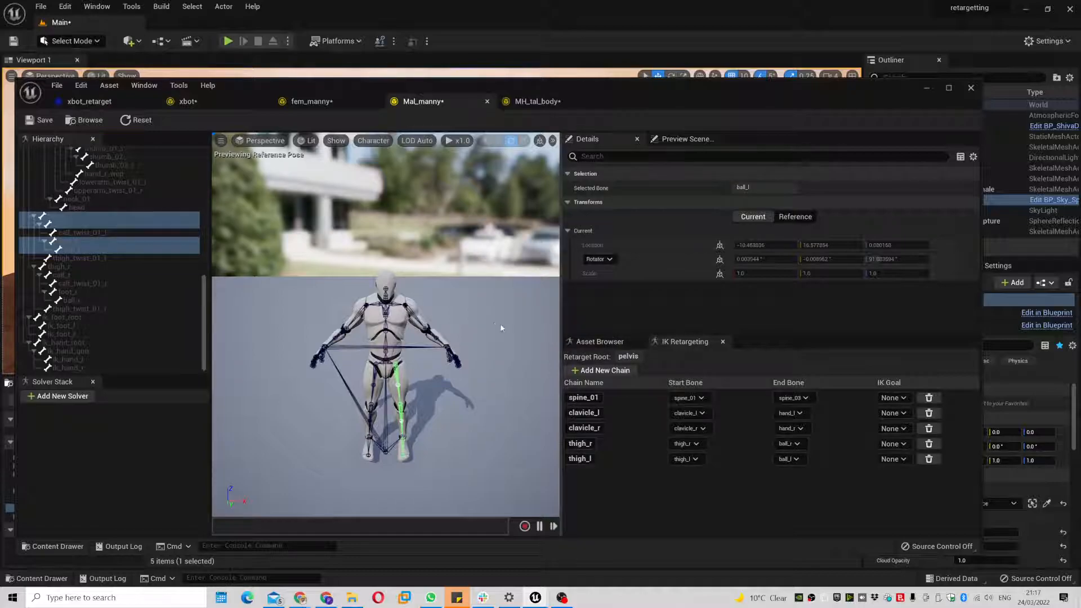
{"action": "left_click", "coordinate": [87, 101]}
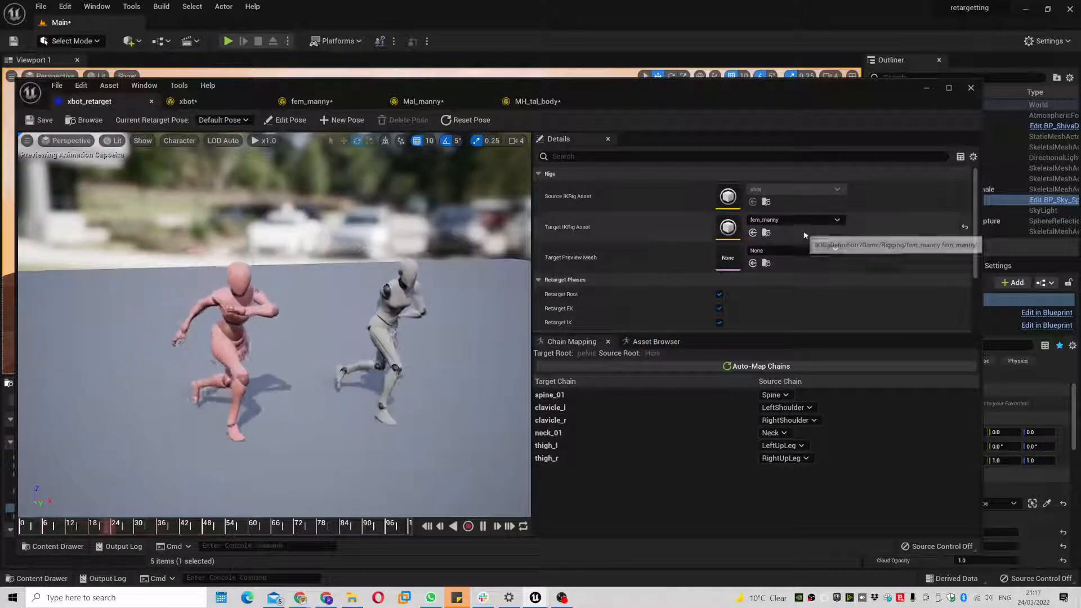
- Target Mal_manny, preview Capoeira on both characters, and save xbot_retarget
{"action": "left_click", "coordinate": [805, 224]}
{"action": "left_click", "coordinate": [819, 385]}
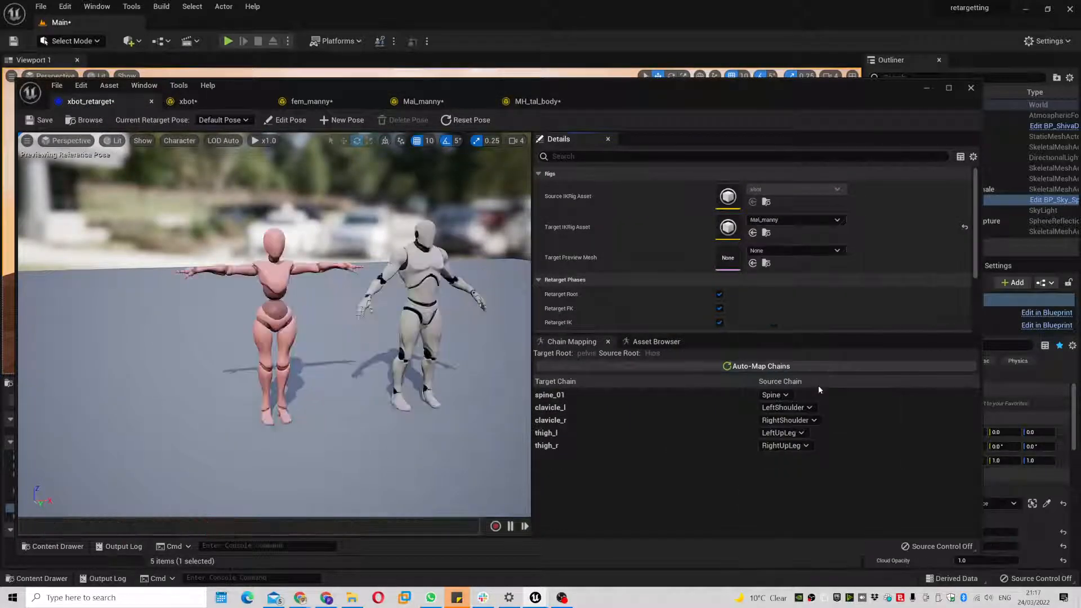
{"action": "left_click", "coordinate": [655, 341]}
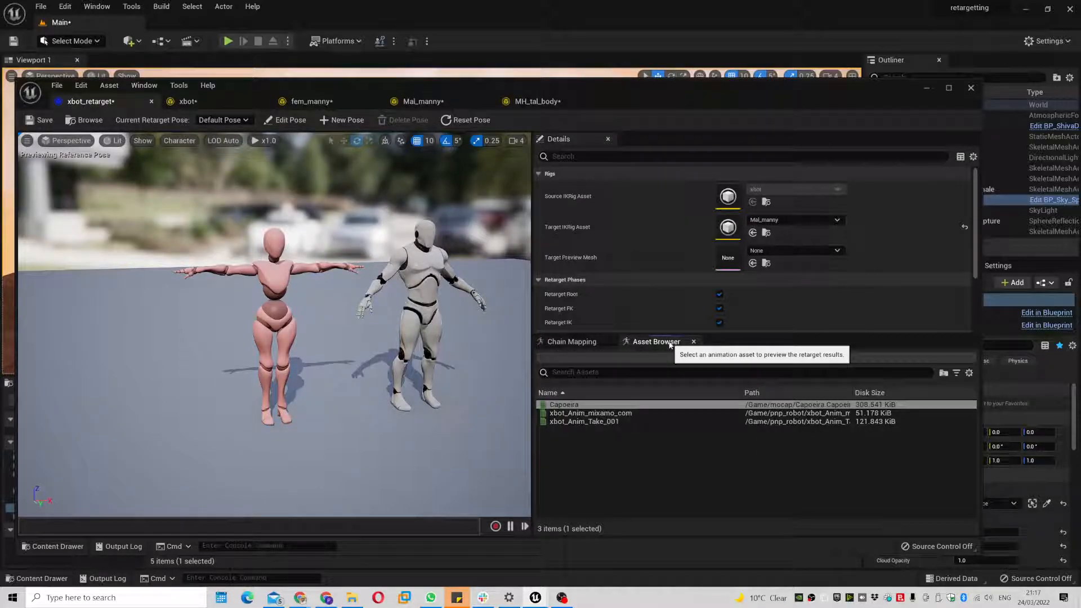
{"action": "left_click", "coordinate": [563, 404]}
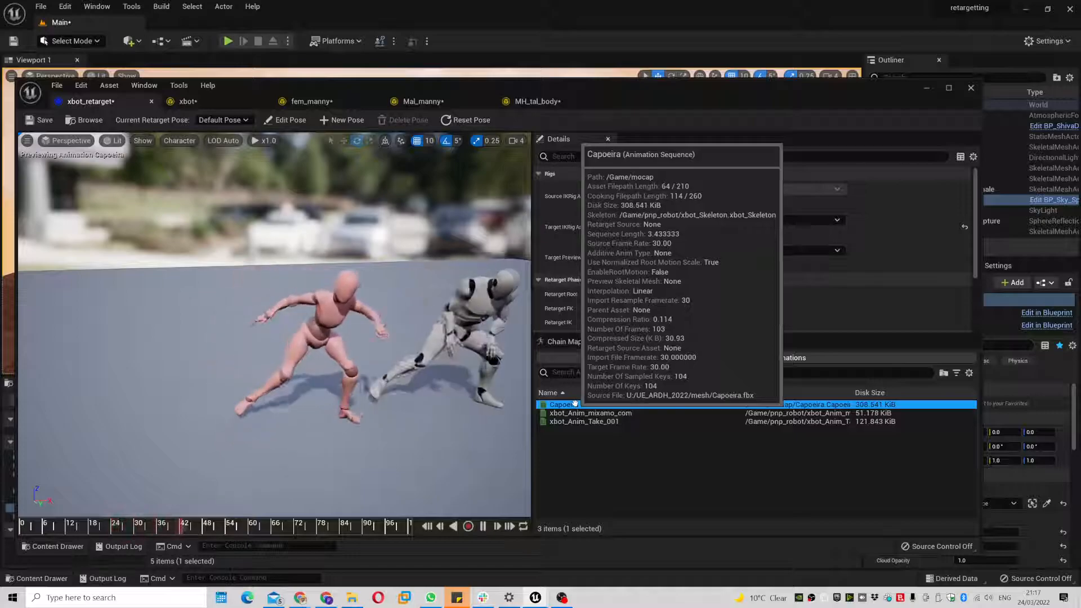
{"action": "left_click", "coordinate": [39, 120]}
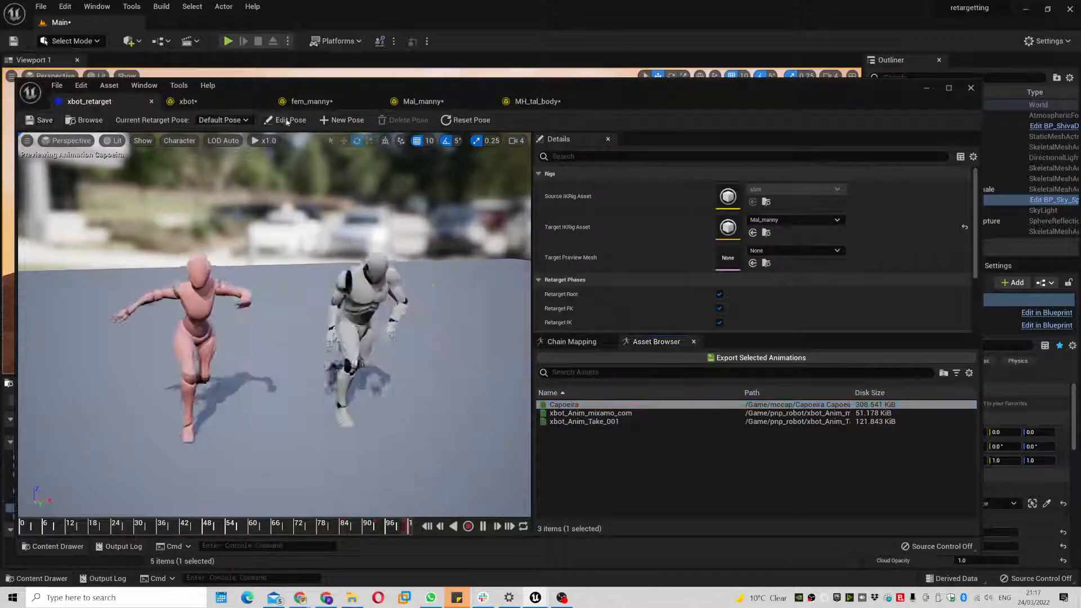
{"action": "left_click", "coordinate": [538, 101]}
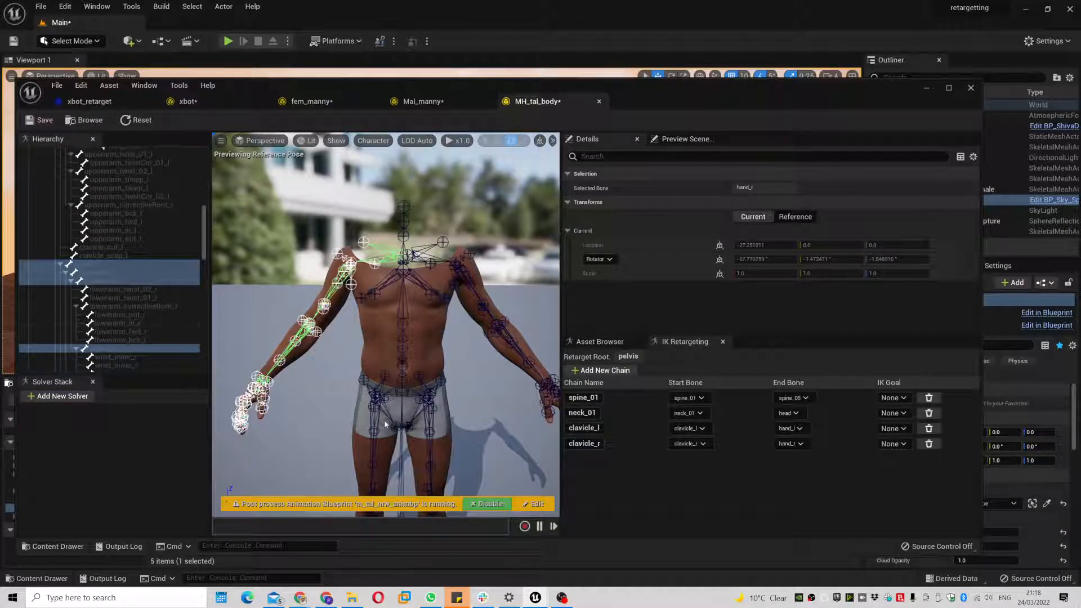
- In MH_tal_body, create a thigh_r retarget chain ending at ball_r
{"action": "left_click", "coordinate": [371, 416]}
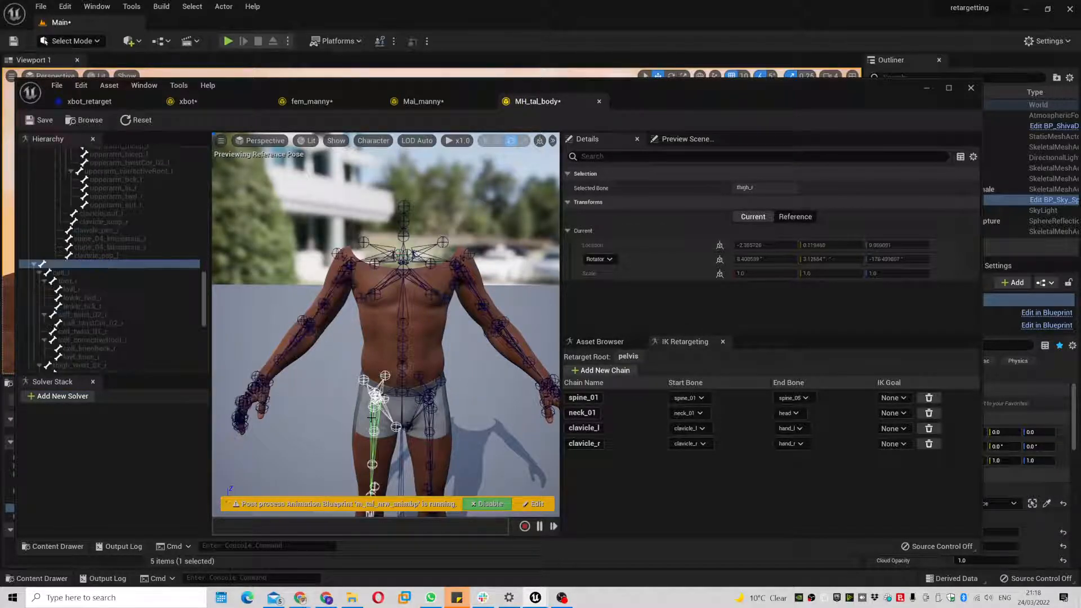
{"action": "left_click", "coordinate": [98, 273], "text": "ctrl"}
{"action": "left_click", "coordinate": [98, 283], "text": "ctrl"}
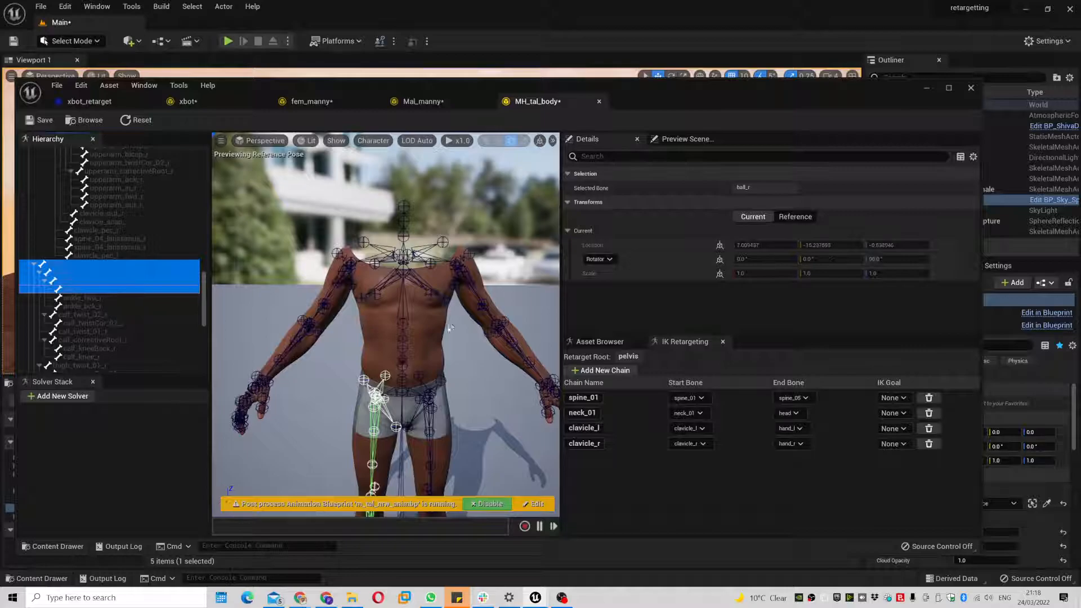
{"action": "scroll", "coordinate": [450, 327], "scroll_direction": "down", "scroll_amount": 5}
{"action": "left_click_drag", "start_coordinate": [387, 426], "coordinate": [461, 421], "text": "alt"}
{"action": "scroll", "coordinate": [394, 394], "scroll_direction": "up", "scroll_amount": 5}
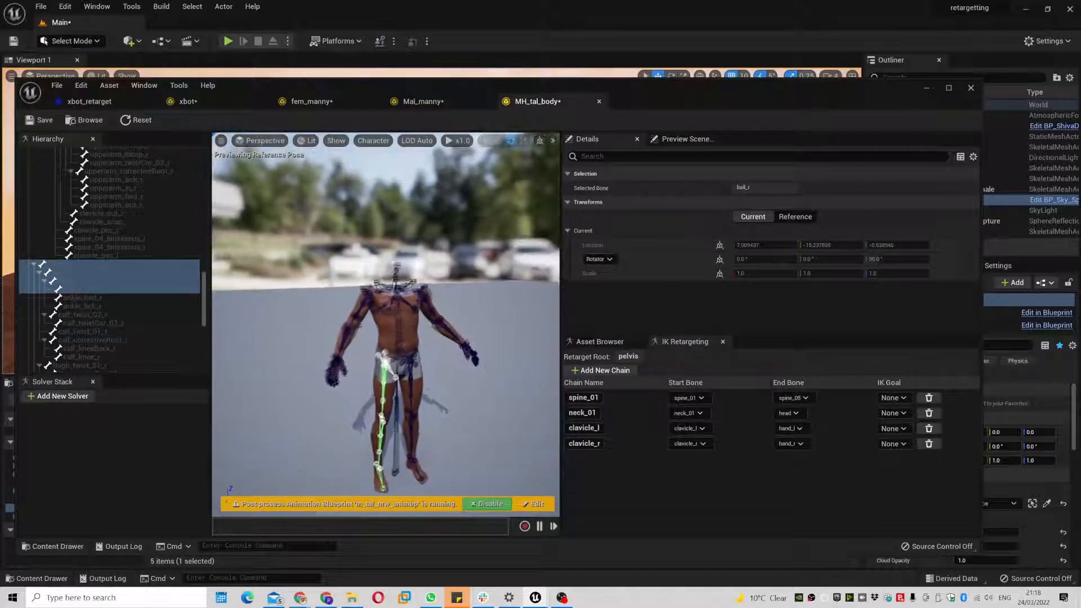
{"action": "right_click", "coordinate": [126, 275]}
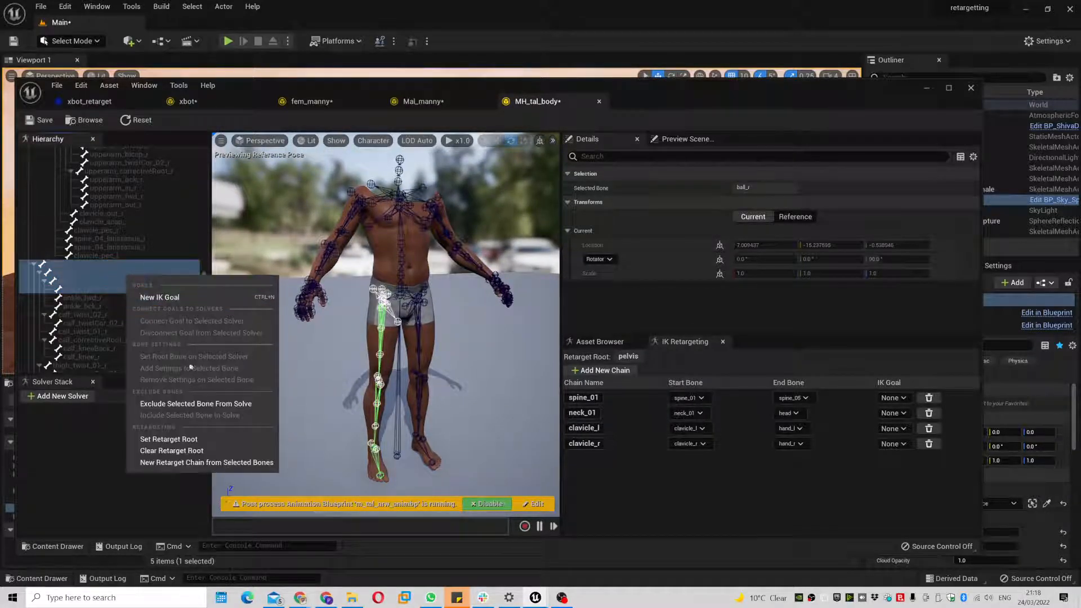
{"action": "left_click", "coordinate": [203, 462]}
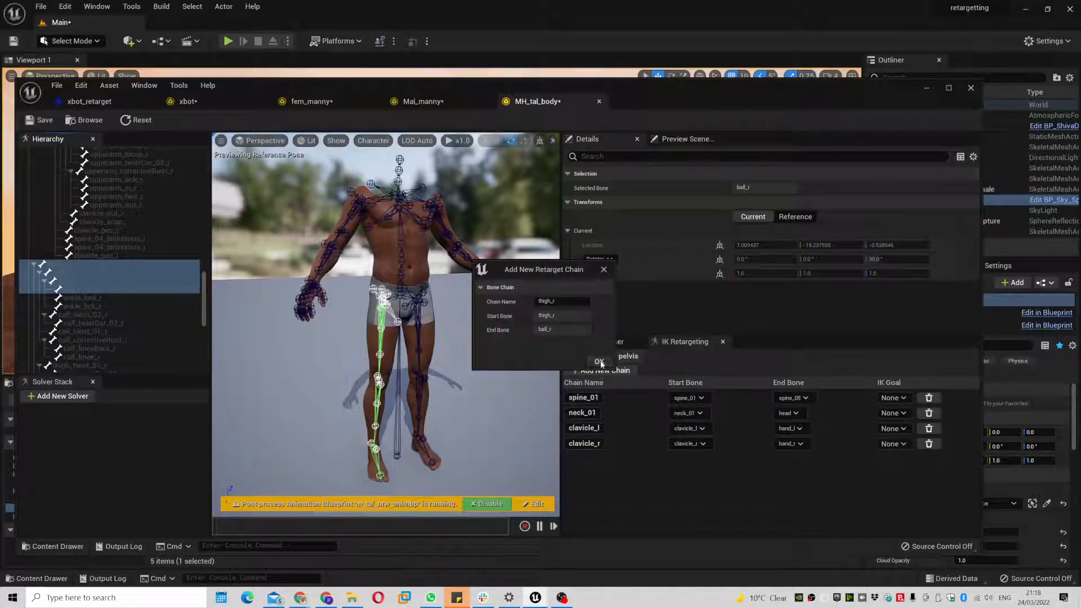
{"action": "left_click", "coordinate": [598, 361]}
- Create a thigh_l retarget chain from thigh_l down to ball_l
{"action": "left_click", "coordinate": [418, 340]}
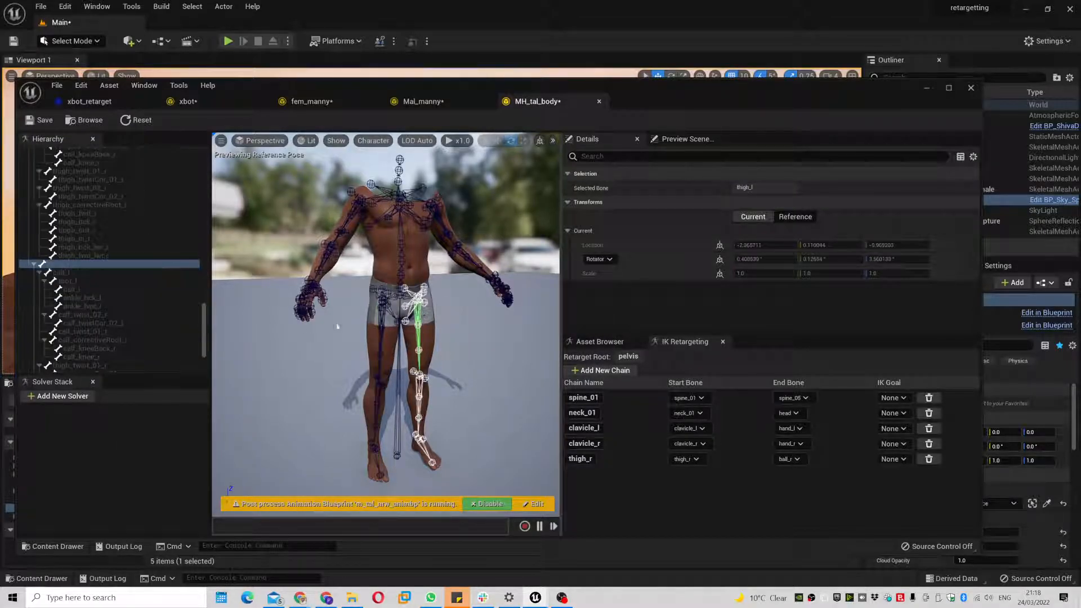
{"action": "left_click_drag", "start_coordinate": [83, 272], "coordinate": [127, 291]}
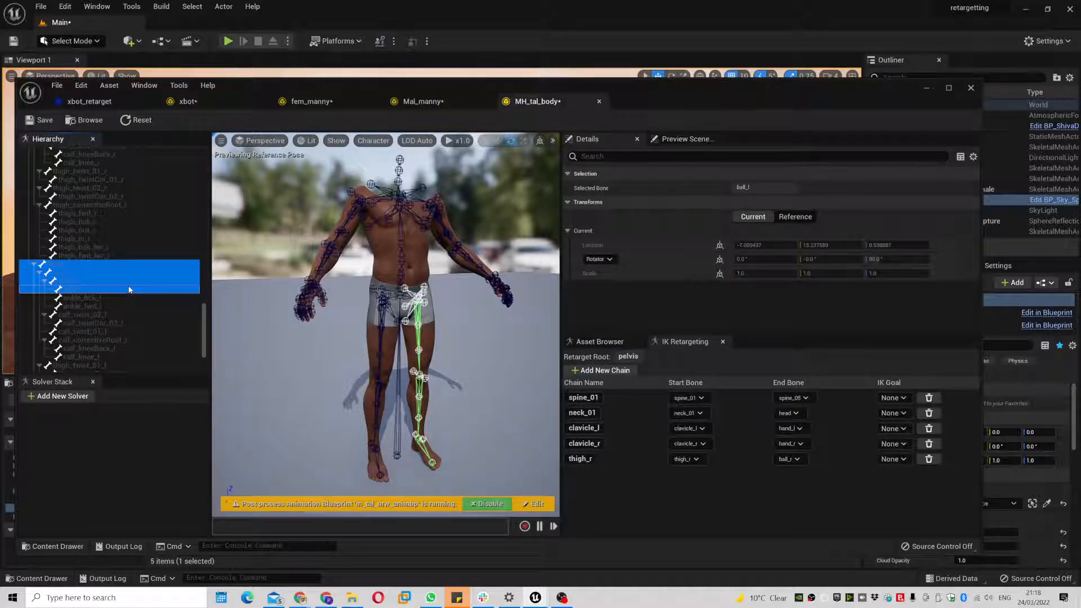
{"action": "right_click", "coordinate": [128, 290]}
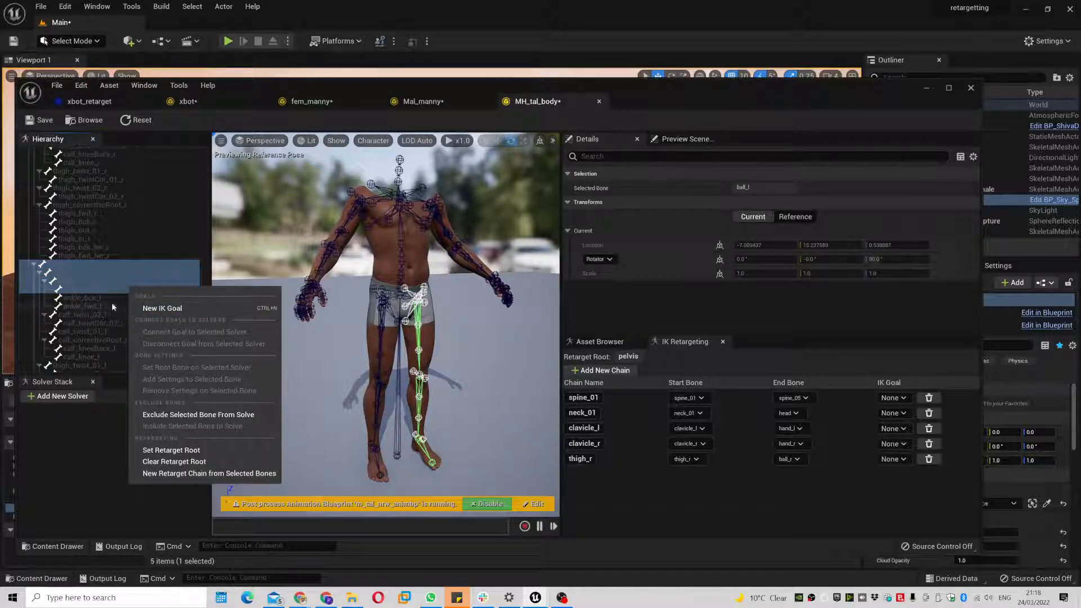
{"action": "scroll", "coordinate": [97, 292], "scroll_direction": "down", "scroll_amount": 2}
{"action": "scroll", "coordinate": [96, 287], "scroll_direction": "down", "scroll_amount": 3}
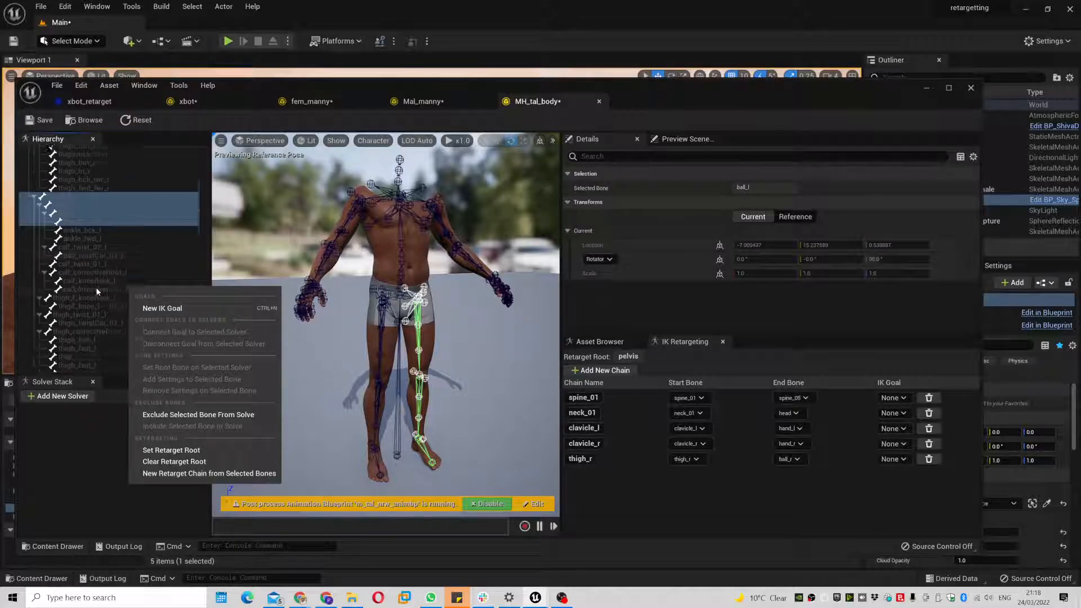
{"action": "left_click", "coordinate": [206, 474]}
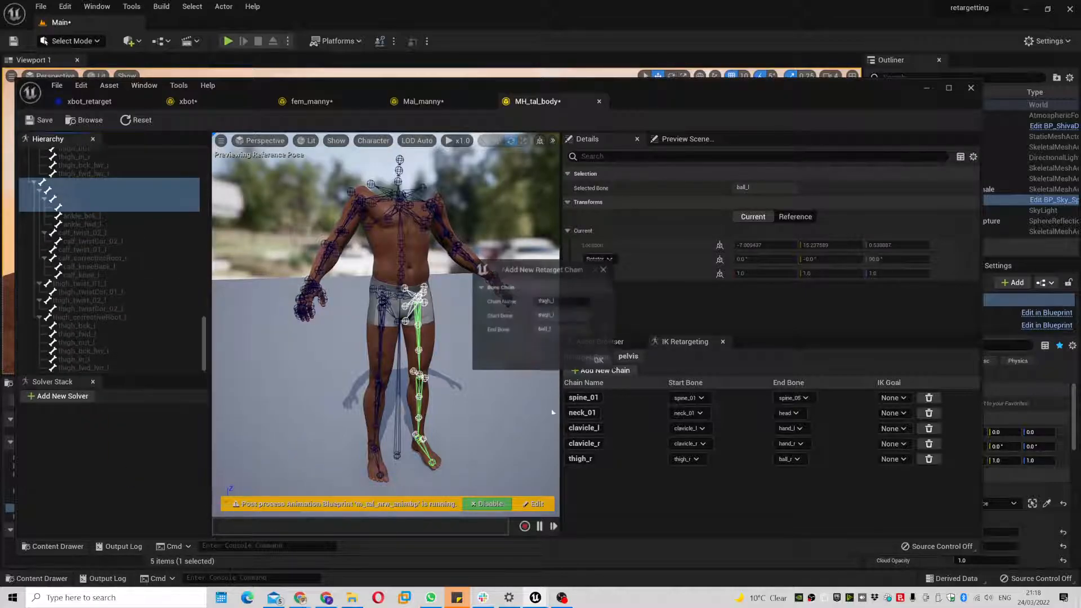
{"action": "left_click", "coordinate": [596, 364]}
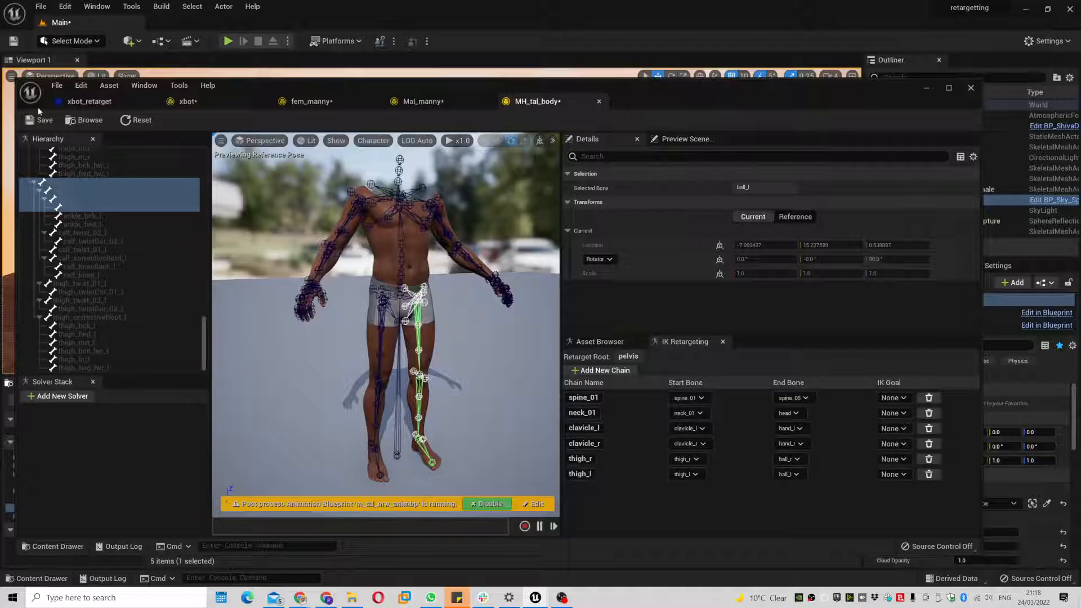
{"action": "left_click", "coordinate": [87, 102]}
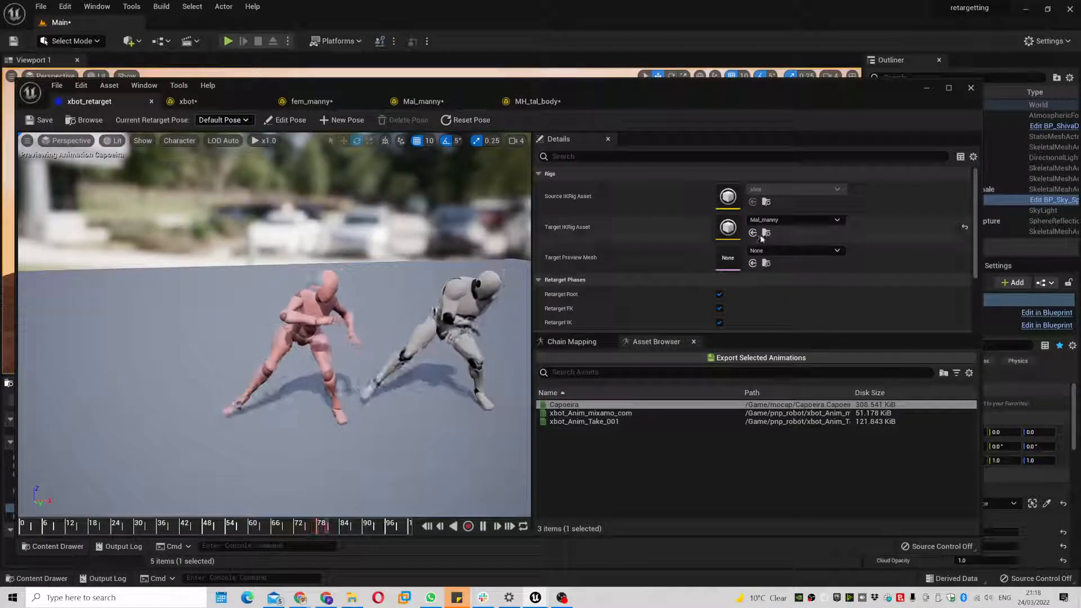
- Set MH_tal_body as the target IK rig and preview Capoeira on the MetaHuman
{"action": "left_click", "coordinate": [806, 223]}
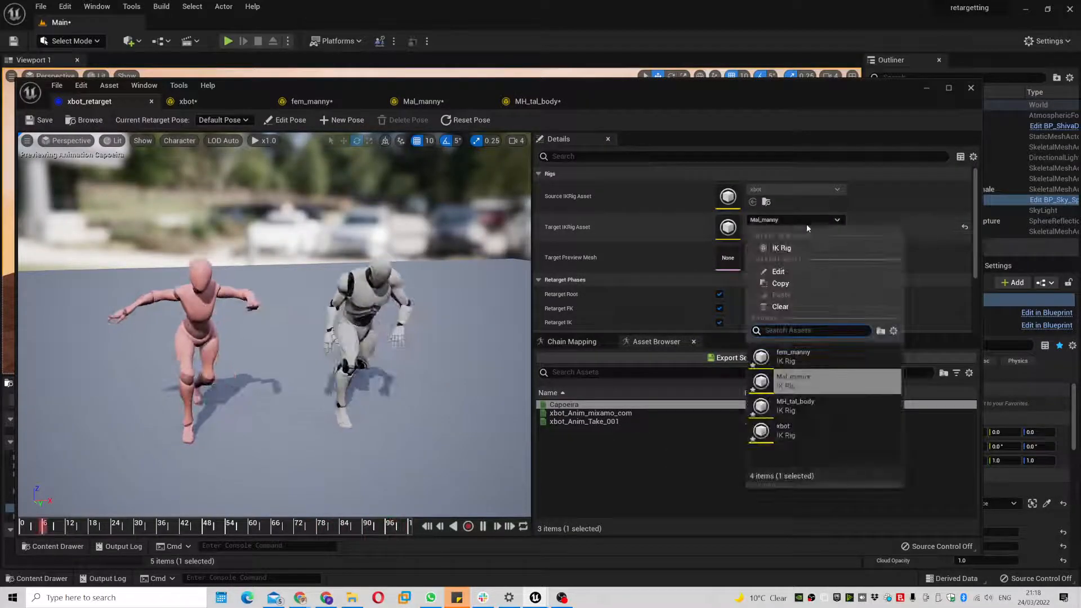
{"action": "left_click", "coordinate": [811, 406]}
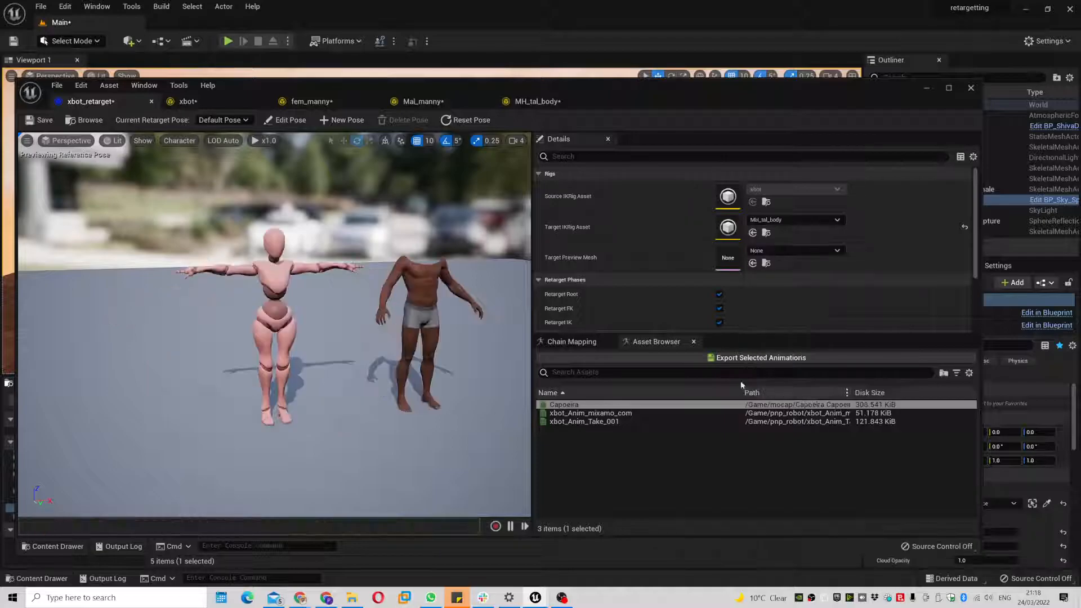
{"action": "left_click", "coordinate": [631, 404]}
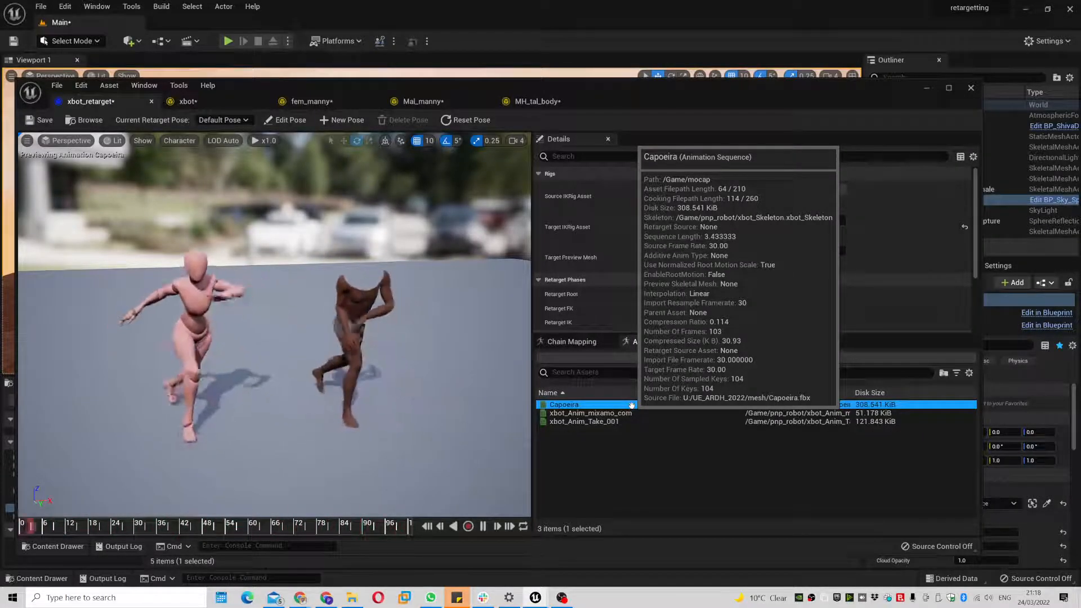
- Close the retarget editor and save all modified assets
{"action": "left_click", "coordinate": [970, 89]}
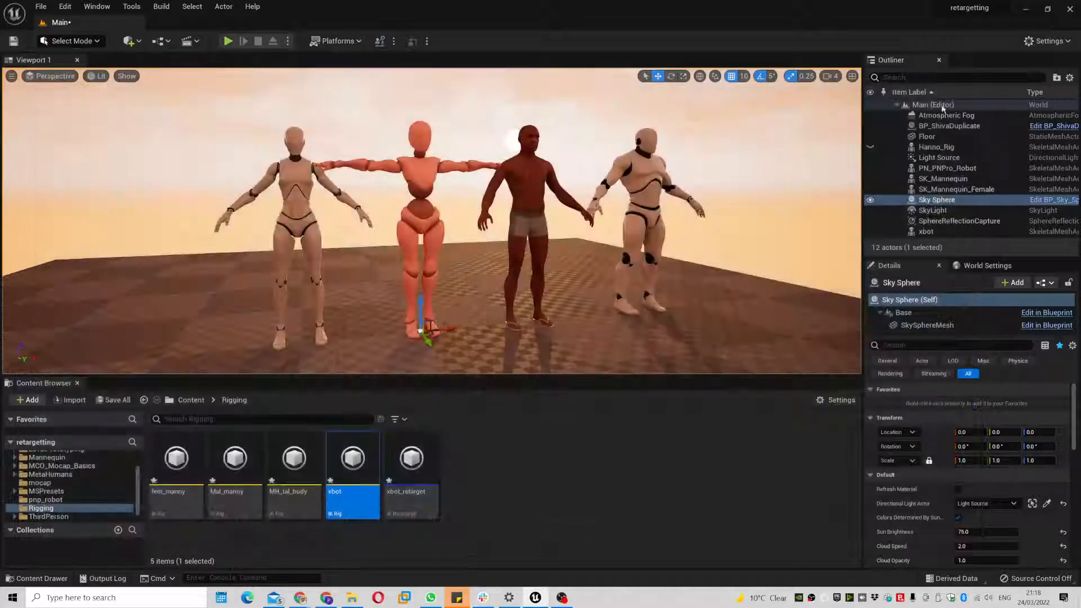
{"action": "left_click", "coordinate": [42, 8]}
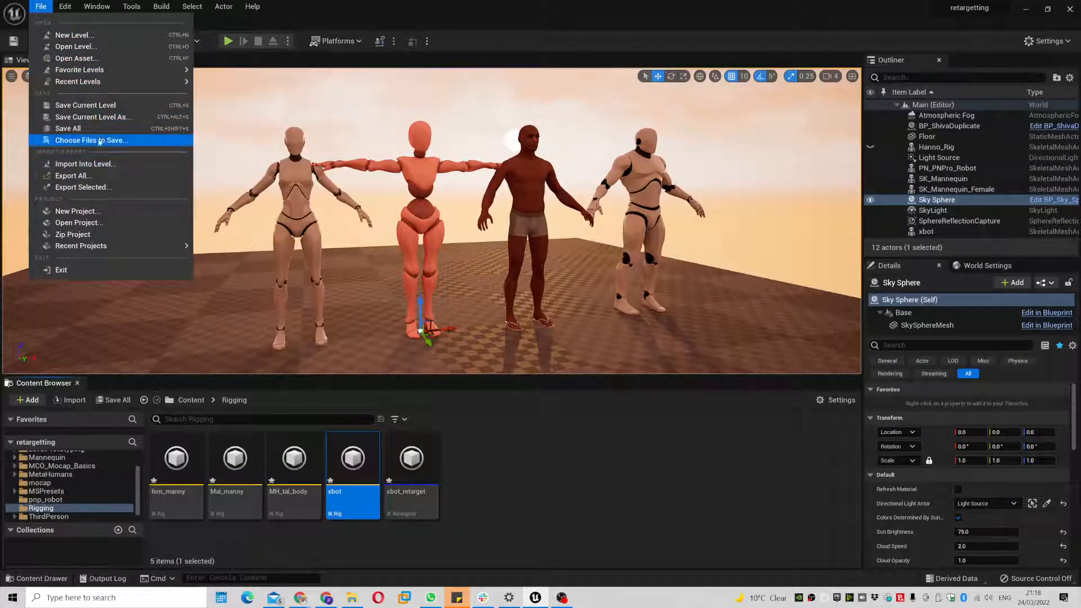
{"action": "left_click", "coordinate": [99, 129]}
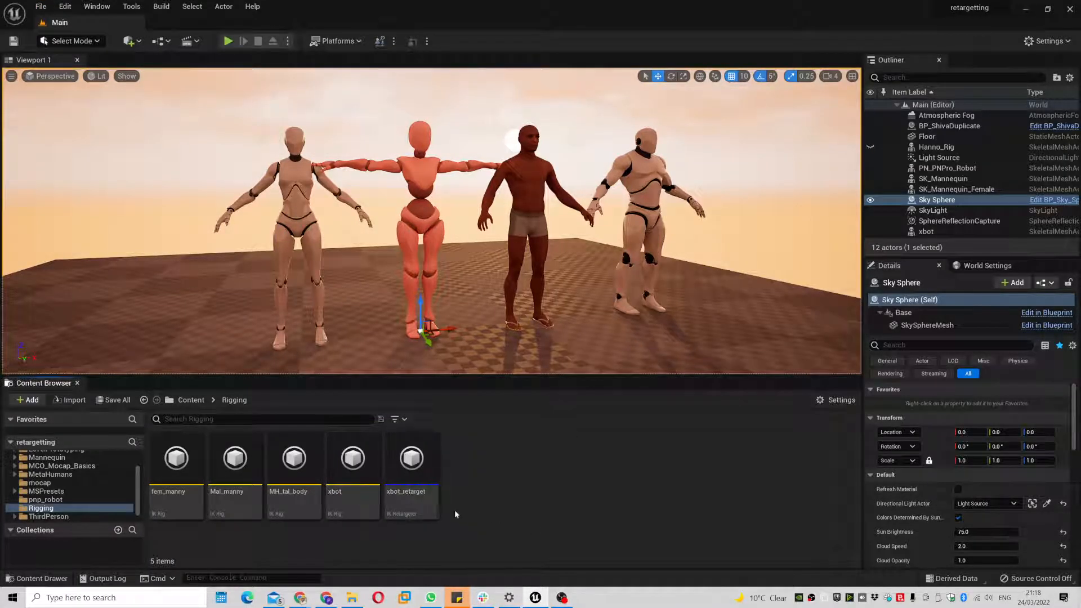
- Rename the xbot_retarget asset to xbot_to_MH
{"action": "left_click", "coordinate": [416, 501]}
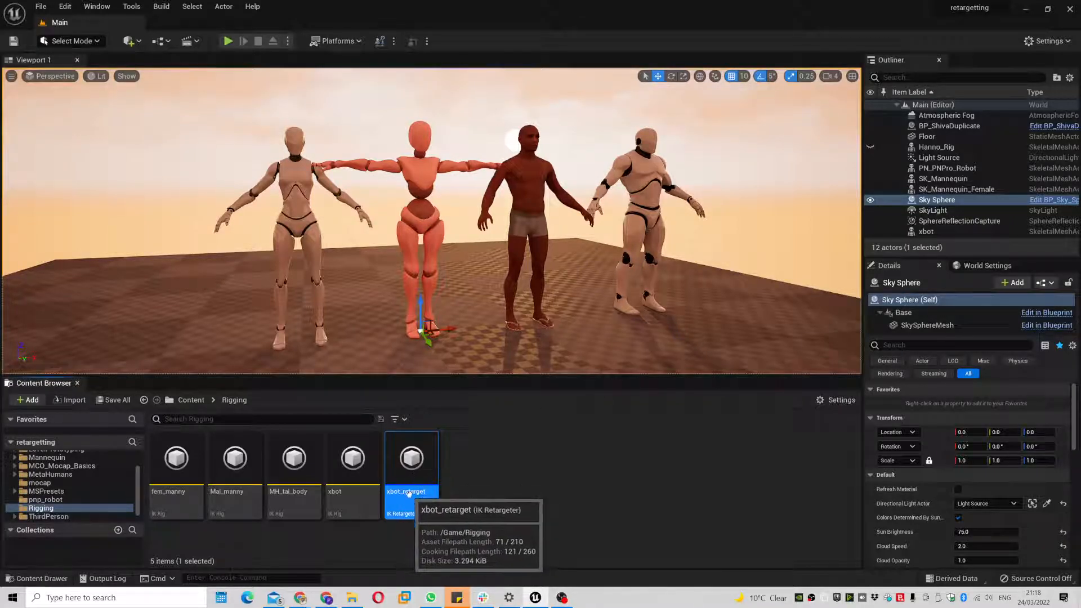
{"action": "left_click", "coordinate": [409, 493]}
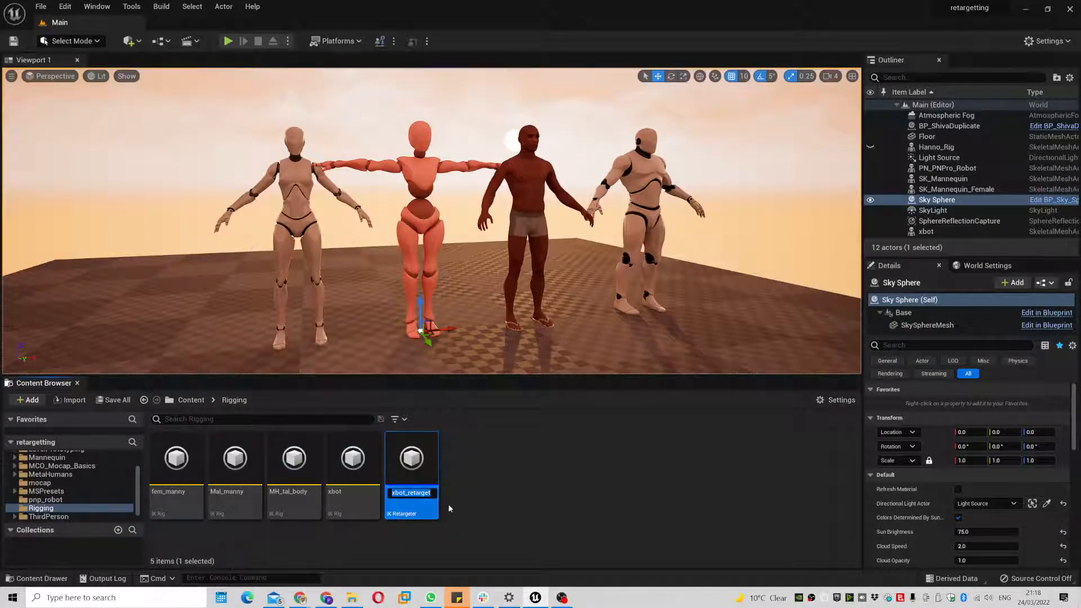
{"action": "type", "text": "xbot_to_MH"}
{"action": "key", "text": "Return"}
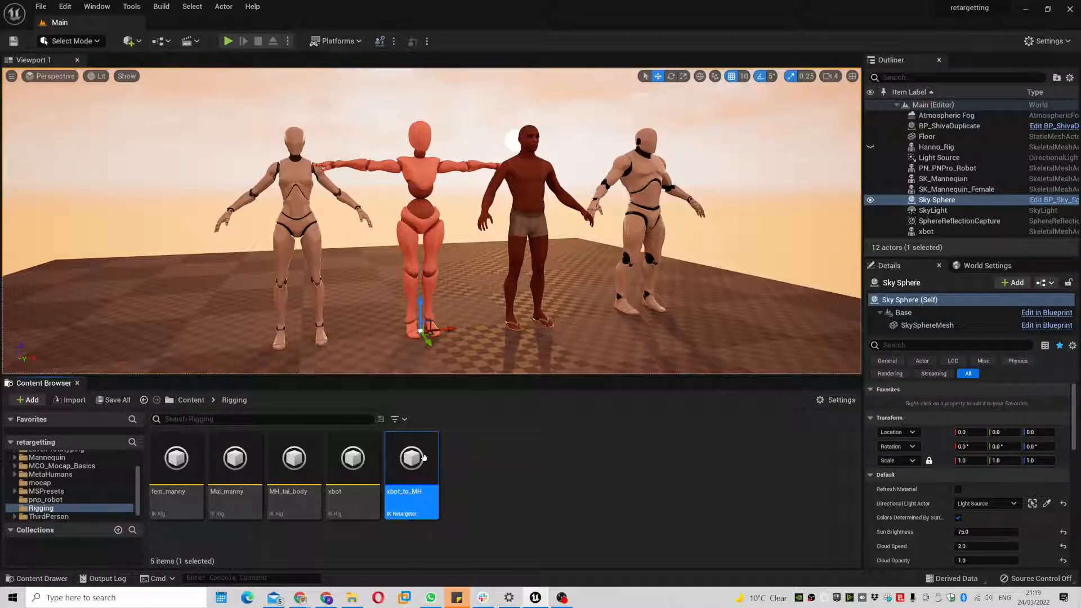
- Open xbot_to_MH, preview the Capoeira animation on both characters, then close the editor
{"action": "double_click", "coordinate": [411, 458]}
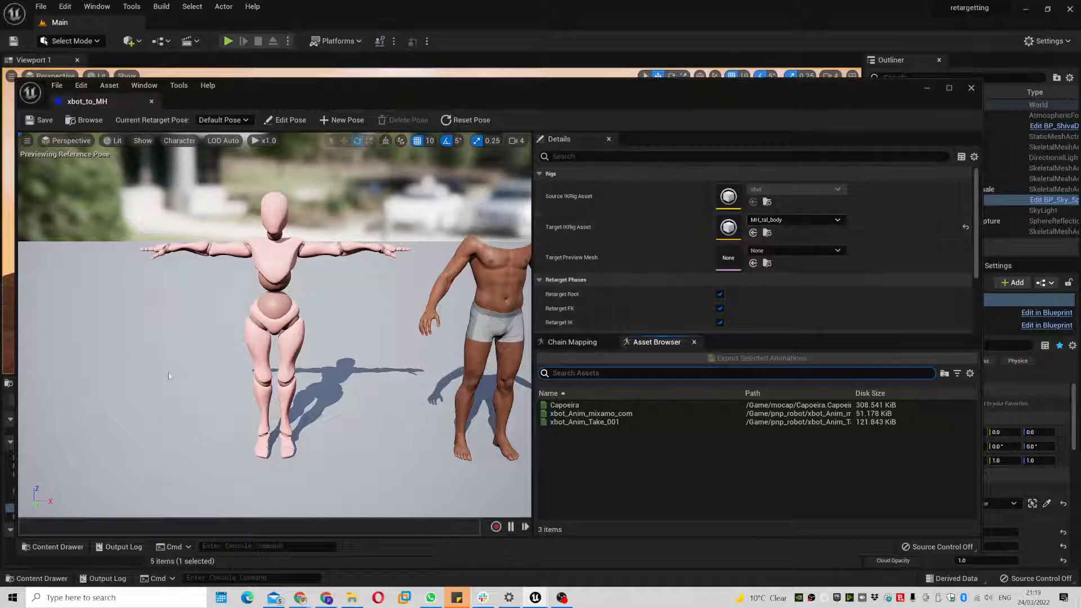
{"action": "left_click", "coordinate": [559, 405]}
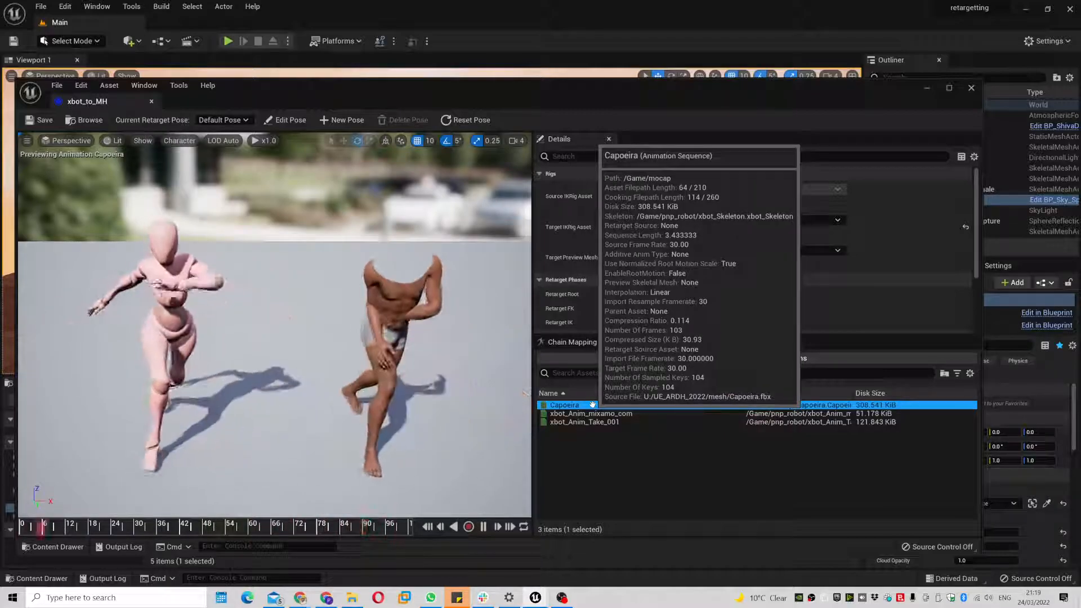
{"action": "left_click", "coordinate": [970, 88]}
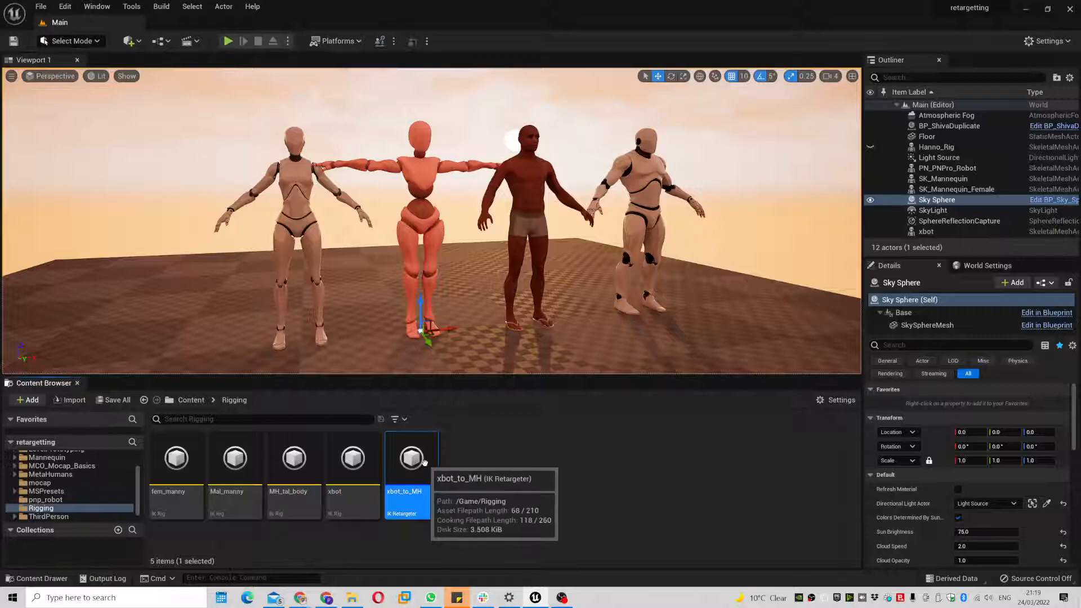
- Duplicate xbot_to_MH as xbot_to_FM
{"action": "right_click", "coordinate": [424, 461]}
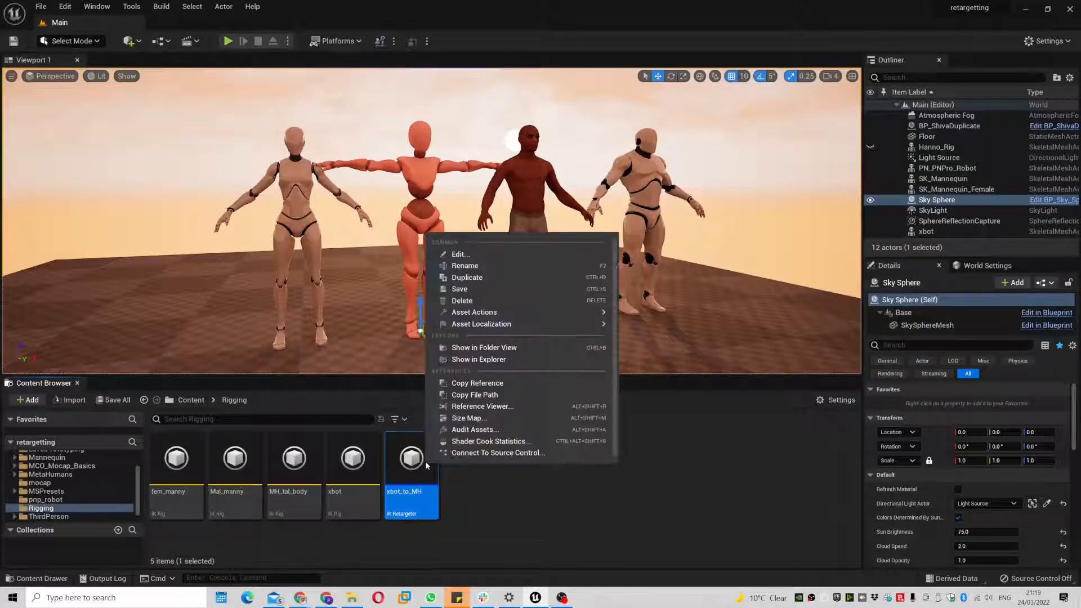
{"action": "left_click", "coordinate": [506, 276]}
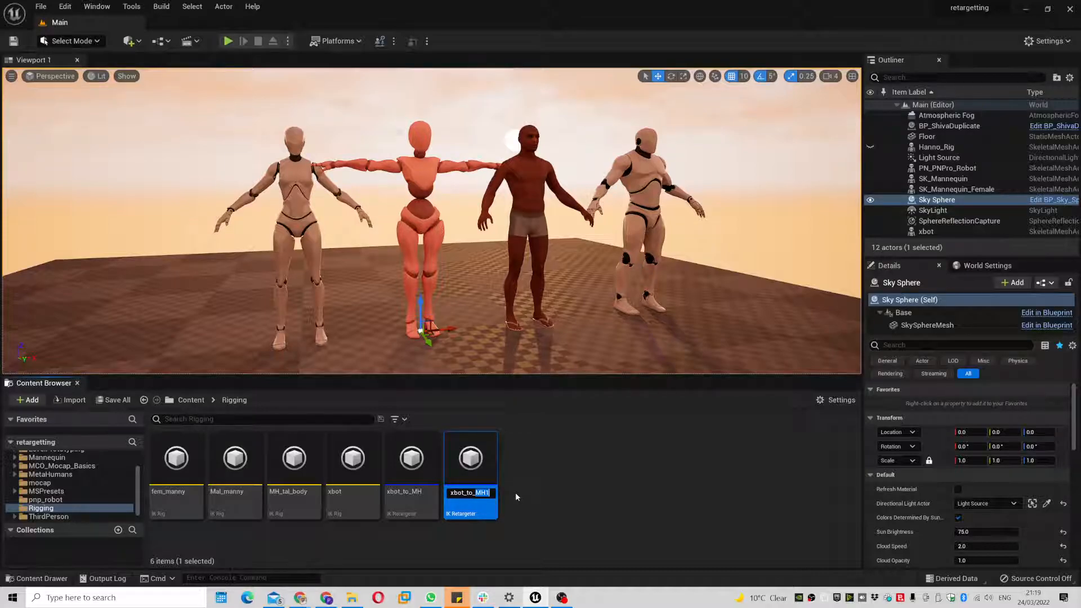
{"action": "type", "text": "F"}
{"action": "key", "text": "Return"}
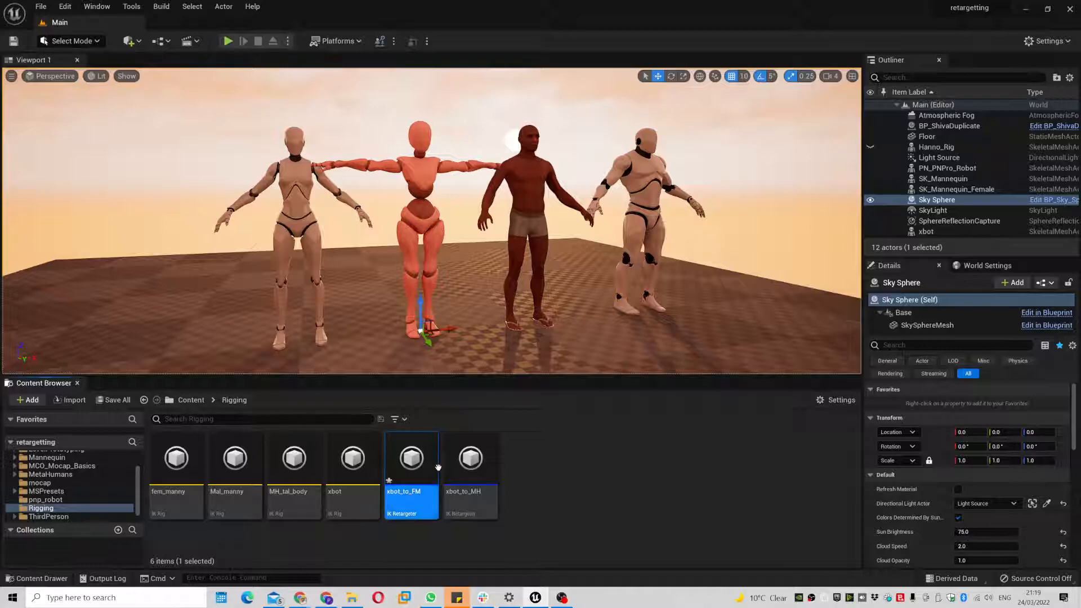
- Duplicate xbot_to_FM as xbot_to_MM, then reselect xbot_to_MH
{"action": "right_click", "coordinate": [432, 470]}
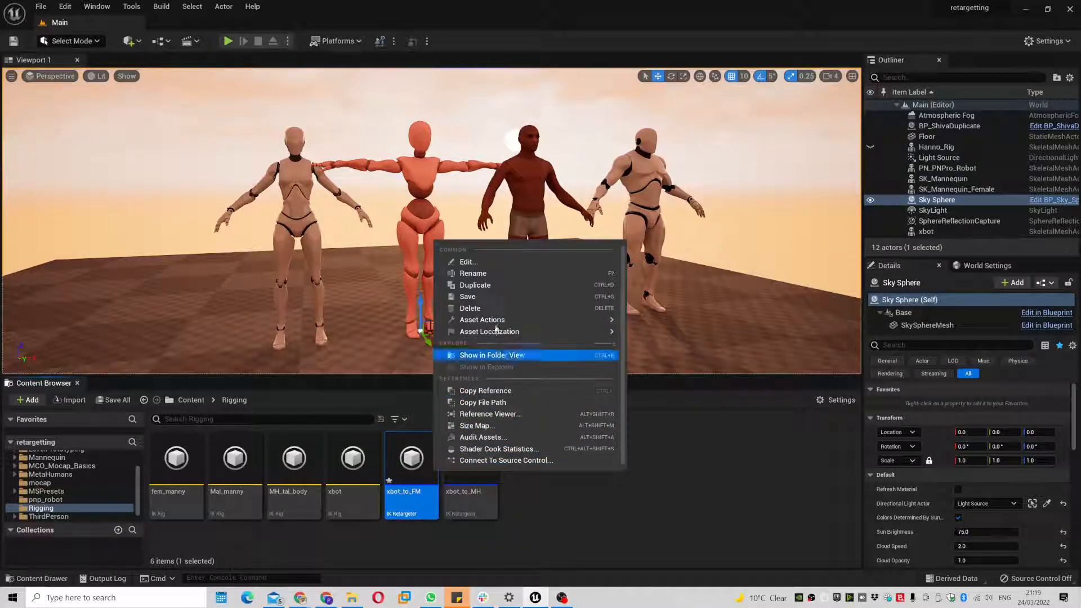
{"action": "left_click", "coordinate": [503, 286]}
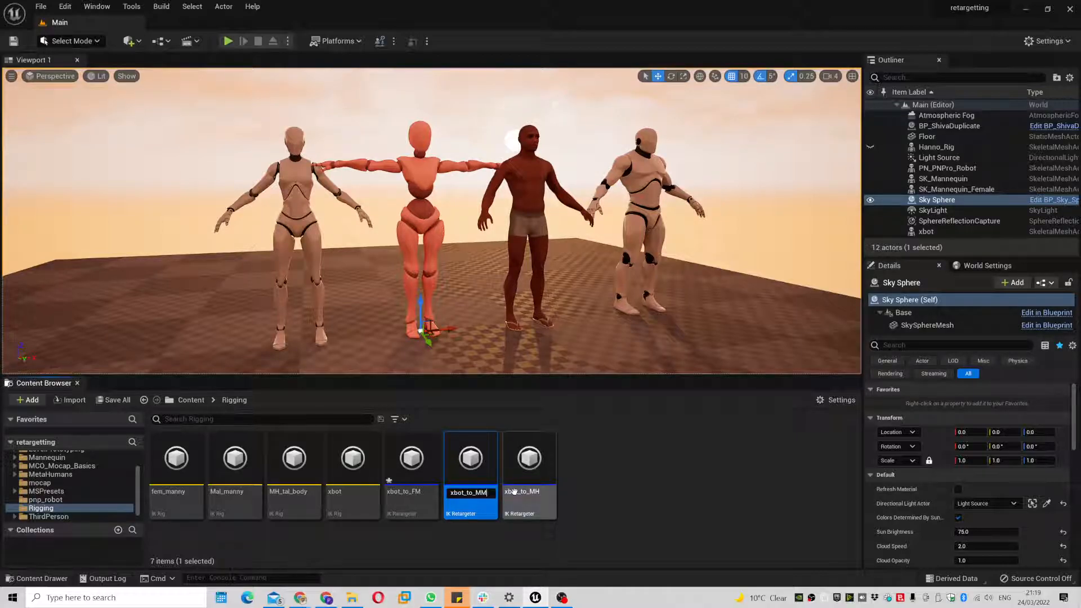
{"action": "key", "text": "Return"}
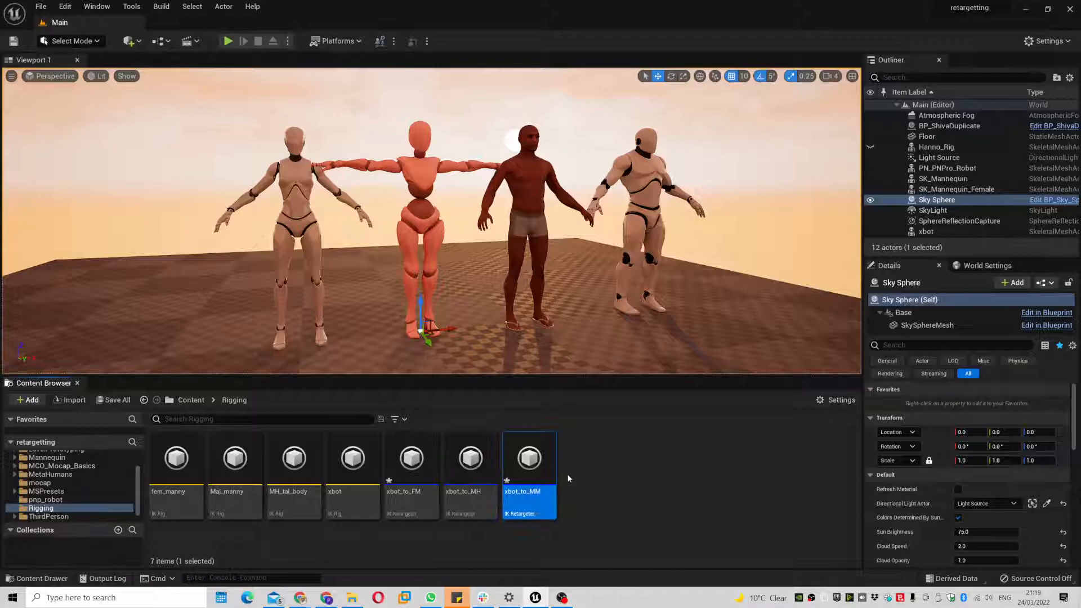
{"action": "left_click", "coordinate": [482, 470]}
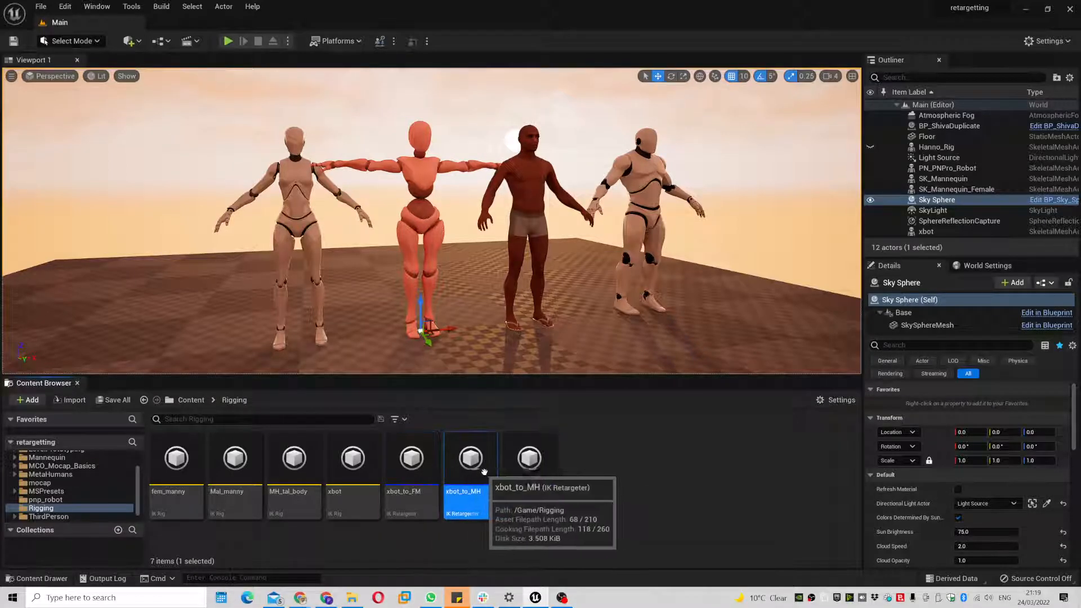
{"action": "left_click", "coordinate": [536, 471]}
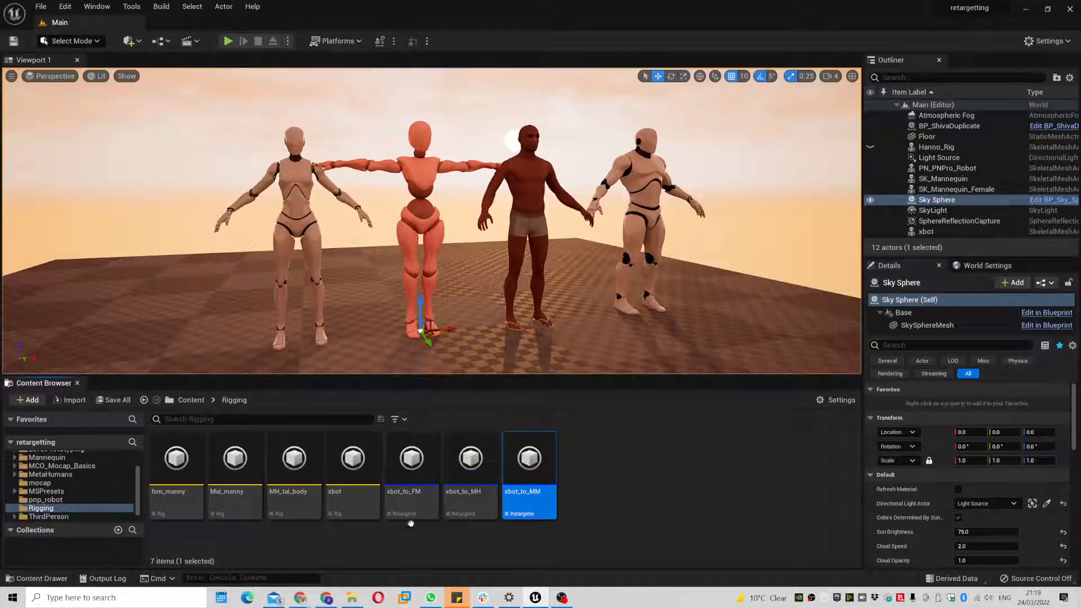
{"action": "left_click", "coordinate": [479, 472]}
- In xbot_to_MH, set the Target Actor Offset to 0 so both characters overlap
{"action": "double_click", "coordinate": [479, 472]}
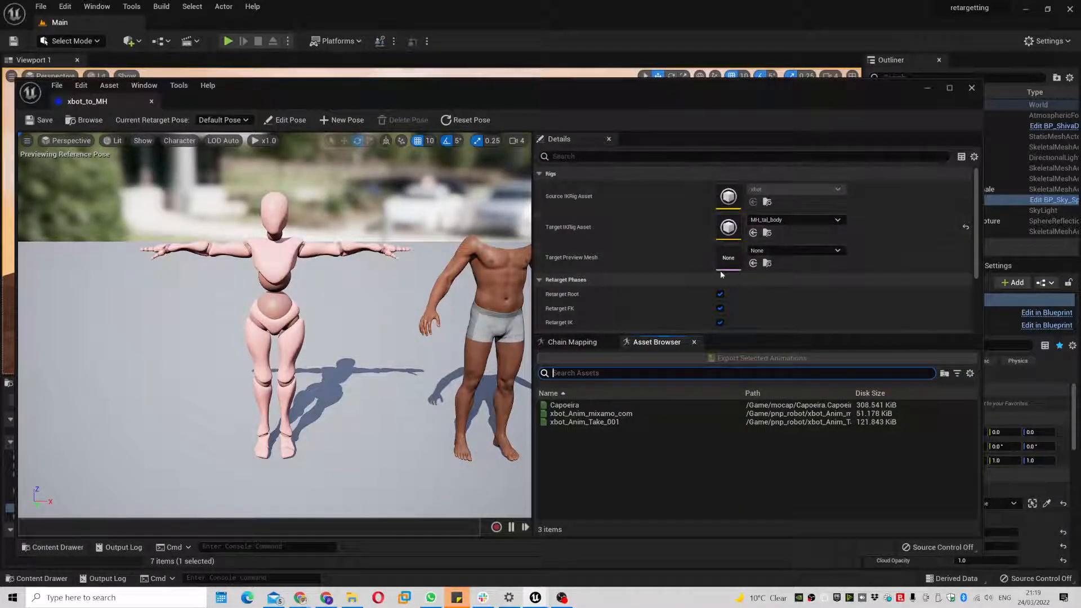
{"action": "scroll", "coordinate": [668, 289], "scroll_direction": "down", "scroll_amount": 2}
{"action": "left_click", "coordinate": [754, 318]}
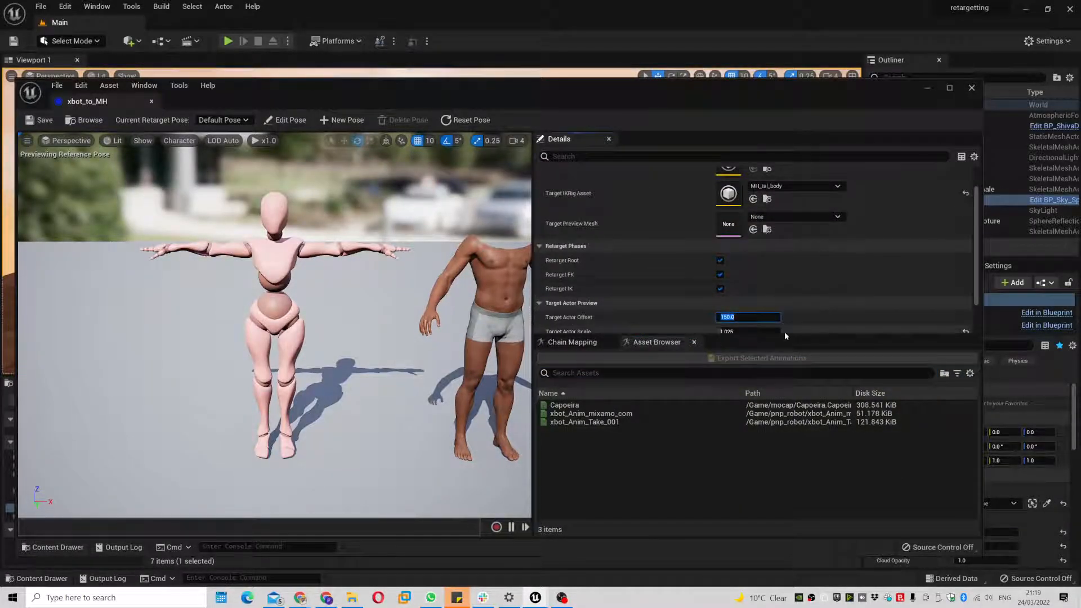
{"action": "type", "text": "0"}
{"action": "key", "text": "Return"}
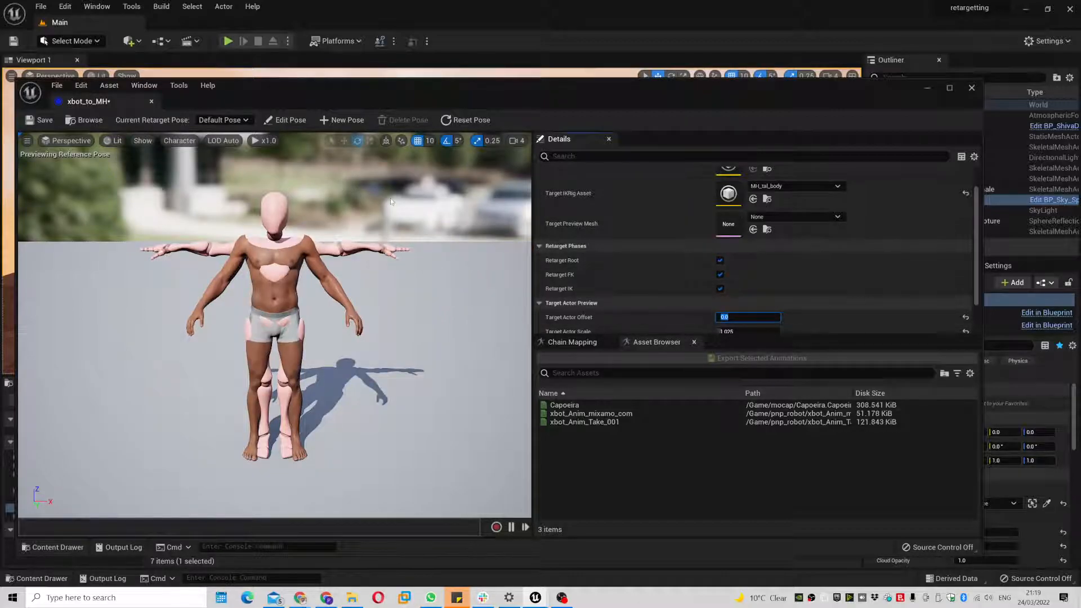
- In Edit Pose, rotate both MetaHuman upper arms up to horizontal
{"action": "left_click", "coordinate": [285, 120]}
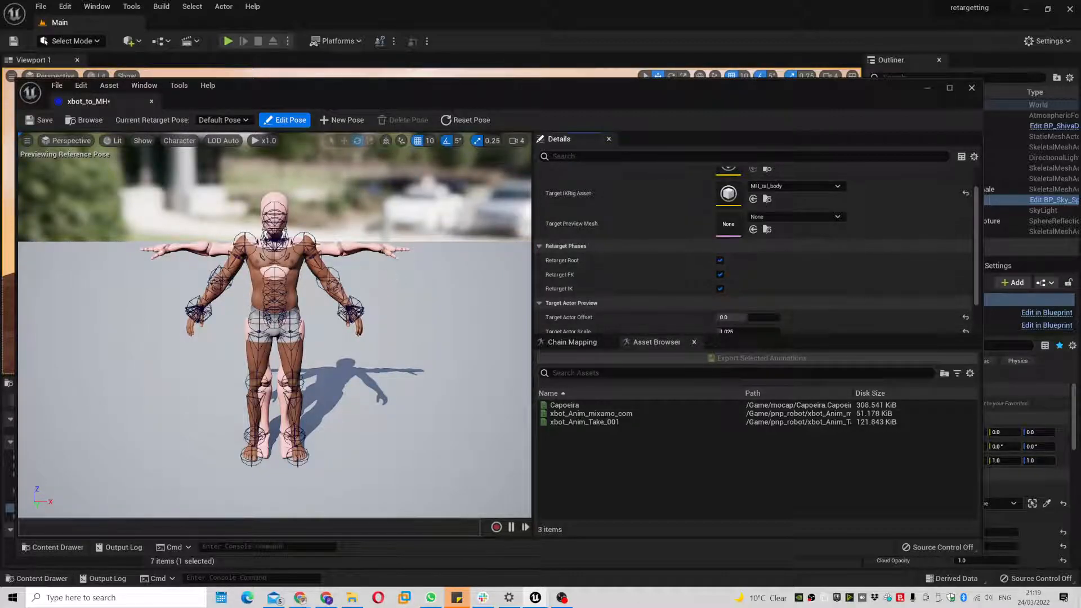
{"action": "left_click_drag", "start_coordinate": [263, 254], "coordinate": [289, 289]}
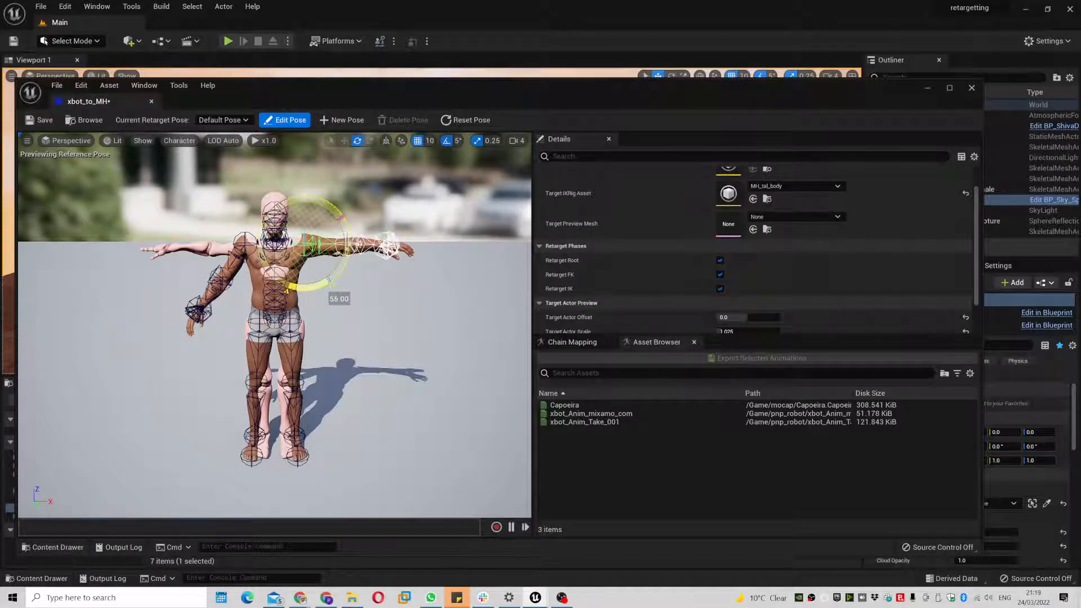
{"action": "left_click", "coordinate": [239, 239]}
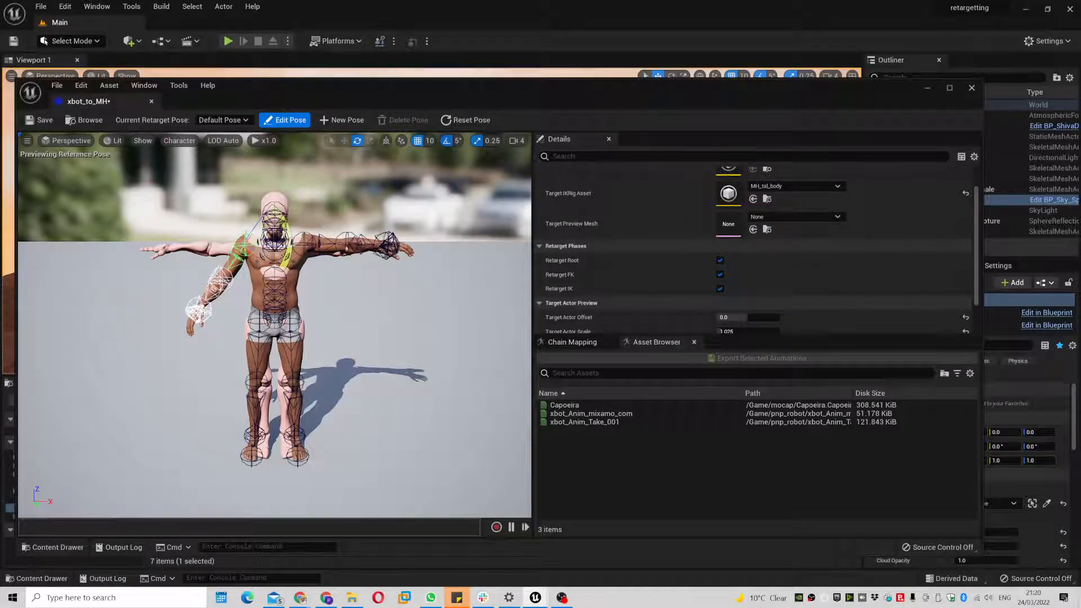
{"action": "left_click_drag", "start_coordinate": [287, 225], "coordinate": [282, 271]}
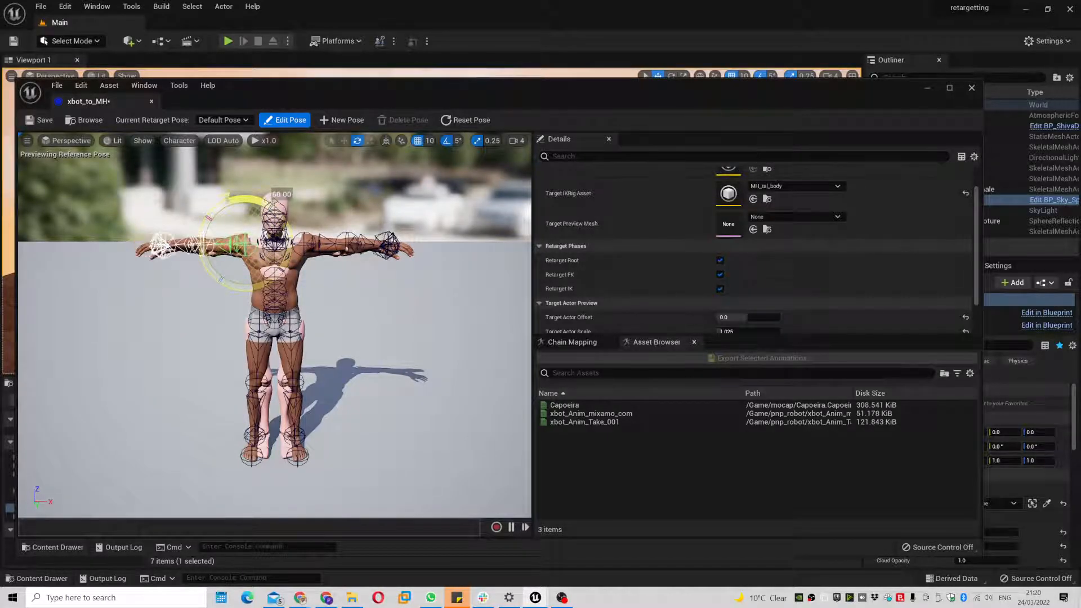
{"action": "left_click_drag", "start_coordinate": [252, 264], "coordinate": [290, 290], "text": "alt"}
{"action": "scroll", "coordinate": [252, 264], "scroll_direction": "up", "scroll_amount": 8}
{"action": "scroll", "coordinate": [252, 264], "scroll_direction": "down", "scroll_amount": 4}
{"action": "middle_click_drag", "start_coordinate": [252, 264], "coordinate": [247, 222]}
{"action": "left_click_drag", "start_coordinate": [252, 264], "coordinate": [259, 228], "text": "alt"}
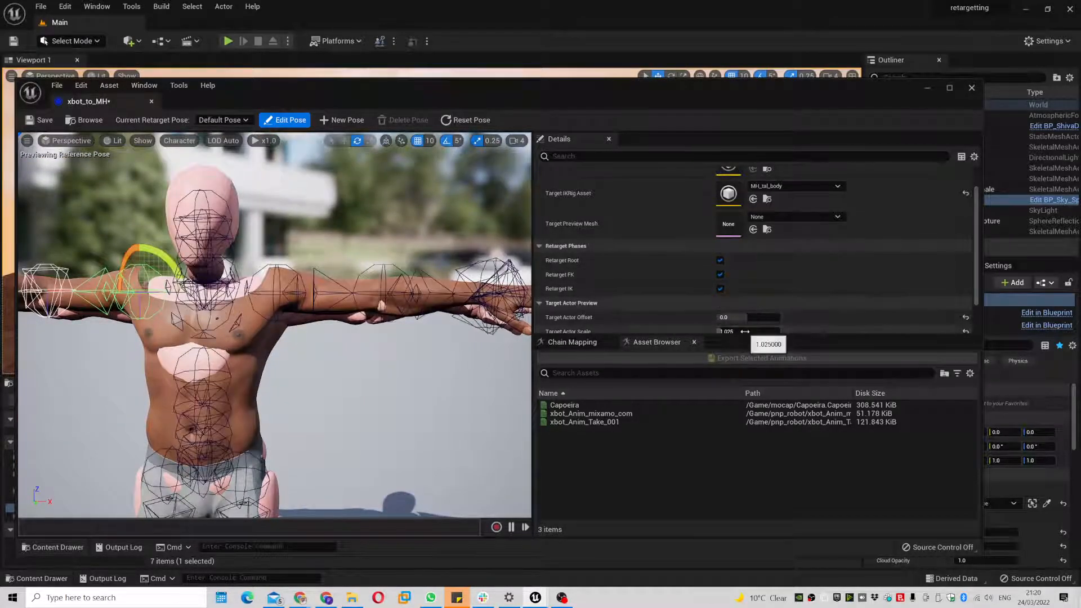
- Reset the Target Actor Scale to 1.0
{"action": "type", "text": "1"}
{"action": "key", "text": "Return"}
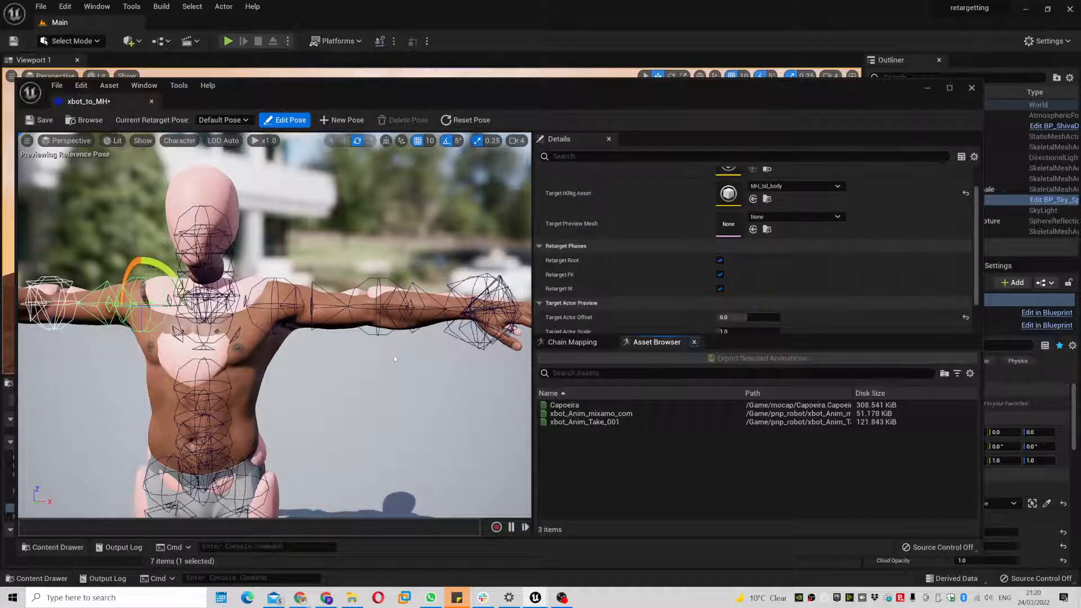
{"action": "scroll", "coordinate": [748, 319], "scroll_direction": "down", "scroll_amount": 2}
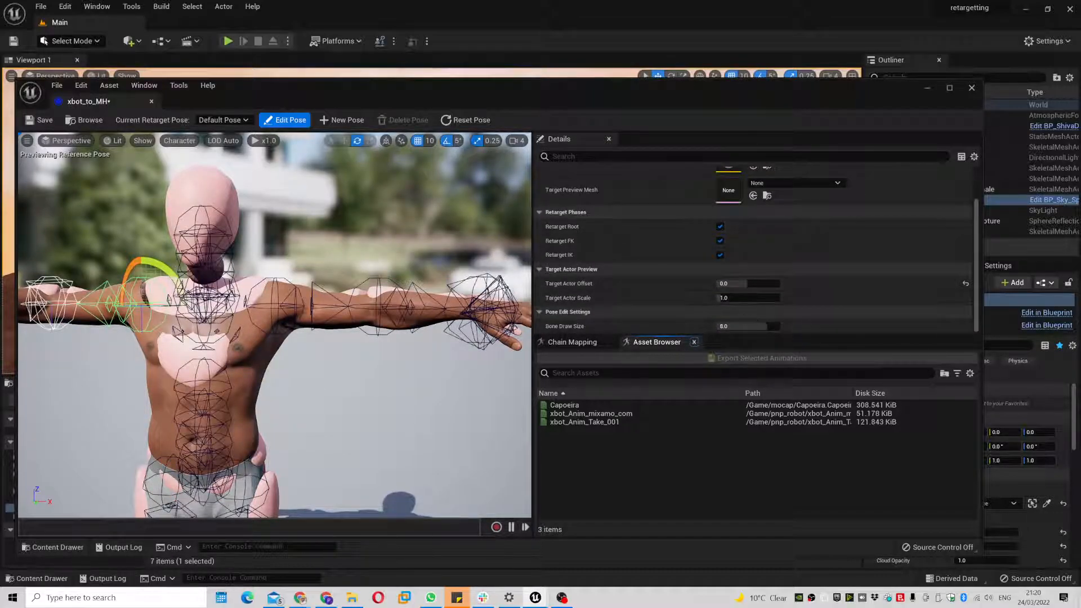
{"action": "scroll", "coordinate": [397, 305], "scroll_direction": "down", "scroll_amount": 5}
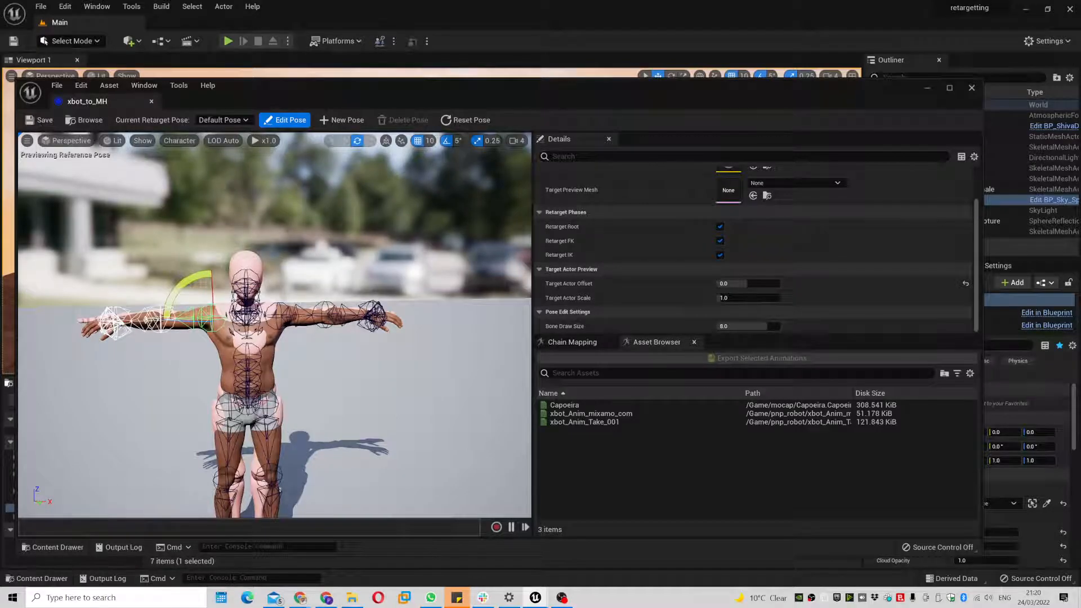
- Preview Capoeira with the adjusted arm pose and exit Edit Pose mode
{"action": "left_click_drag", "start_coordinate": [396, 306], "coordinate": [448, 329], "text": "alt"}
{"action": "left_click", "coordinate": [598, 407]}
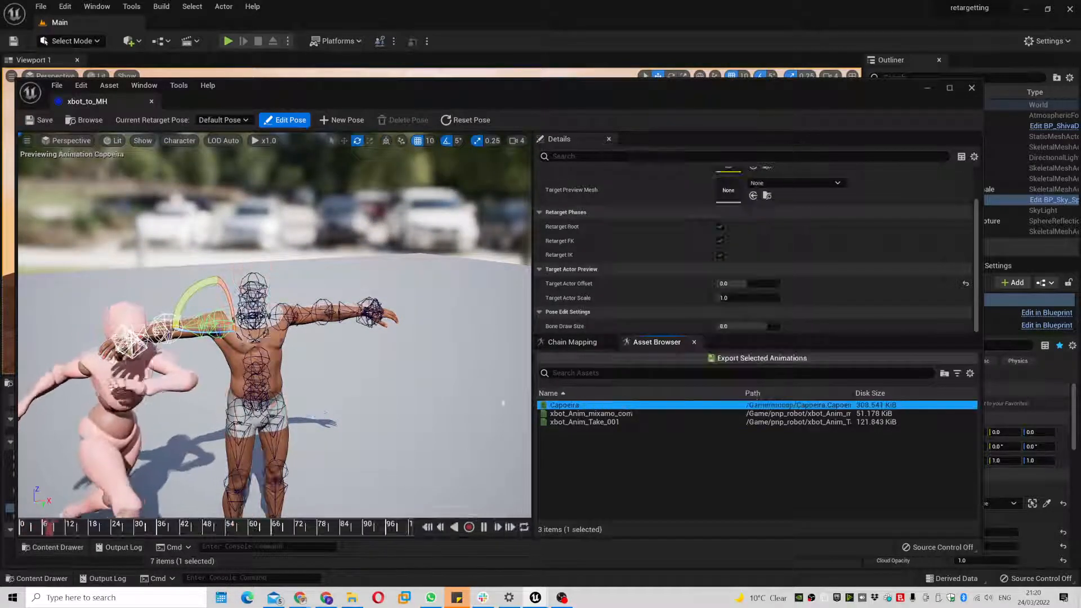
{"action": "scroll", "coordinate": [832, 309], "scroll_direction": "up", "scroll_amount": 3}
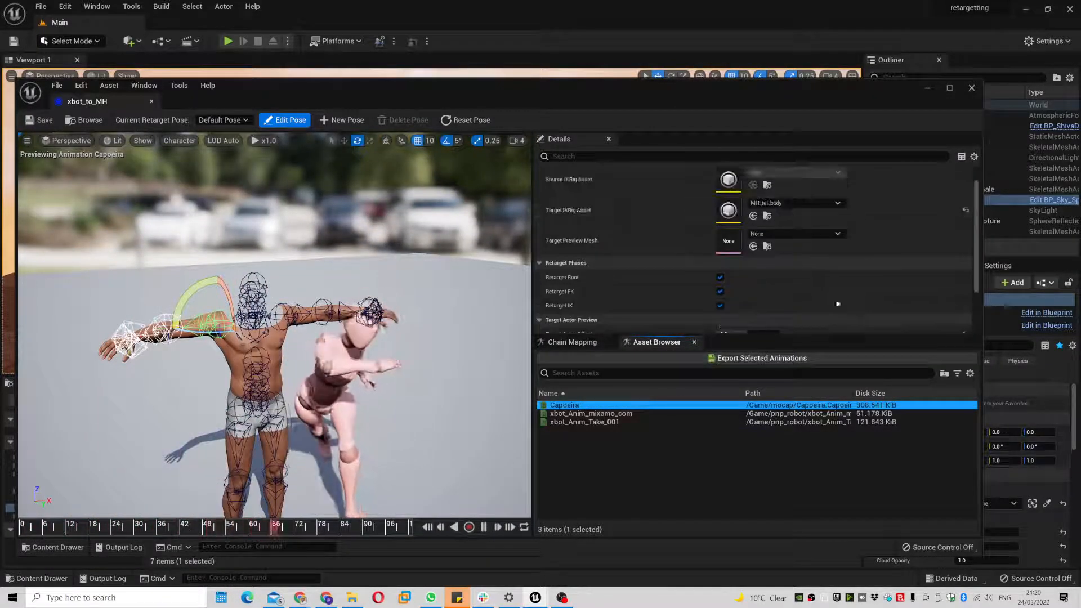
{"action": "left_click", "coordinate": [284, 120]}
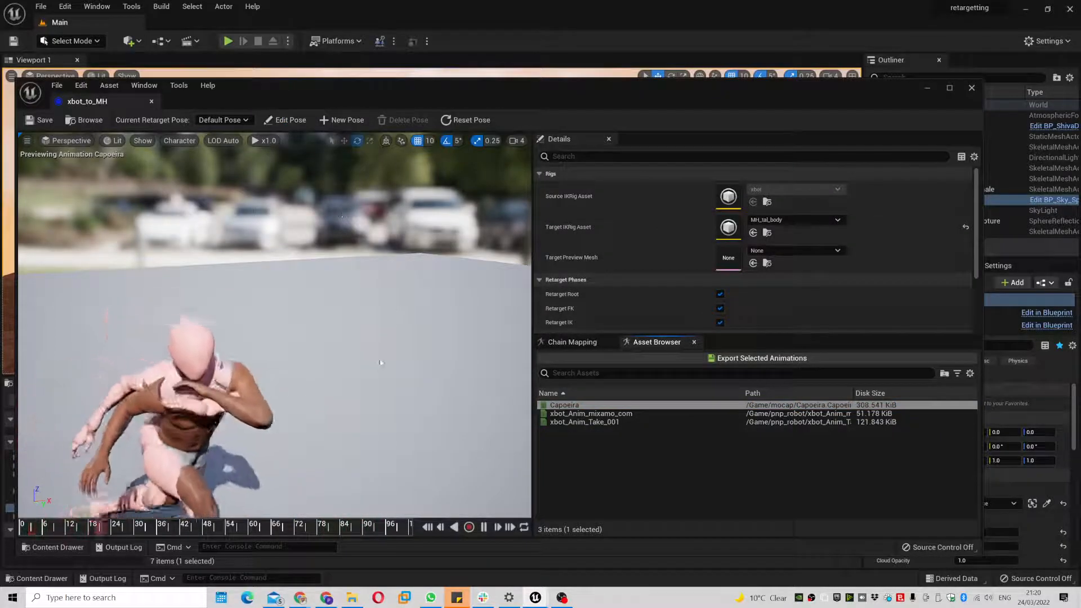
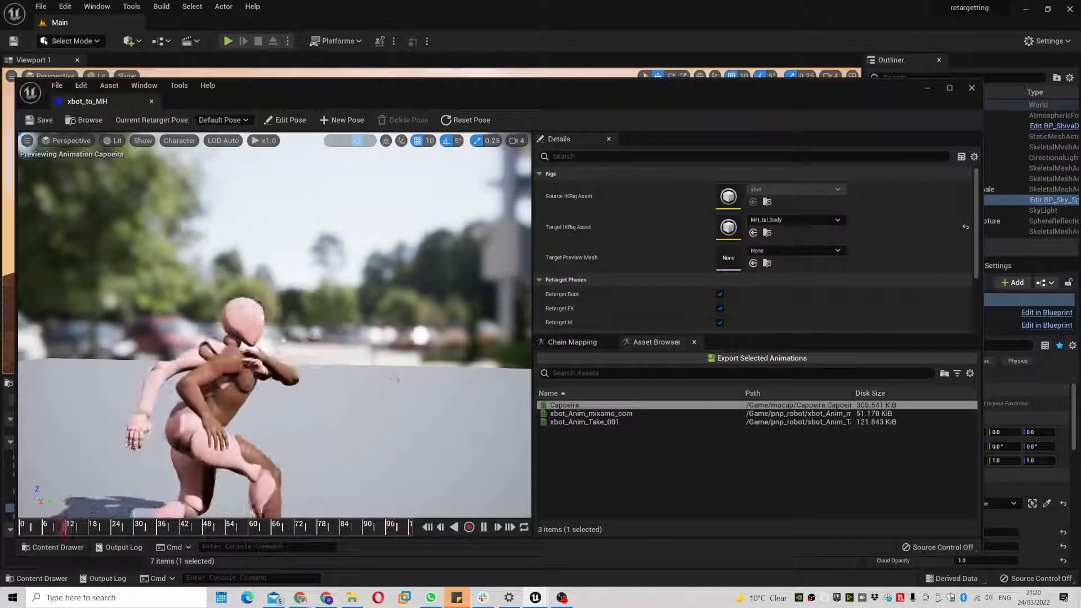
- In Edit Pose, rotate the right arm -40° and left forearm -20°, then preview Capoeira
{"action": "left_click", "coordinate": [279, 121]}
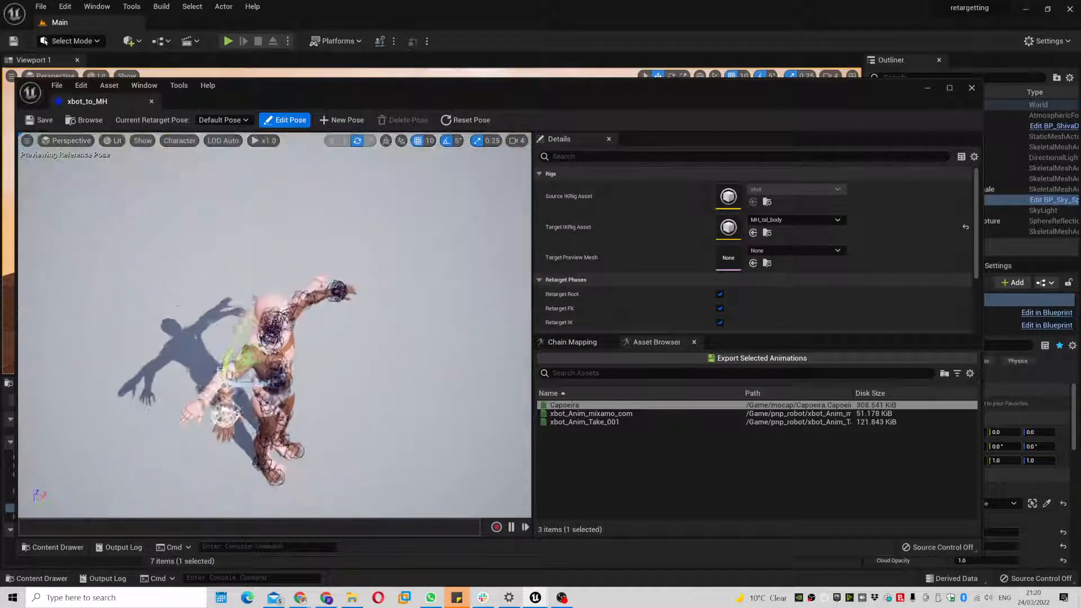
{"action": "scroll", "coordinate": [327, 233], "scroll_direction": "up", "scroll_amount": 5}
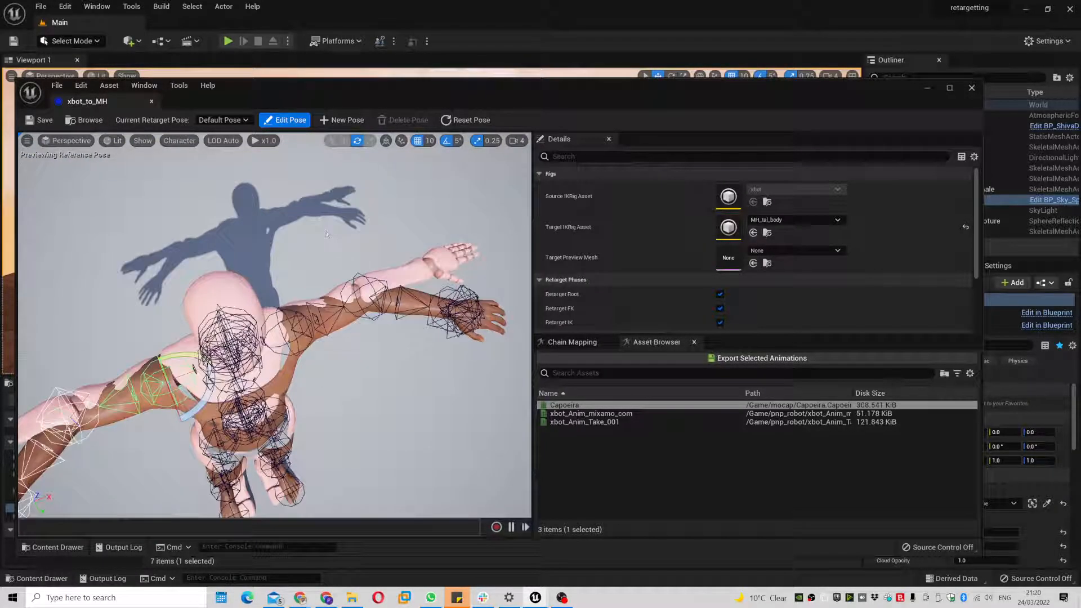
{"action": "left_click", "coordinate": [373, 318]}
{"action": "left_click_drag", "start_coordinate": [338, 332], "coordinate": [402, 329]}
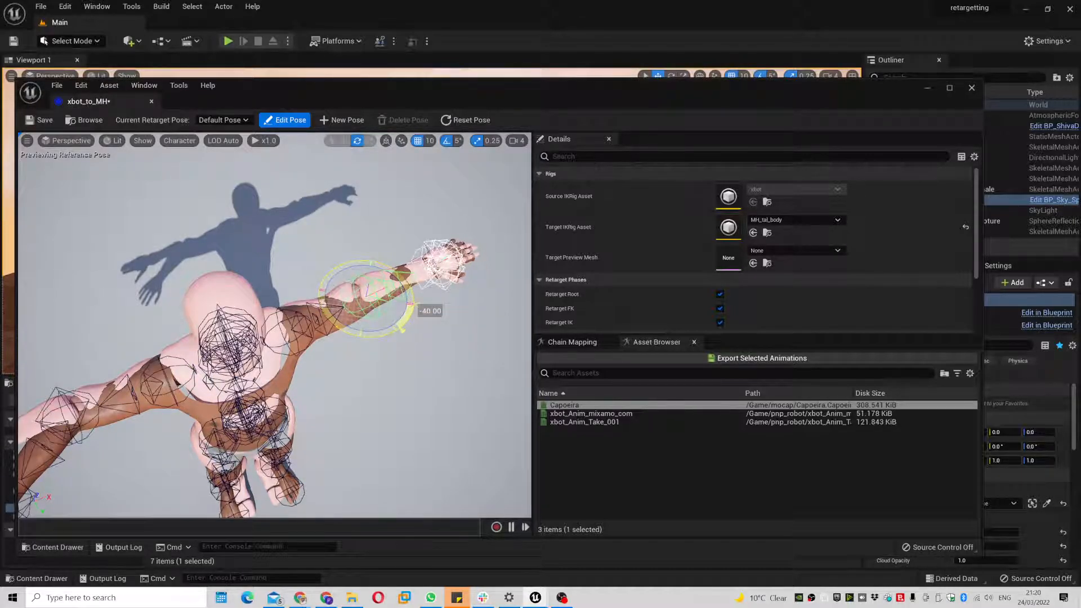
{"action": "left_click", "coordinate": [90, 436]}
{"action": "left_click_drag", "start_coordinate": [90, 450], "coordinate": [61, 455]}
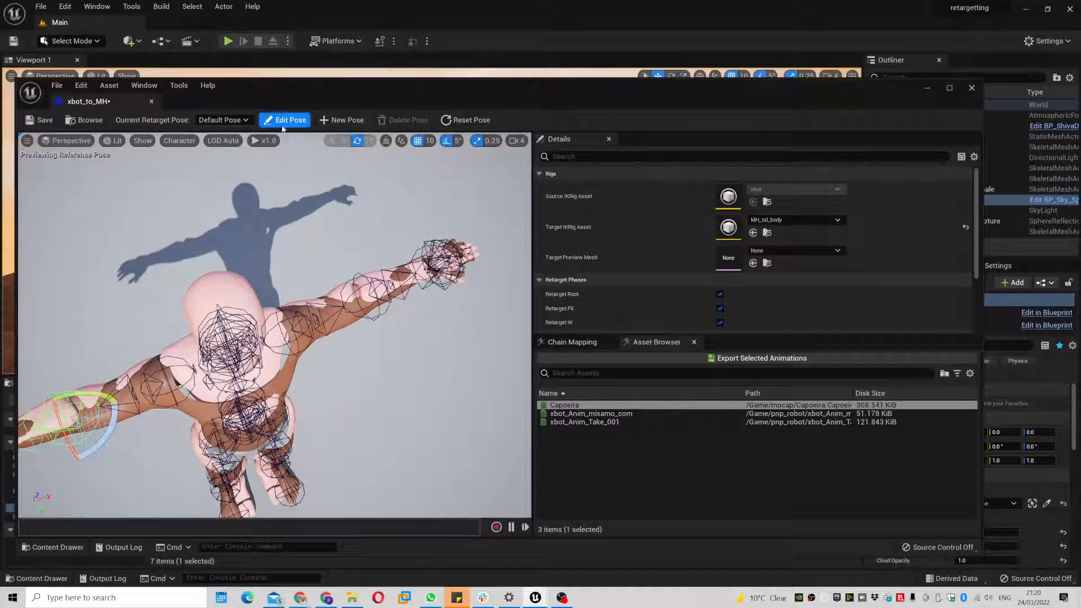
{"action": "left_click", "coordinate": [285, 124]}
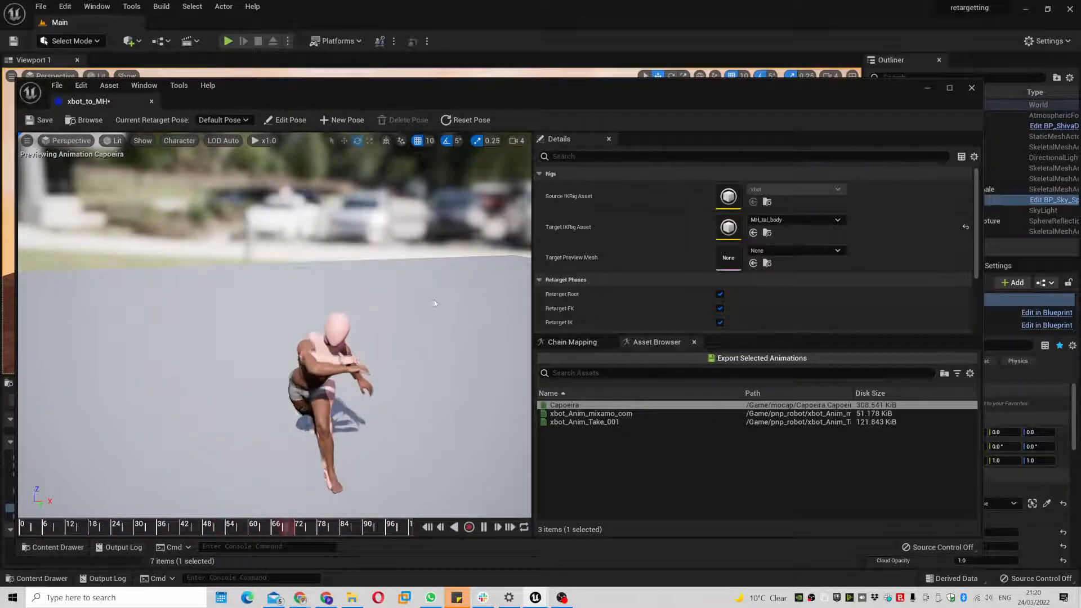
{"action": "left_click_drag", "start_coordinate": [471, 318], "coordinate": [563, 290], "text": "alt"}
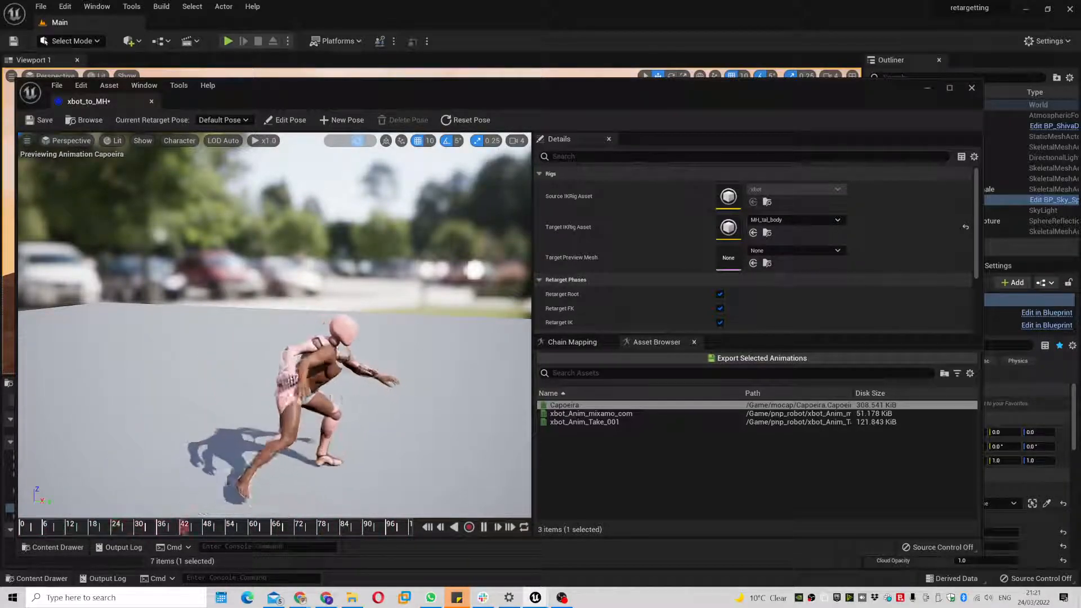
- In Edit Pose, shrink Bone Draw Size to about 3.2
{"action": "left_click", "coordinate": [287, 120]}
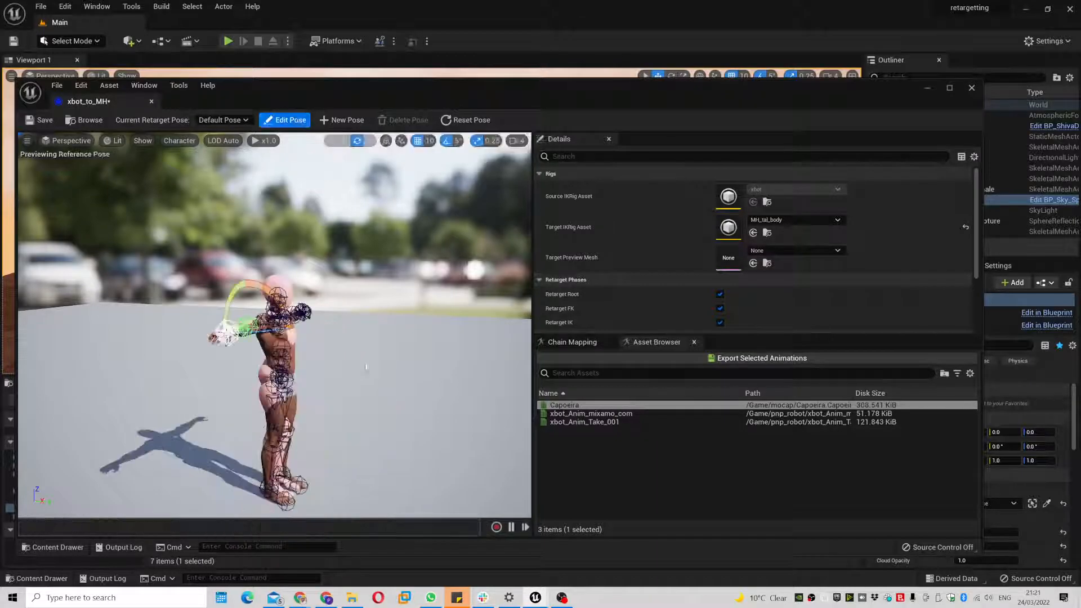
{"action": "scroll", "coordinate": [56, 504], "scroll_direction": "up", "scroll_amount": 10}
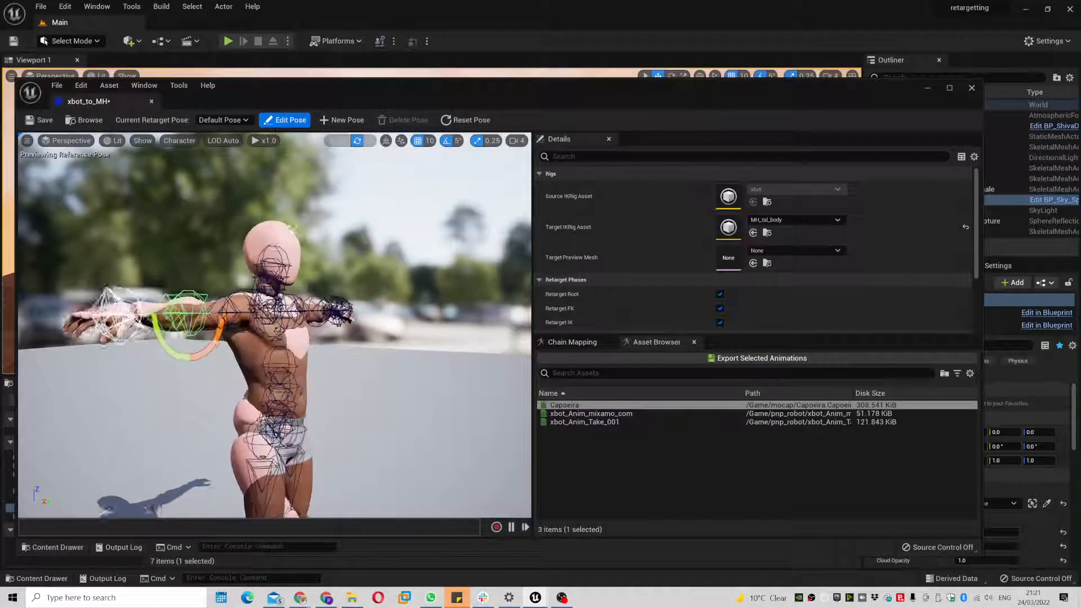
{"action": "scroll", "coordinate": [786, 282], "scroll_direction": "down", "scroll_amount": 2}
{"action": "scroll", "coordinate": [787, 282], "scroll_direction": "down", "scroll_amount": 2}
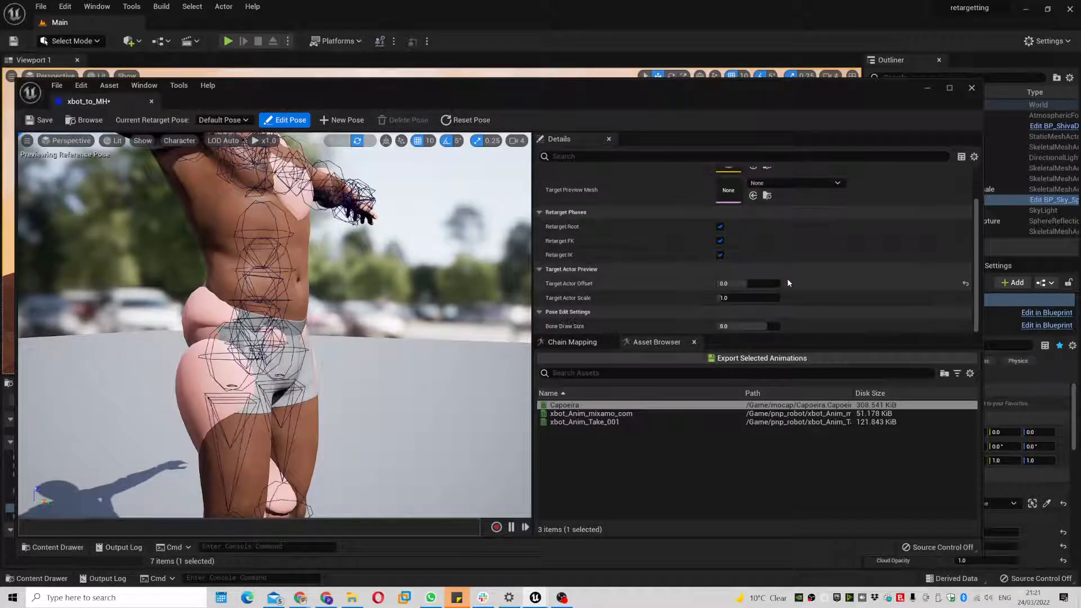
{"action": "left_click_drag", "start_coordinate": [750, 328], "coordinate": [717, 329]}
{"action": "left_click_drag", "start_coordinate": [298, 311], "coordinate": [318, 309], "text": "alt"}
{"action": "scroll", "coordinate": [323, 307], "scroll_direction": "down", "scroll_amount": 5}
{"action": "scroll", "coordinate": [325, 307], "scroll_direction": "down", "scroll_amount": 1}
{"action": "scroll", "coordinate": [325, 307], "scroll_direction": "up", "scroll_amount": 4}
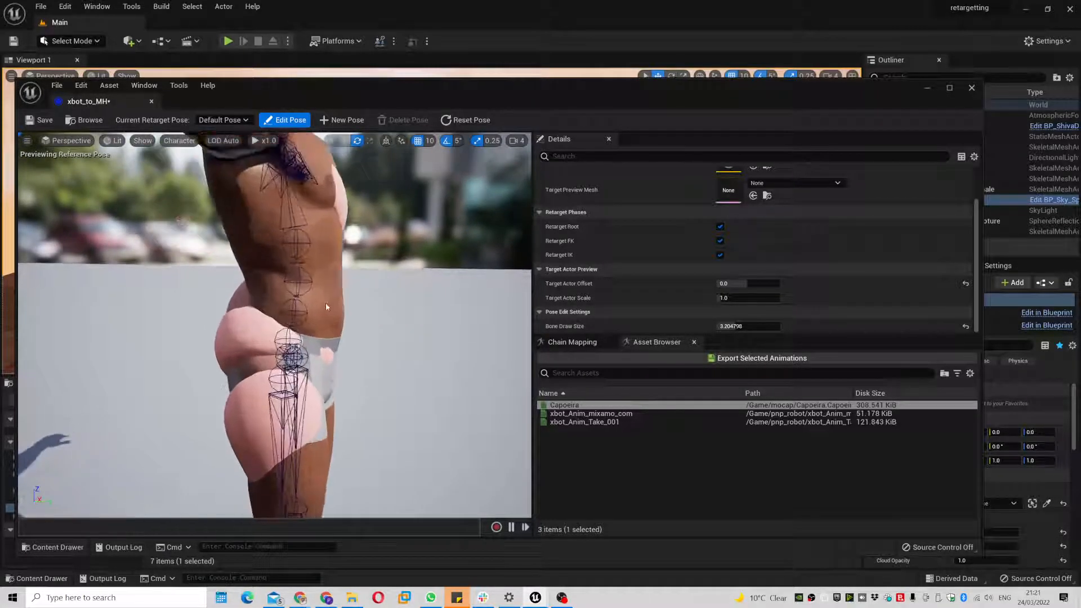
- Tilt the lower spine -5° and the upper spine 10°, checking against Capoeira
{"action": "left_click", "coordinate": [304, 310]}
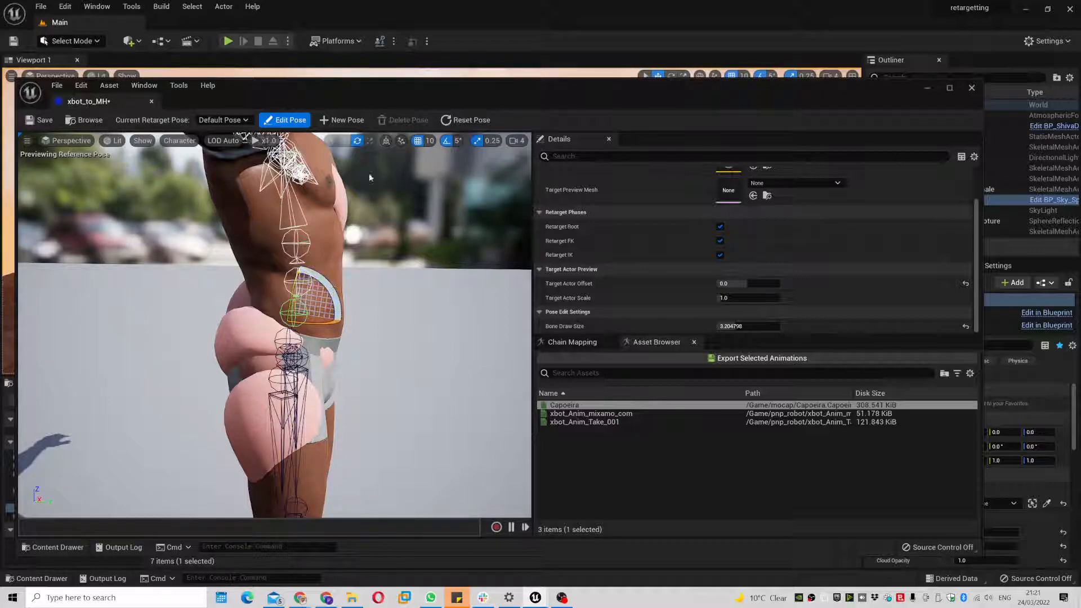
{"action": "left_click", "coordinate": [307, 121]}
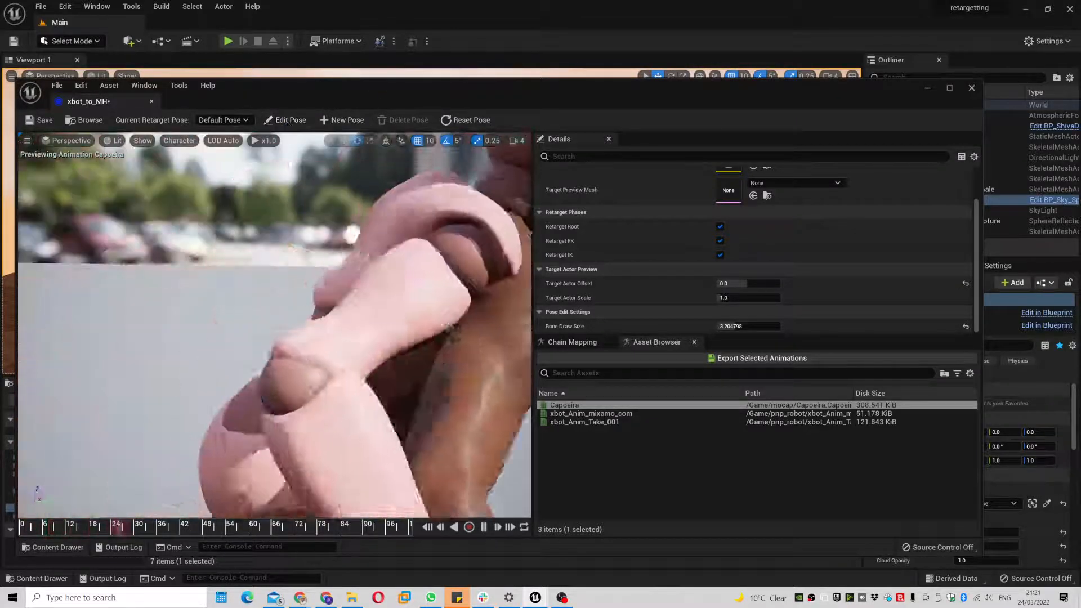
{"action": "left_click", "coordinate": [285, 120]}
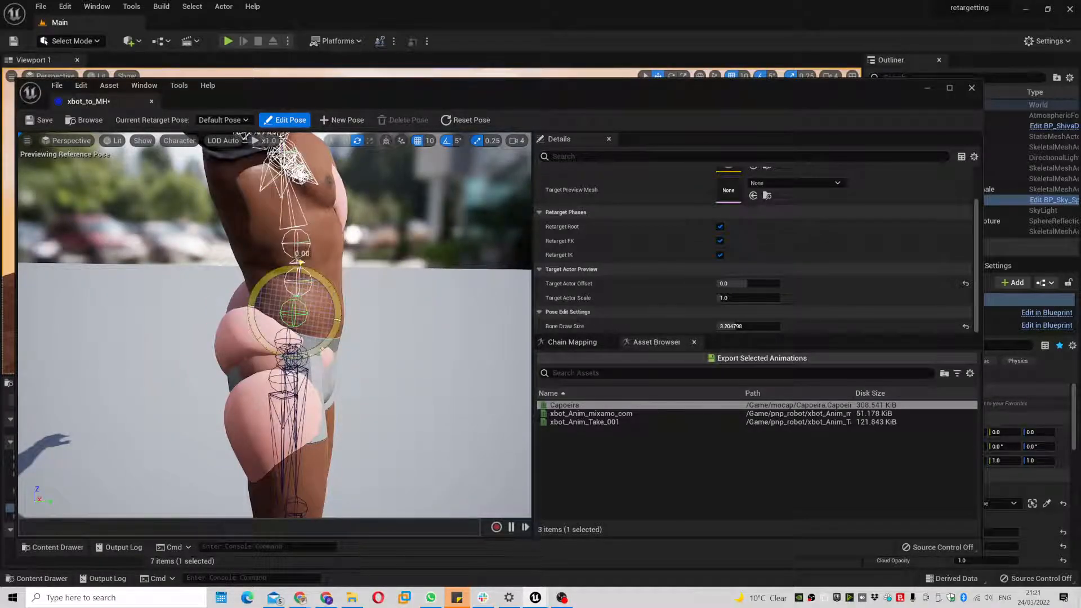
{"action": "left_click_drag", "start_coordinate": [300, 262], "coordinate": [304, 265]}
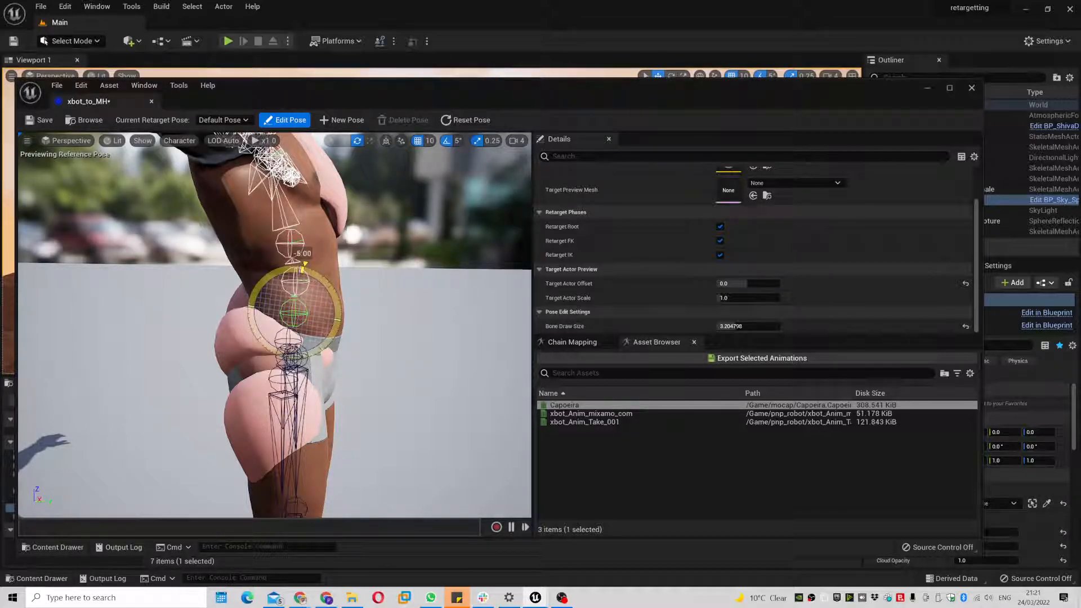
{"action": "left_click", "coordinate": [298, 240]}
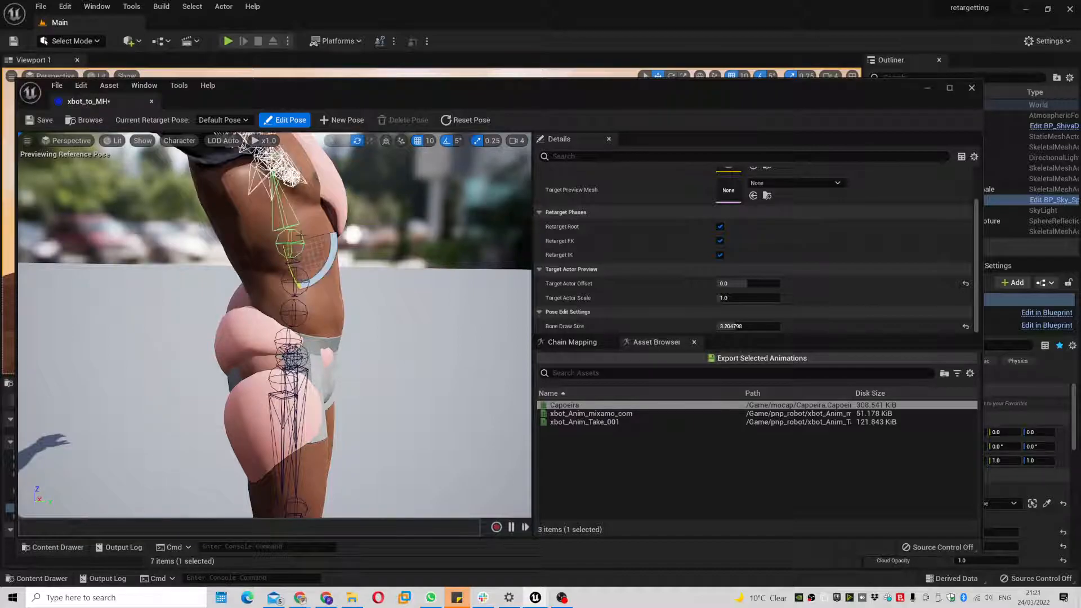
{"action": "mouse_move", "coordinate": [329, 248]}
{"action": "left_mouse_down"}
{"action": "mouse_move", "coordinate": [315, 219]}
{"action": "mouse_move", "coordinate": [265, 195]}
{"action": "mouse_move", "coordinate": [332, 254]}
{"action": "left_mouse_up"}
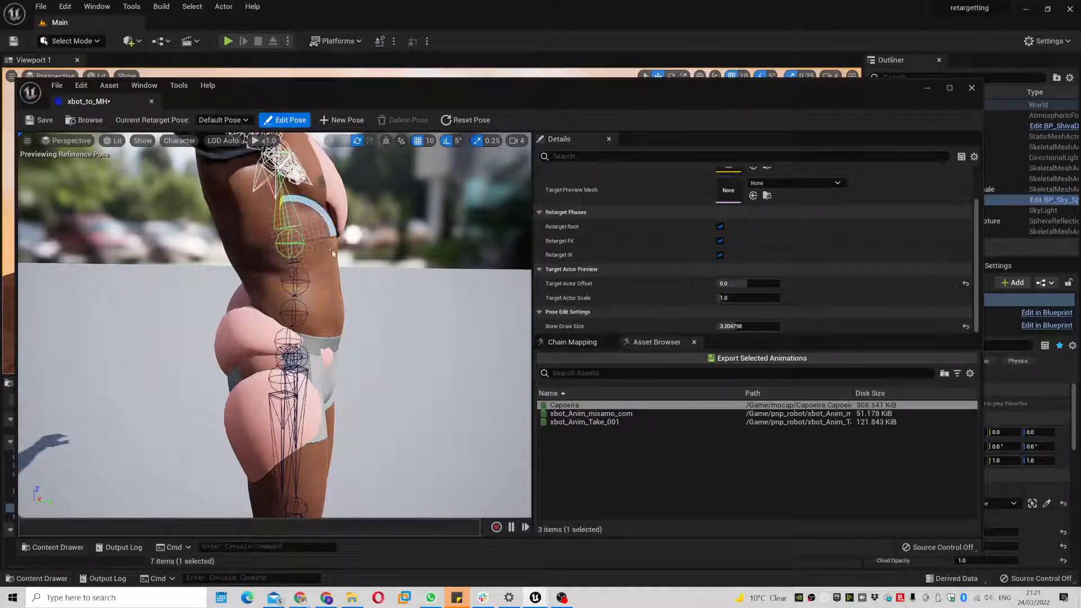
- Tilt the spine a further 5°, preview Capoeira, and save xbot_to_MH
{"action": "left_click", "coordinate": [288, 119]}
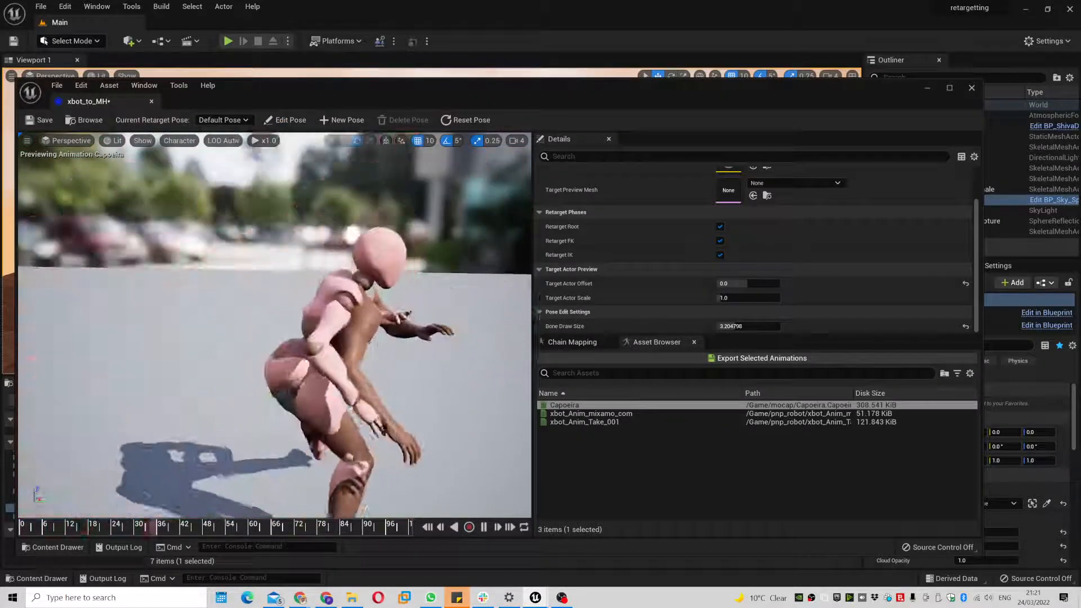
{"action": "left_click", "coordinate": [290, 120]}
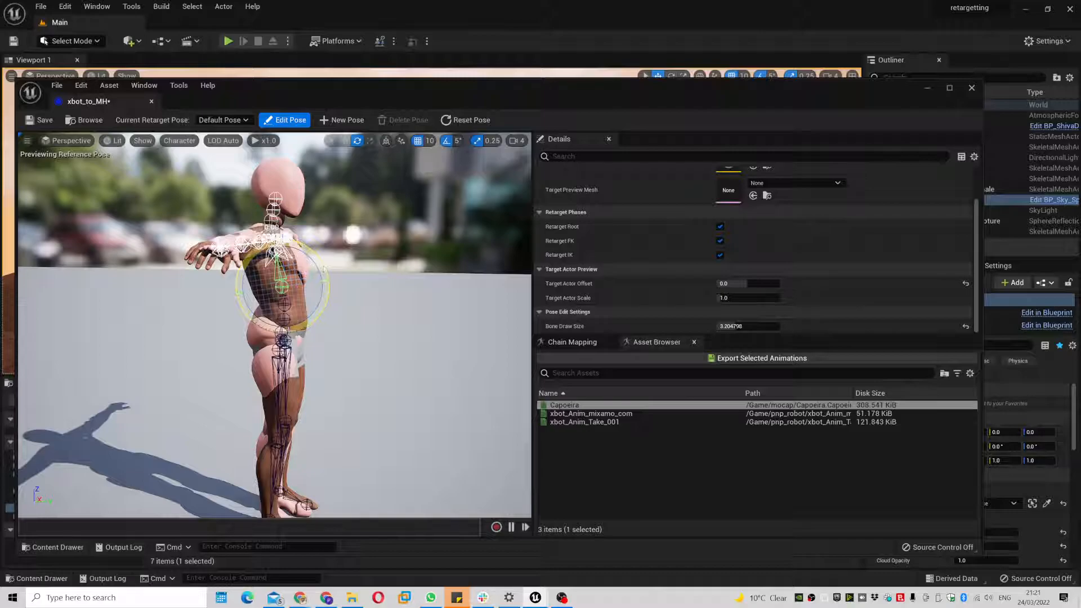
{"action": "left_click_drag", "start_coordinate": [324, 269], "coordinate": [320, 261]}
{"action": "left_click", "coordinate": [288, 119]}
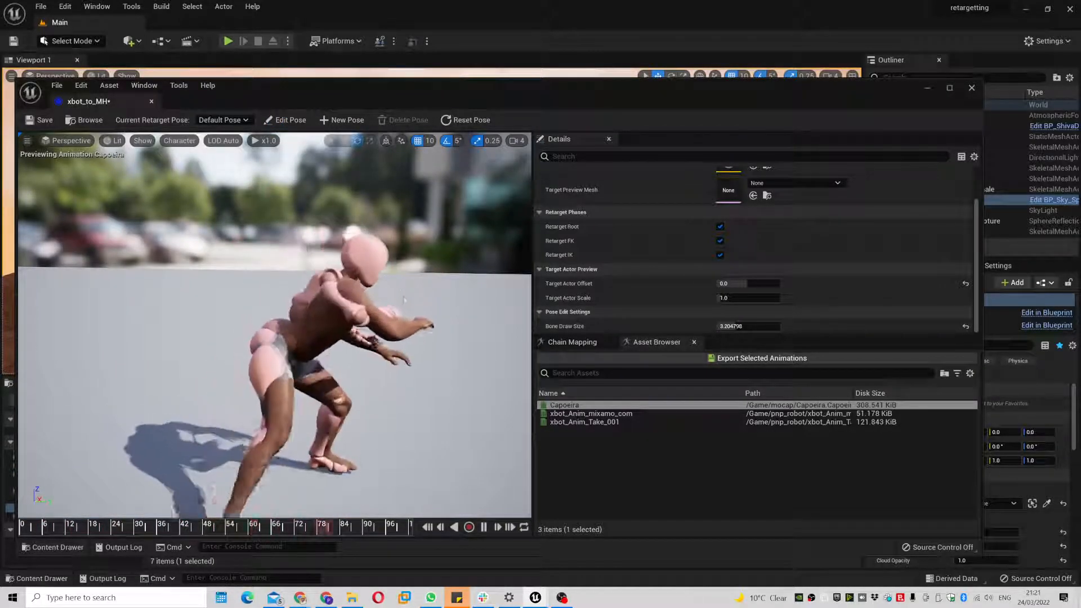
{"action": "left_click", "coordinate": [289, 120]}
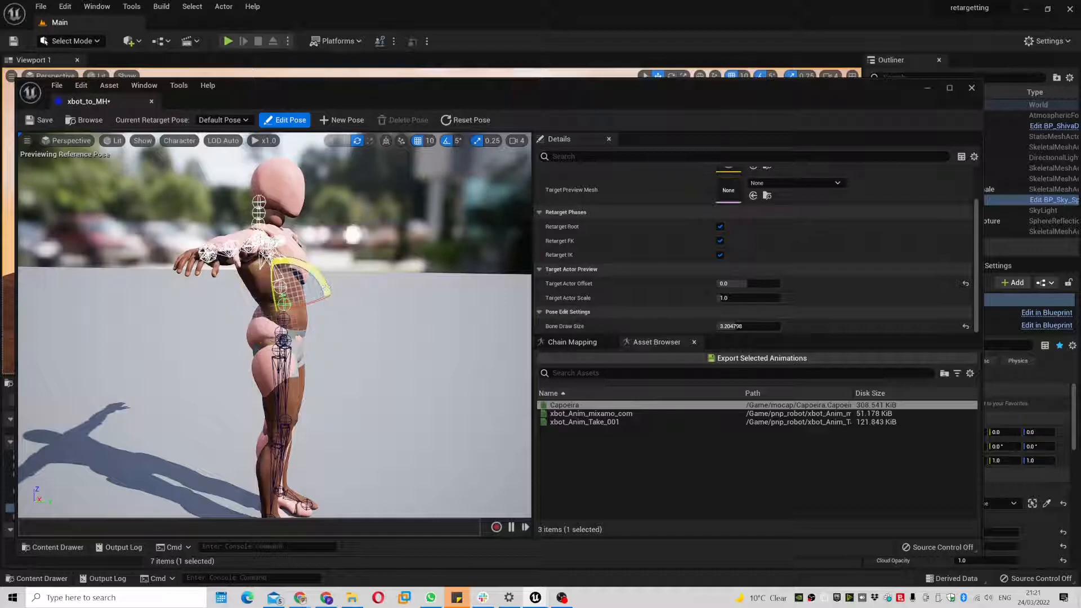
{"action": "left_click", "coordinate": [288, 120]}
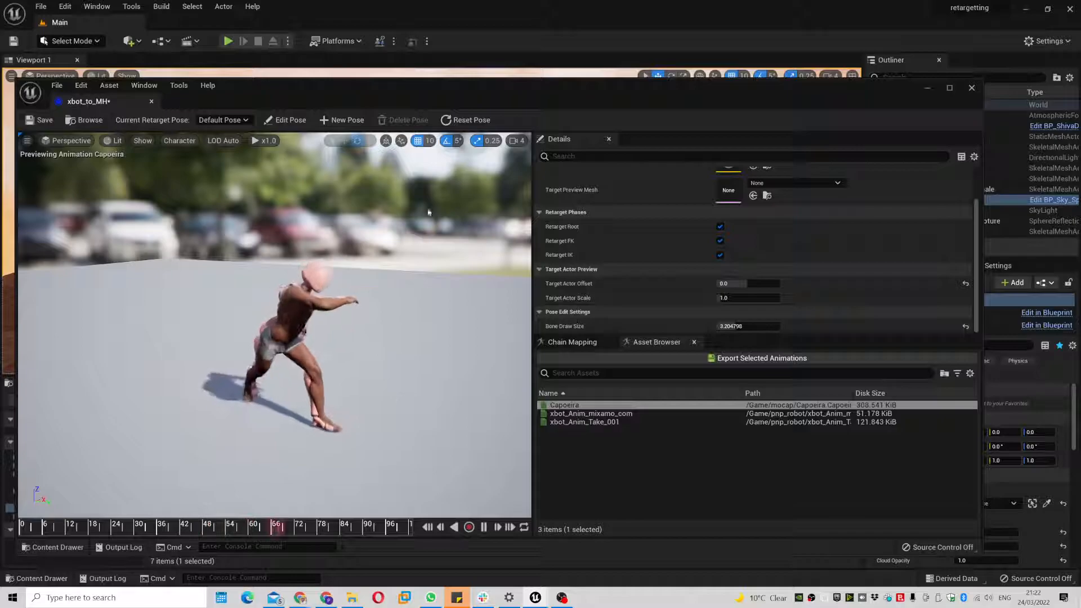
{"action": "left_click", "coordinate": [41, 123]}
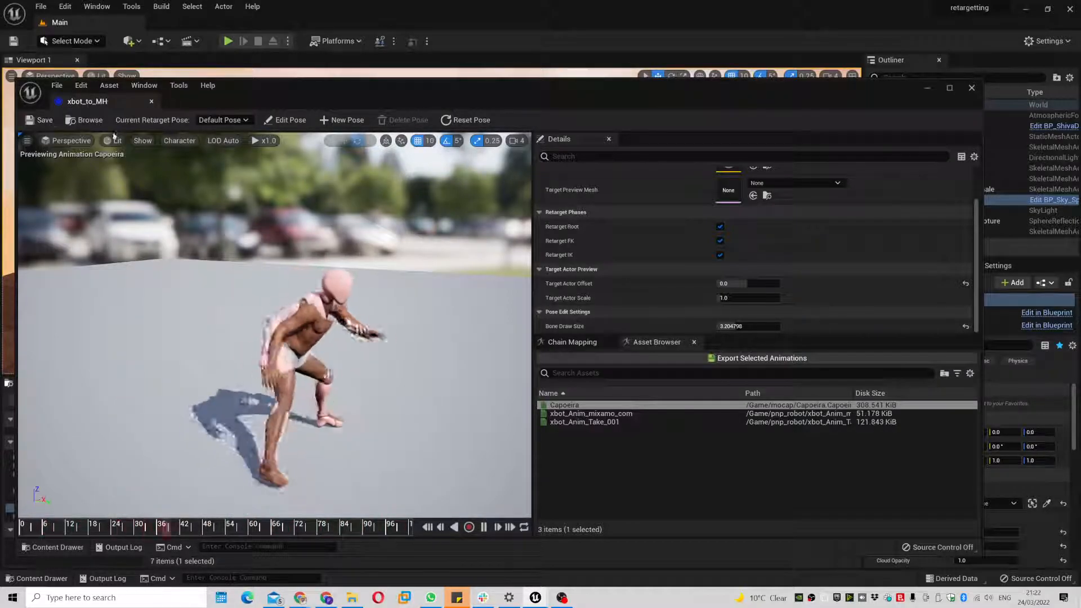
- Close xbot_to_MH and open the xbot_to_FM retargeter
{"action": "left_click", "coordinate": [152, 102]}
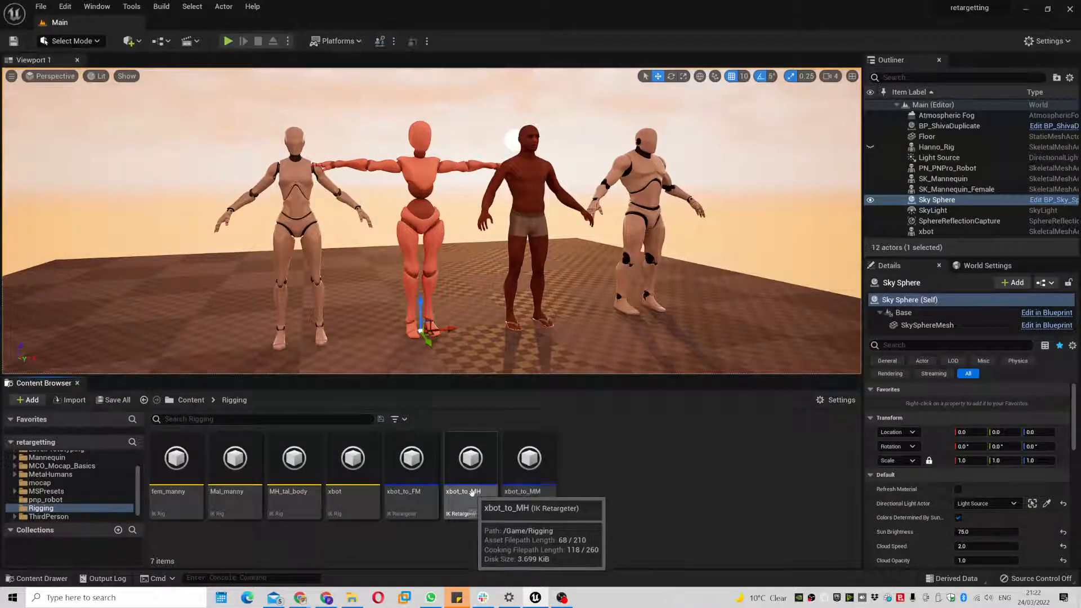
{"action": "left_click", "coordinate": [470, 493]}
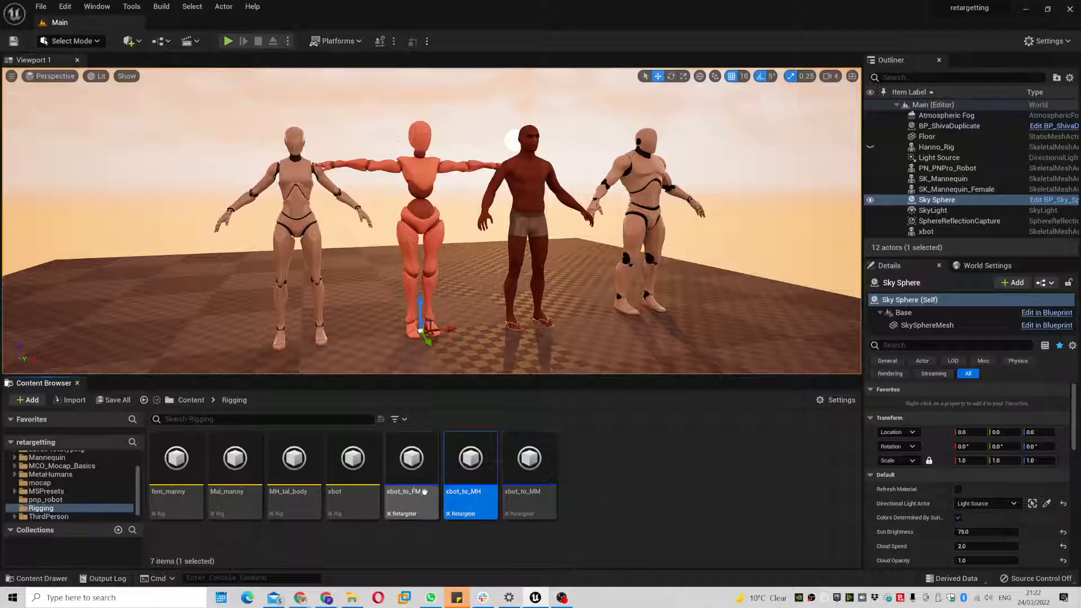
{"action": "double_click", "coordinate": [412, 477]}
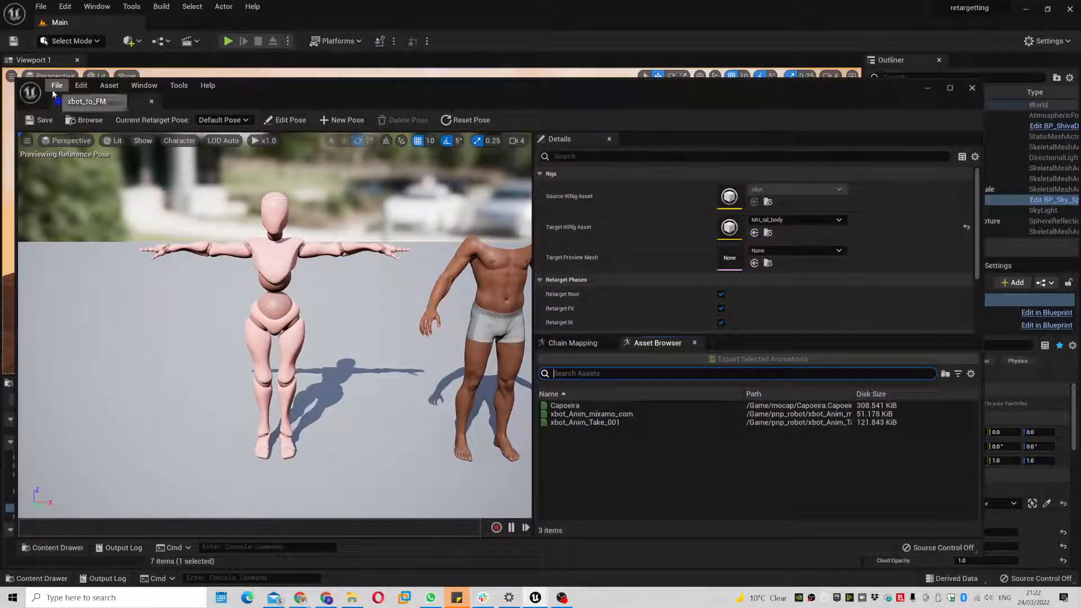
- Switch the target IK rig to fem_manny and set Target Actor Offset to 0
{"action": "left_click", "coordinate": [810, 220]}
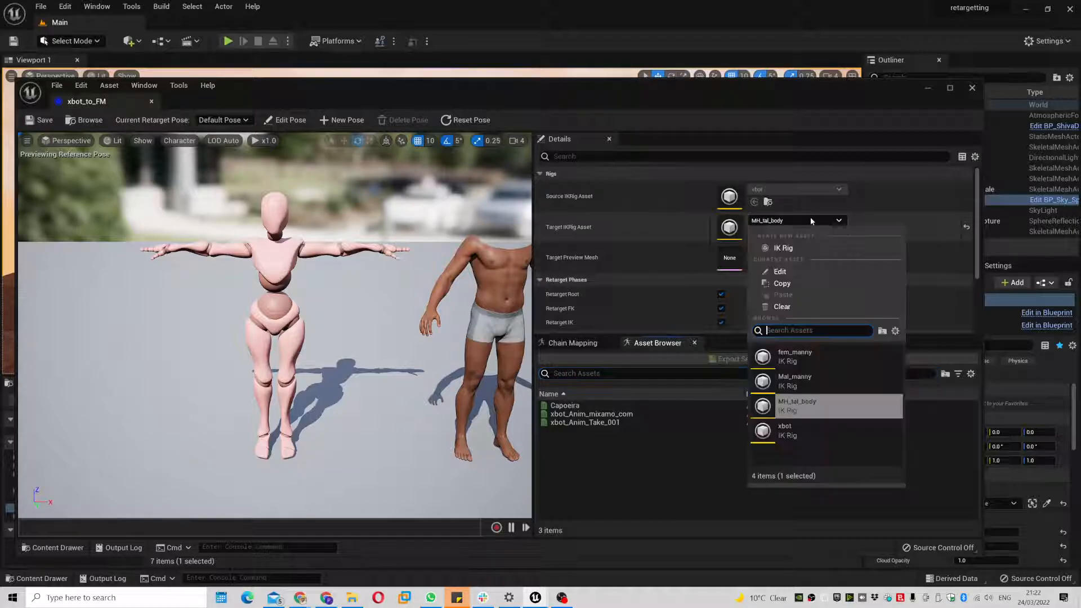
{"action": "left_click", "coordinate": [824, 355]}
{"action": "scroll", "coordinate": [748, 290], "scroll_direction": "down", "scroll_amount": 2}
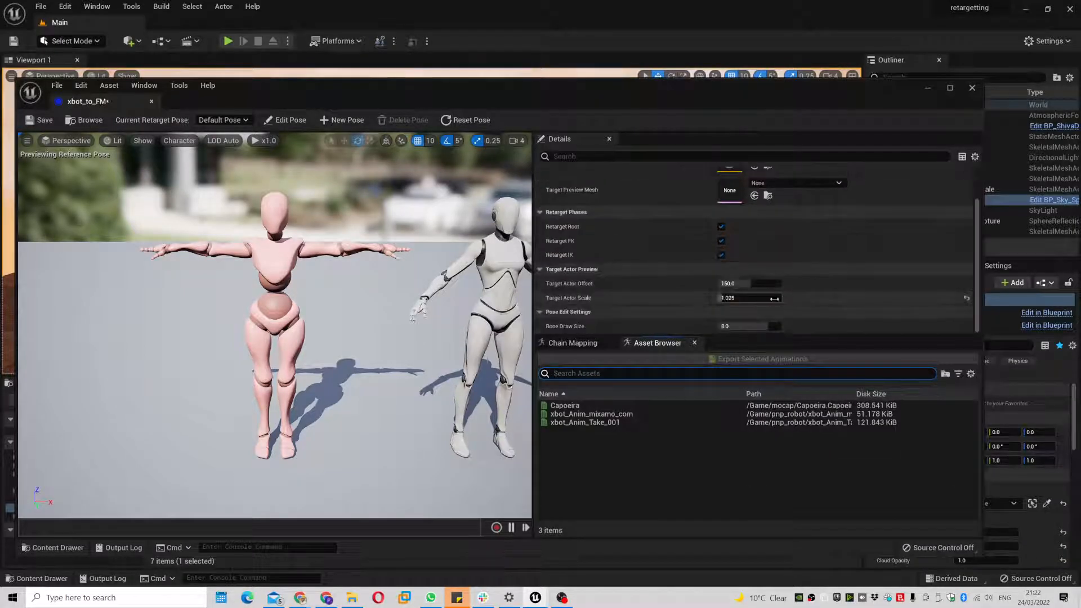
{"action": "left_click", "coordinate": [750, 287]}
{"action": "type", "text": "0"}
{"action": "key", "text": "Return"}
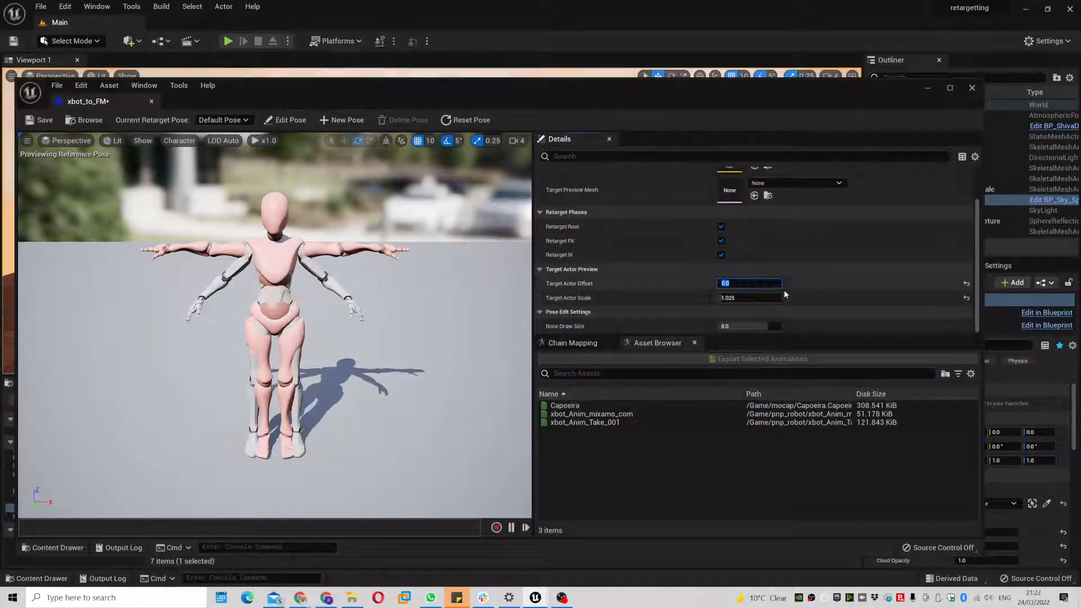
- In Edit Pose, raise both robot arms toward horizontal, settling the left-side arm at 40°
{"action": "left_click", "coordinate": [288, 120]}
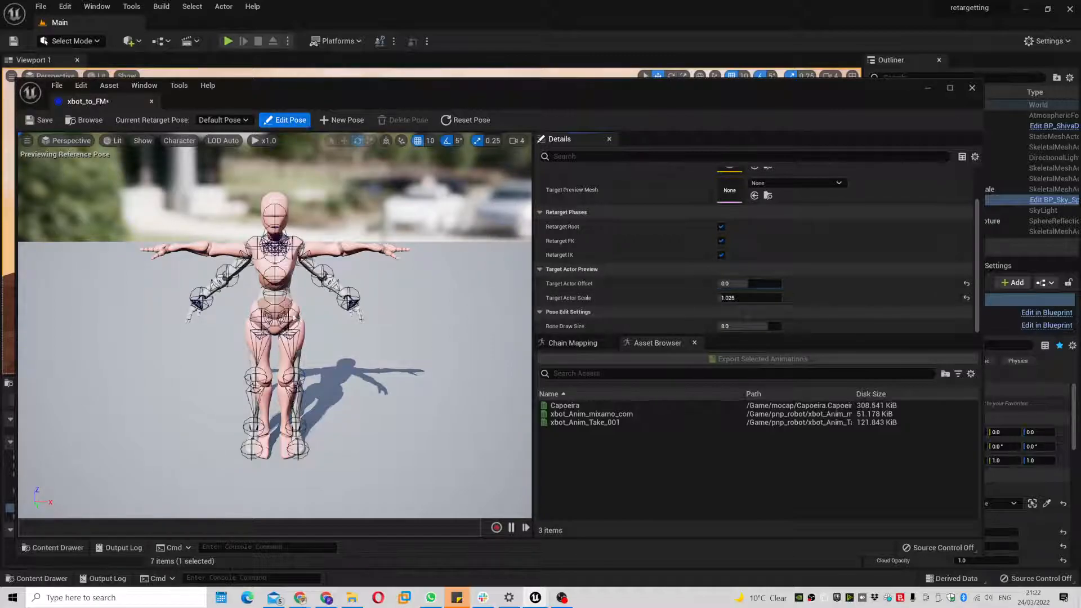
{"action": "scroll", "coordinate": [294, 275], "scroll_direction": "up", "scroll_amount": 5}
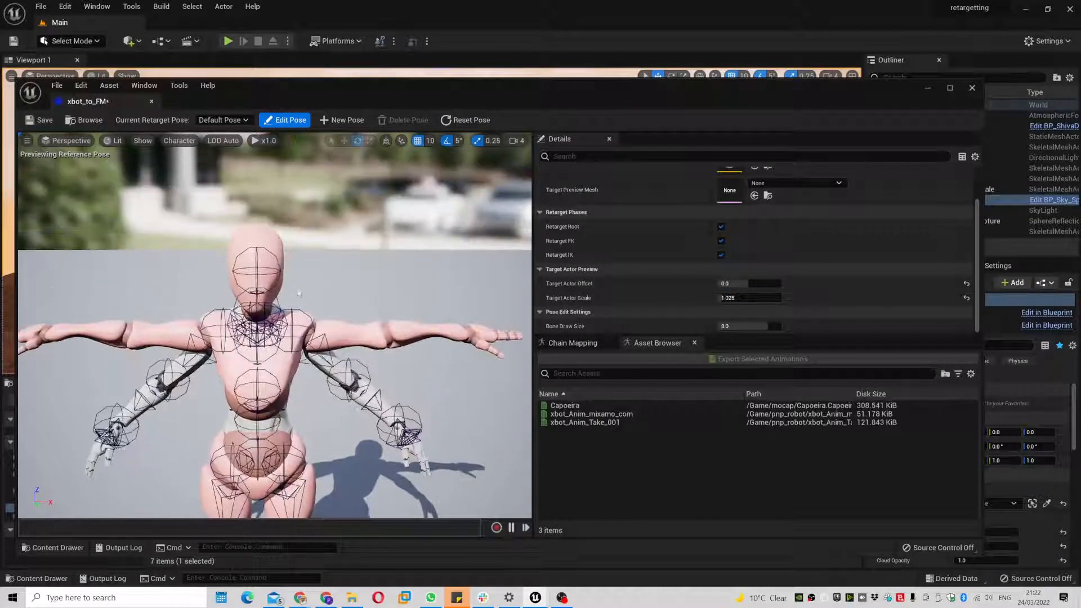
{"action": "left_click_drag", "start_coordinate": [305, 303], "coordinate": [296, 371]}
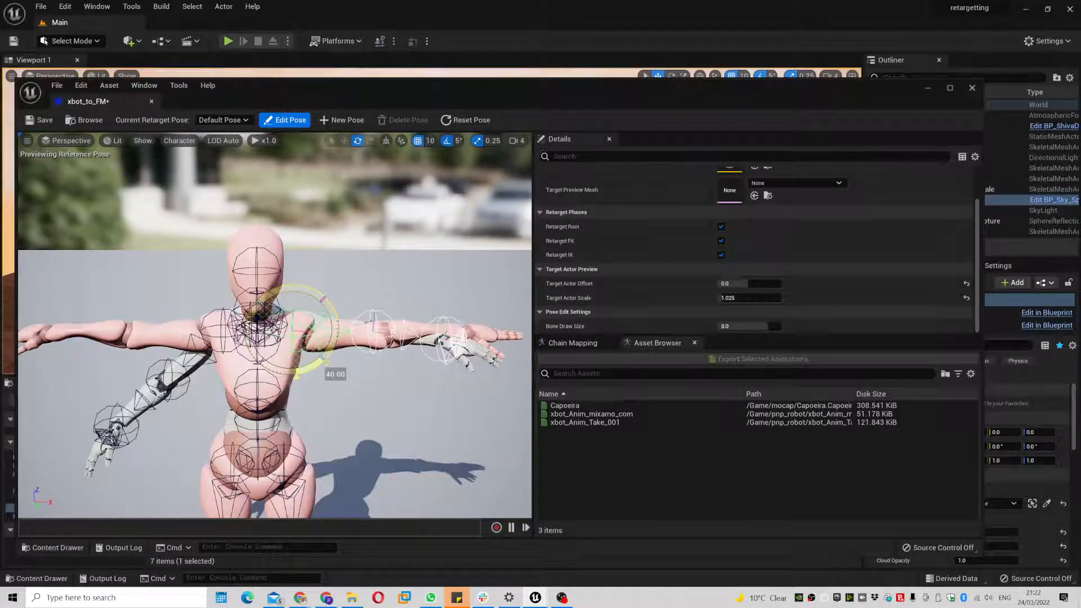
{"action": "left_click_drag", "start_coordinate": [381, 444], "coordinate": [380, 402], "text": "alt"}
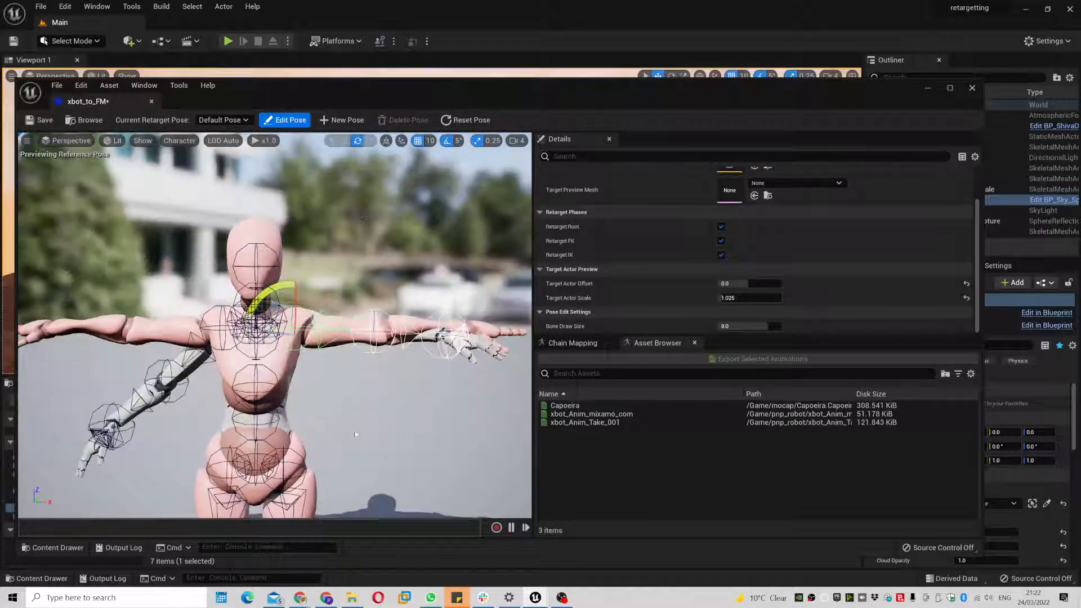
{"action": "left_click", "coordinate": [217, 306]}
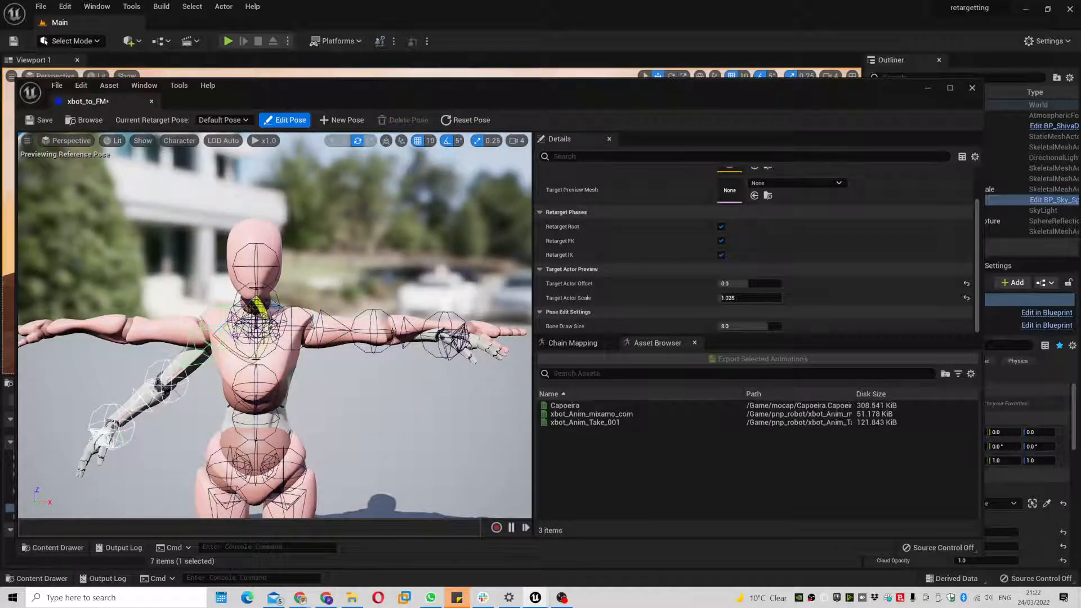
{"action": "left_click_drag", "start_coordinate": [259, 306], "coordinate": [272, 332]}
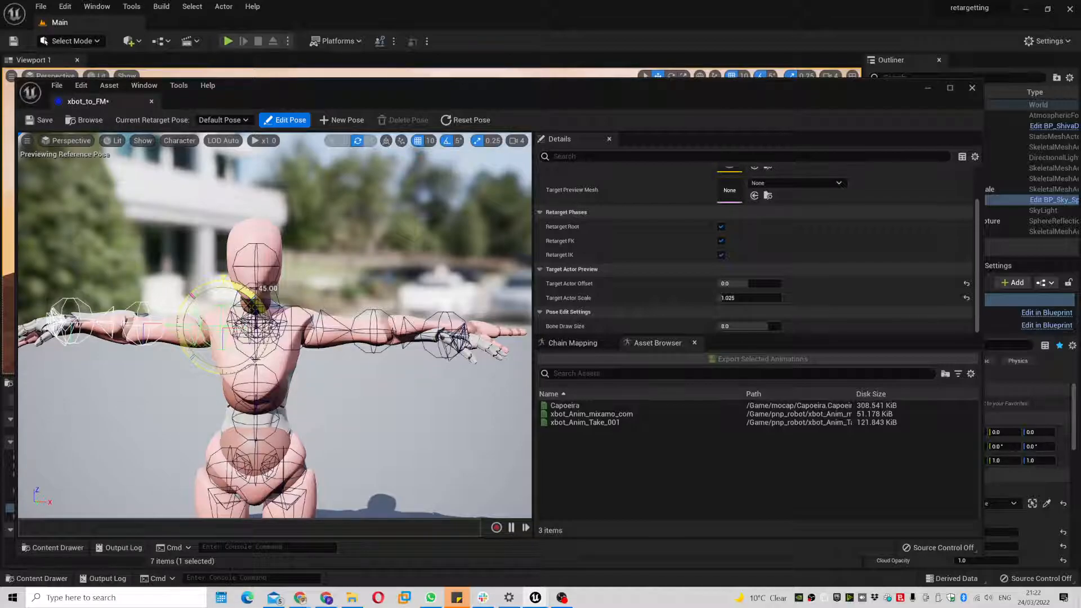
{"action": "left_click_drag", "start_coordinate": [274, 336], "coordinate": [272, 332]}
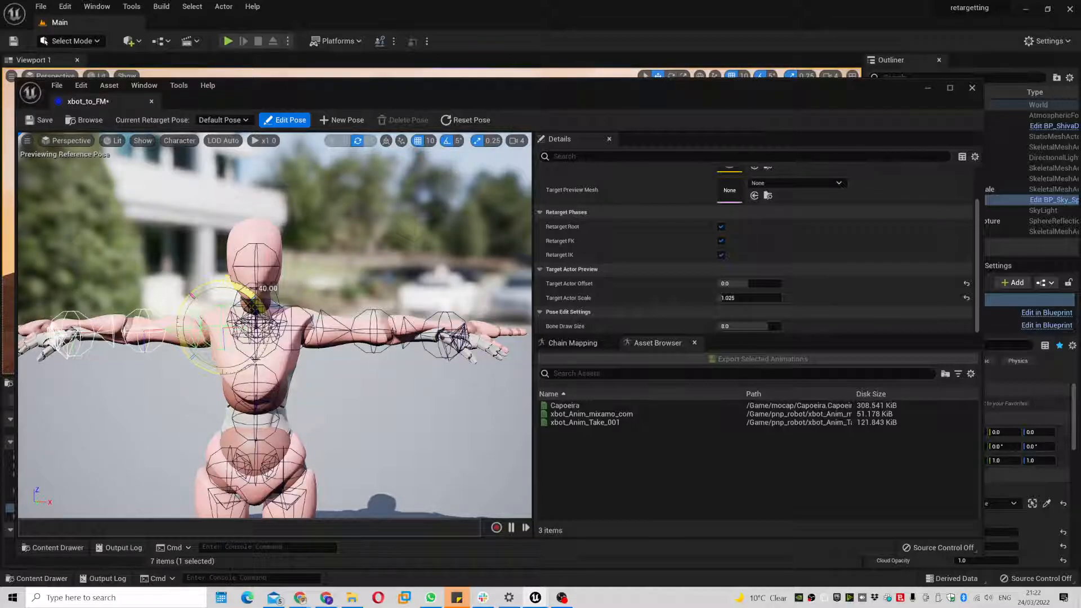
{"action": "left_click_drag", "start_coordinate": [339, 247], "coordinate": [503, 302], "text": "alt"}
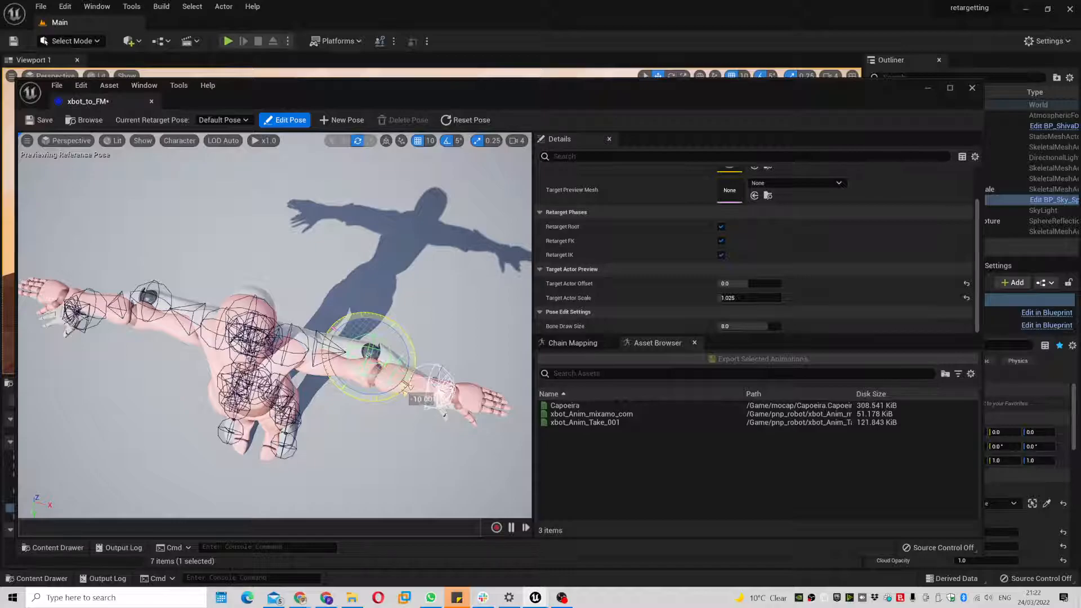
{"action": "left_click", "coordinate": [165, 288]}
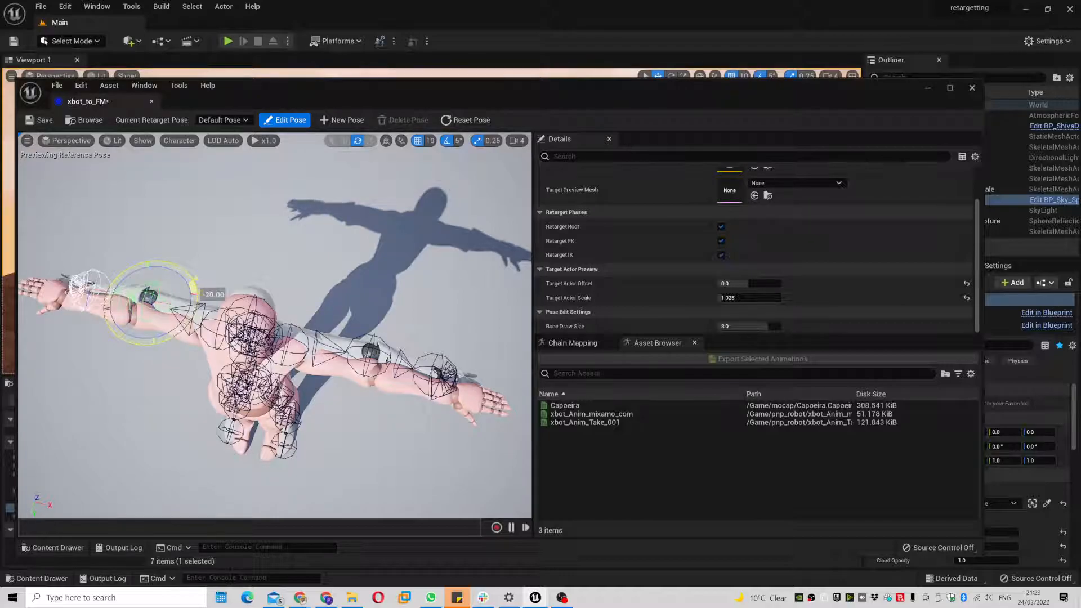
{"action": "left_click_drag", "start_coordinate": [222, 284], "coordinate": [265, 163], "text": "alt"}
- Exit Edit Pose, preview Capoeira, then save and close xbot_to_FM
{"action": "left_click", "coordinate": [300, 124]}
{"action": "left_click", "coordinate": [565, 405]}
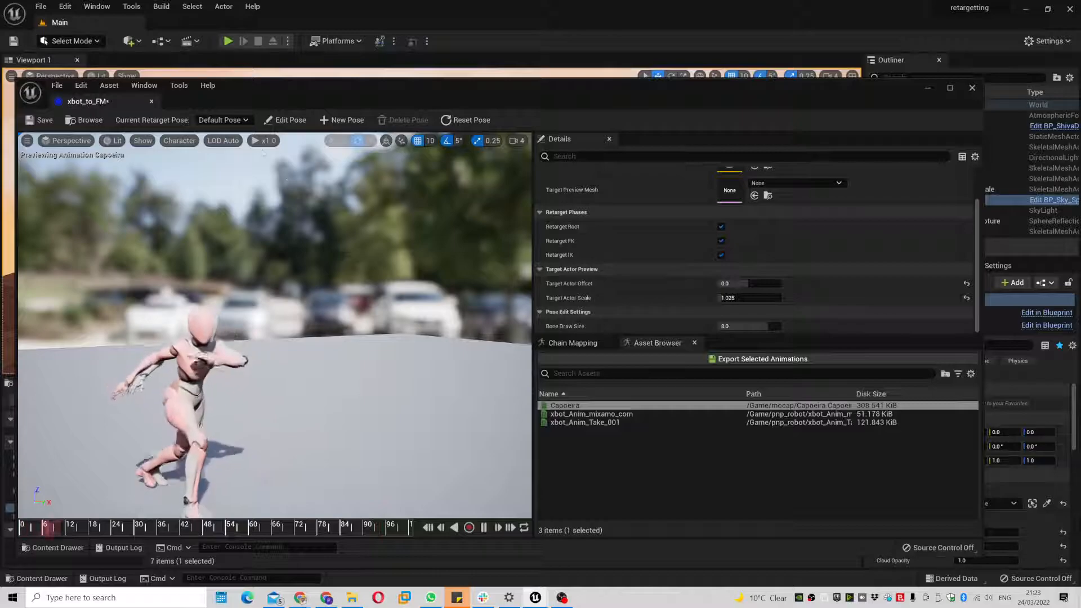
{"action": "left_click", "coordinate": [40, 119]}
{"action": "left_click", "coordinate": [152, 101]}
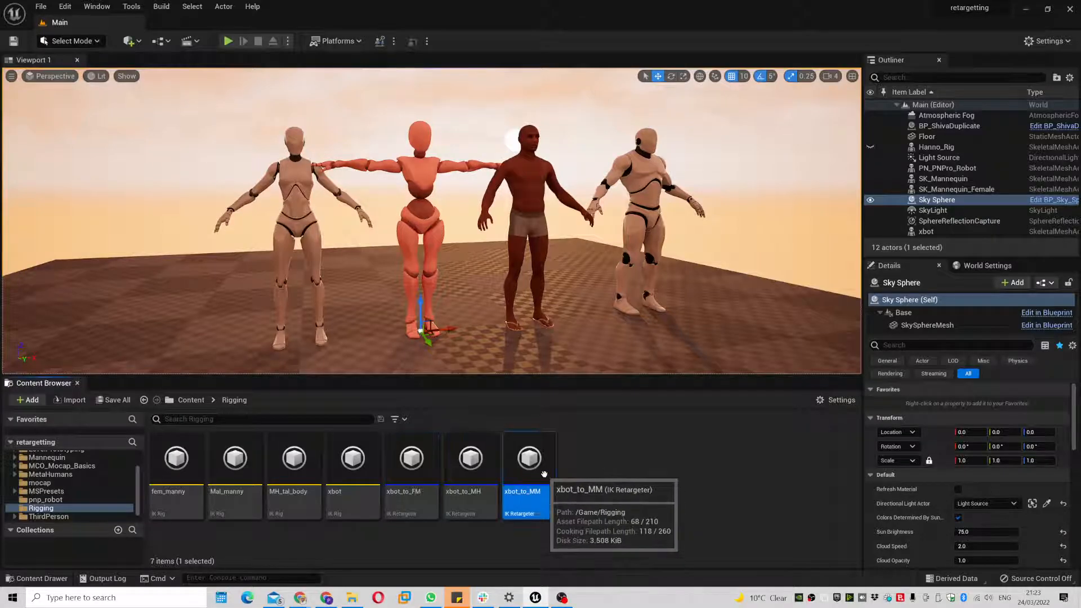
- Open xbot_to_MM and set its target IK rig to Mal_manny
{"action": "double_click", "coordinate": [543, 478]}
{"action": "left_click", "coordinate": [809, 221]}
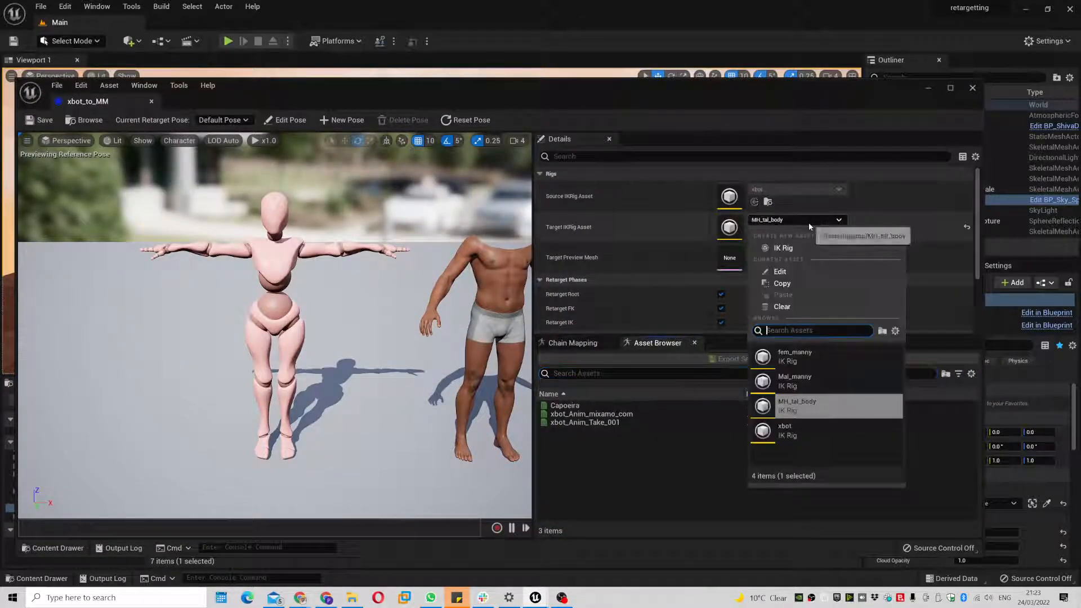
{"action": "left_click", "coordinate": [824, 387]}
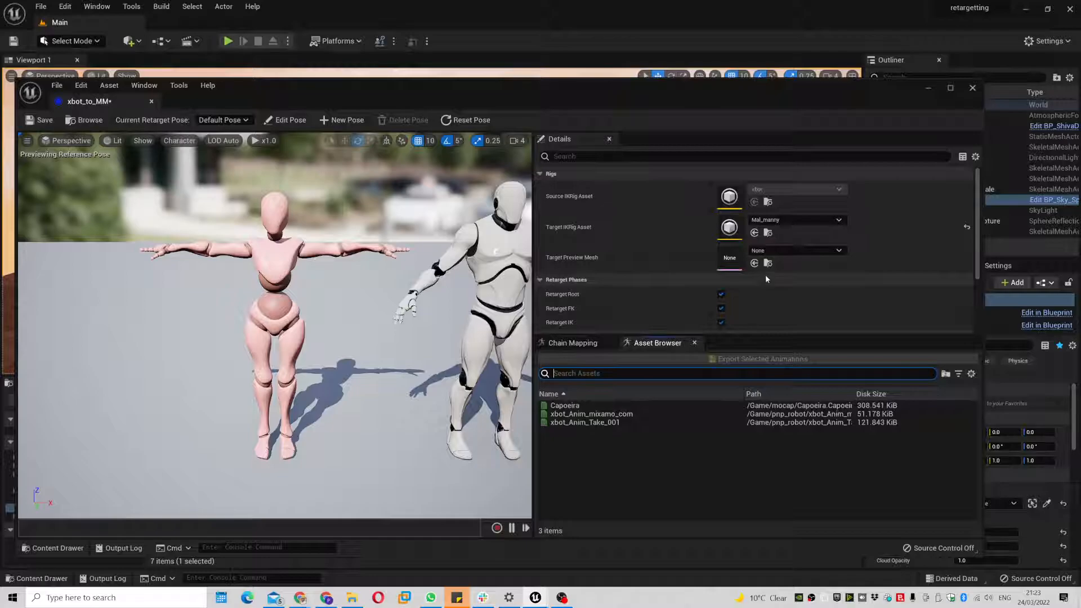
- Set Target Actor Offset to 0 and Target Actor Scale to 0.975
{"action": "scroll", "coordinate": [764, 274], "scroll_direction": "down", "scroll_amount": 2}
{"action": "type", "text": "0"}
{"action": "key", "text": "Return"}
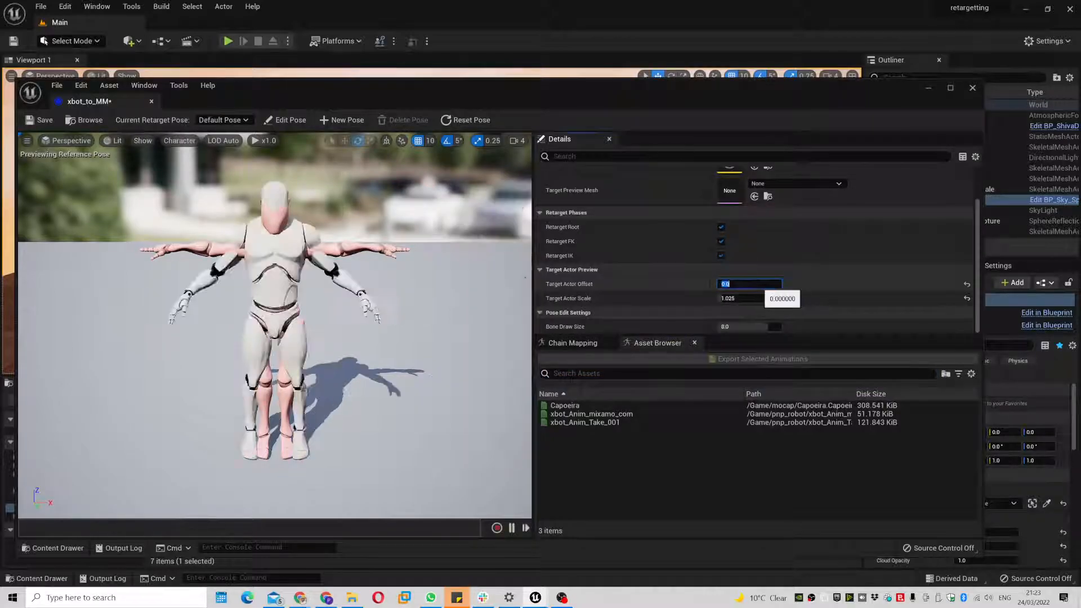
{"action": "left_click_drag", "start_coordinate": [205, 322], "coordinate": [369, 309]}
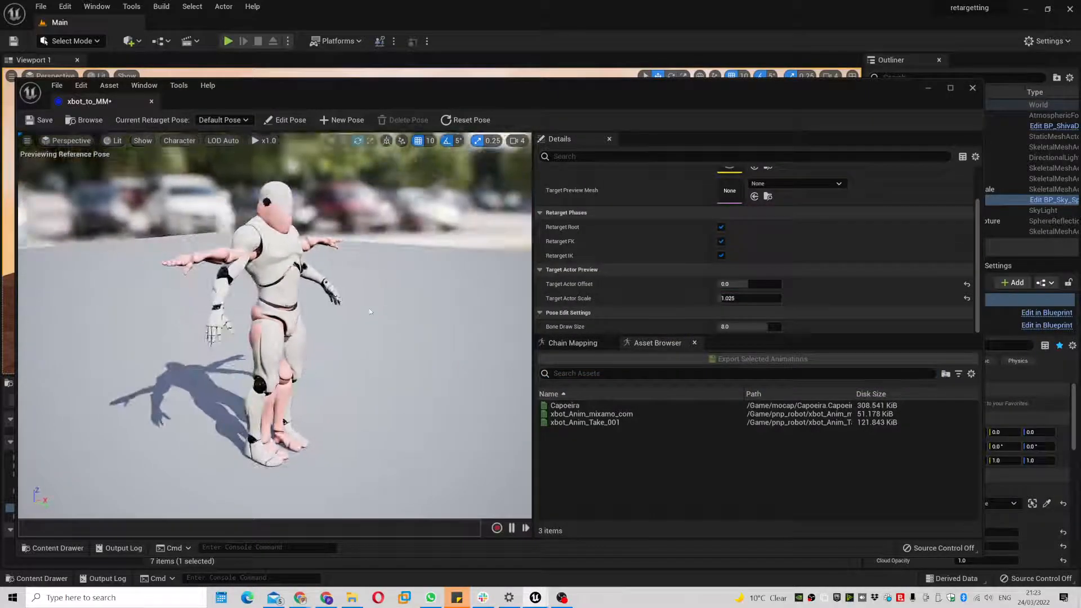
{"action": "type", "text": "1"}
{"action": "key", "text": "Tab"}
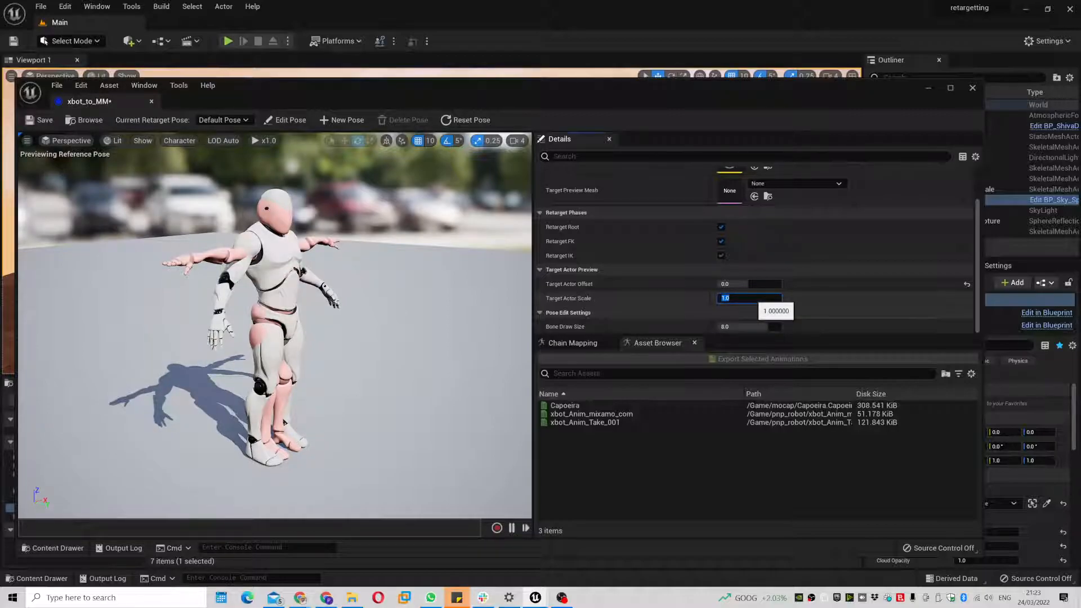
{"action": "type", "text": ".975"}
{"action": "key", "text": "Return"}
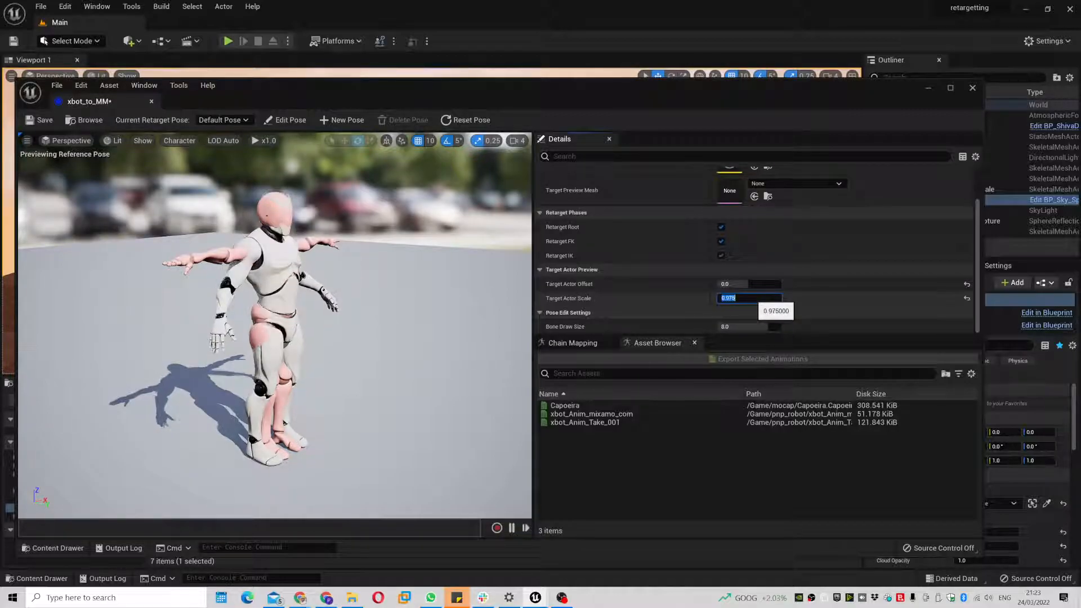
{"action": "left_click_drag", "start_coordinate": [254, 275], "coordinate": [148, 271], "text": "alt"}
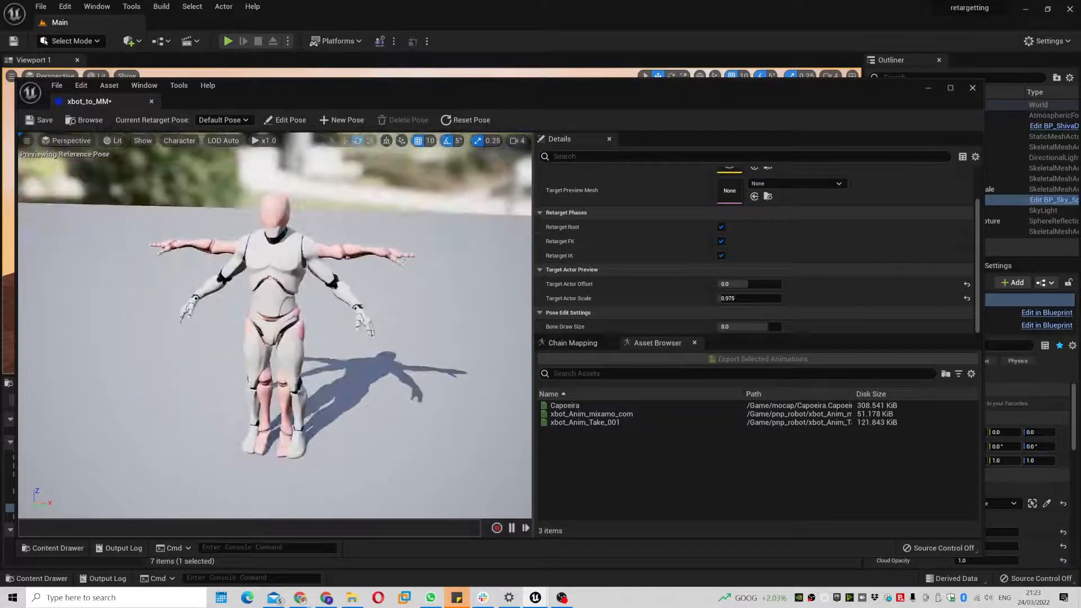
{"action": "scroll", "coordinate": [254, 275], "scroll_direction": "up", "scroll_amount": 5}
{"action": "scroll", "coordinate": [275, 326], "scroll_direction": "down", "scroll_amount": 3}
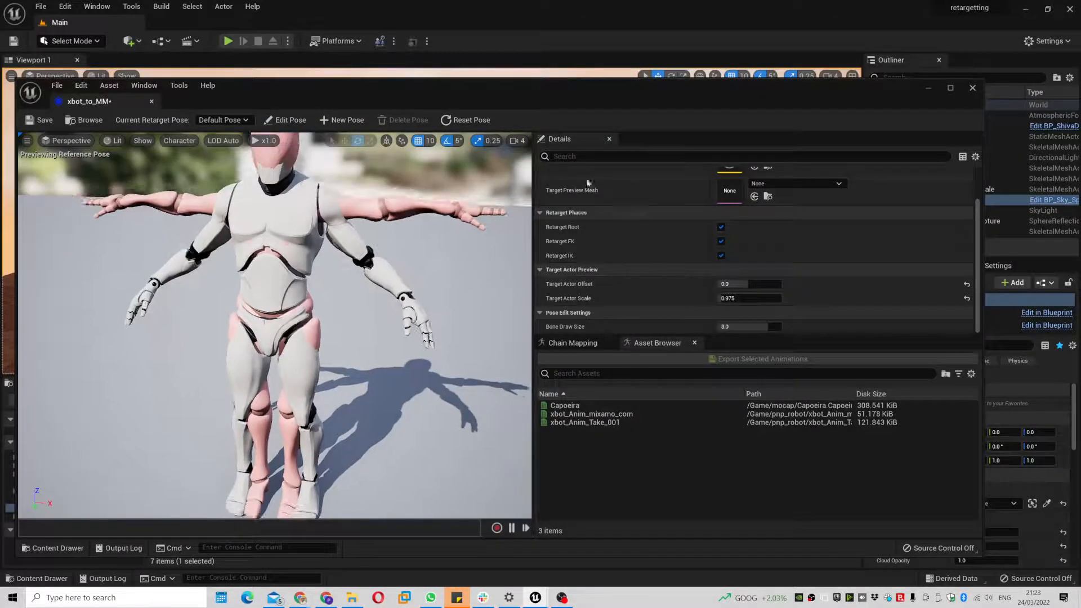
- Raise both mannequin upper arms to horizontal, twist the left forearm, then preview Capoeira
{"action": "left_click", "coordinate": [286, 120]}
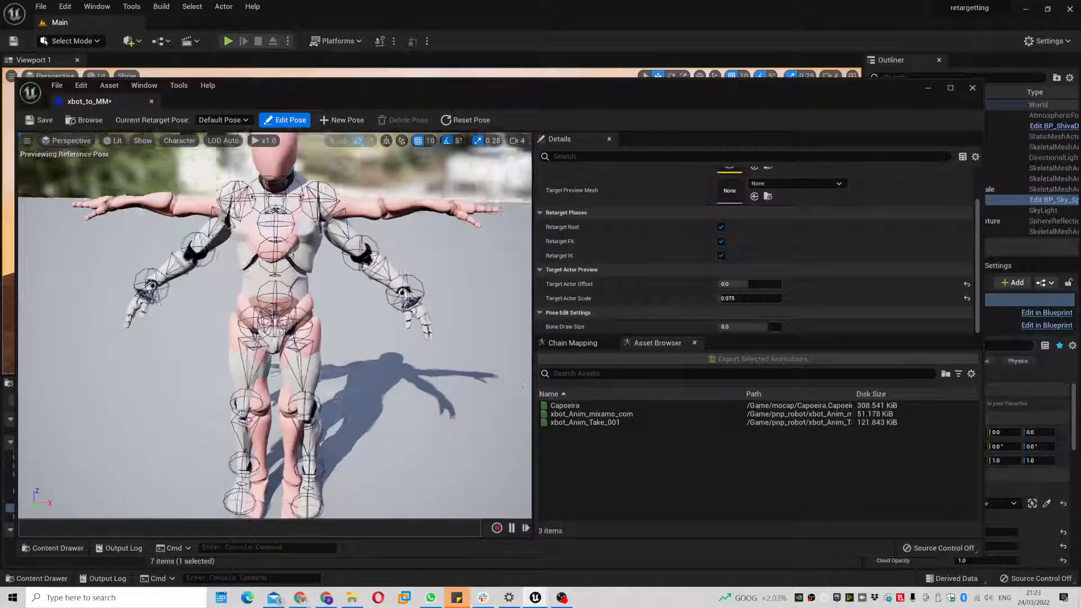
{"action": "left_click_drag", "start_coordinate": [273, 194], "coordinate": [271, 220]}
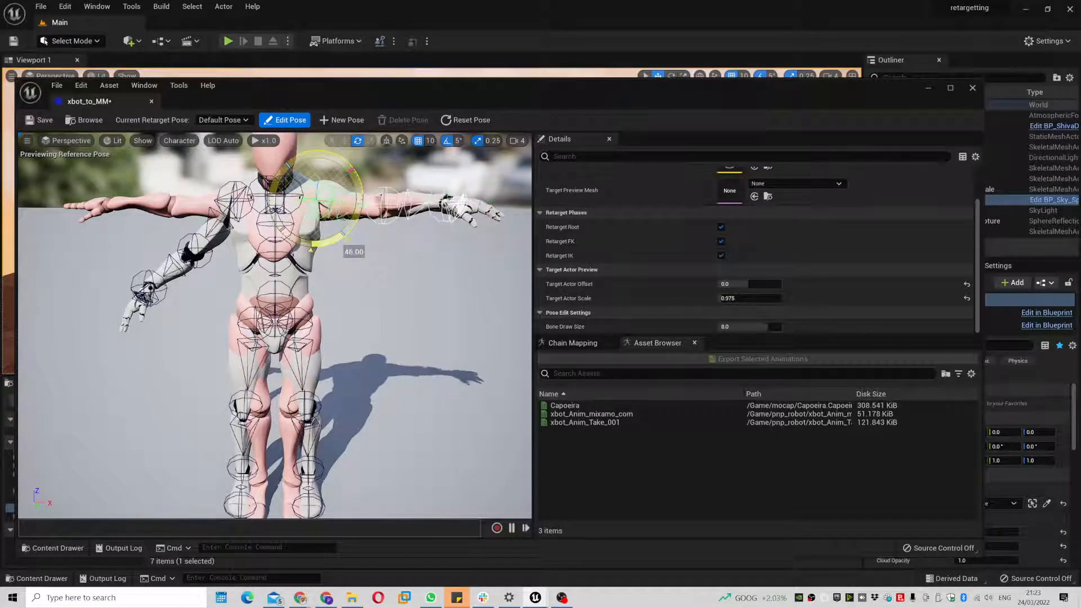
{"action": "left_click", "coordinate": [239, 182]}
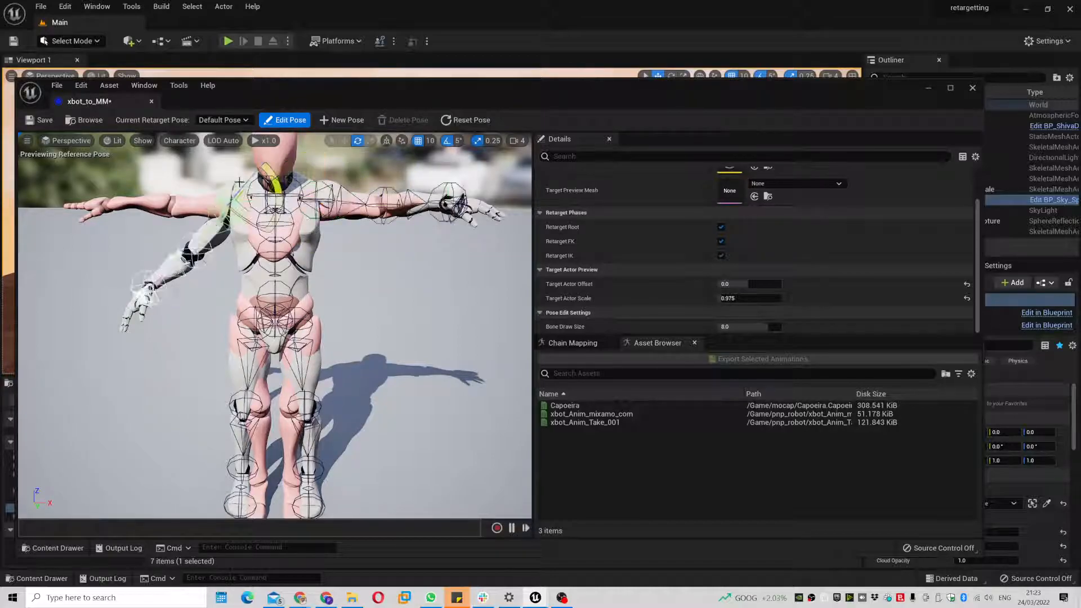
{"action": "left_click_drag", "start_coordinate": [269, 179], "coordinate": [265, 158]}
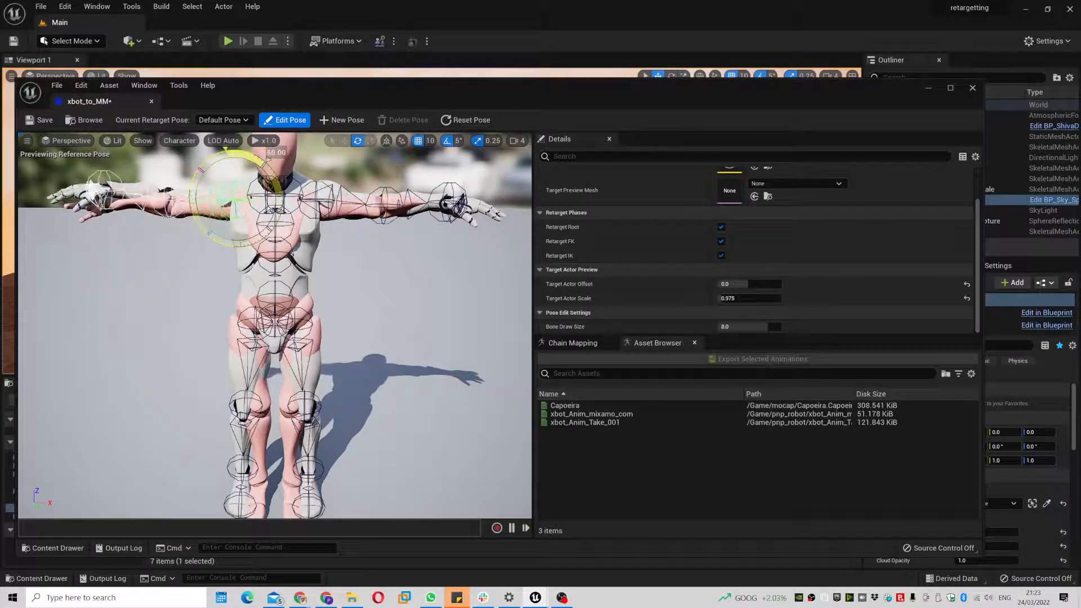
{"action": "left_click_drag", "start_coordinate": [376, 283], "coordinate": [428, 411], "text": "alt"}
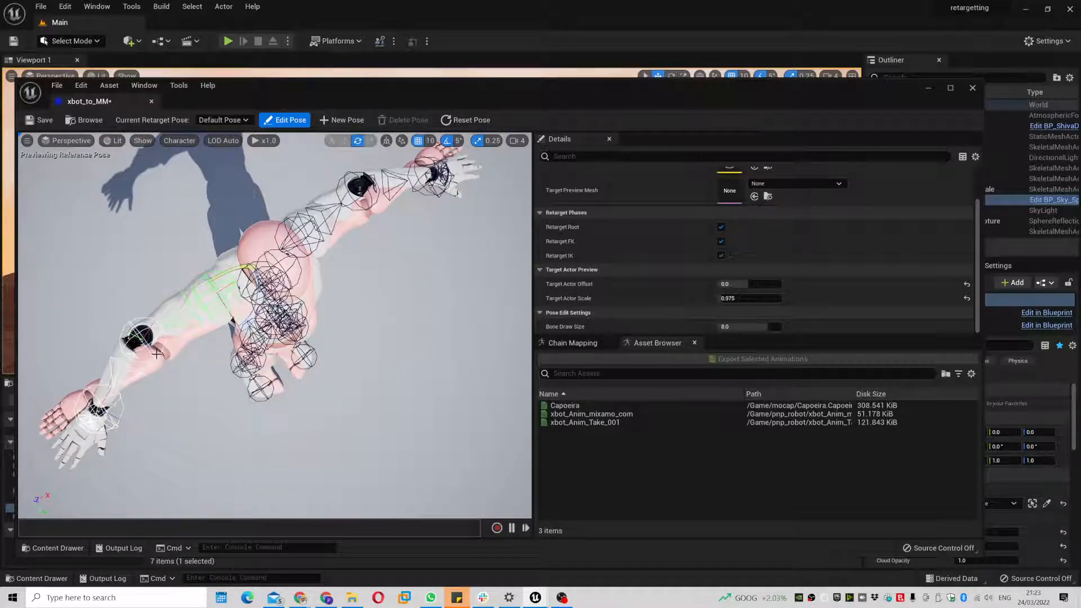
{"action": "left_click_drag", "start_coordinate": [160, 372], "coordinate": [161, 299]}
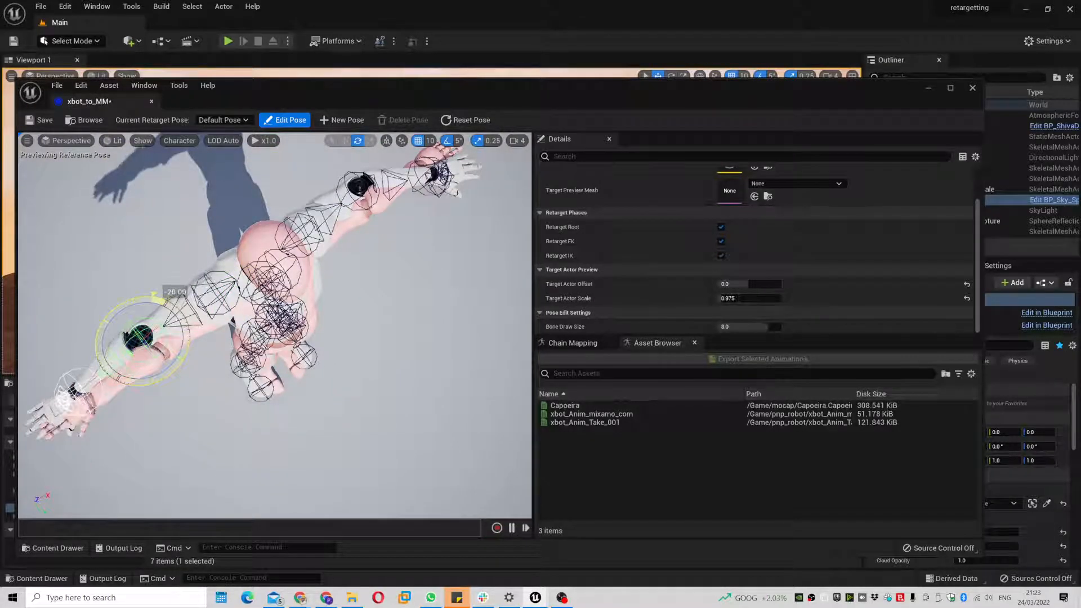
{"action": "left_click_drag", "start_coordinate": [413, 331], "coordinate": [442, 272], "text": "alt"}
{"action": "left_click", "coordinate": [387, 261]}
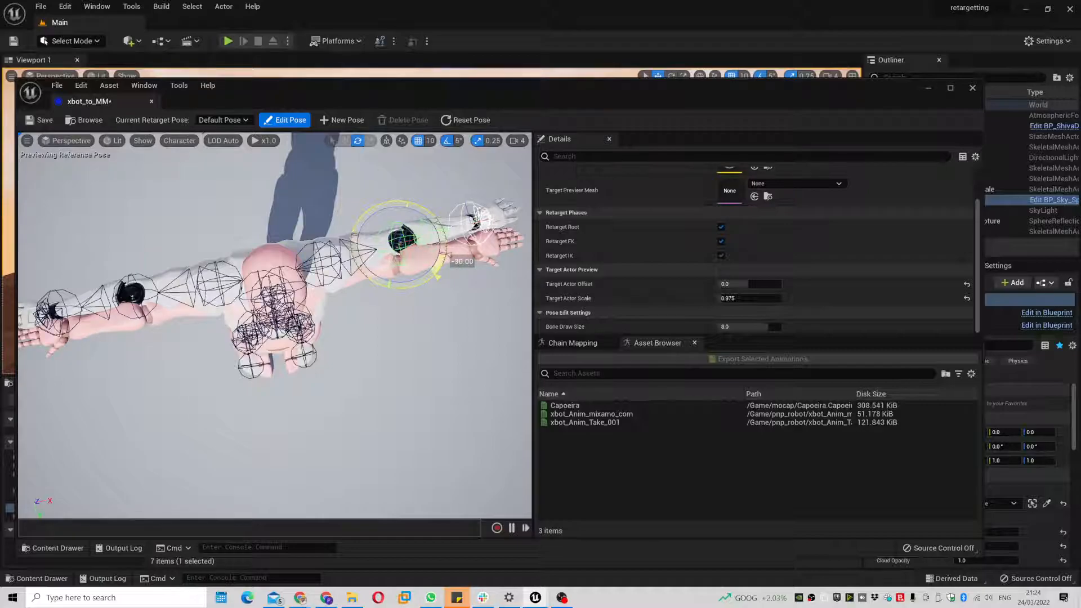
{"action": "left_click", "coordinate": [280, 120]}
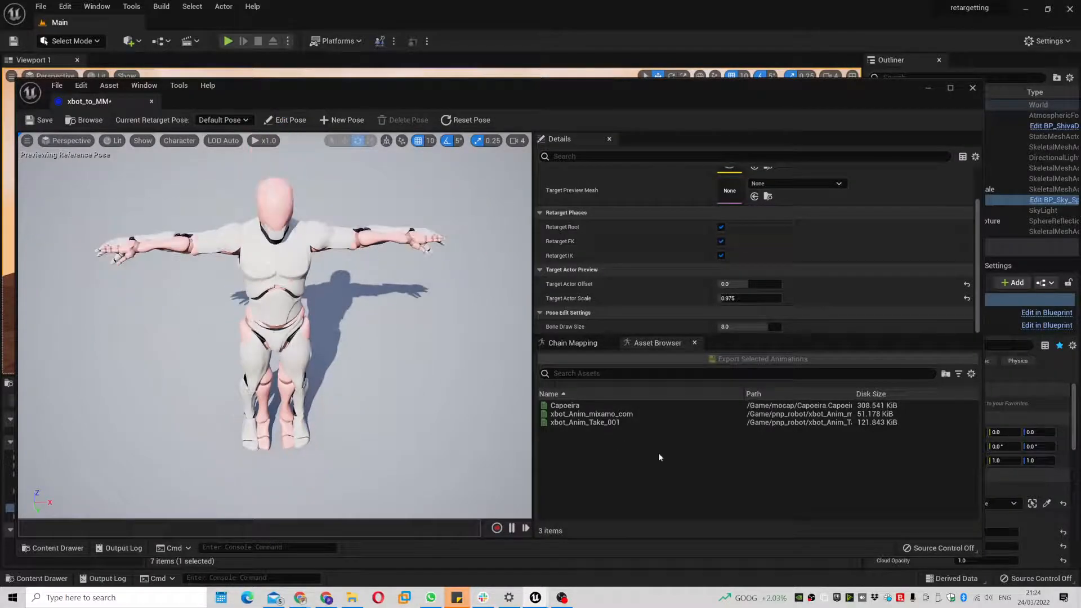
{"action": "left_click", "coordinate": [563, 406]}
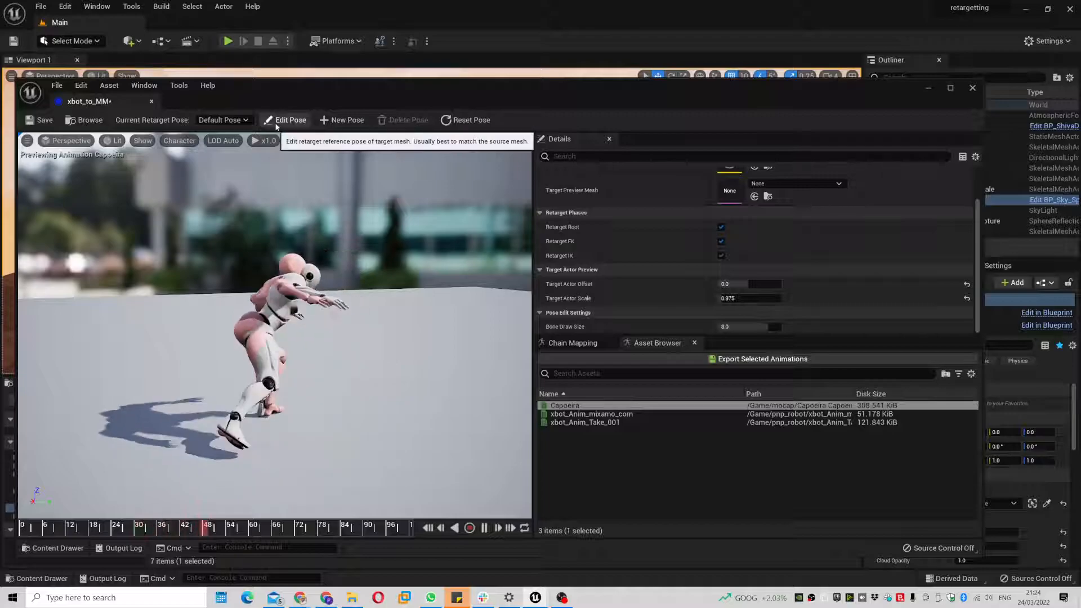
- In Edit Pose, shrink the drawn bones and tilt the upper body -5°
{"action": "left_click", "coordinate": [283, 120]}
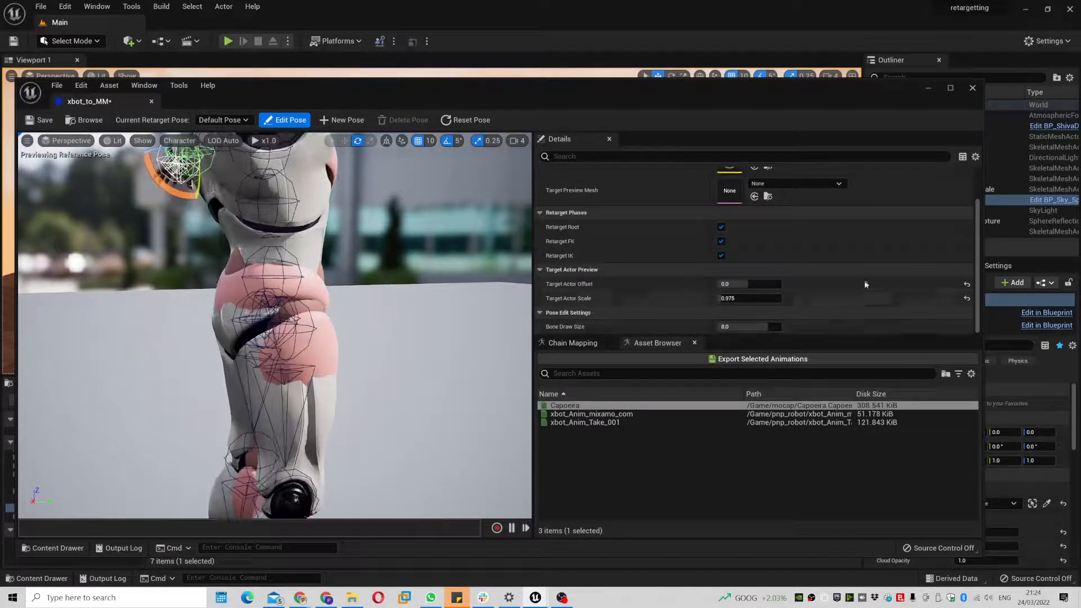
{"action": "left_click_drag", "start_coordinate": [746, 327], "coordinate": [722, 326]}
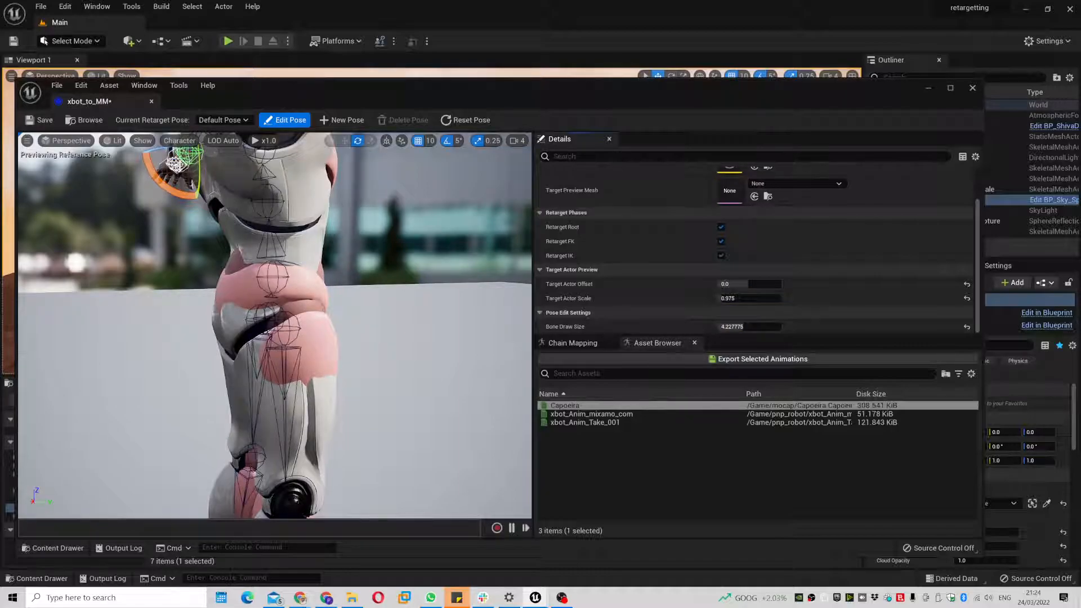
{"action": "left_click_drag", "start_coordinate": [278, 226], "coordinate": [283, 228]}
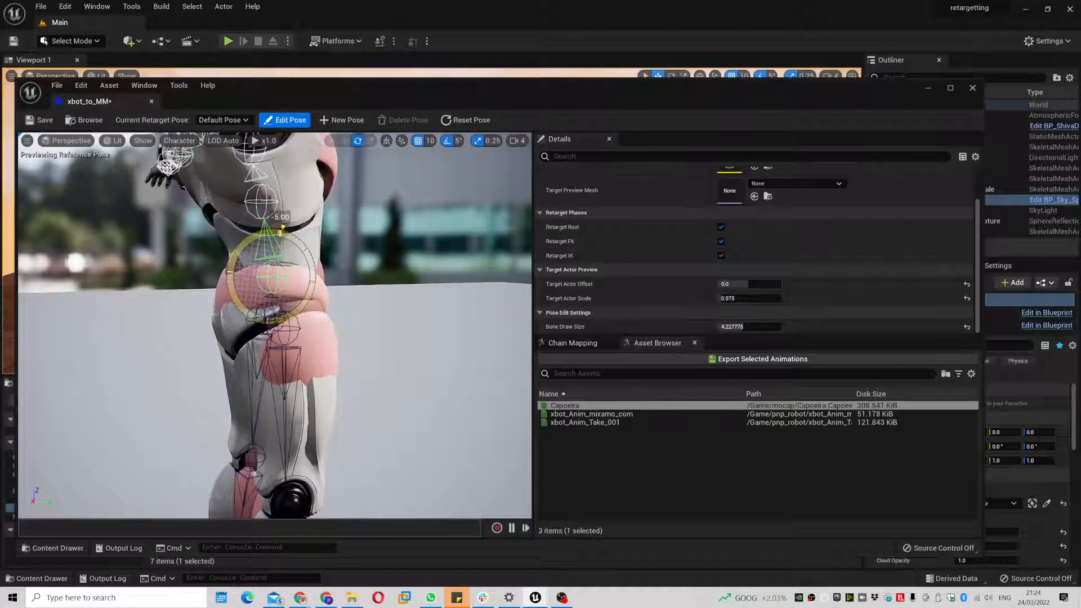
{"action": "mouse_move", "coordinate": [249, 239]}
{"action": "left_mouse_down"}
{"action": "mouse_move", "coordinate": [277, 229]}
{"action": "mouse_move", "coordinate": [241, 237]}
{"action": "left_mouse_up"}
{"action": "left_click_drag", "start_coordinate": [239, 157], "coordinate": [238, 159]}
- Preview Capoeira with the adjusted pose, then save and close xbot_to_MM
{"action": "left_click", "coordinate": [285, 120]}
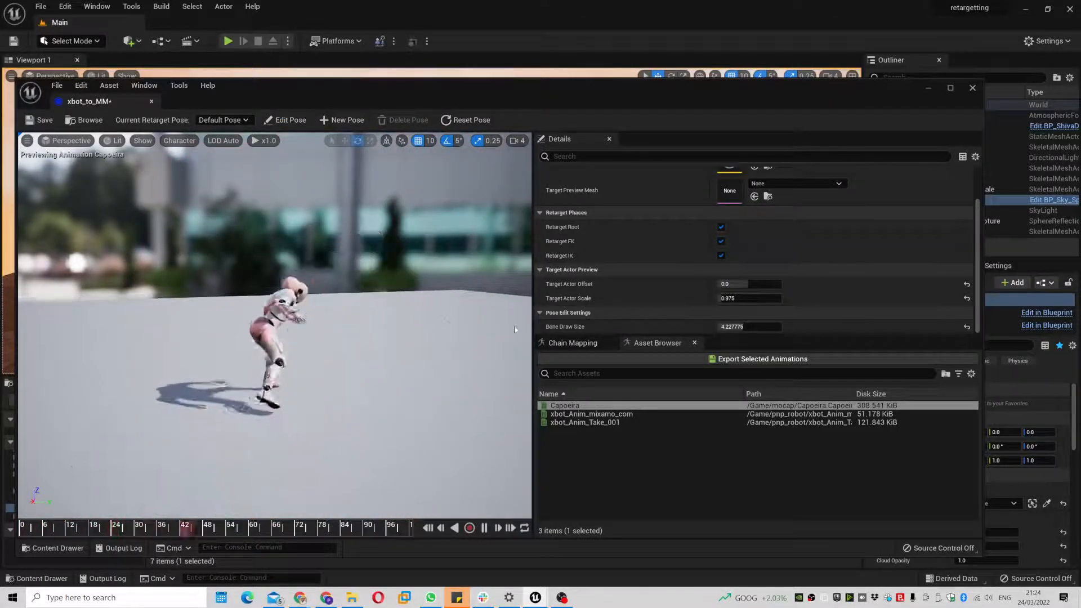
{"action": "left_click", "coordinate": [285, 120]}
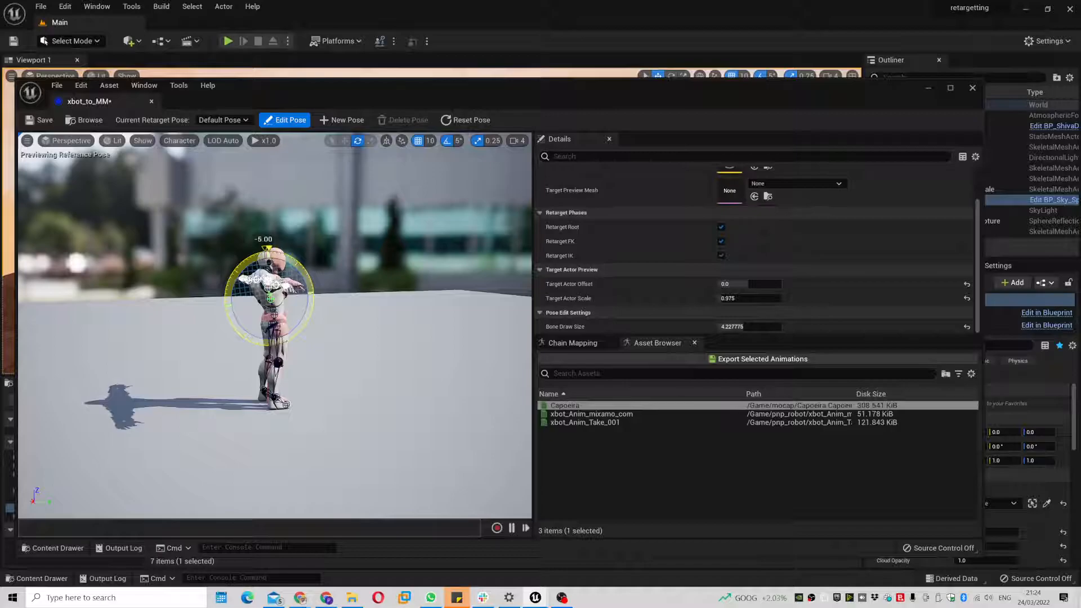
{"action": "left_click", "coordinate": [264, 124]}
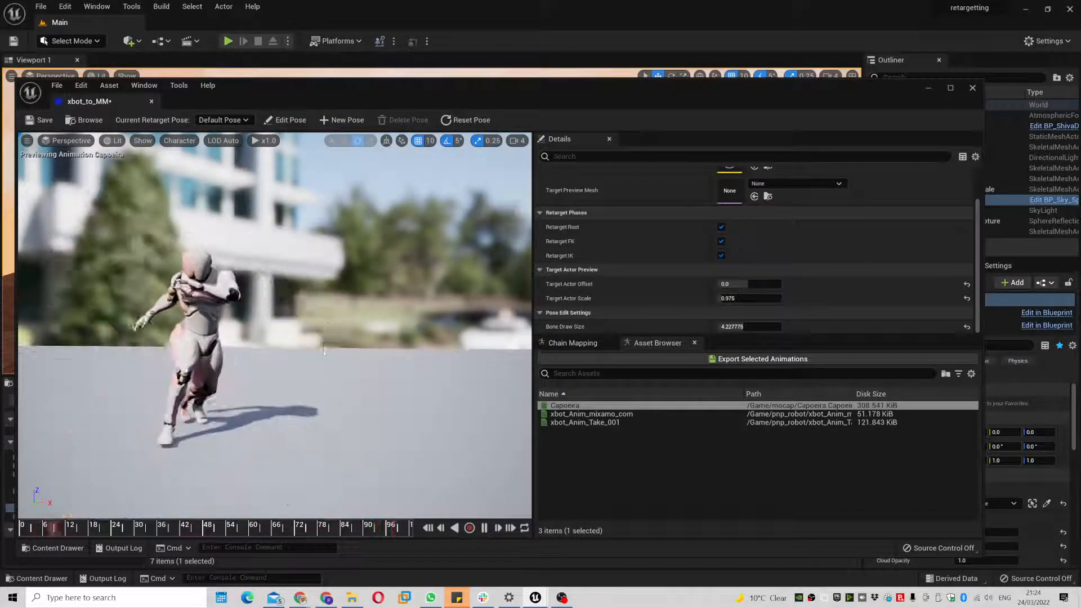
{"action": "key", "text": "ctrl+s"}
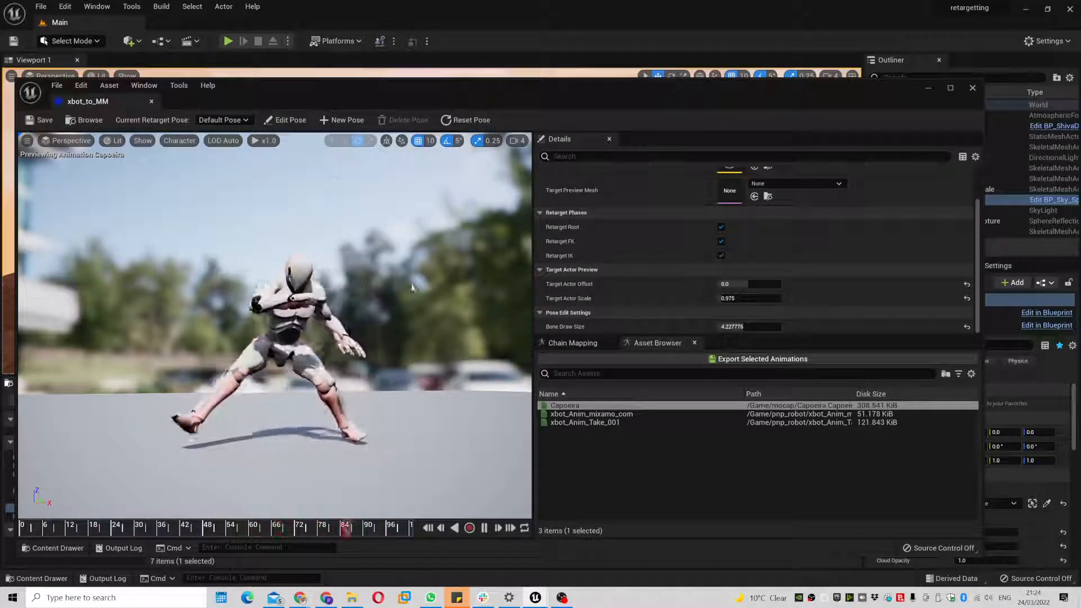
{"action": "left_click", "coordinate": [152, 102]}
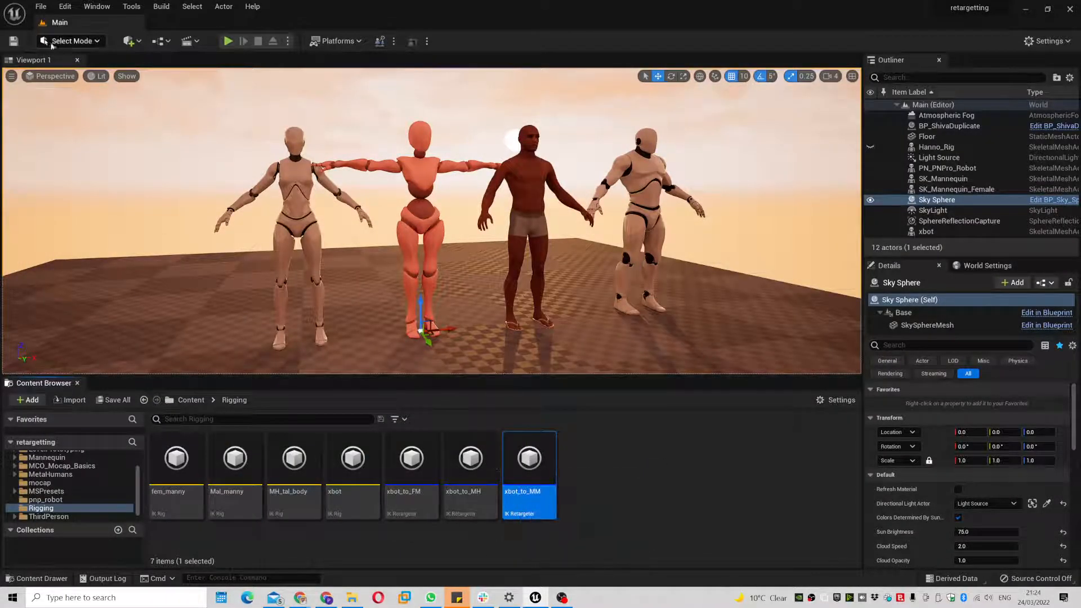
- Save all modified assets
{"action": "left_click", "coordinate": [40, 7]}
{"action": "left_click", "coordinate": [117, 138]}
{"action": "left_click", "coordinate": [587, 484]}
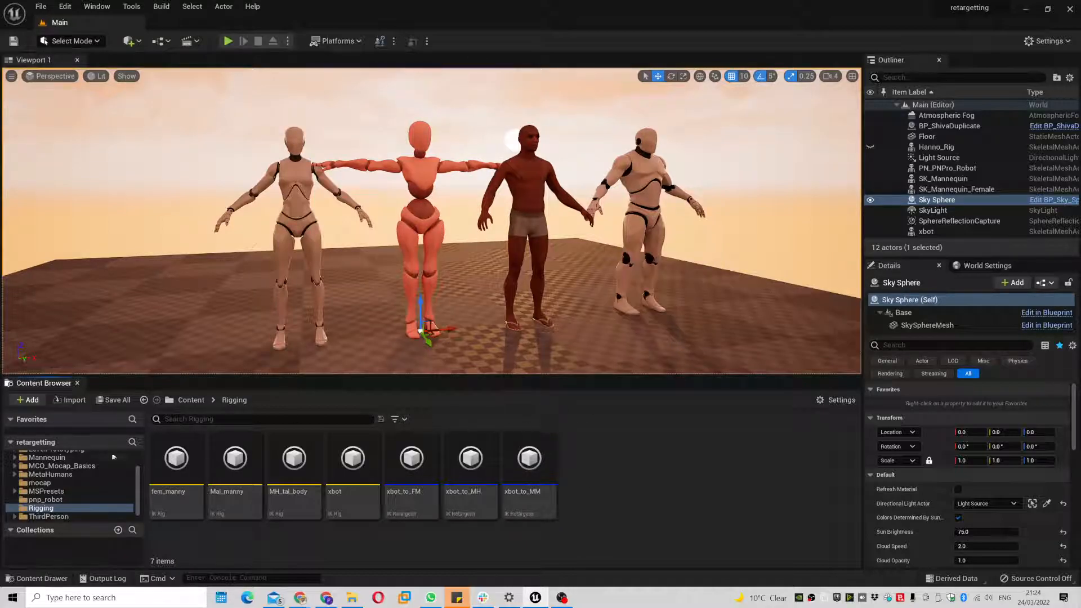
- Open NewLevelSequence and delete its SK_Mannequin_Female and xbot tracks
{"action": "left_click_drag", "start_coordinate": [138, 486], "coordinate": [136, 460]}
{"action": "double_click", "coordinate": [175, 461]}
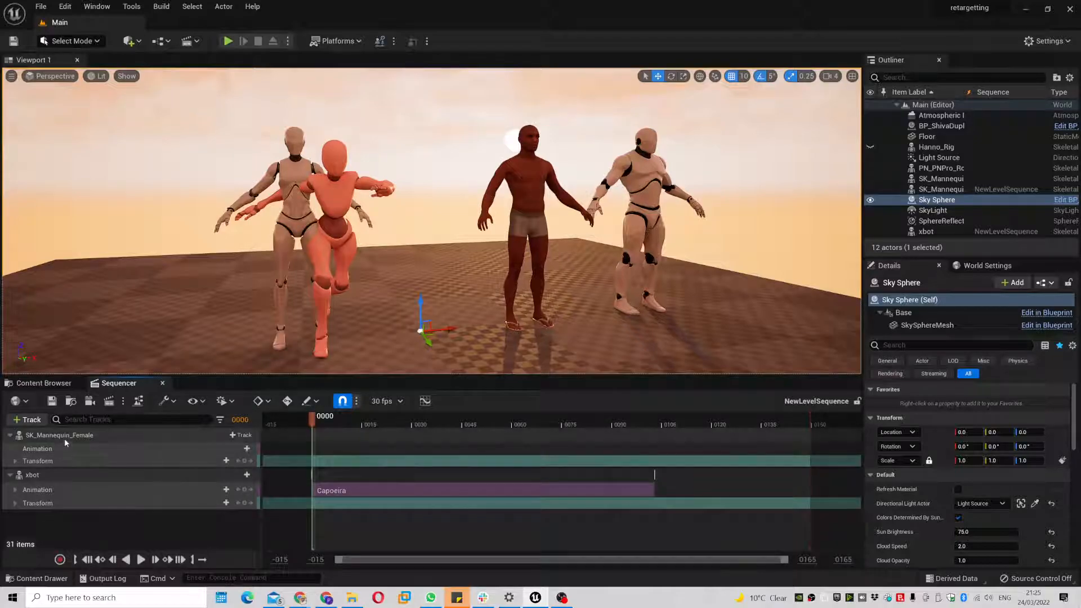
{"action": "left_click", "coordinate": [68, 435]}
{"action": "key", "text": "Delete"}
{"action": "left_click", "coordinate": [80, 438]}
{"action": "key", "text": "Delete"}
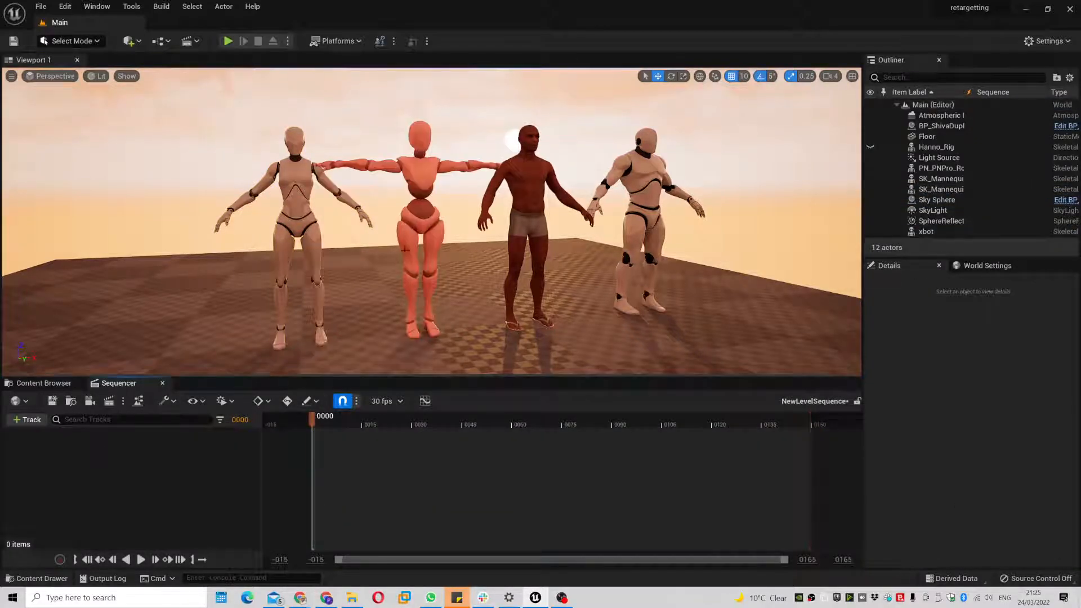
- Add the xbot actor to the sequence with the Capoeira animation
{"action": "left_click", "coordinate": [420, 178]}
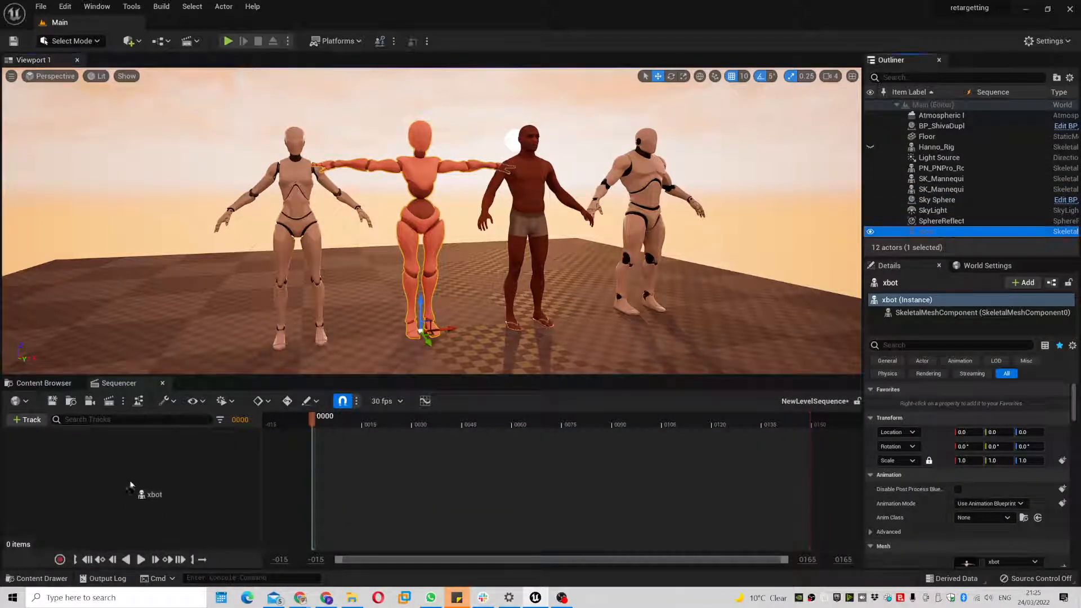
{"action": "left_click_drag", "start_coordinate": [130, 485], "coordinate": [157, 461]}
{"action": "left_click", "coordinate": [237, 448]}
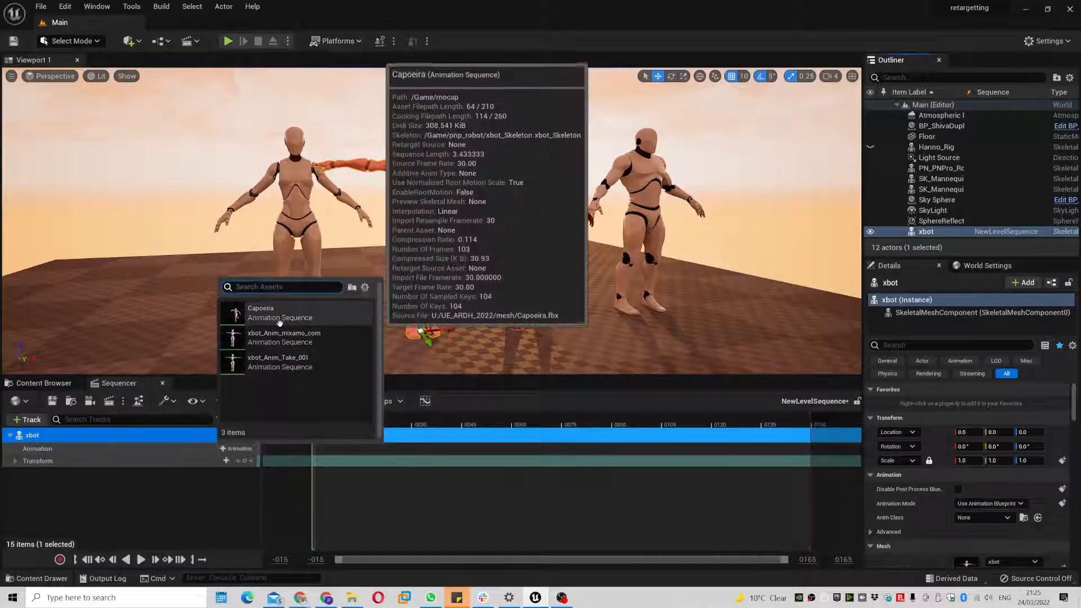
{"action": "left_click", "coordinate": [279, 315]}
{"action": "left_click_drag", "start_coordinate": [313, 419], "coordinate": [365, 426]}
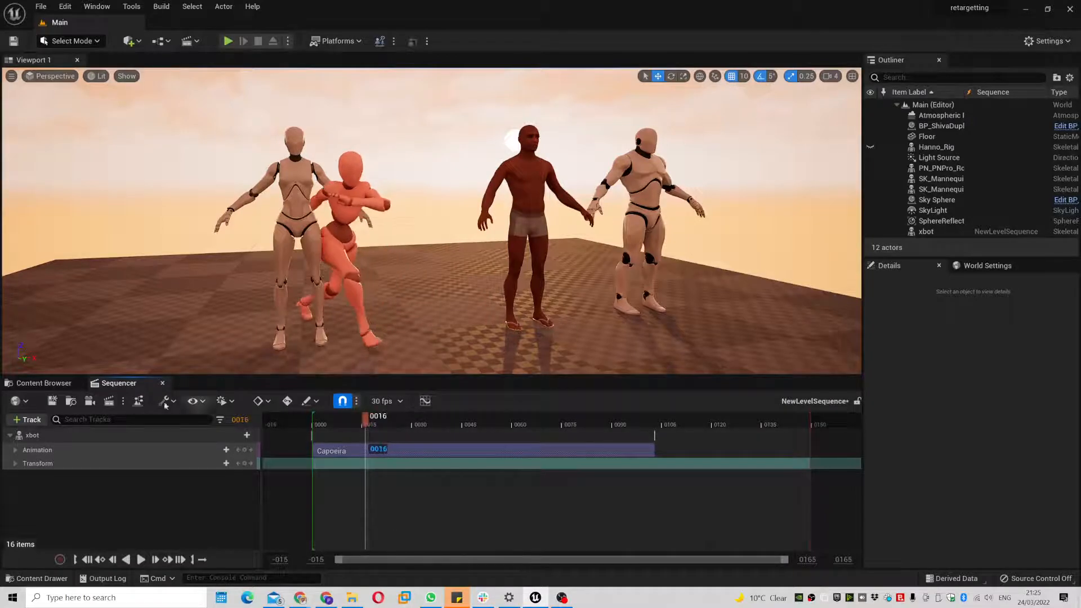
{"action": "left_click", "coordinate": [40, 384]}
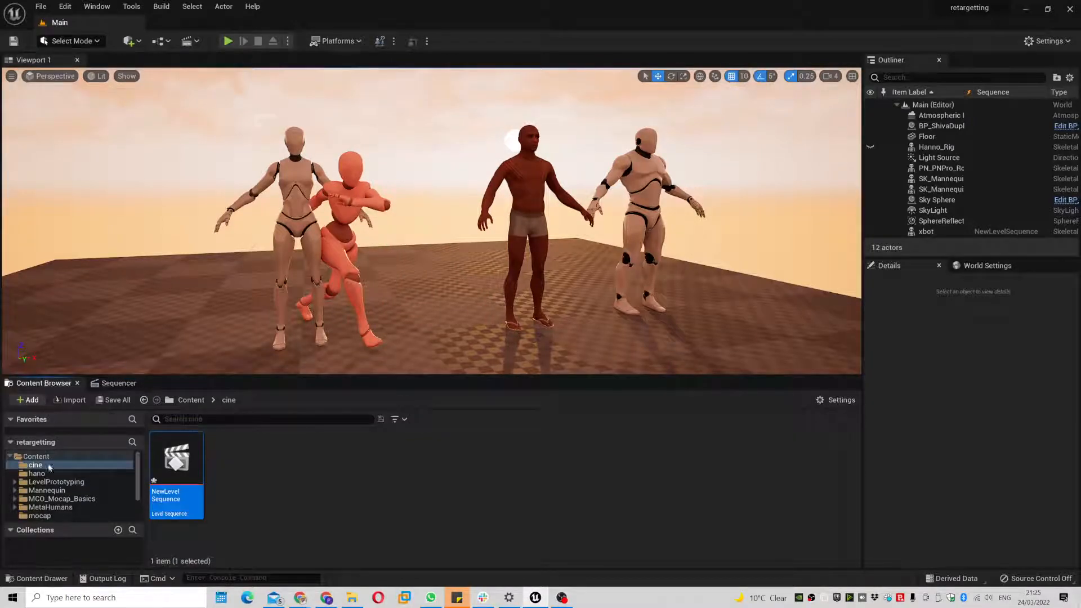
- Duplicate and retarget Capoeira through xbot_to_FM with the prefix FM_cap
{"action": "left_click", "coordinate": [51, 515]}
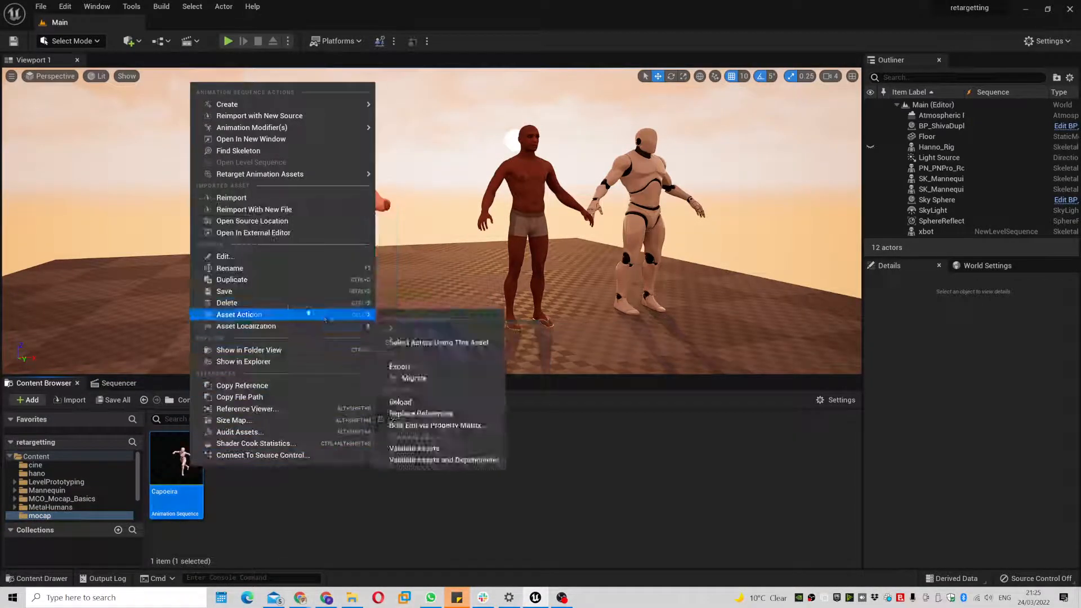
{"action": "mouse_move", "coordinate": [363, 178]}
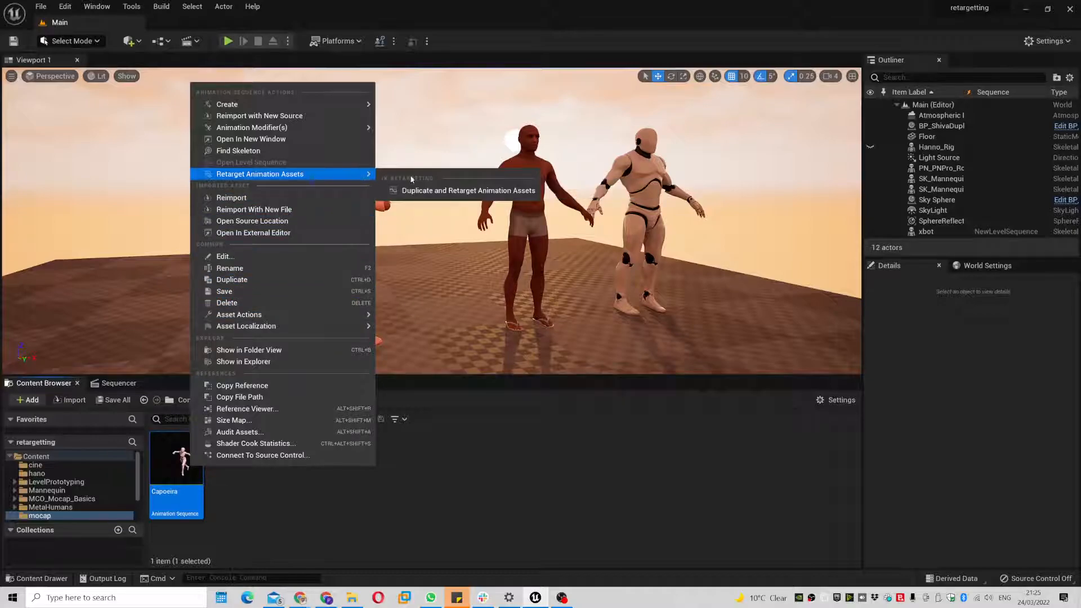
{"action": "left_click", "coordinate": [446, 190]}
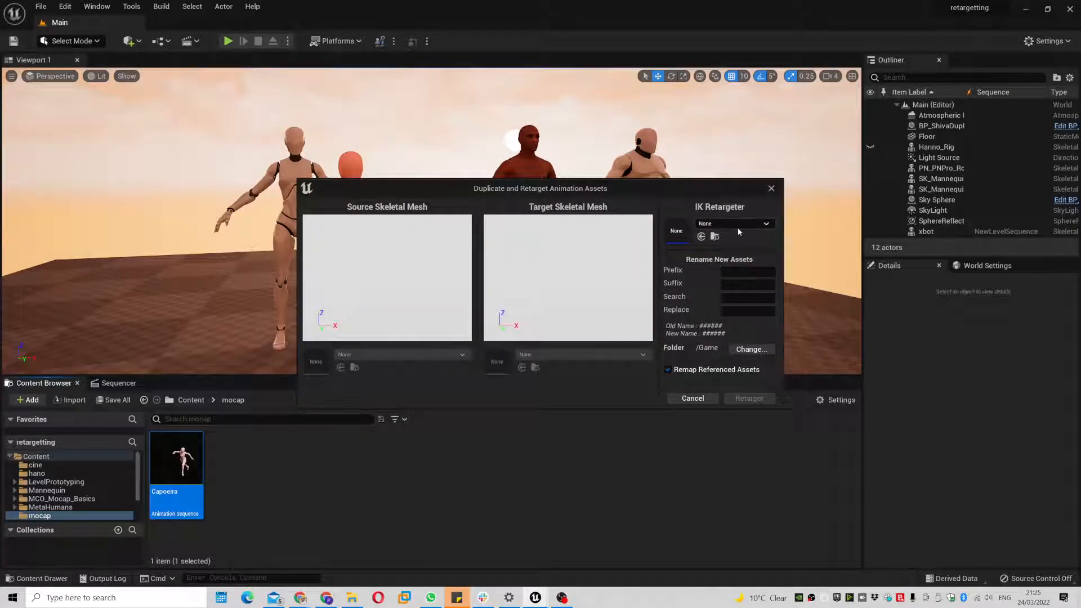
{"action": "left_click", "coordinate": [737, 225]}
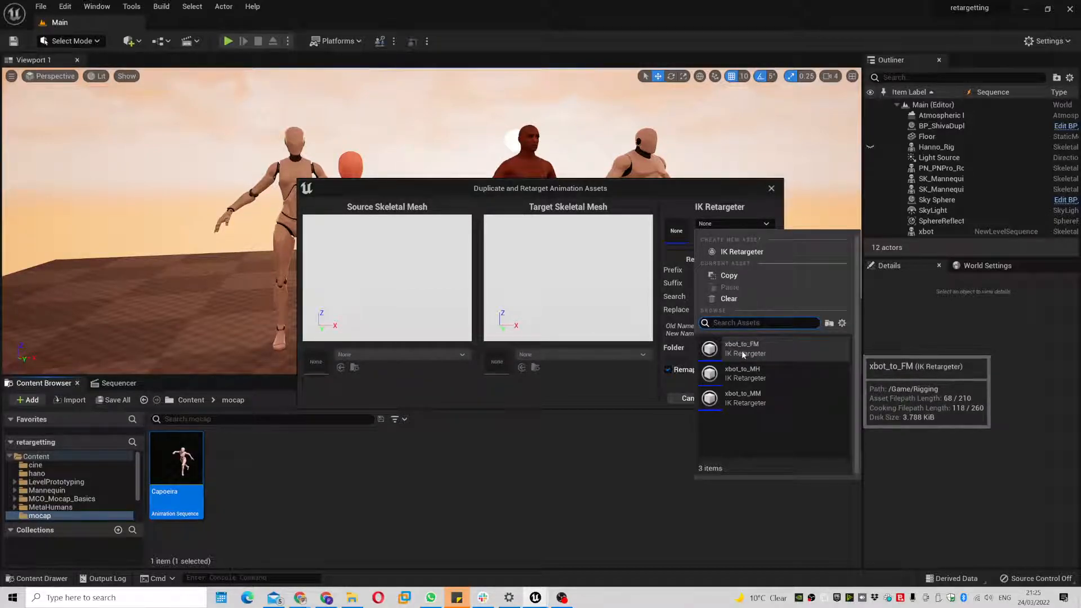
{"action": "left_click", "coordinate": [762, 352]}
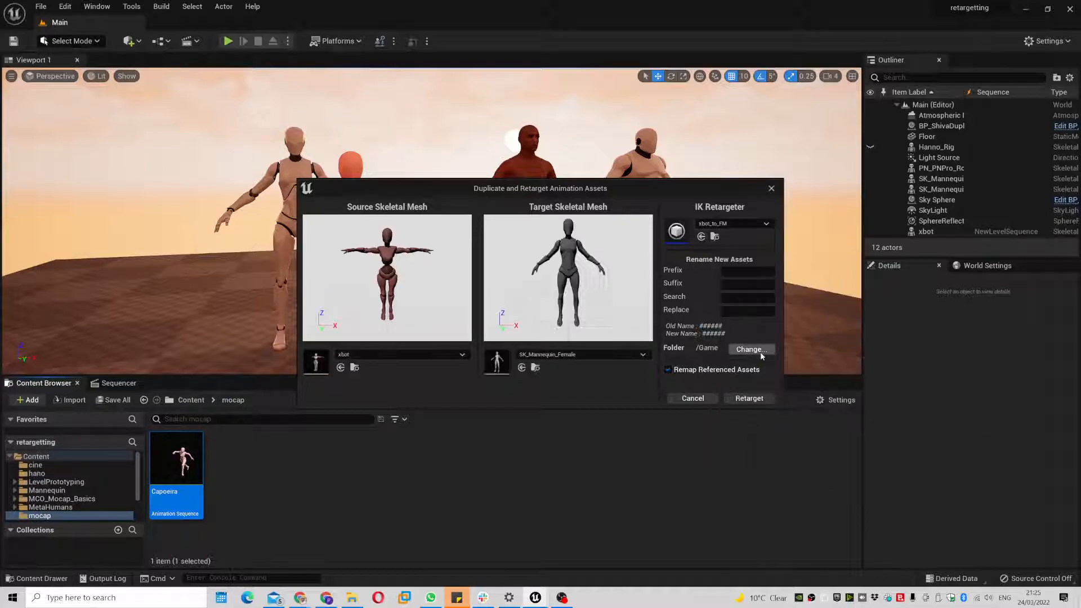
{"action": "left_click", "coordinate": [745, 272]}
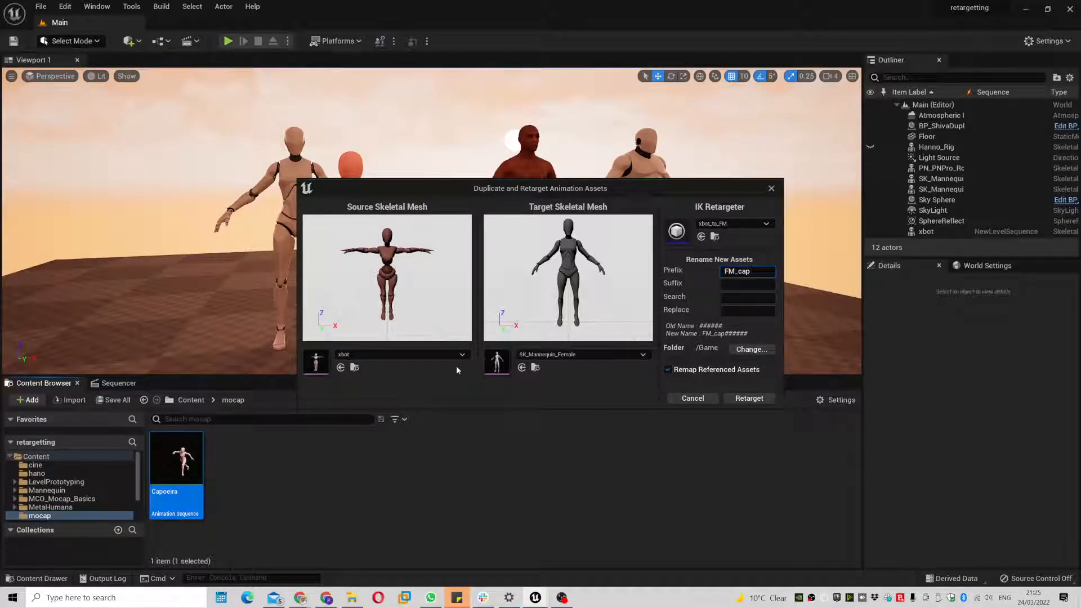
{"action": "left_click", "coordinate": [749, 399]}
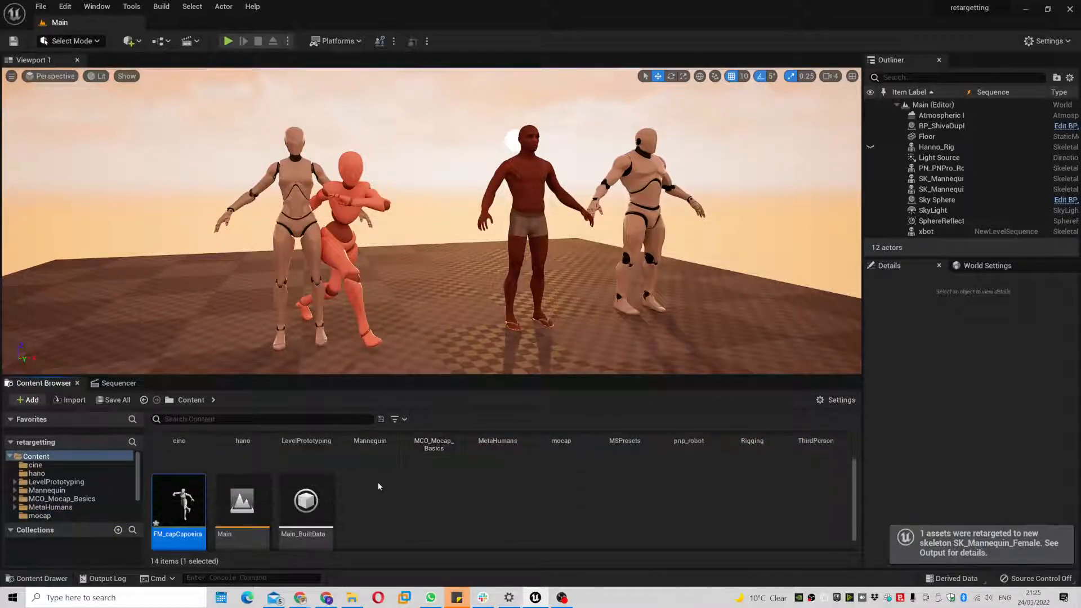
- Add SK_Mannequin_Female to the sequence playing FM_capCapoeira from frame 0000
{"action": "left_click", "coordinate": [119, 383]}
{"action": "left_click", "coordinate": [314, 274]}
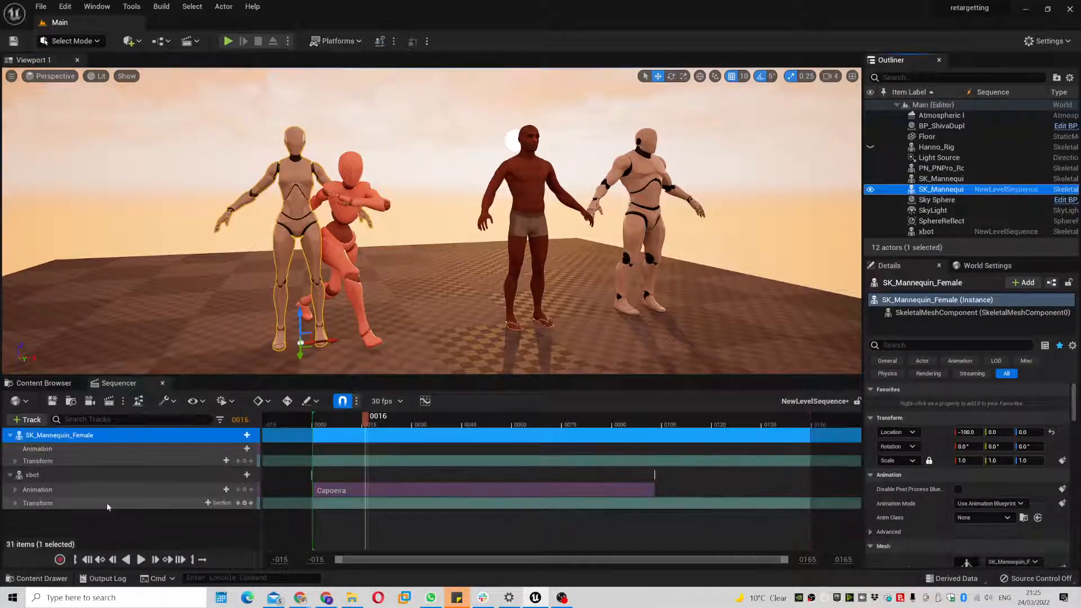
{"action": "left_click", "coordinate": [230, 449]}
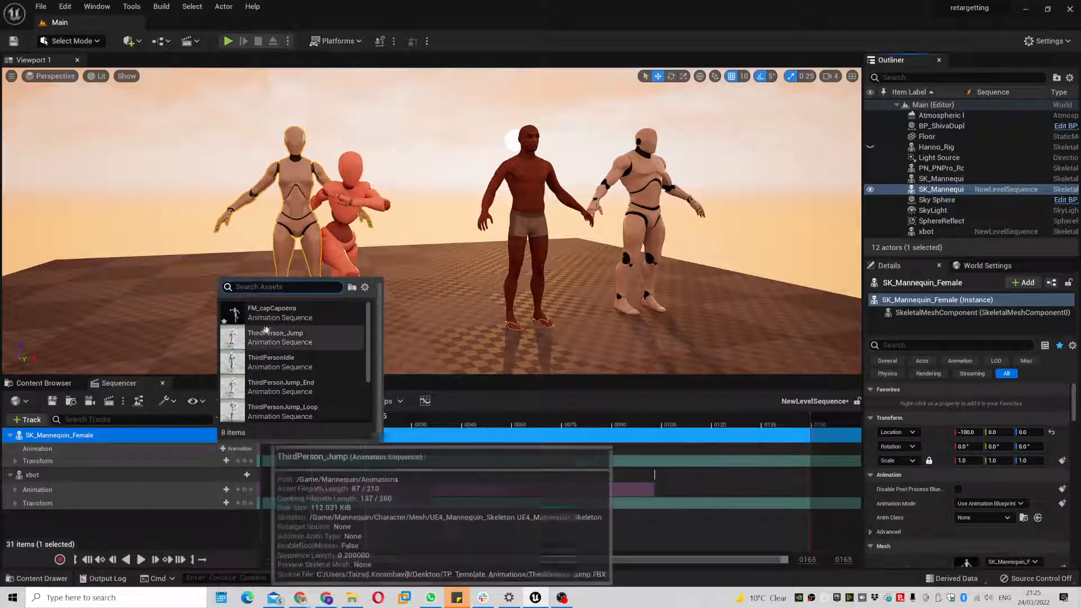
{"action": "left_click", "coordinate": [276, 313]}
{"action": "left_click_drag", "start_coordinate": [392, 450], "coordinate": [583, 431]}
{"action": "left_click", "coordinate": [44, 384]}
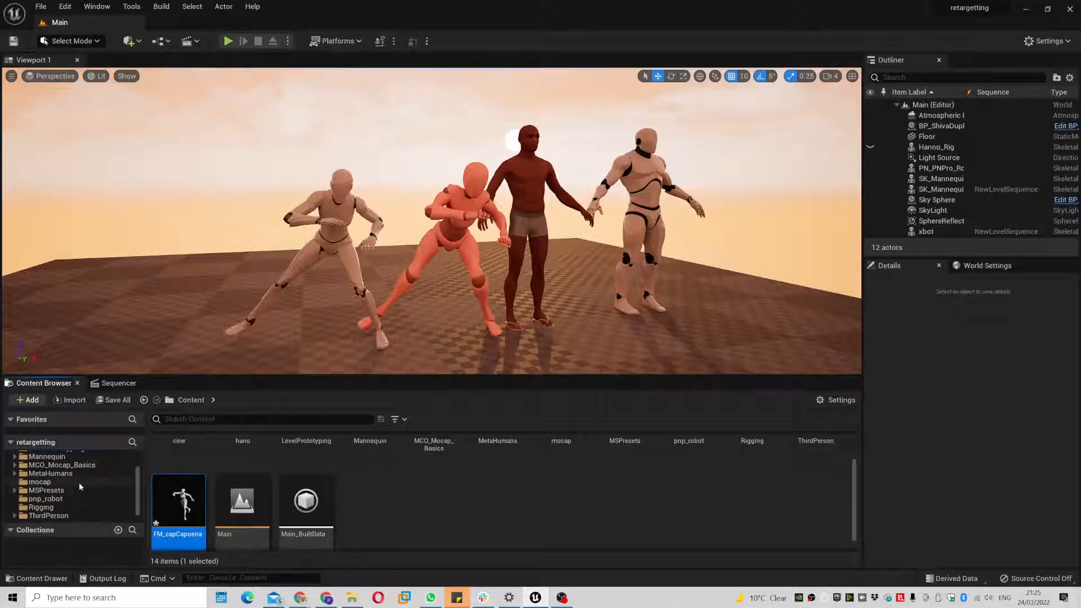
{"action": "left_click", "coordinate": [68, 508]}
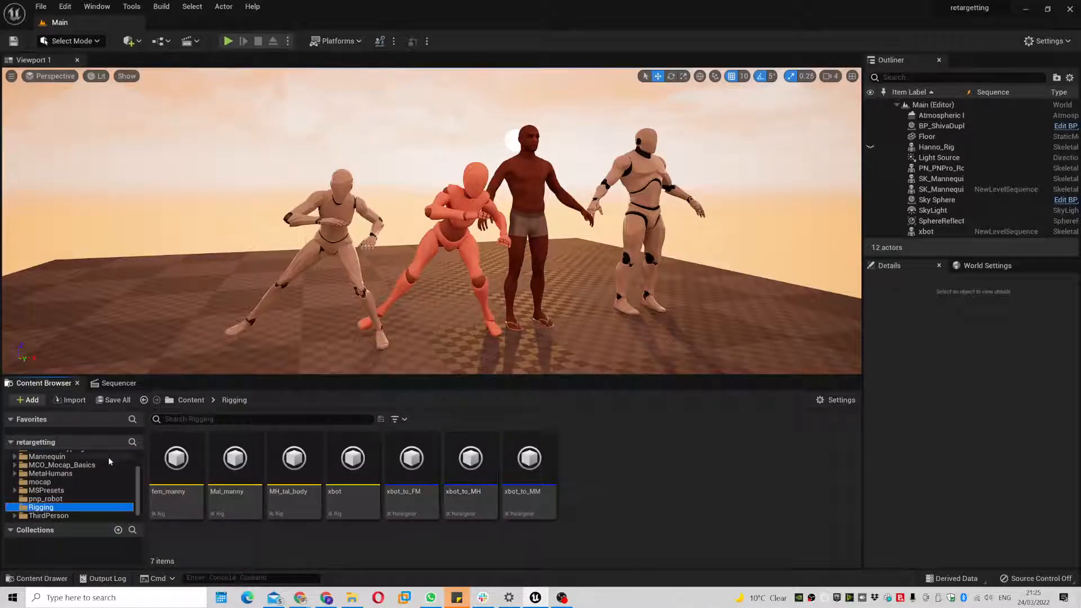
- Duplicate and retarget Capoeira via xbot_to_MH onto the MetaHuman body, prefixed MH_cap
{"action": "left_click", "coordinate": [40, 482]}
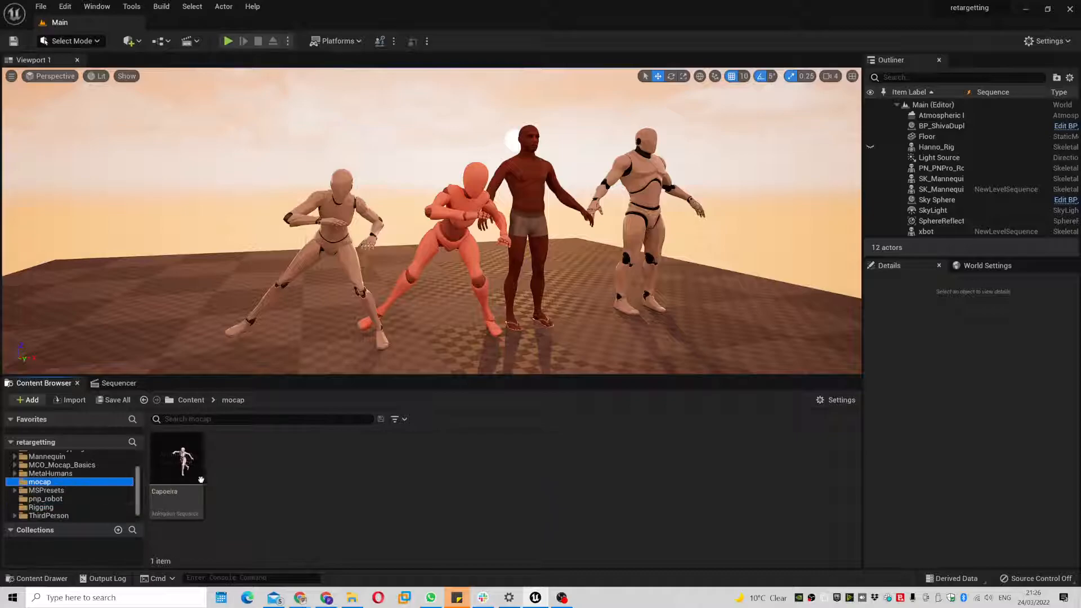
{"action": "left_click", "coordinate": [183, 473]}
{"action": "right_click", "coordinate": [182, 474]}
{"action": "mouse_move", "coordinate": [328, 183]}
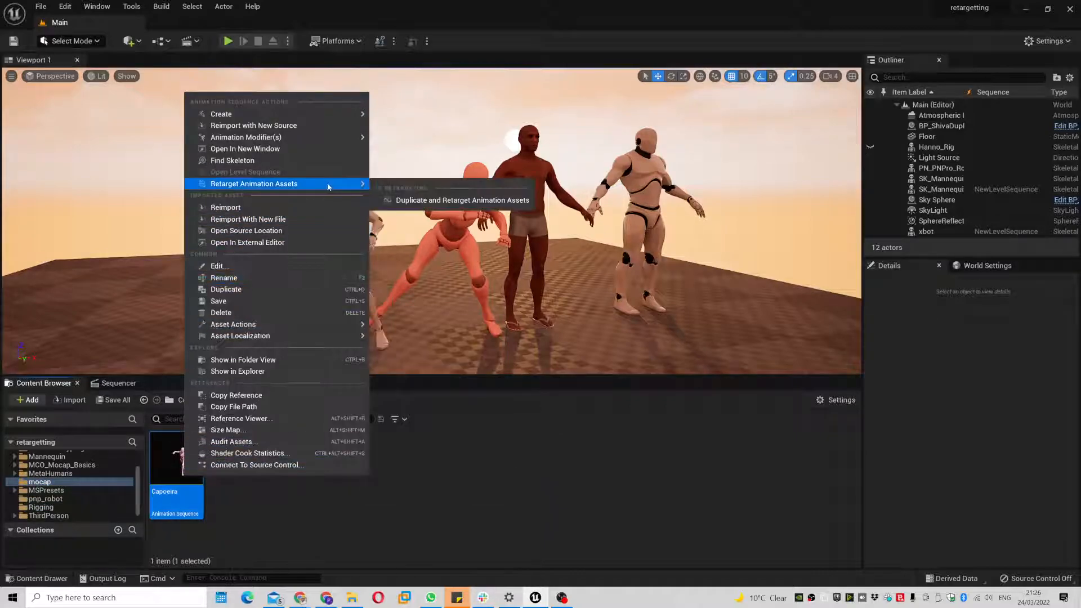
{"action": "left_click", "coordinate": [438, 201]}
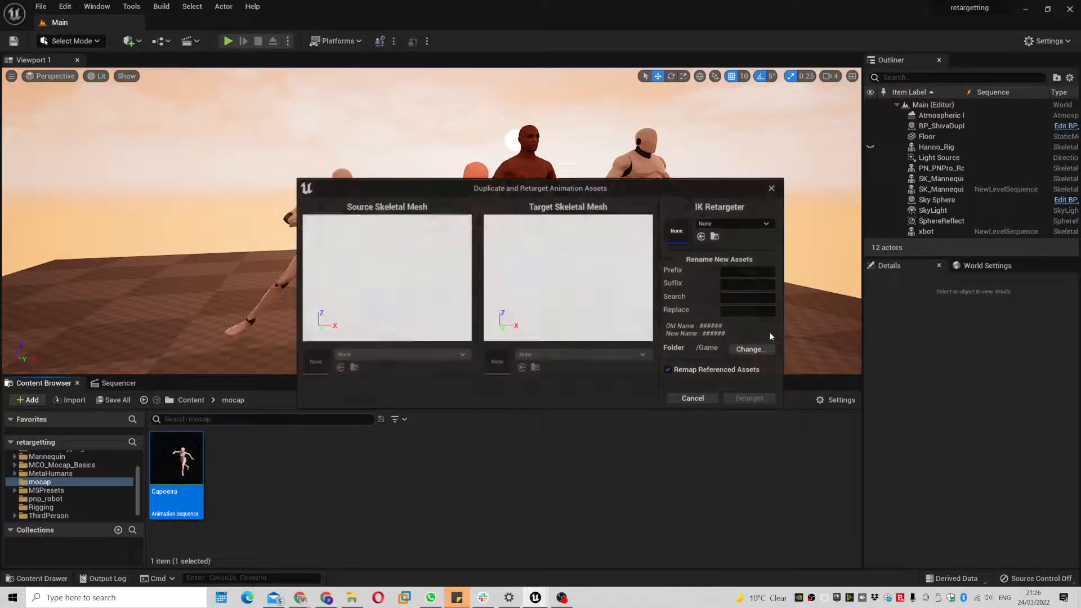
{"action": "left_click", "coordinate": [740, 225]}
{"action": "left_click", "coordinate": [760, 380]}
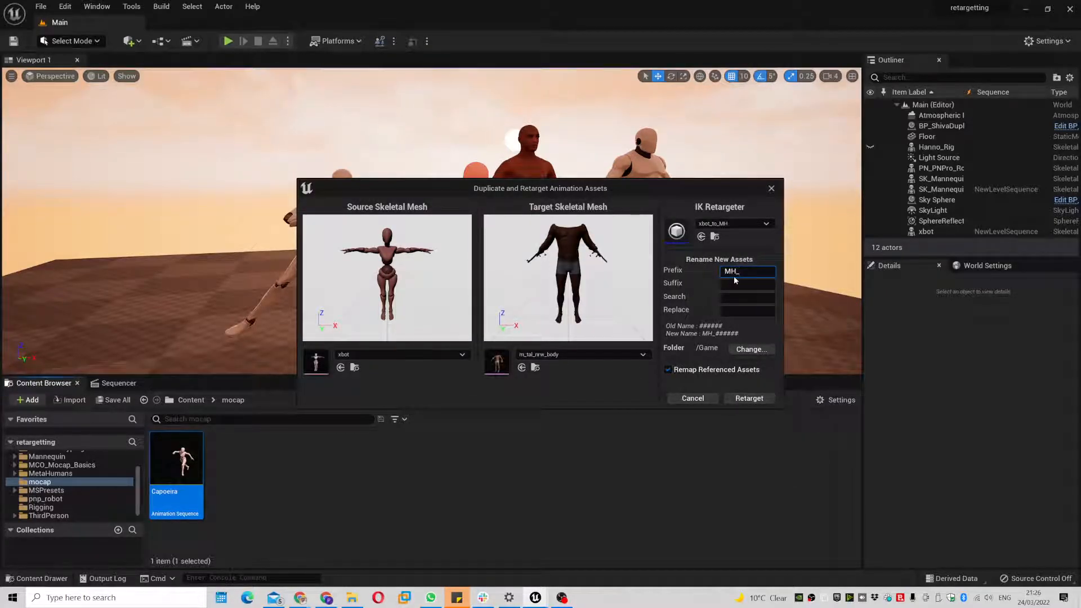
{"action": "left_click", "coordinate": [749, 398]}
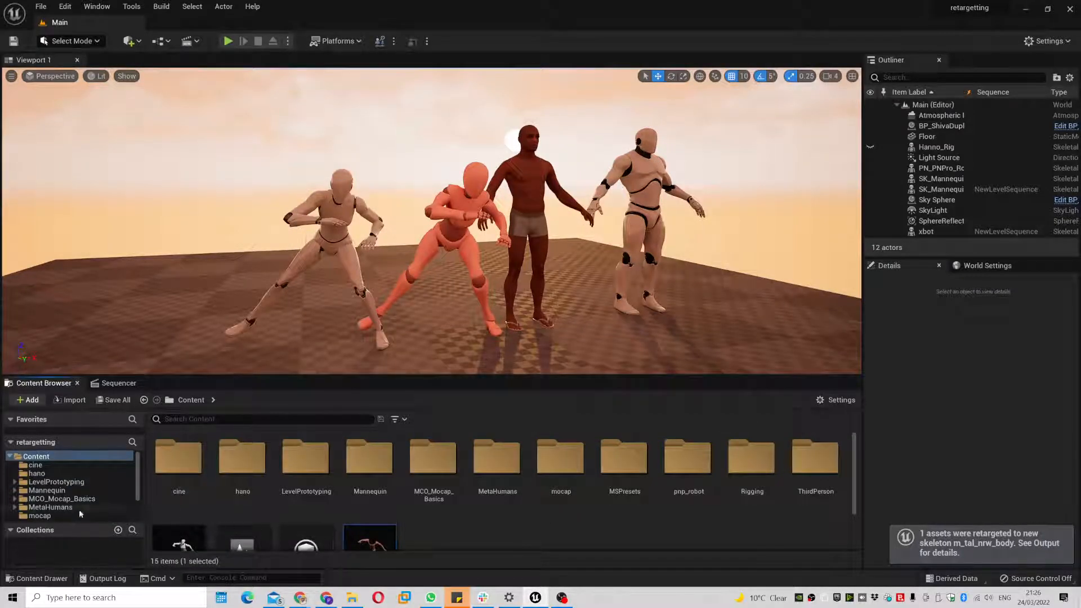
- Open NewLevelSequence from the cine folder and add BP_ShivaDuplicate to it
{"action": "left_click", "coordinate": [86, 514]}
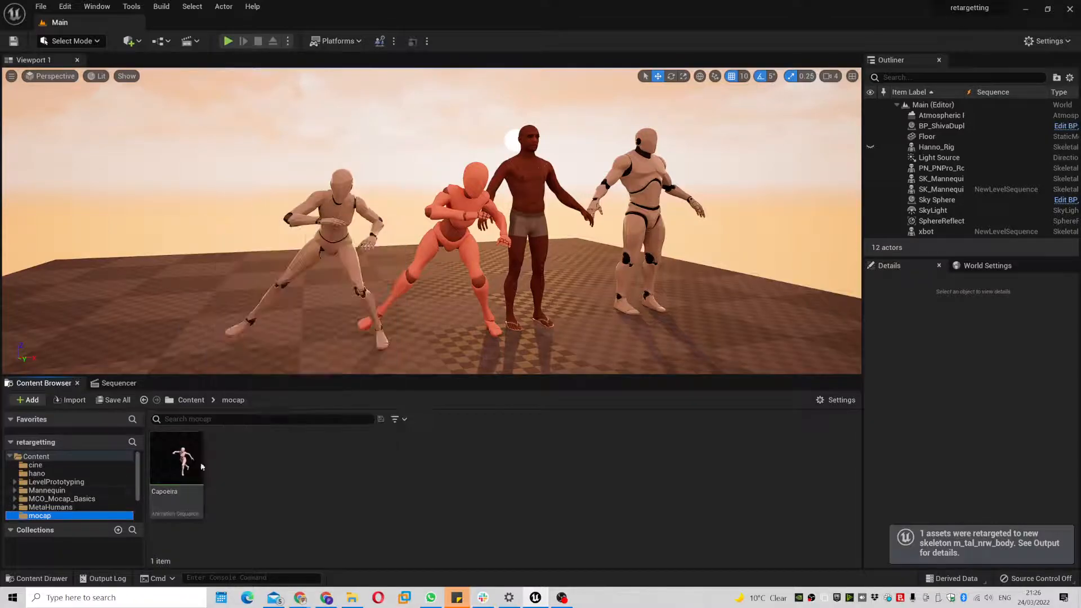
{"action": "left_click", "coordinate": [104, 466]}
{"action": "left_click", "coordinate": [176, 473]}
{"action": "left_click", "coordinate": [126, 385]}
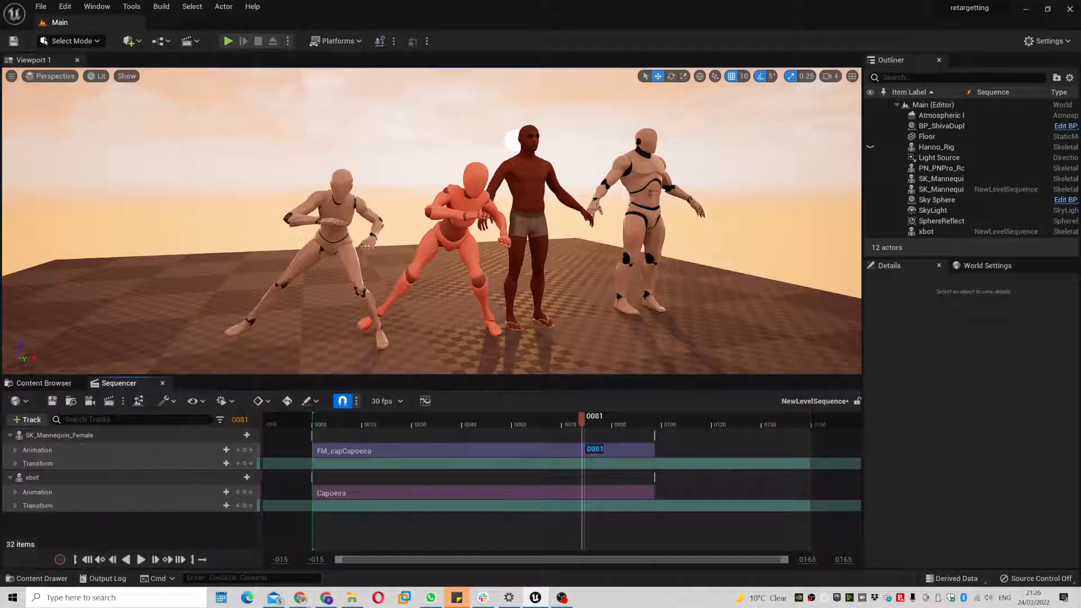
{"action": "left_click_drag", "start_coordinate": [941, 126], "coordinate": [115, 531]}
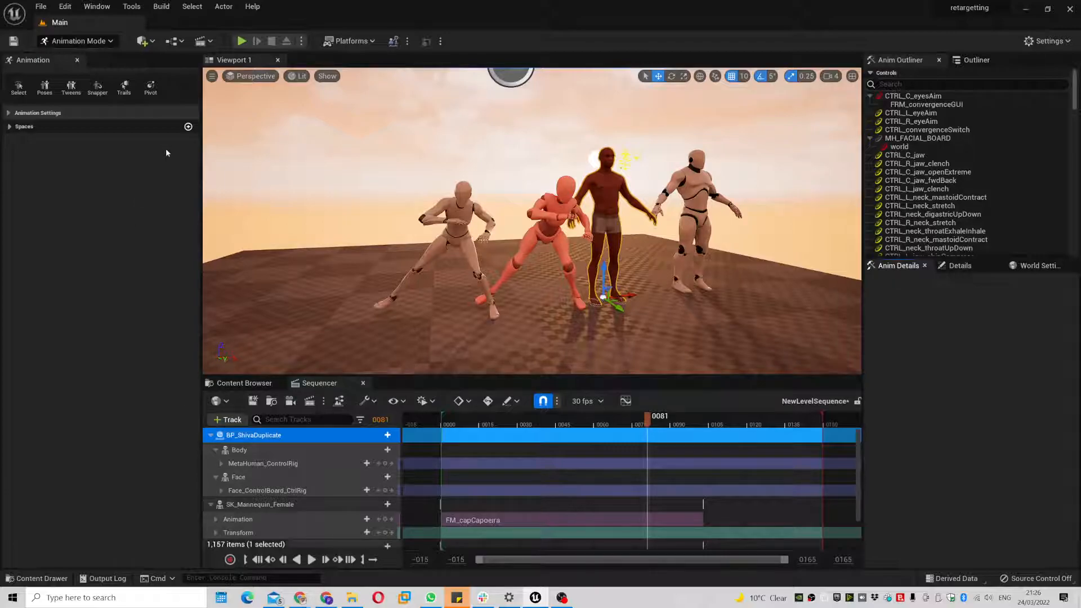
- Remove the MetaHuman_ControlRig and Face control rig tracks from BP_ShivaDuplicate
{"action": "left_click", "coordinate": [77, 60]}
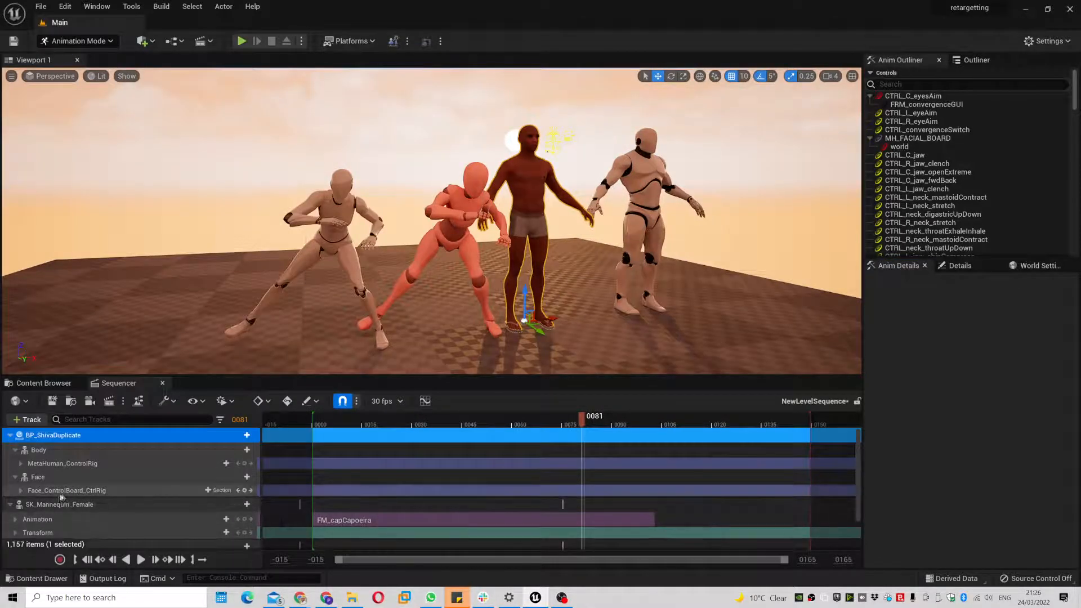
{"action": "left_click", "coordinate": [69, 463]}
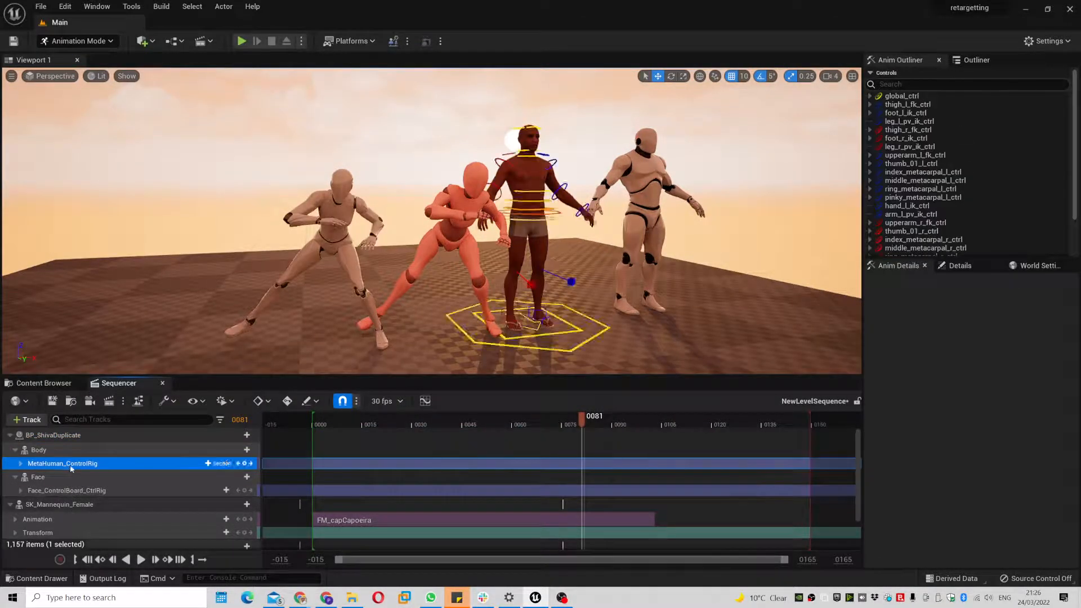
{"action": "key", "text": "Delete"}
{"action": "left_click", "coordinate": [101, 466]}
{"action": "key", "text": "Delete"}
- Give the Body track the MH_capCapoeira animation starting at frame 0 and scrub to preview
{"action": "left_click", "coordinate": [84, 450]}
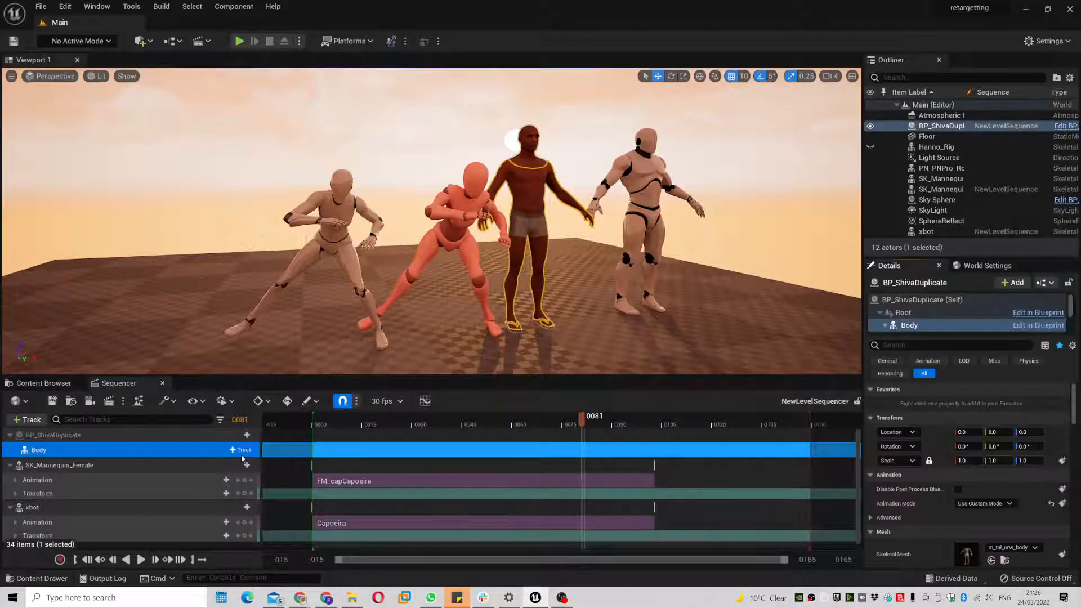
{"action": "left_click", "coordinate": [241, 449]}
{"action": "mouse_move", "coordinate": [338, 139]}
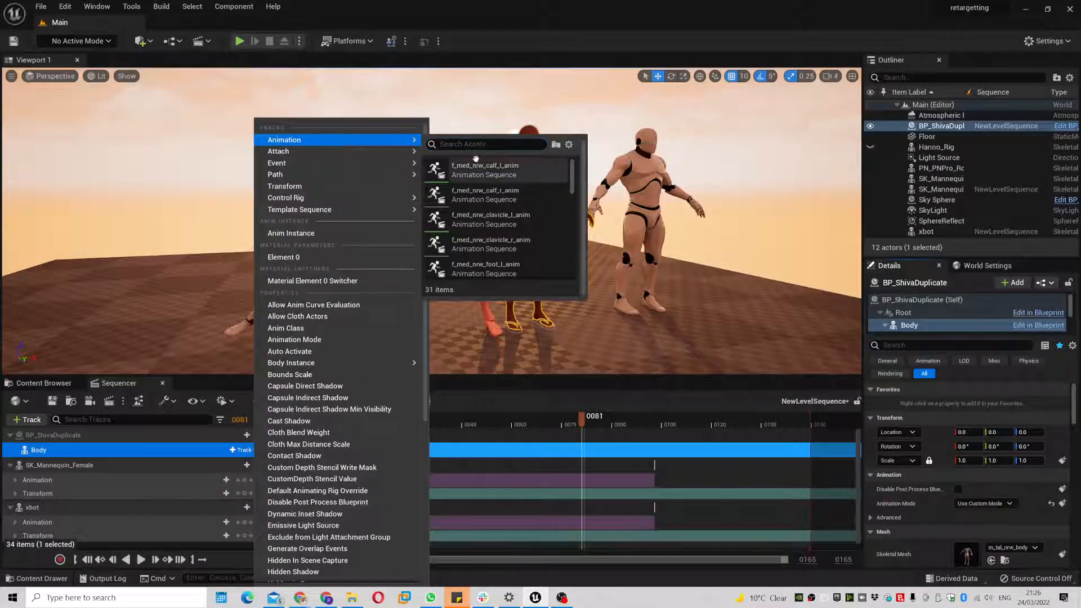
{"action": "type", "text": "mh"}
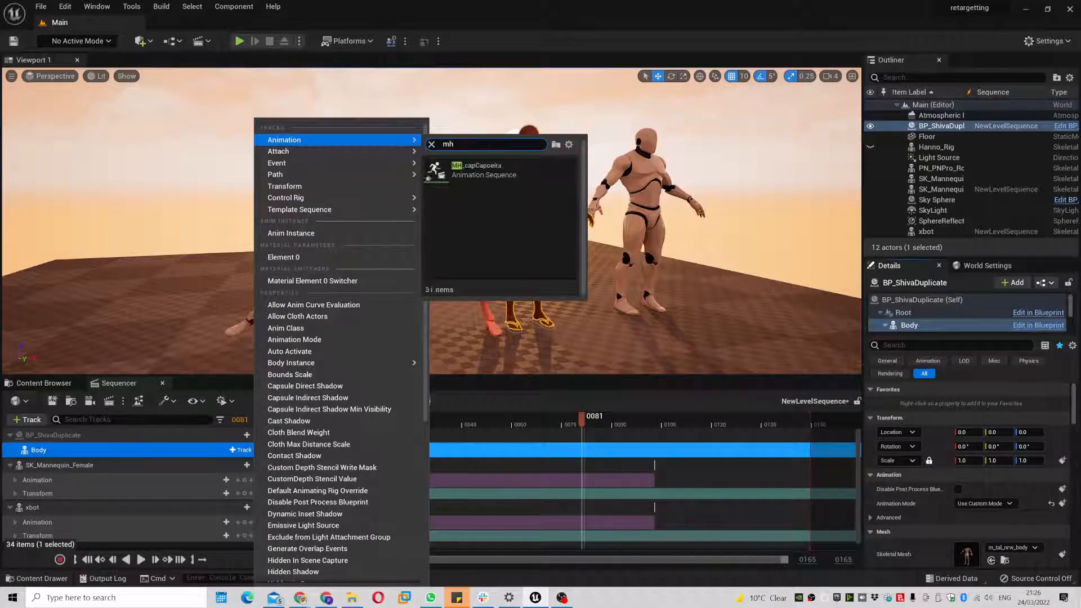
{"action": "left_click", "coordinate": [482, 169]}
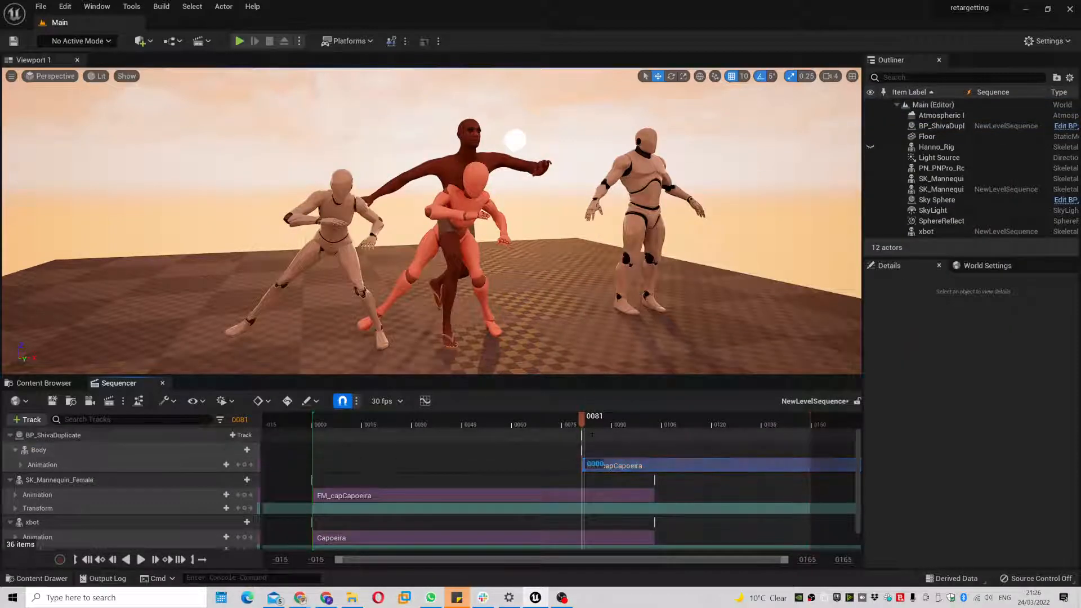
{"action": "left_click_drag", "start_coordinate": [615, 461], "coordinate": [348, 474]}
{"action": "left_click_drag", "start_coordinate": [564, 420], "coordinate": [437, 437]}
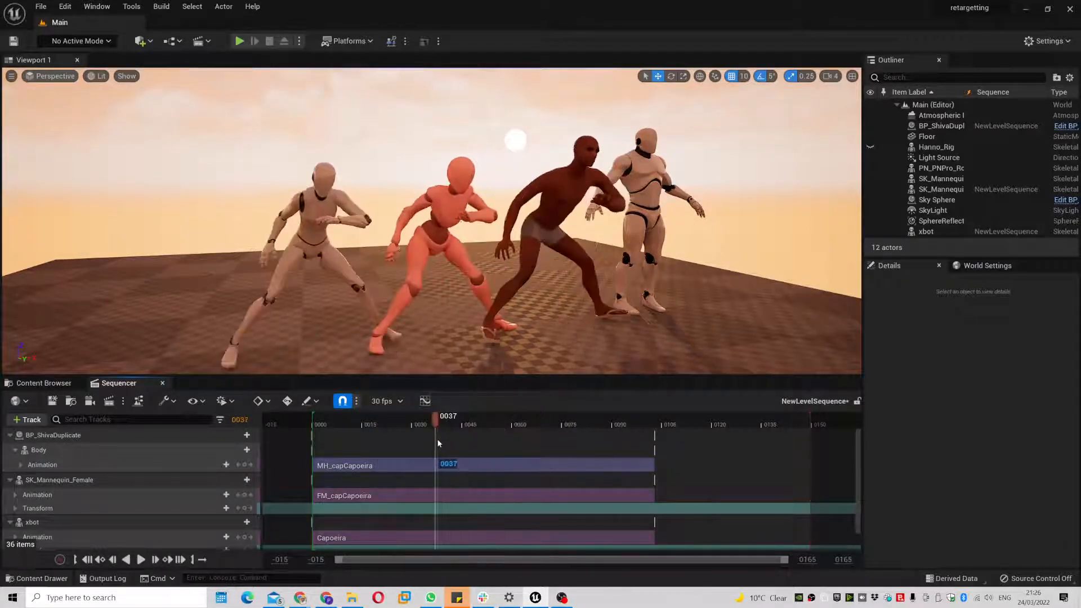
{"action": "left_click", "coordinate": [44, 383]}
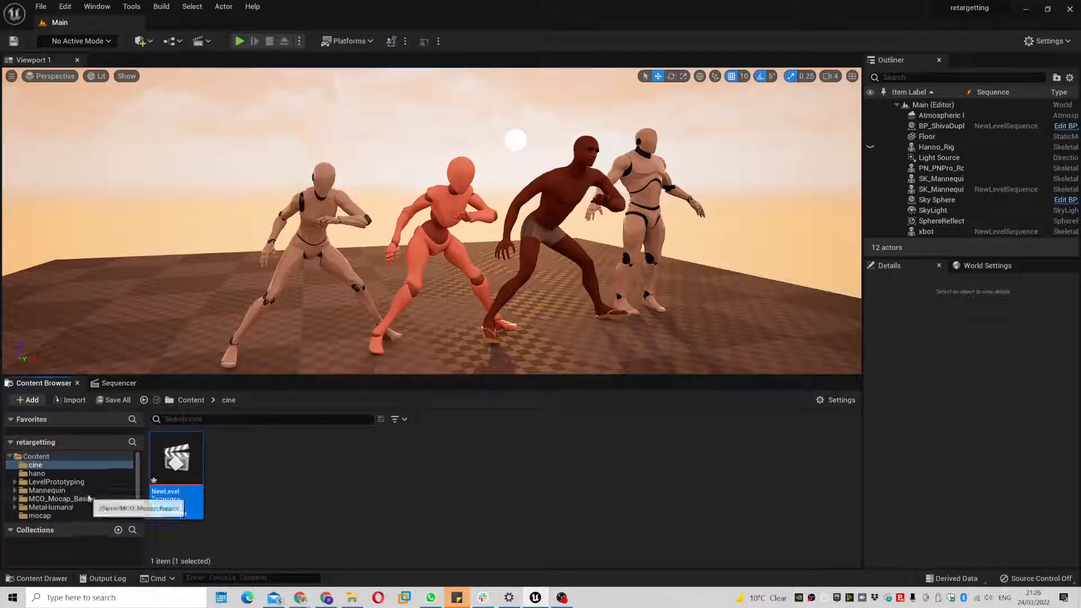
- Duplicate and retarget Capoeira via xbot_to_MM onto SK_Mannequin, producing MM_capCapoeira
{"action": "left_click", "coordinate": [39, 515]}
{"action": "right_click", "coordinate": [185, 460]}
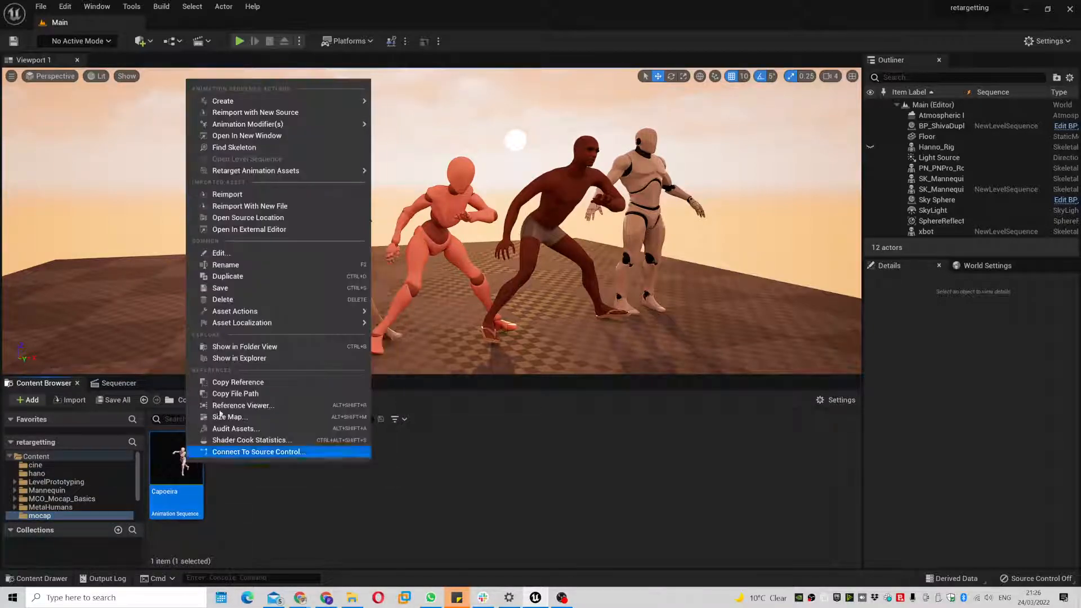
{"action": "mouse_move", "coordinate": [344, 172]}
{"action": "left_click", "coordinate": [429, 188]}
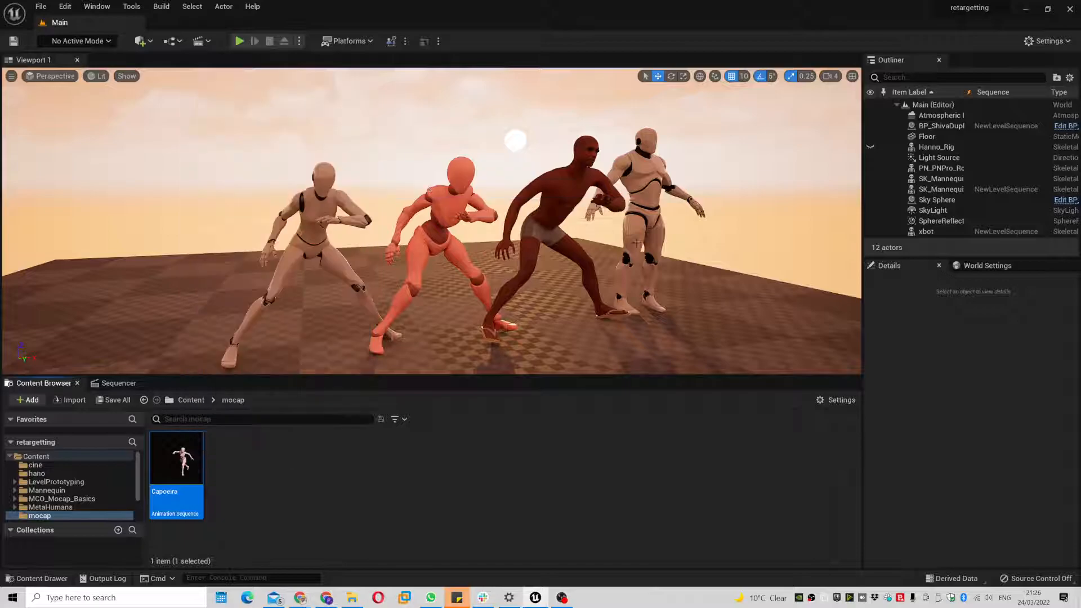
{"action": "left_click", "coordinate": [757, 229]}
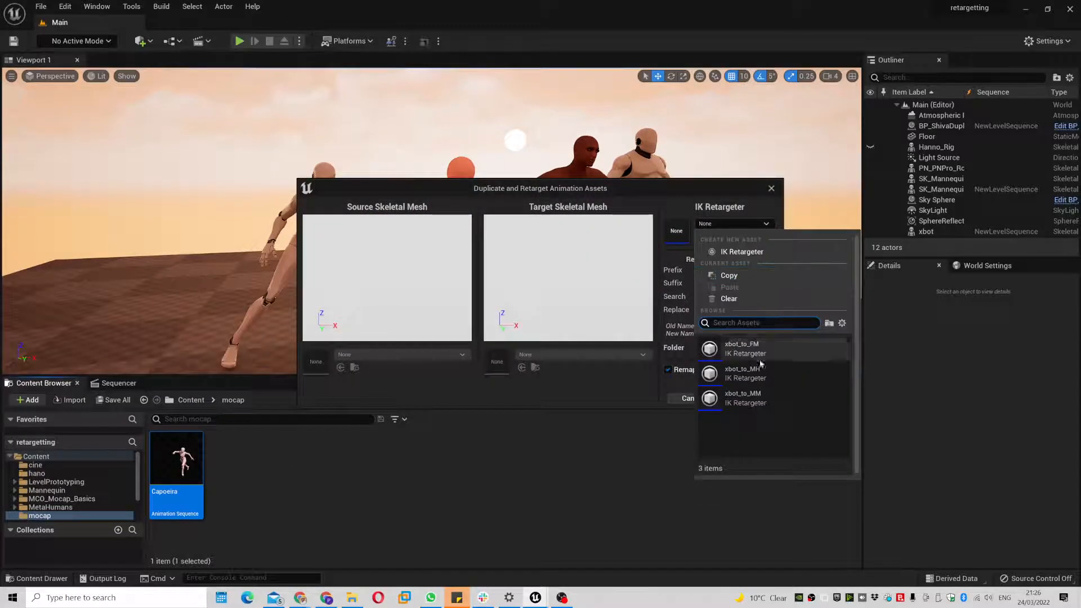
{"action": "left_click", "coordinate": [744, 398]}
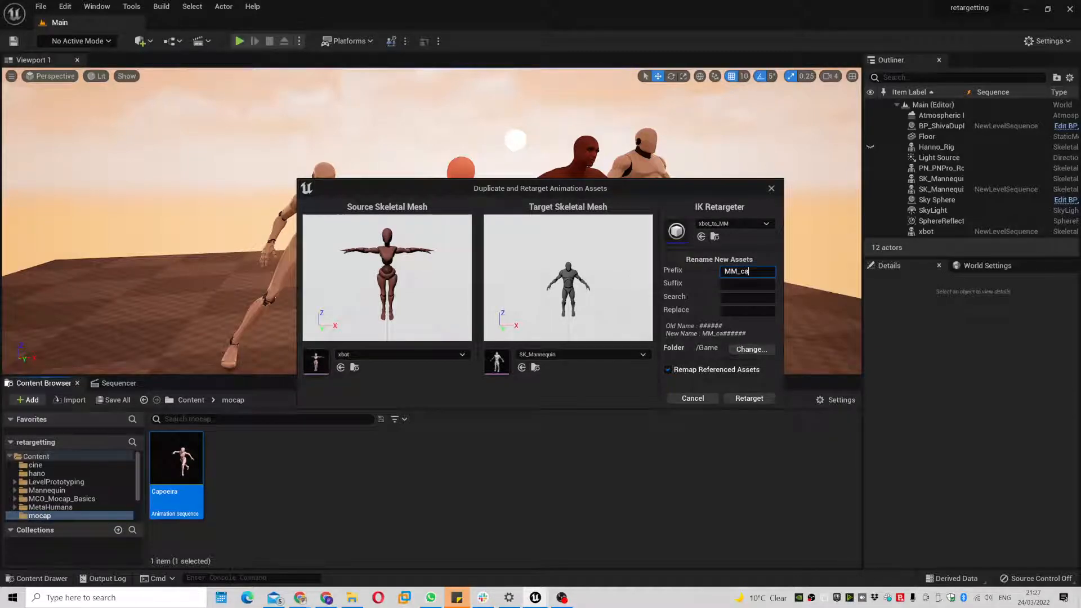
{"action": "left_click", "coordinate": [749, 398]}
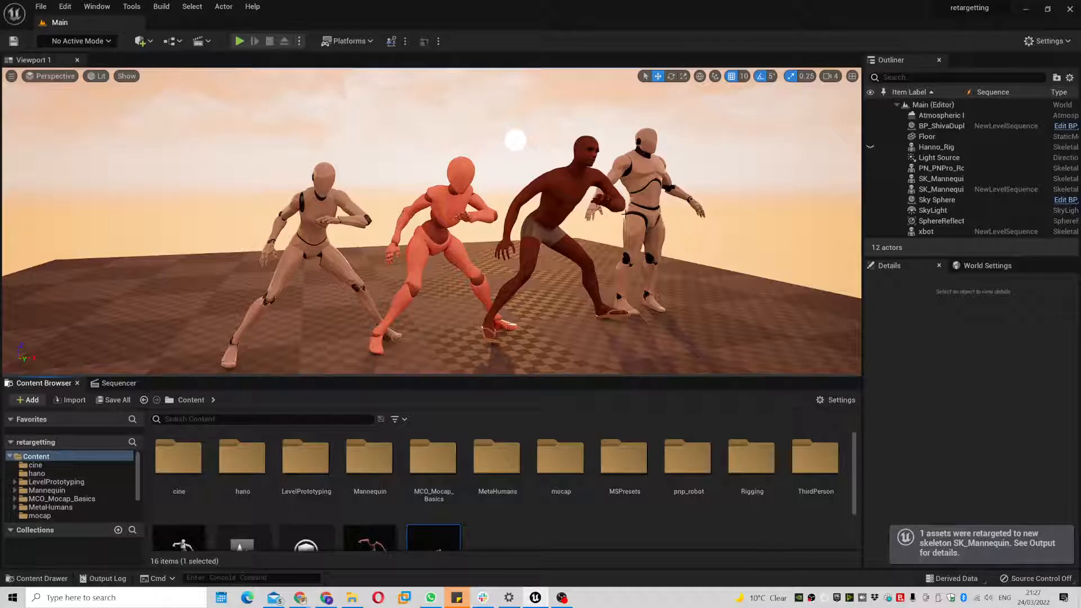
- Add SK_Mannequin to the level sequence playing MM_capCapoeira from frame 0
{"action": "left_click", "coordinate": [641, 201]}
{"action": "left_click", "coordinate": [116, 385]}
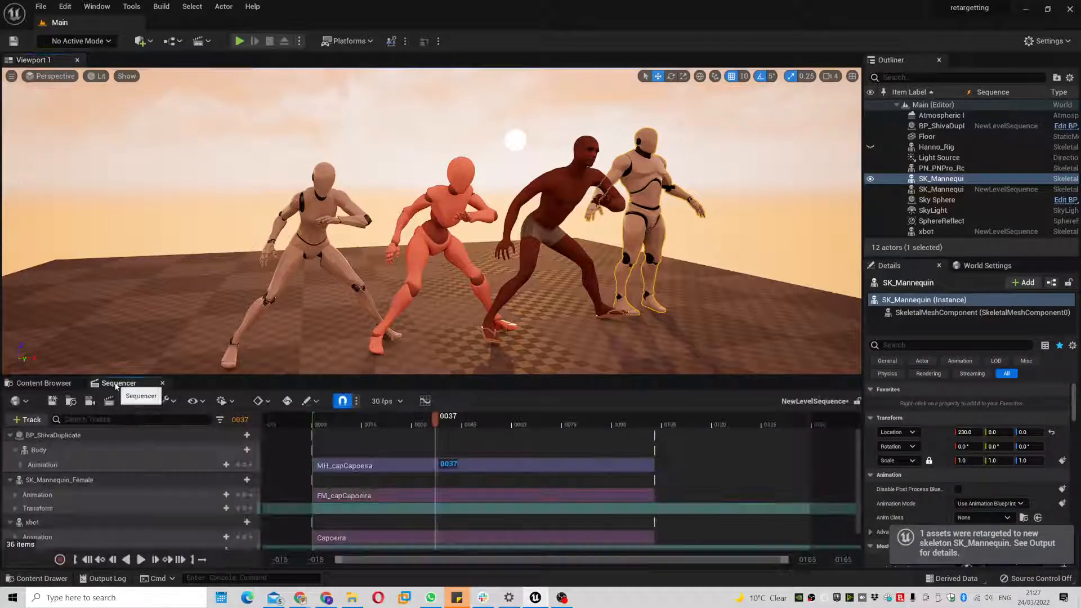
{"action": "scroll", "coordinate": [169, 496], "scroll_direction": "down", "scroll_amount": 1}
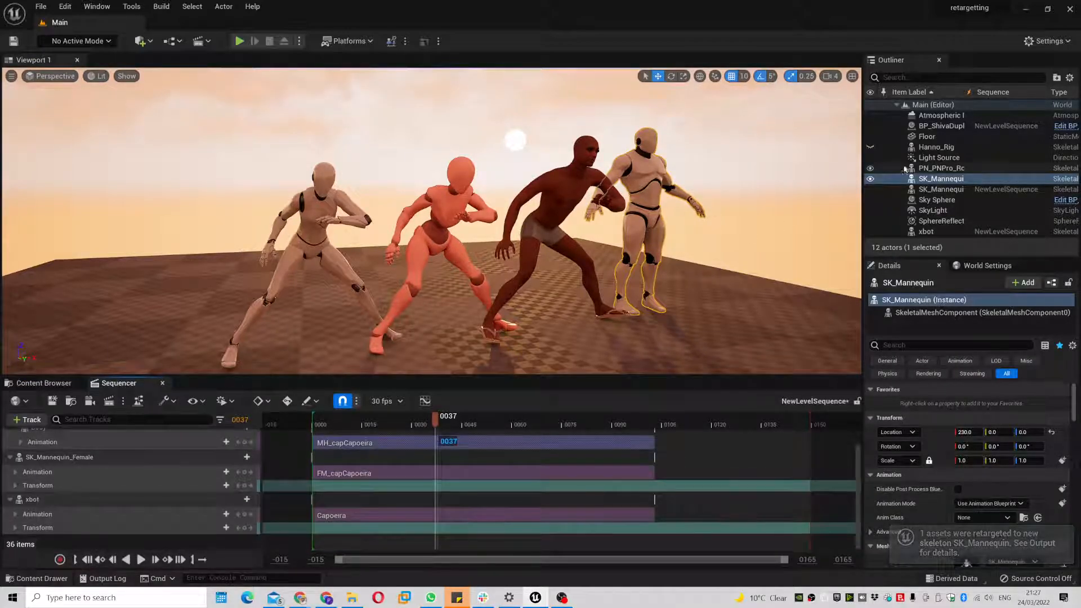
{"action": "left_click_drag", "start_coordinate": [929, 179], "coordinate": [169, 515]}
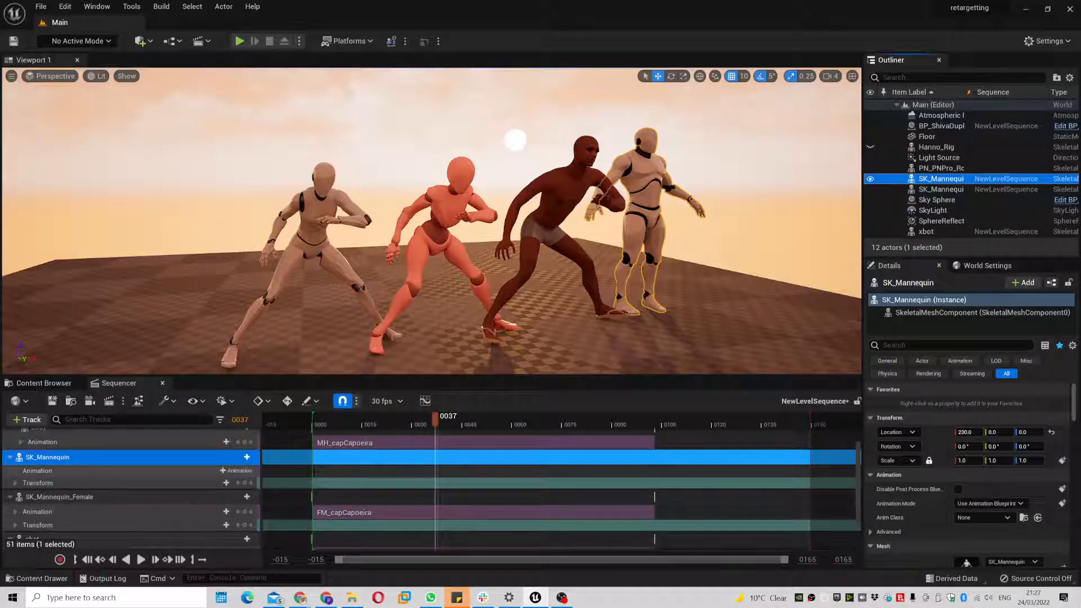
{"action": "left_click", "coordinate": [233, 470]}
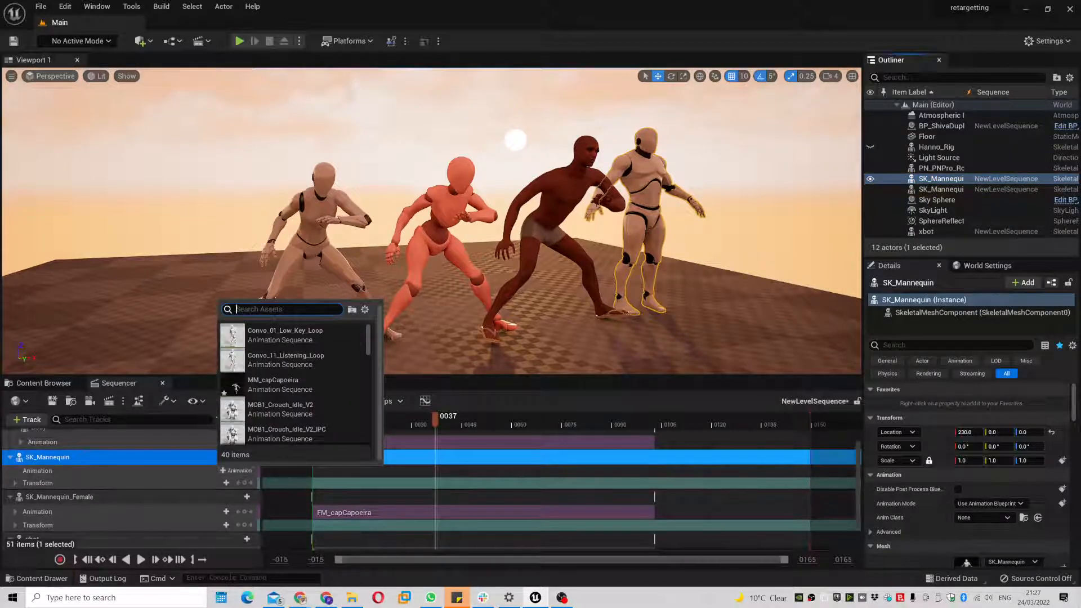
{"action": "left_click", "coordinate": [273, 384]}
{"action": "left_click_drag", "start_coordinate": [543, 477], "coordinate": [408, 487]}
- Scrub the timeline and fly the camera around to check all four dancers stay in sync
{"action": "left_click_drag", "start_coordinate": [434, 426], "coordinate": [601, 450]}
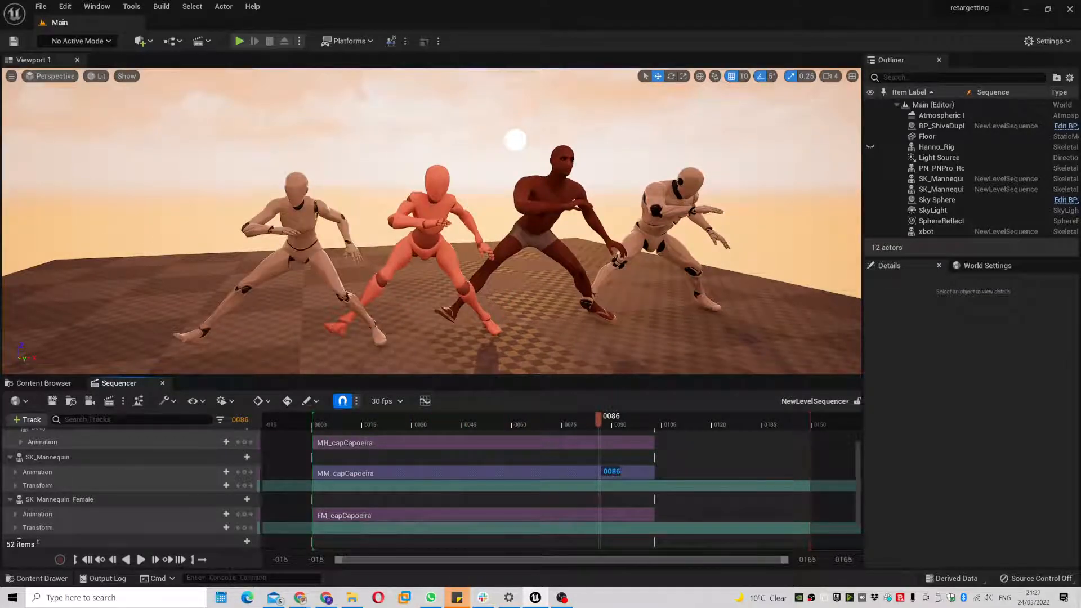
{"action": "left_click_drag", "start_coordinate": [609, 417], "coordinate": [578, 437]}
{"action": "right_click_drag", "start_coordinate": [607, 195], "coordinate": [535, 192]}
{"action": "key", "text": "d"}
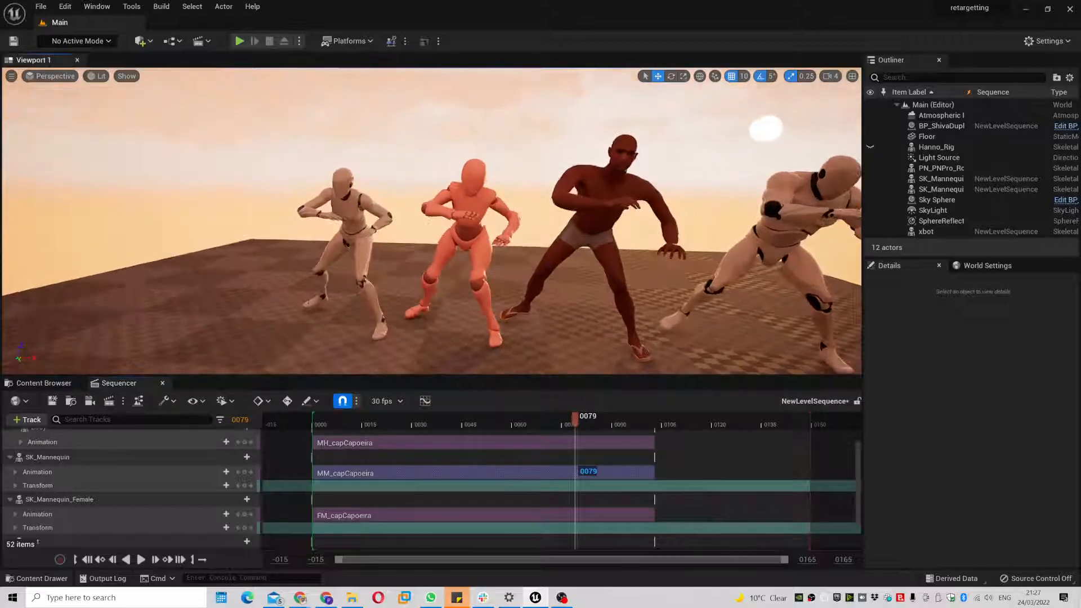
{"action": "key", "text": "s"}
{"action": "key", "text": "a"}
{"action": "key", "text": "w"}
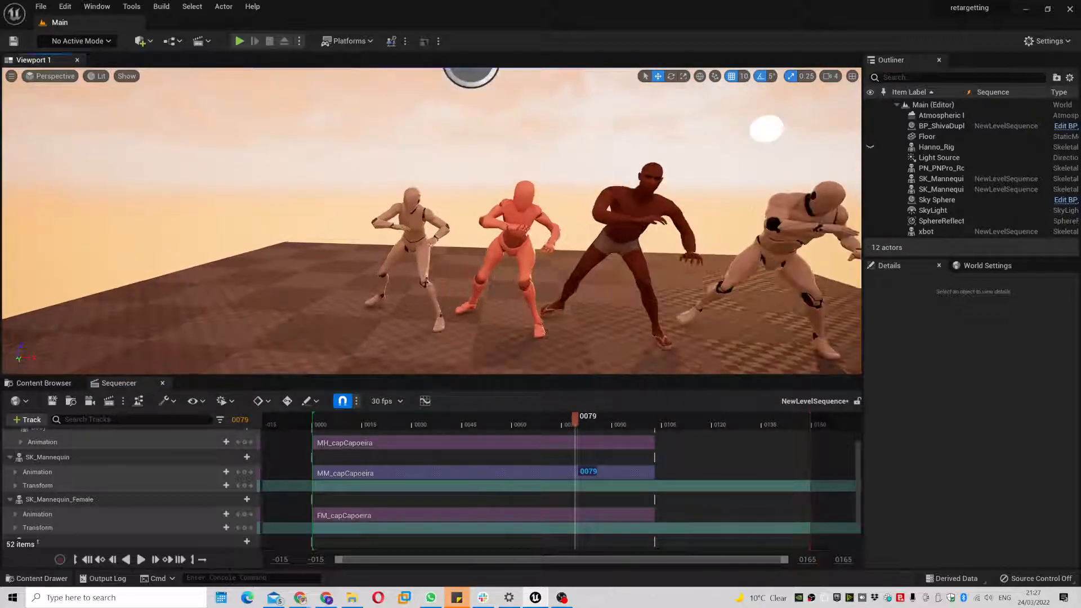